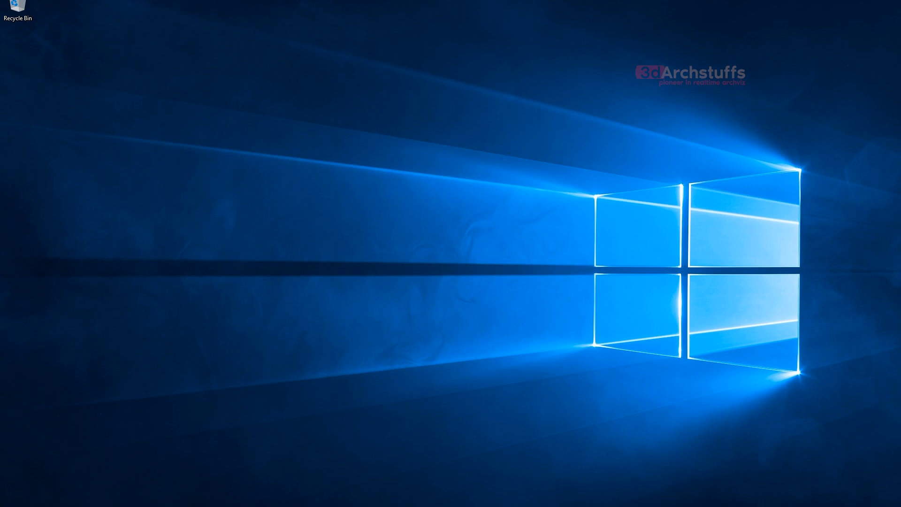
Run winver to check the installed Windows version and place the About Windows dialog mid-screen.
key(super)
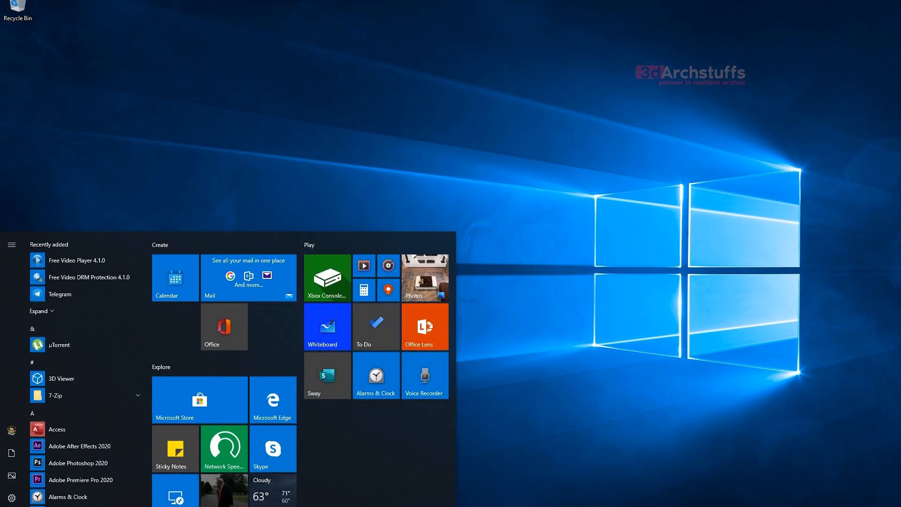
text(winver)
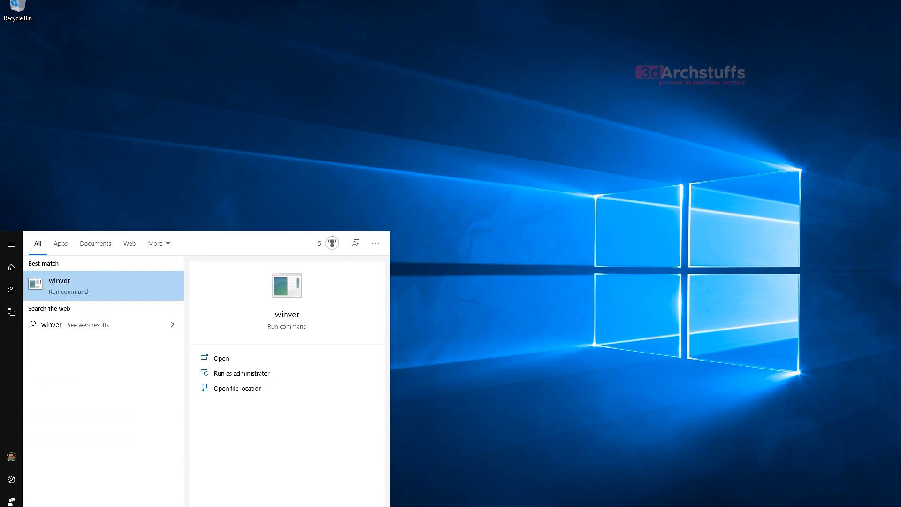
key(Return)
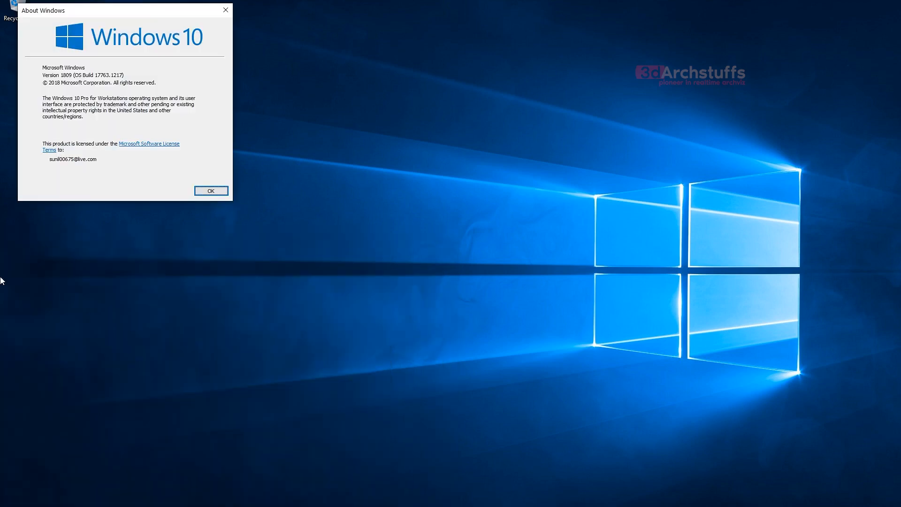
drag(107, 17, 432, 167)
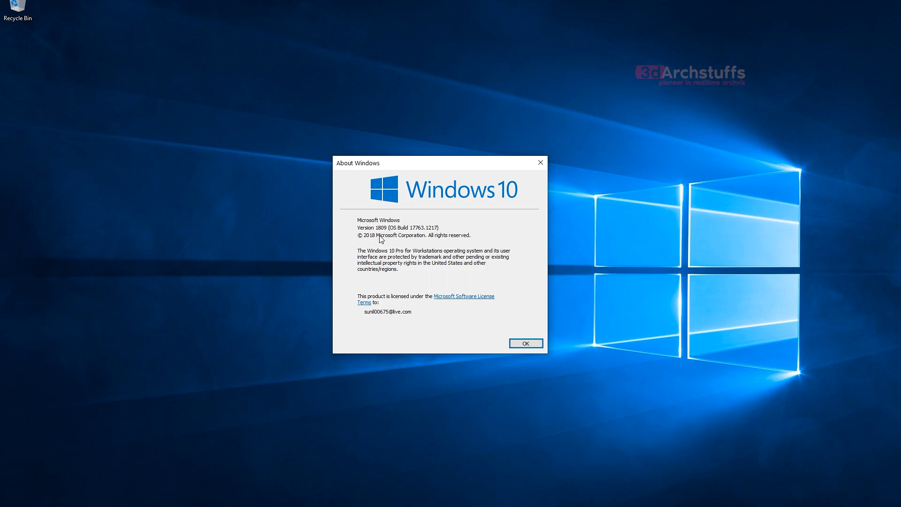
Open the Windows Update settings by searching for "update" and check for updates.
key(super)
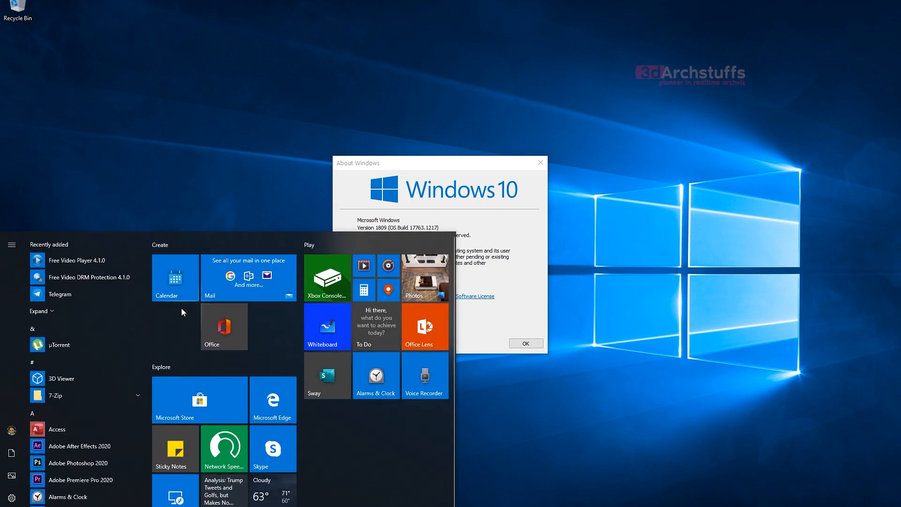
text(update)
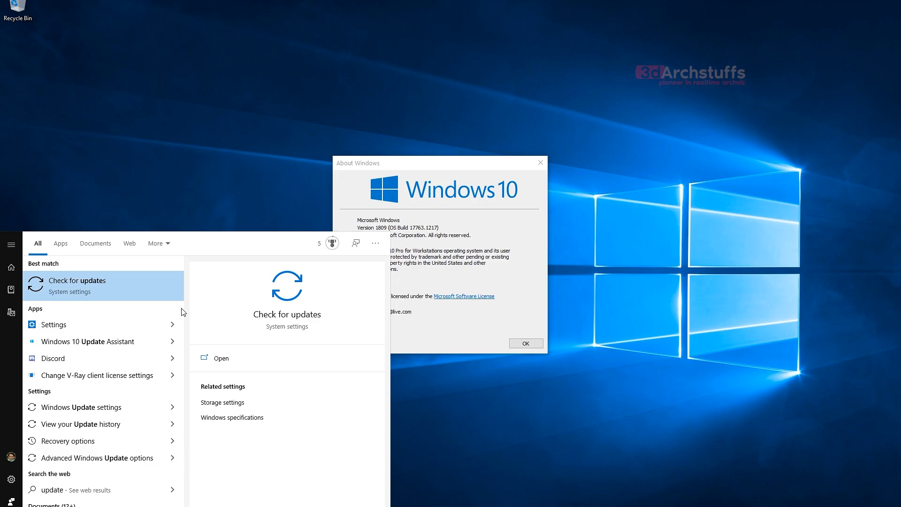
key(Return)
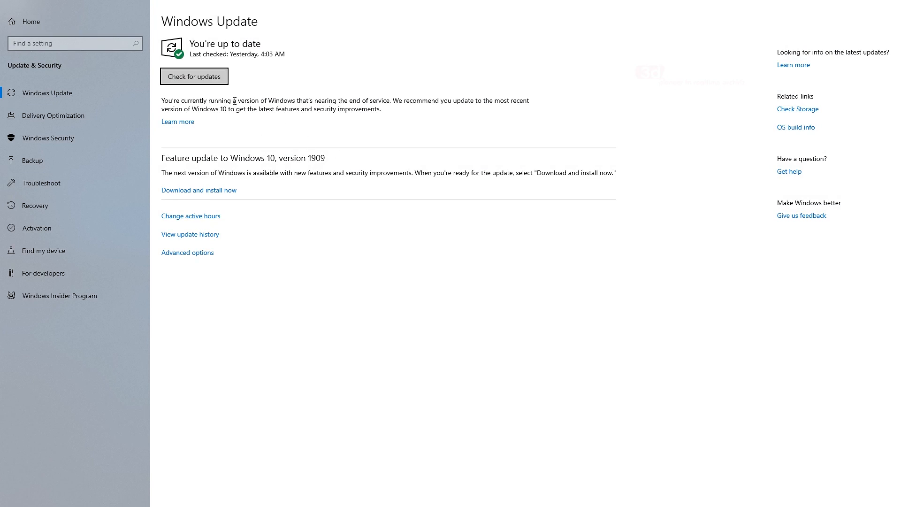
click(202, 80)
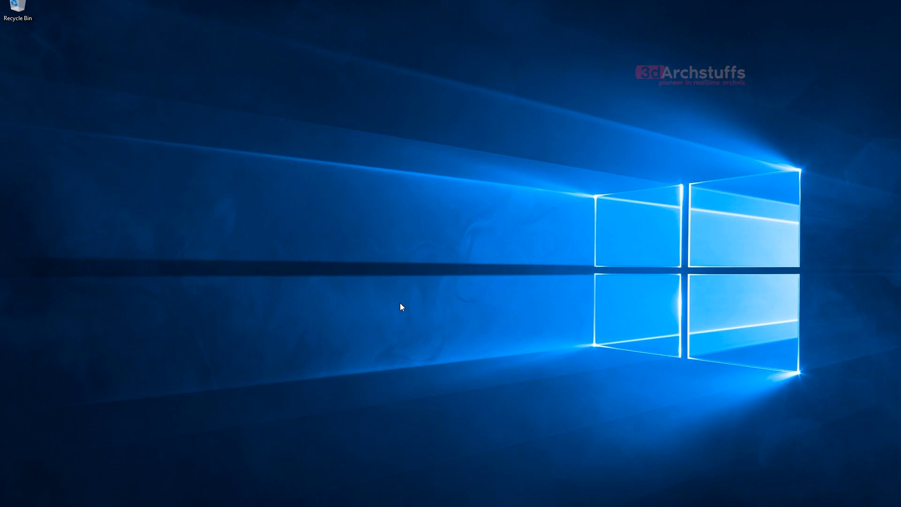
Run dxdiag, examine the system and Display 1 information, and exit the DirectX Diagnostic Tool.
key(super)
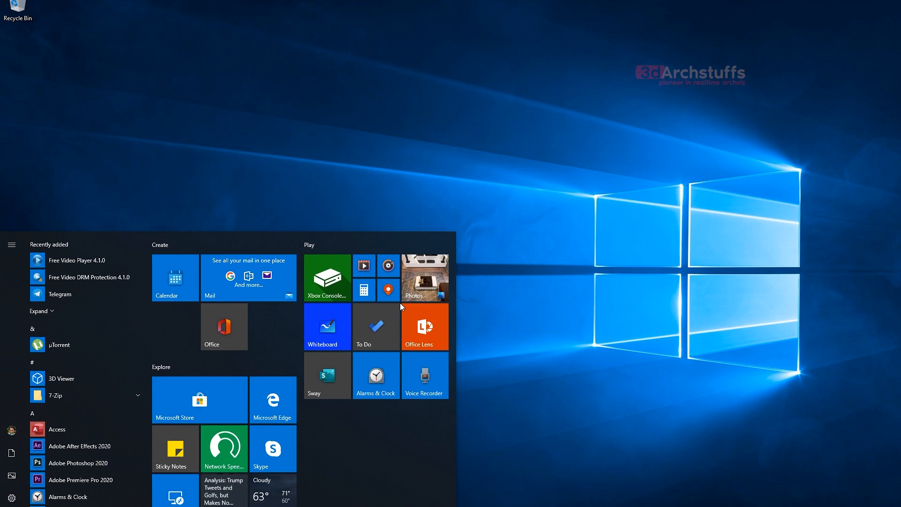
text(d)
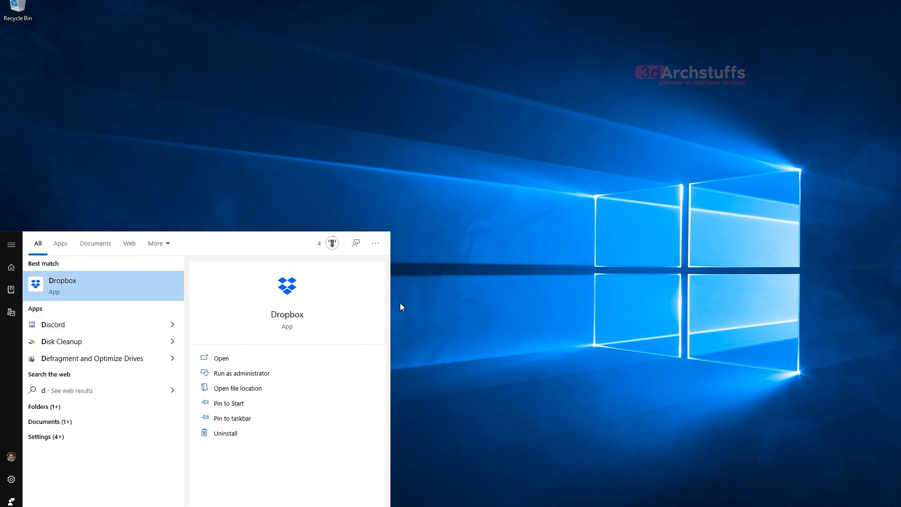
text(xdiag)
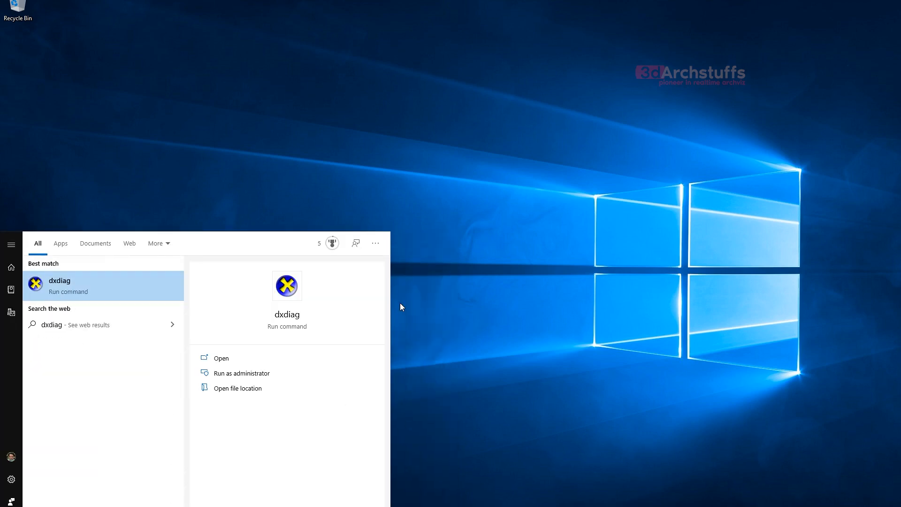
key(Return)
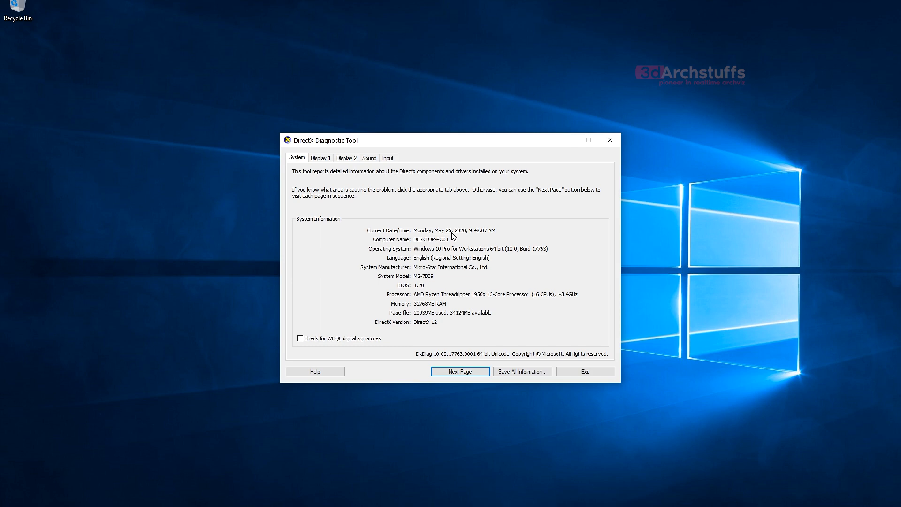
click(325, 159)
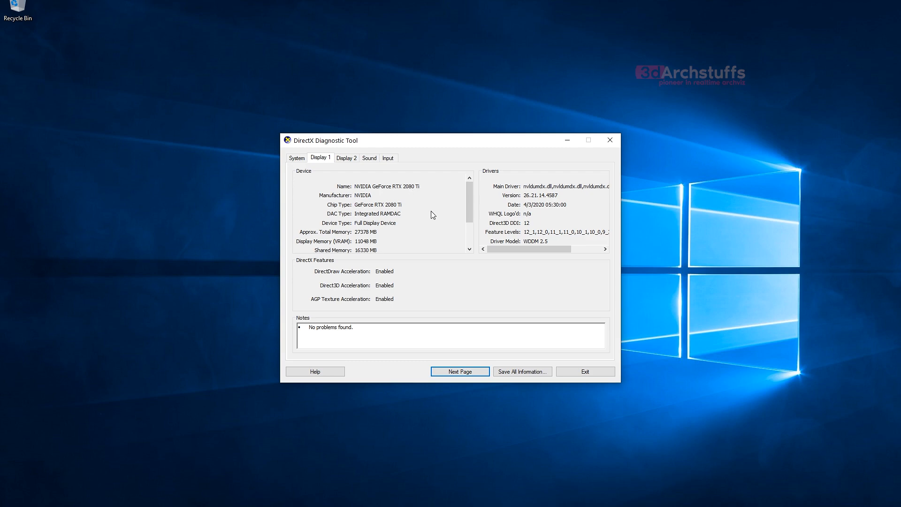
click(578, 372)
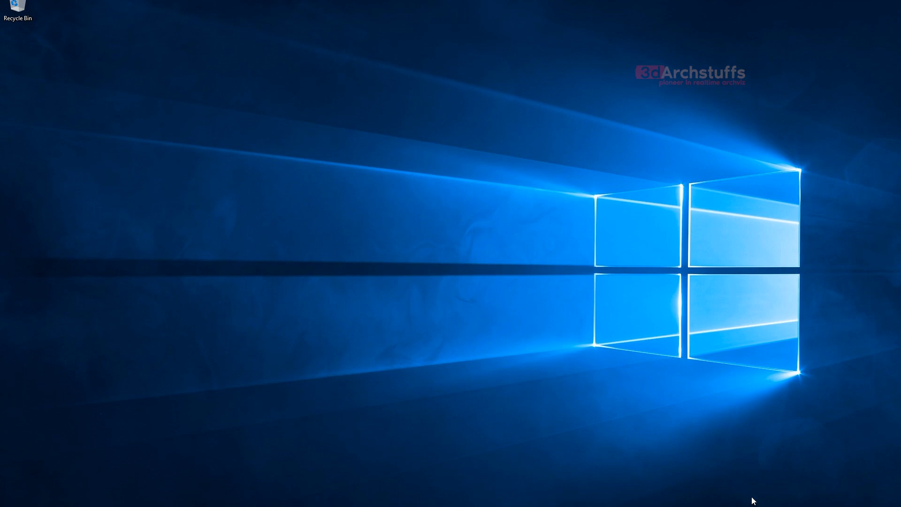
Open NVIDIA GeForce Experience, check for graphics driver updates, and close it.
click(795, 506)
click(795, 506)
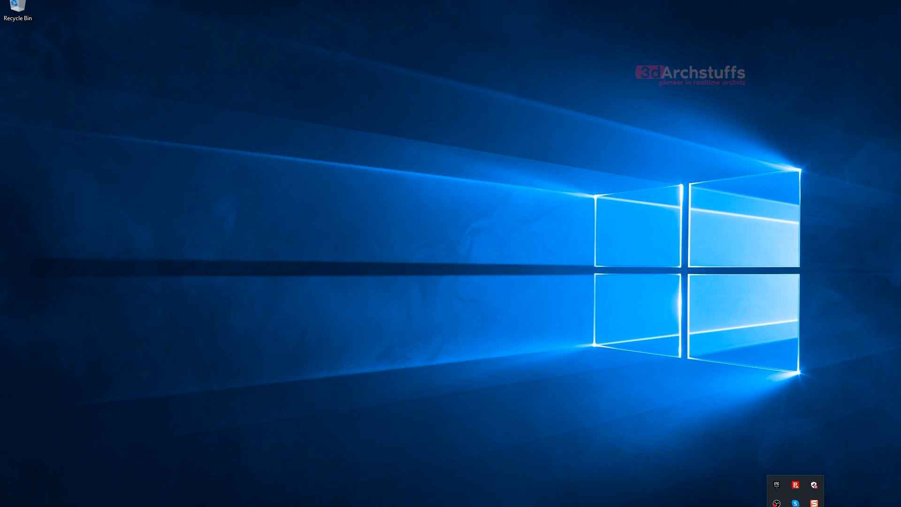
right_click(776, 506)
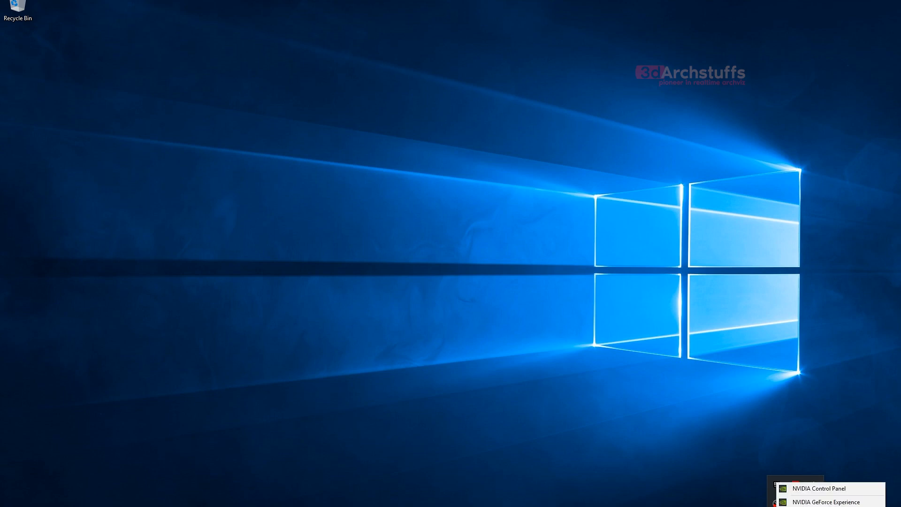
click(805, 502)
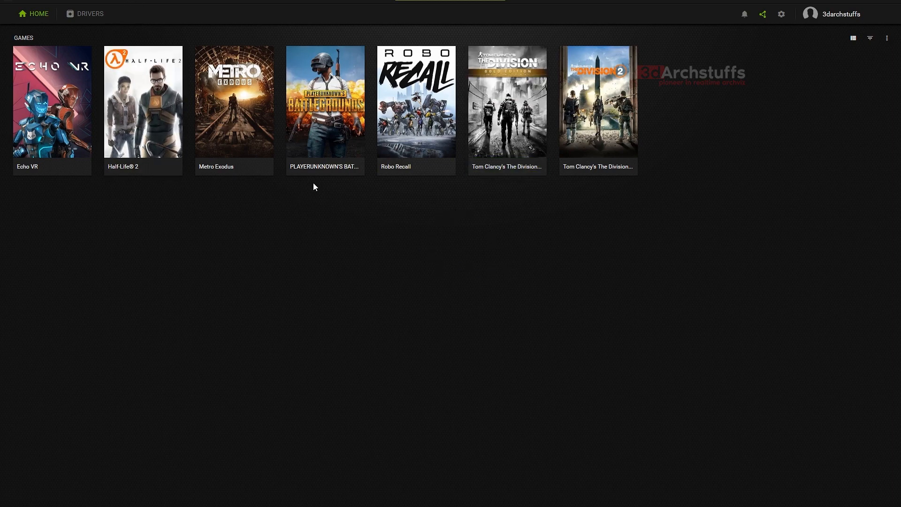
mouse_move(123, 70)
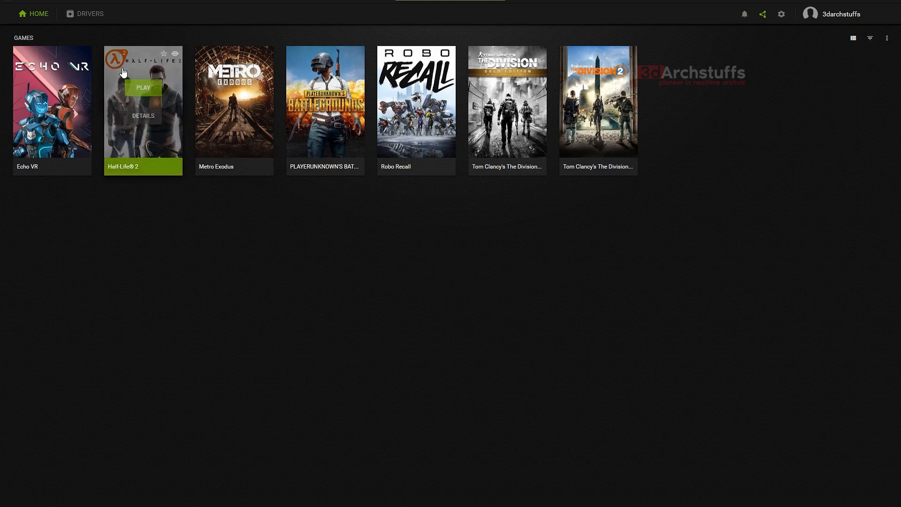
click(89, 14)
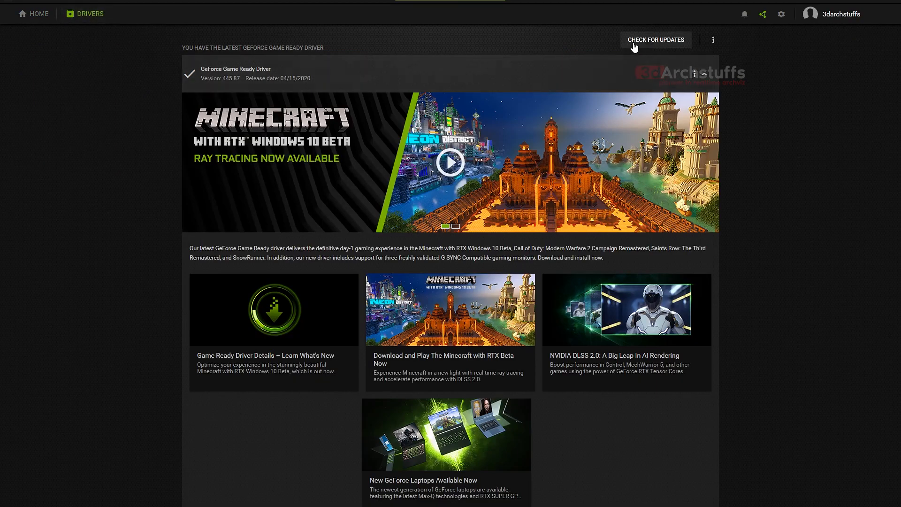
click(654, 44)
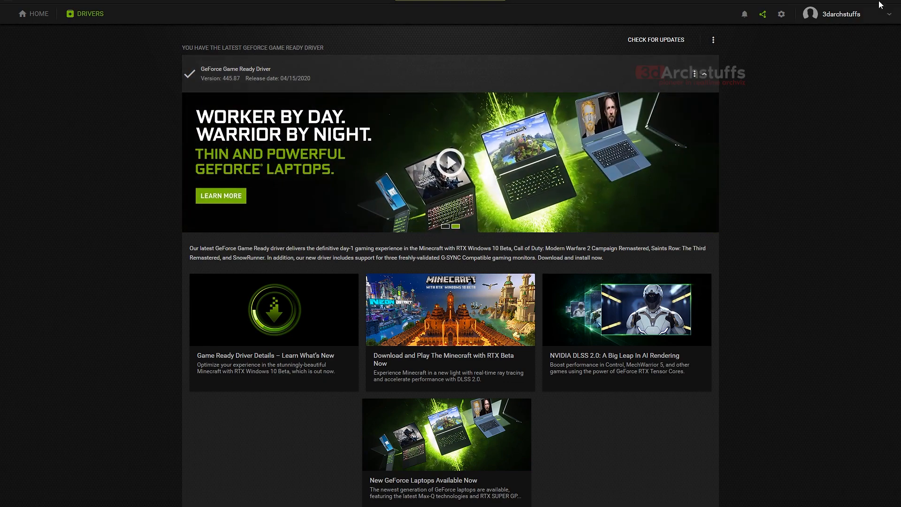
click(895, 2)
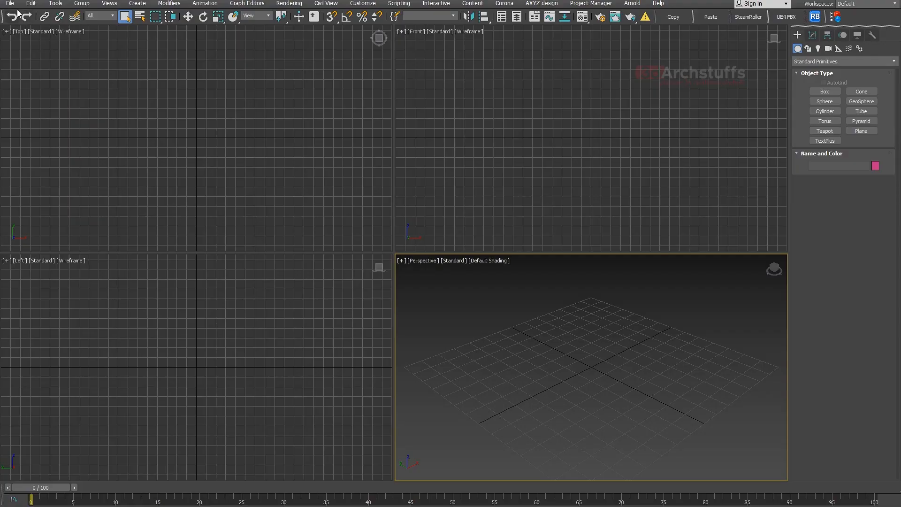
In 3ds Max, start opening a scene and browse to the 3ds Max File folder inside UE4 Raytracing Tutorial on drive D.
click(10, 4)
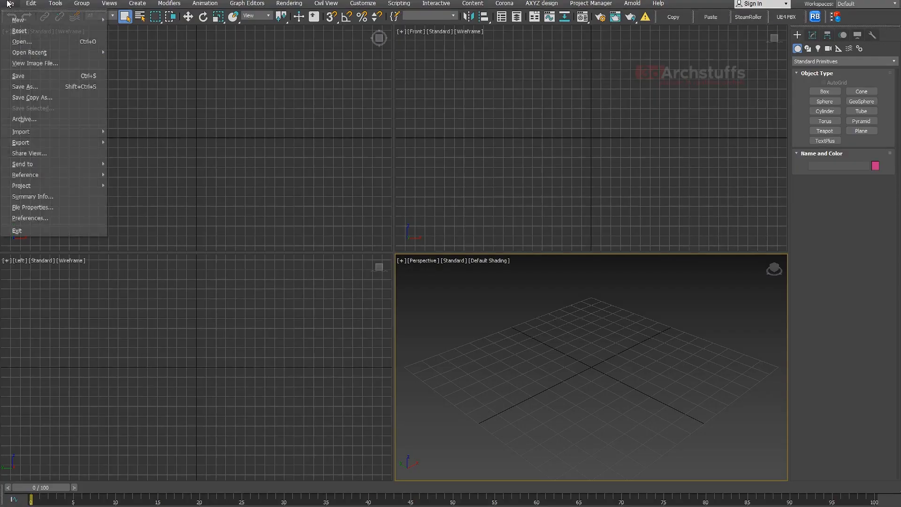
click(23, 43)
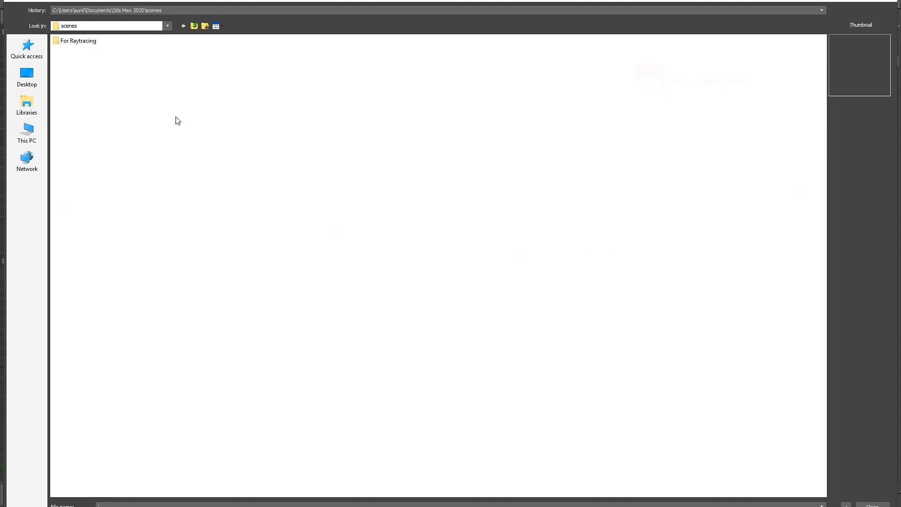
click(26, 134)
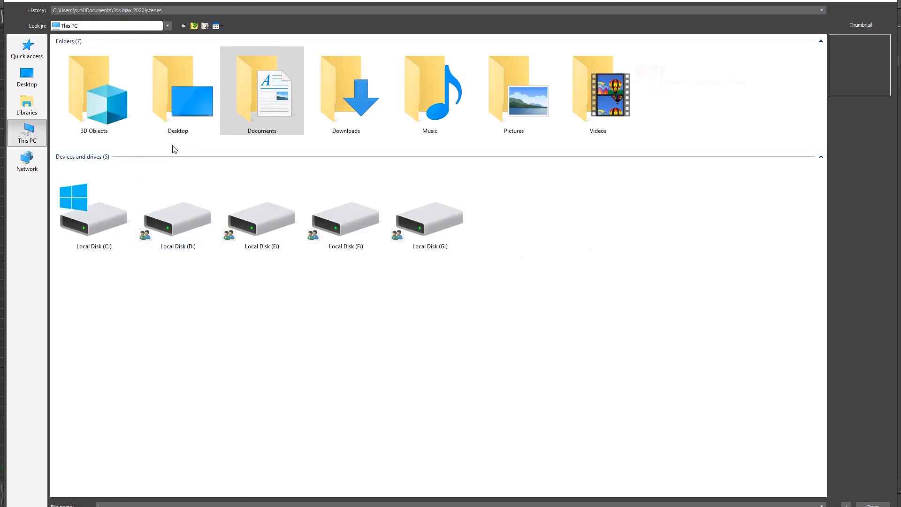
double_click(176, 207)
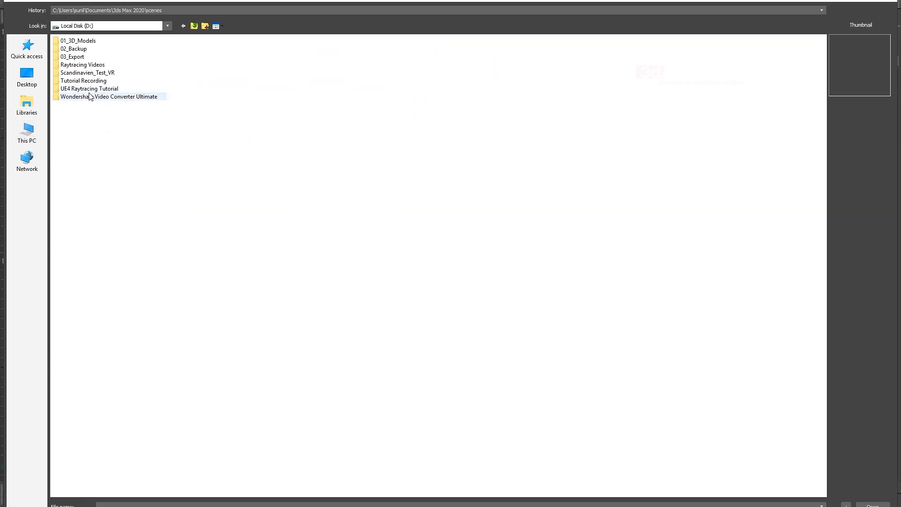
double_click(91, 90)
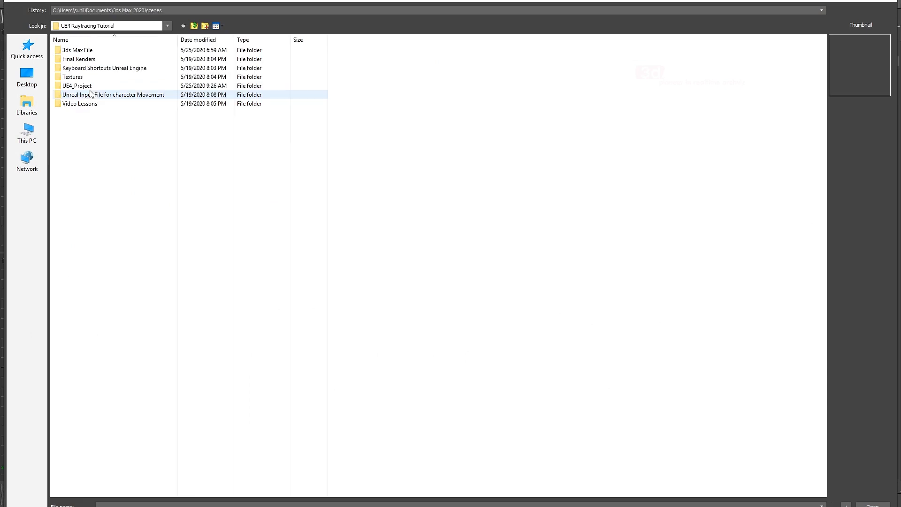
double_click(86, 55)
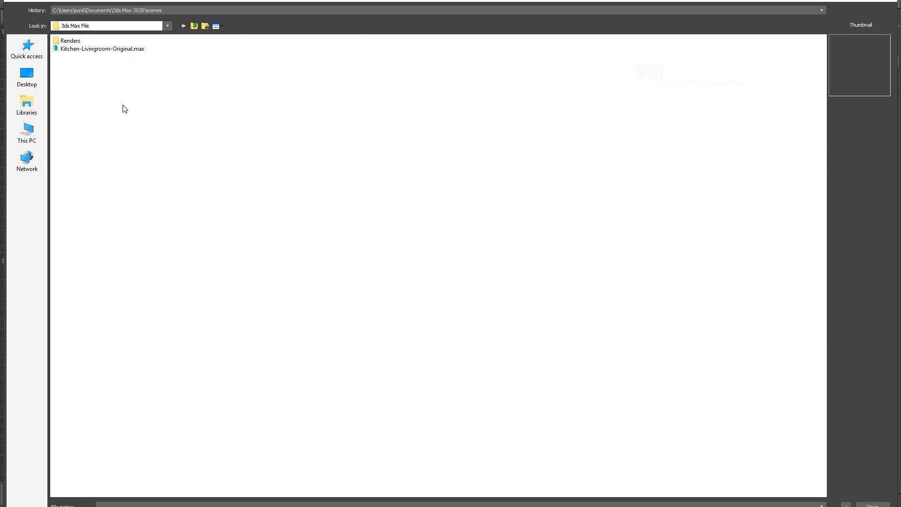
Duplicate Kitchen-Livingroom-Original.max in the same folder and rename the copy Tutorial_V01.max.
click(115, 50)
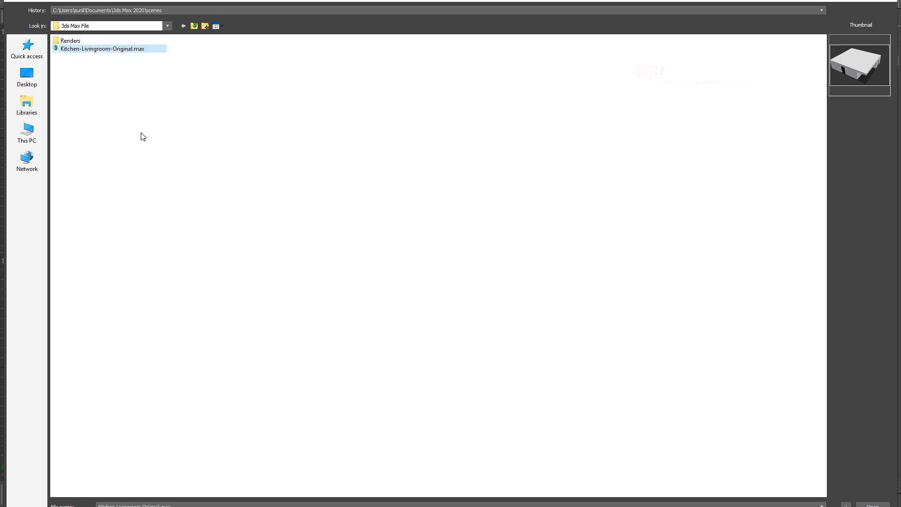
key(Return)
click(174, 132)
key(ctrl+v)
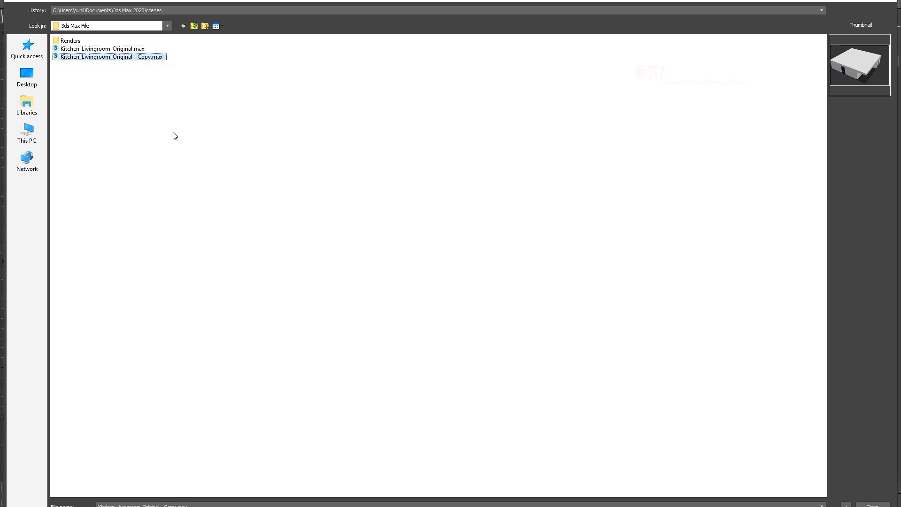
key(F2)
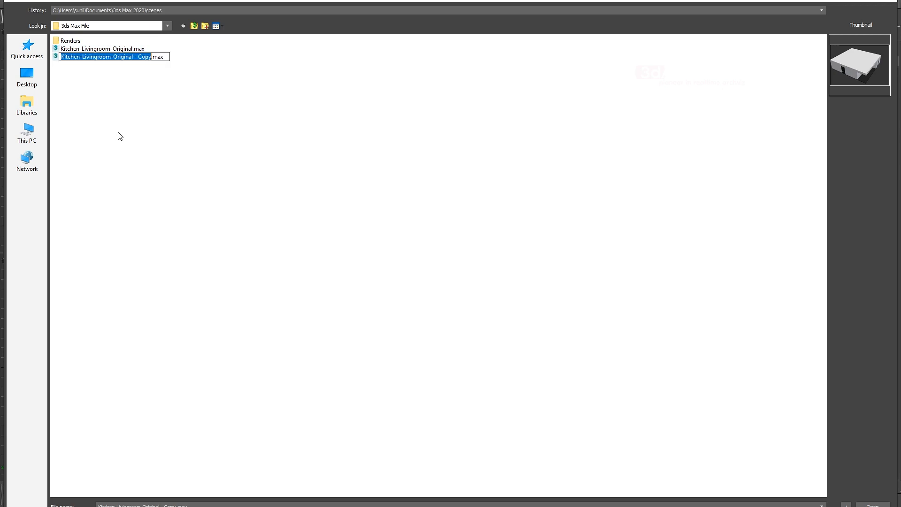
text(Tutor)
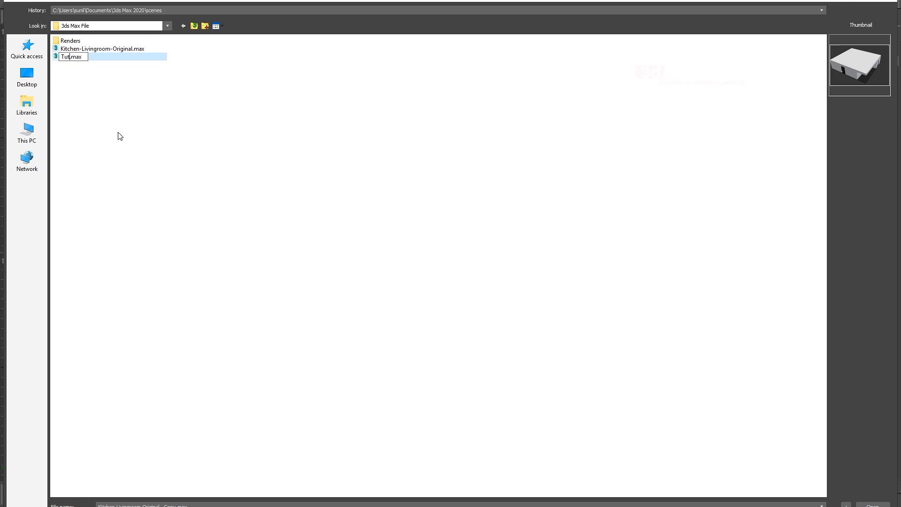
text(ial_V01)
key(Return)
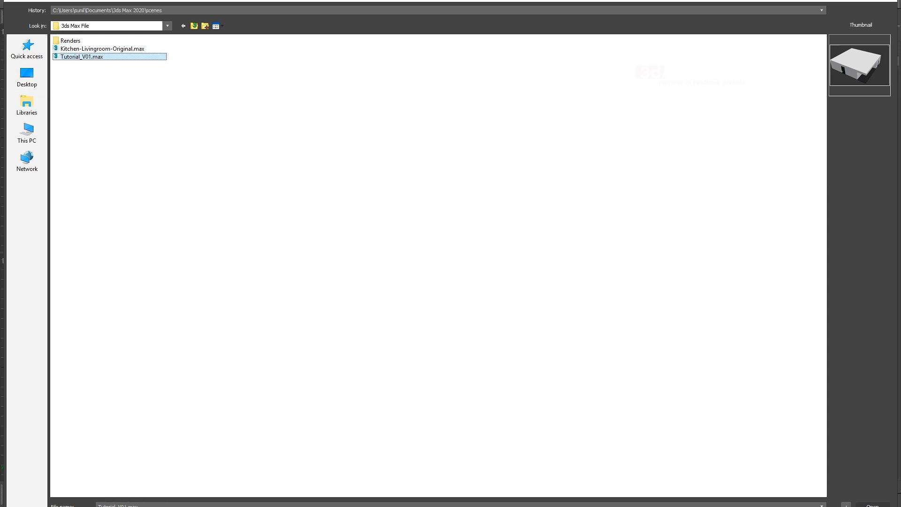
Open Tutorial_V01.max, continuing without the missing external files, and select the building's roof slab.
click(871, 504)
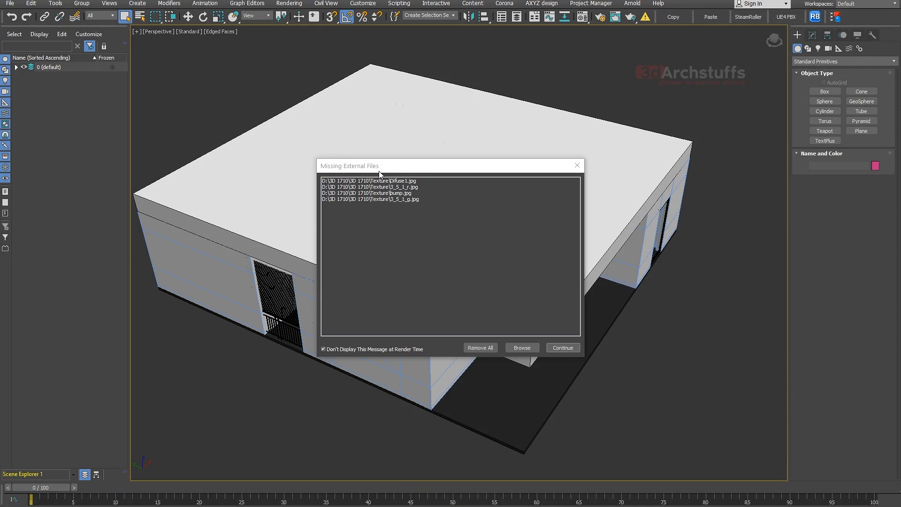
click(567, 348)
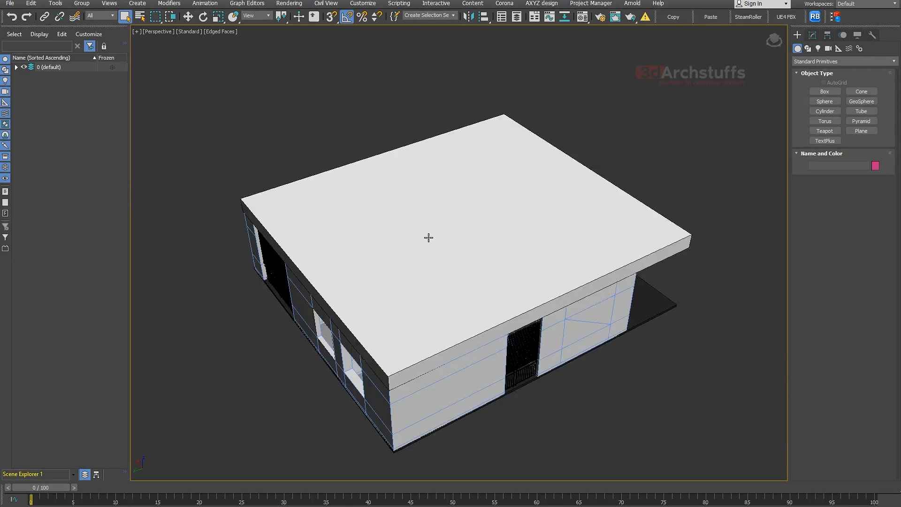
click(415, 267)
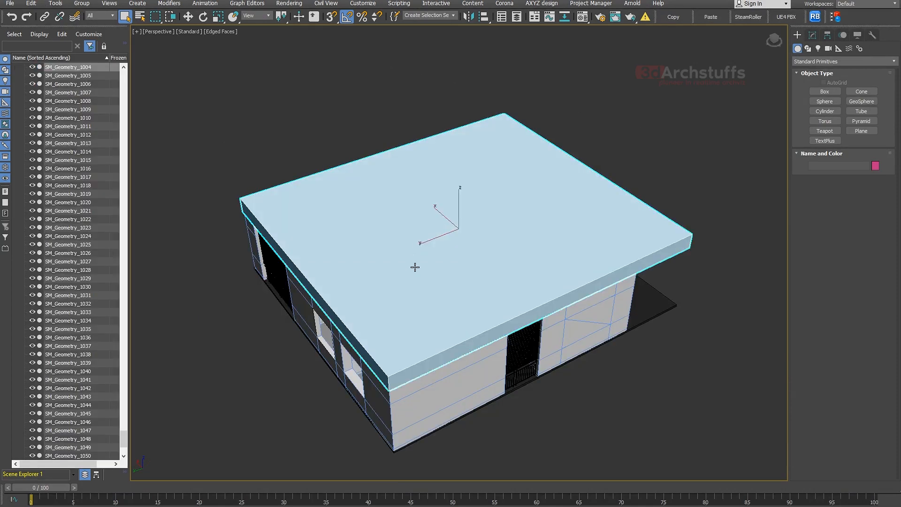
alt+middle_drag(414, 267, 686, 281)
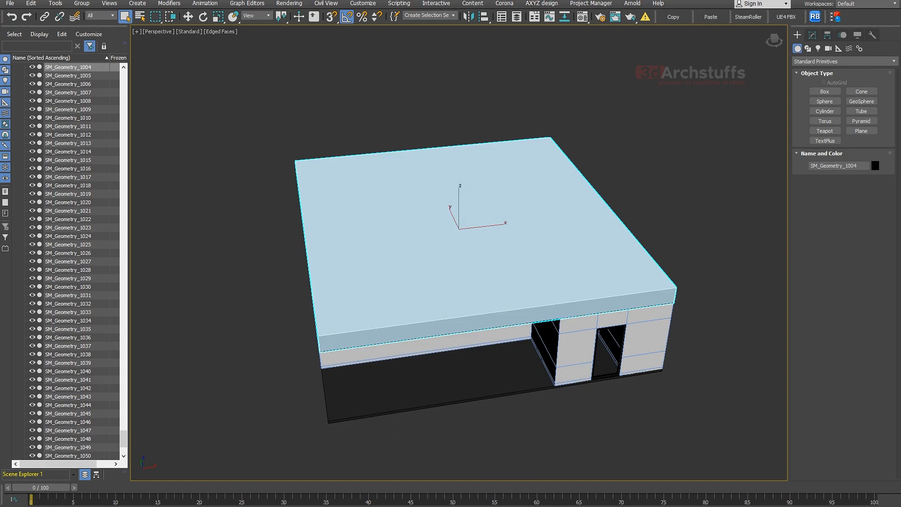
click(677, 222)
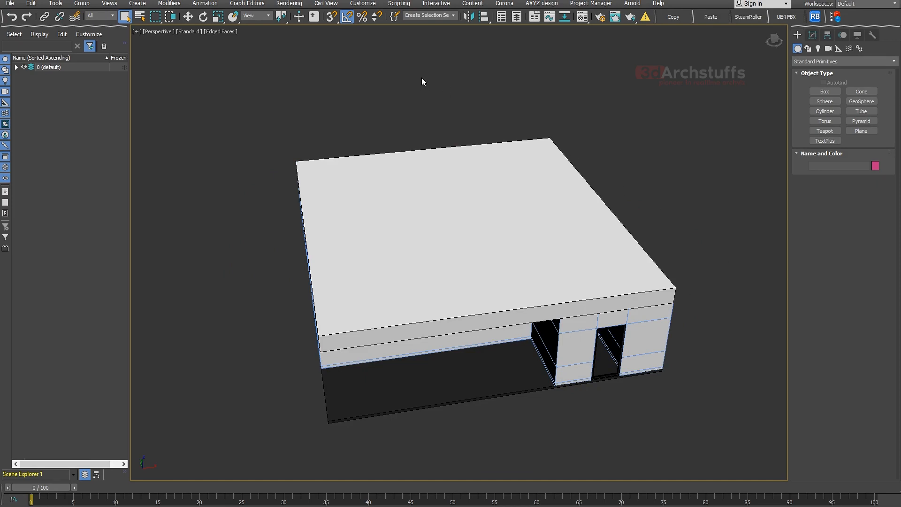
click(371, 6)
click(375, 184)
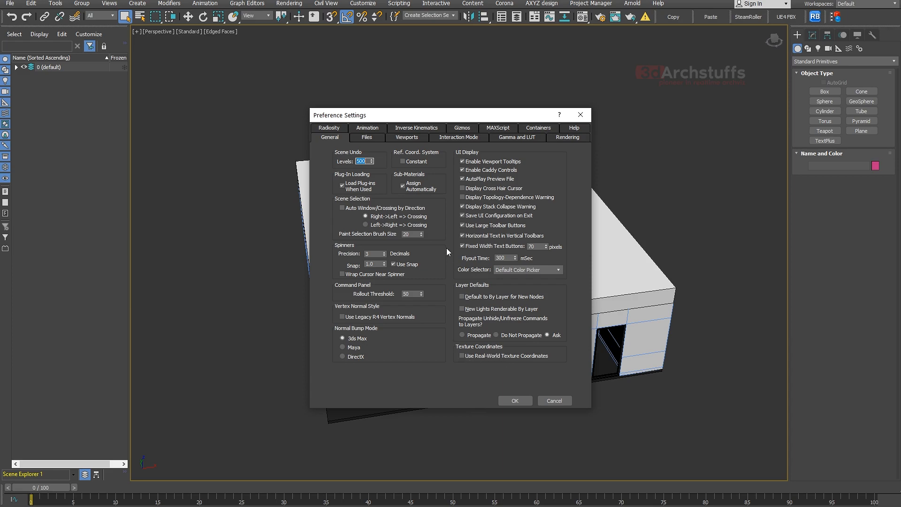
click(540, 398)
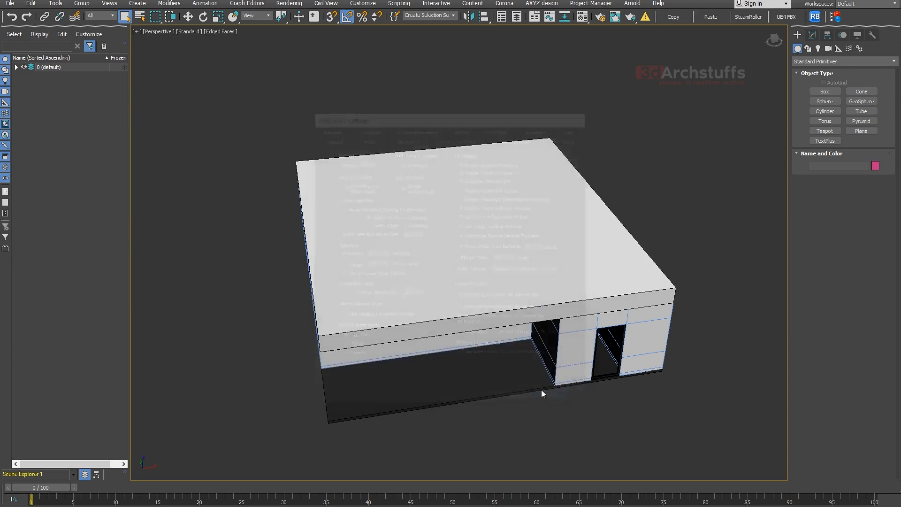
Review the scene's units setup, examining both the system unit scale and the metric display unit scale.
click(363, 4)
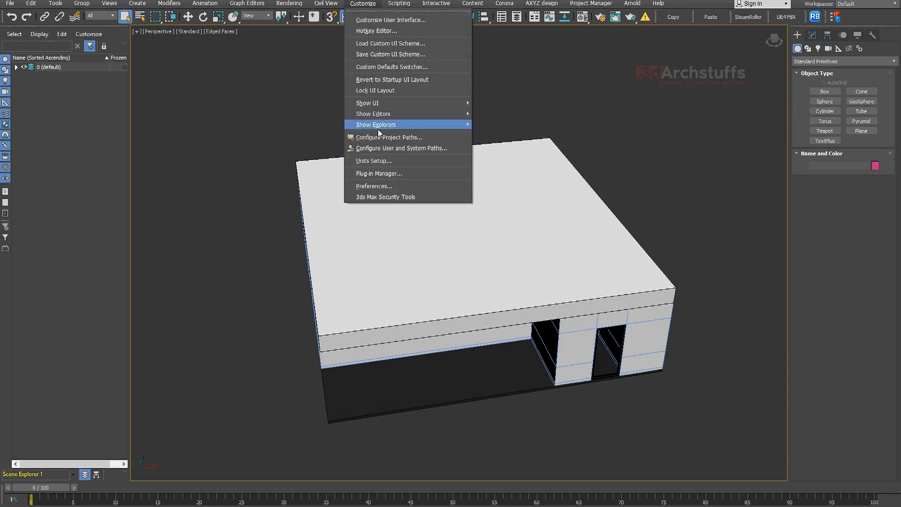
click(384, 164)
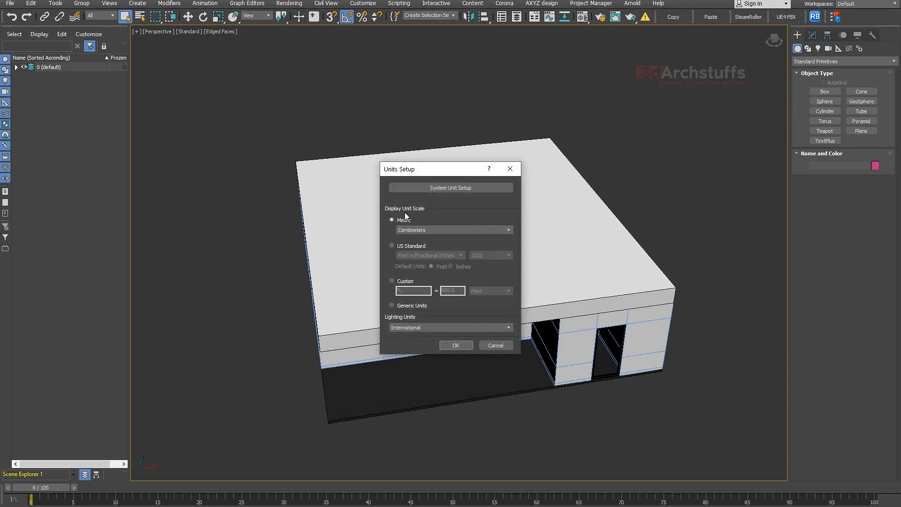
click(451, 188)
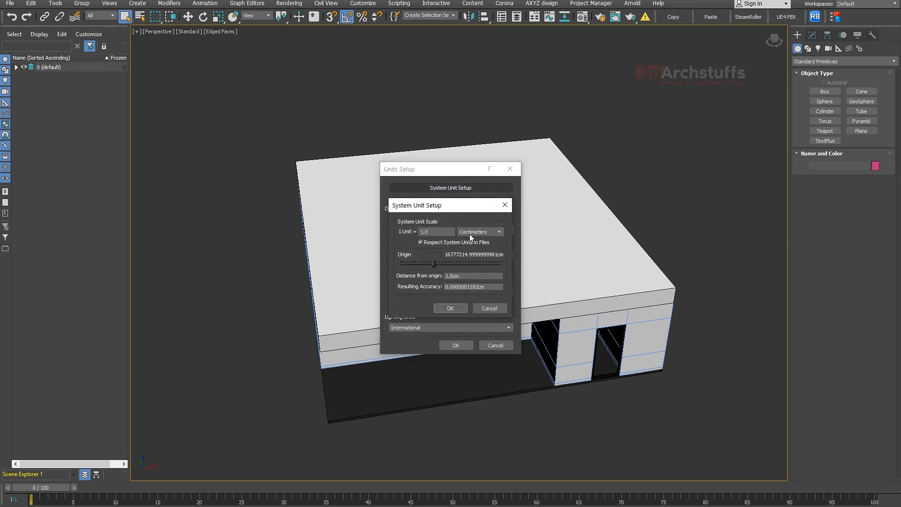
click(478, 307)
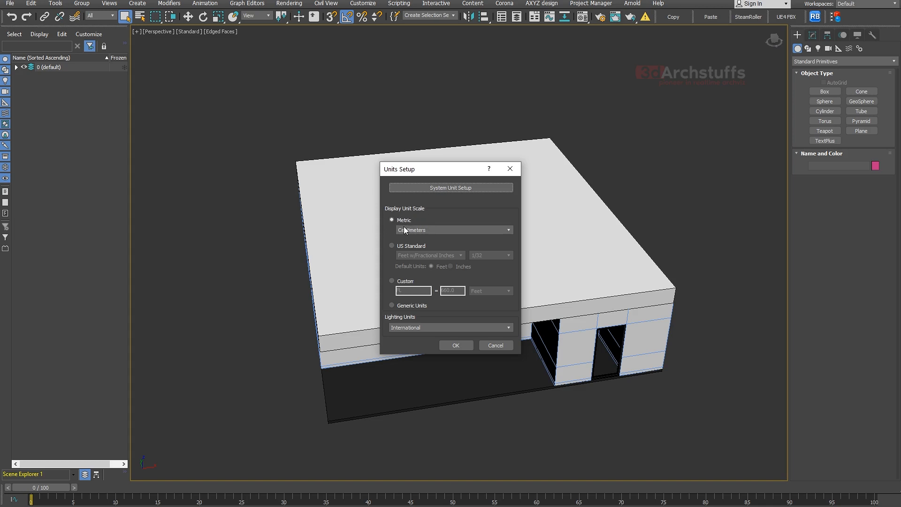
click(456, 345)
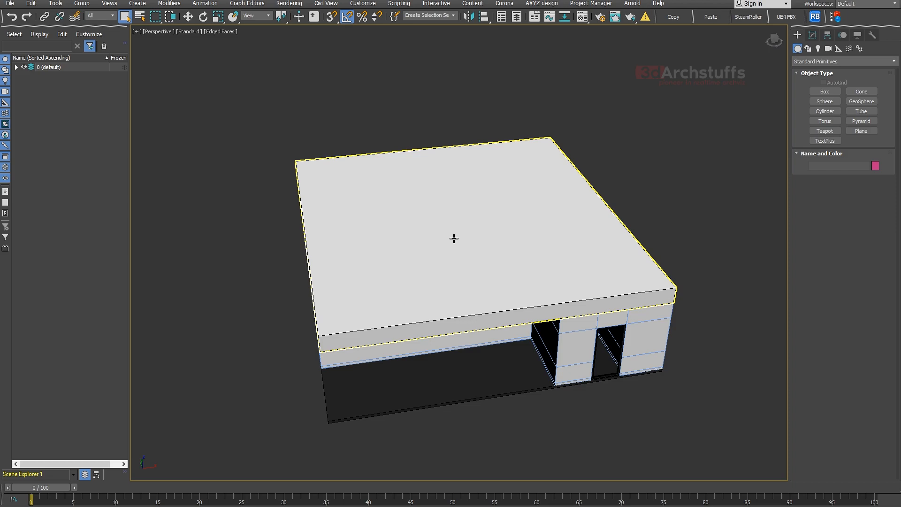
Hide the roof slab, the ceiling beneath it and the remaining living-room ceiling panel to expose the interior.
click(454, 238)
right_click(453, 235)
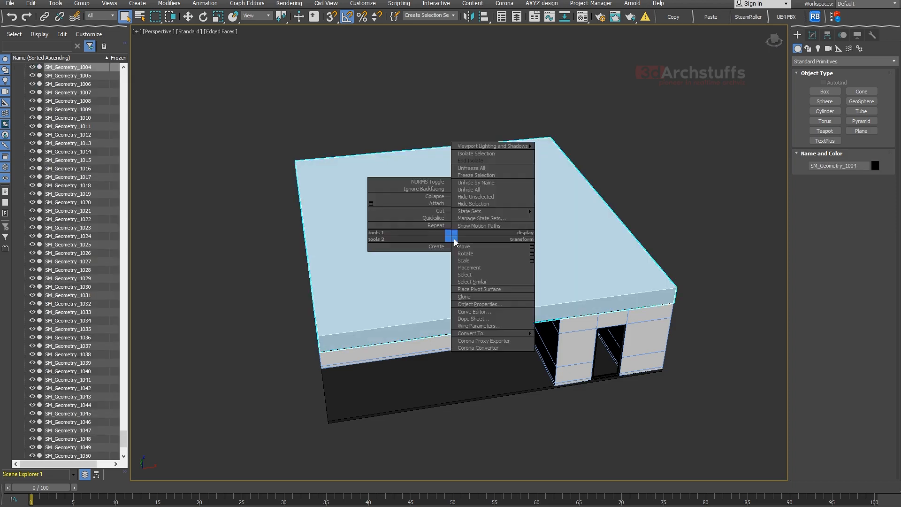
click(473, 205)
click(473, 205)
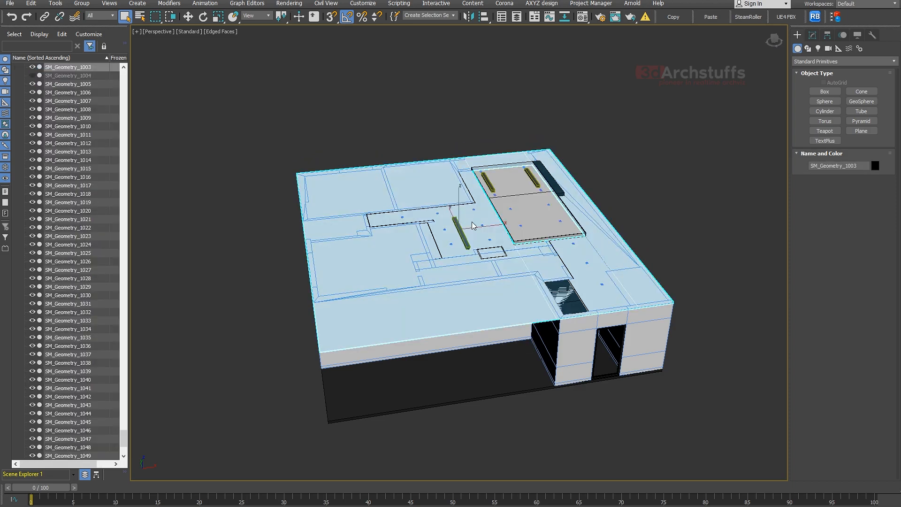
right_click(469, 202)
click(495, 186)
click(523, 206)
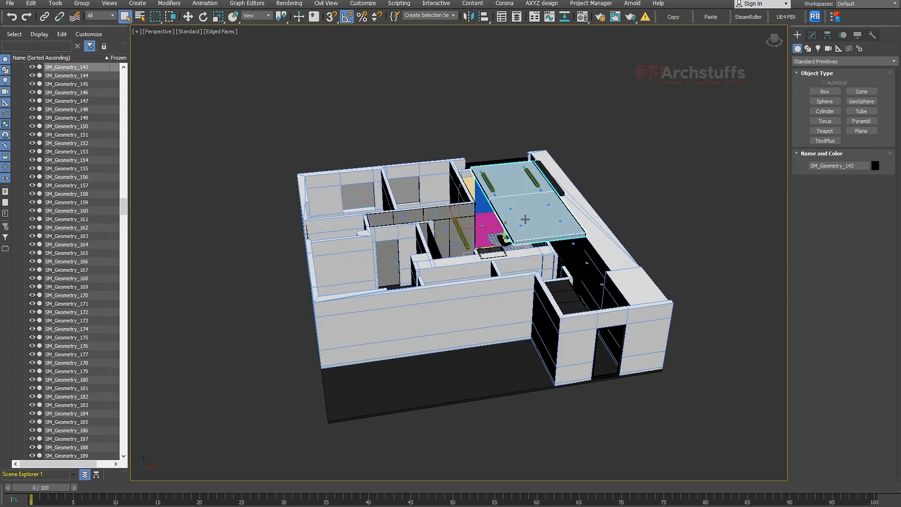
right_click(526, 209)
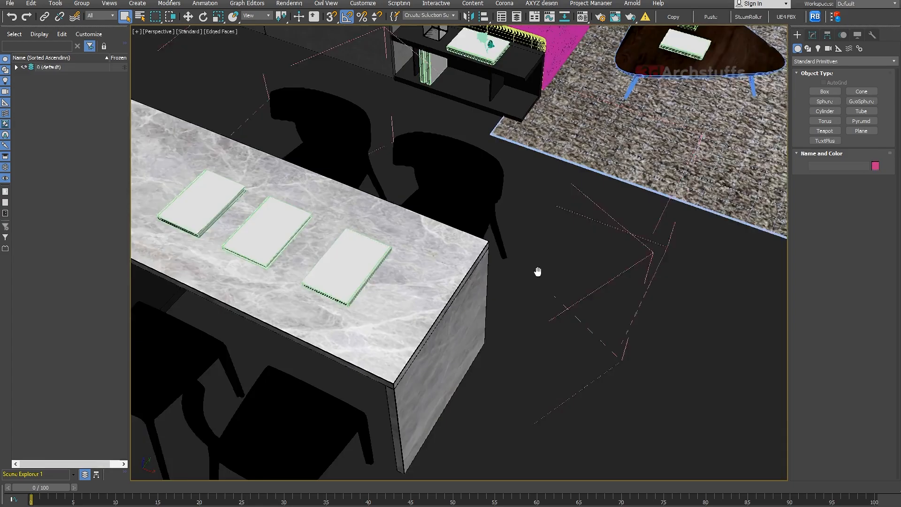
Create a box about 11 cm wide and 34 cm high on the open floor between the marble dining table and the slatted wall.
middle_drag(538, 271, 472, 276)
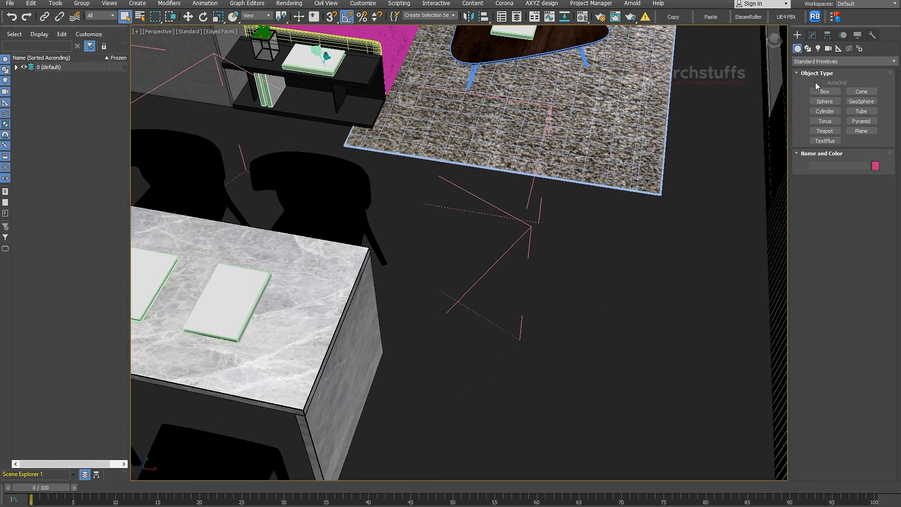
click(825, 92)
drag(560, 274, 578, 298)
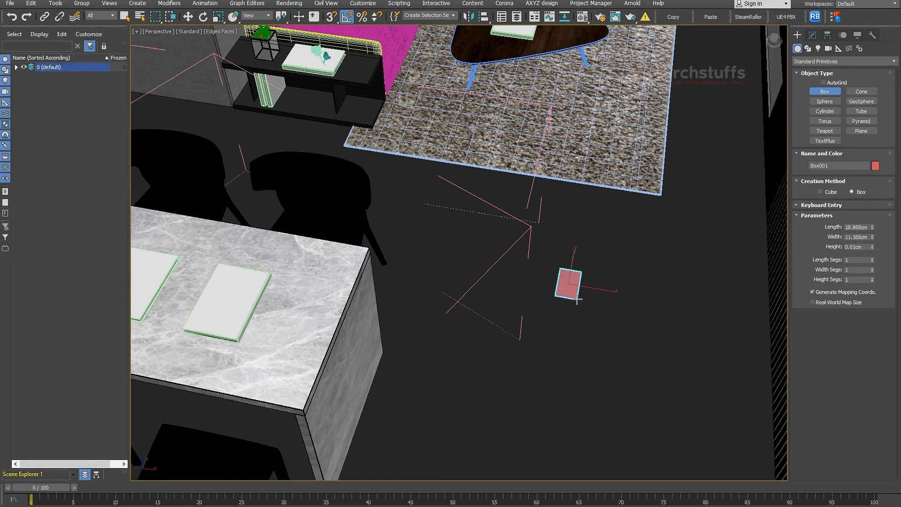
click(578, 240)
right_click(578, 240)
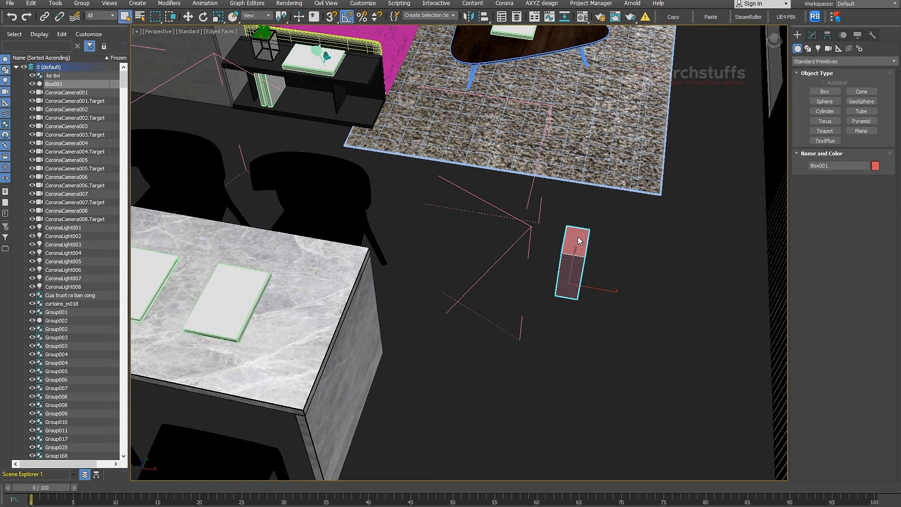
Set the box's length and width to 20 cm and its height to 172 cm.
click(813, 36)
key(Tab)
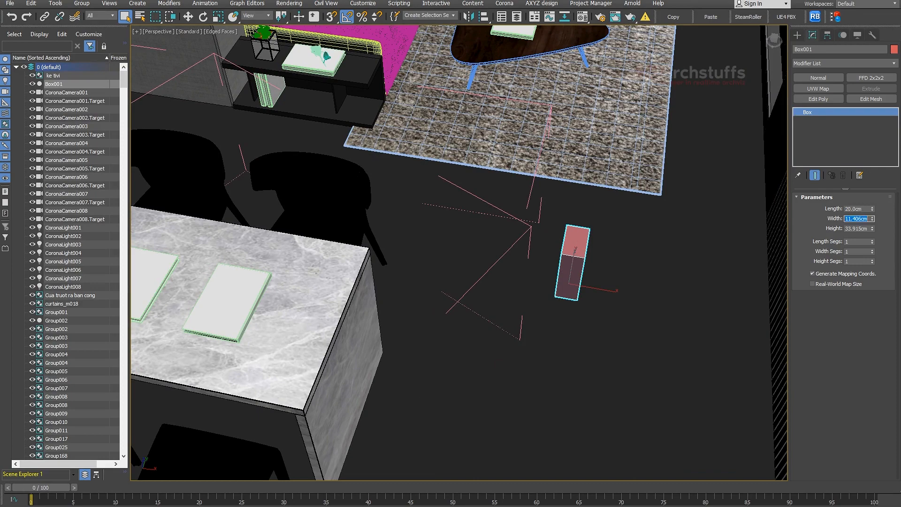
text(20)
key(Tab)
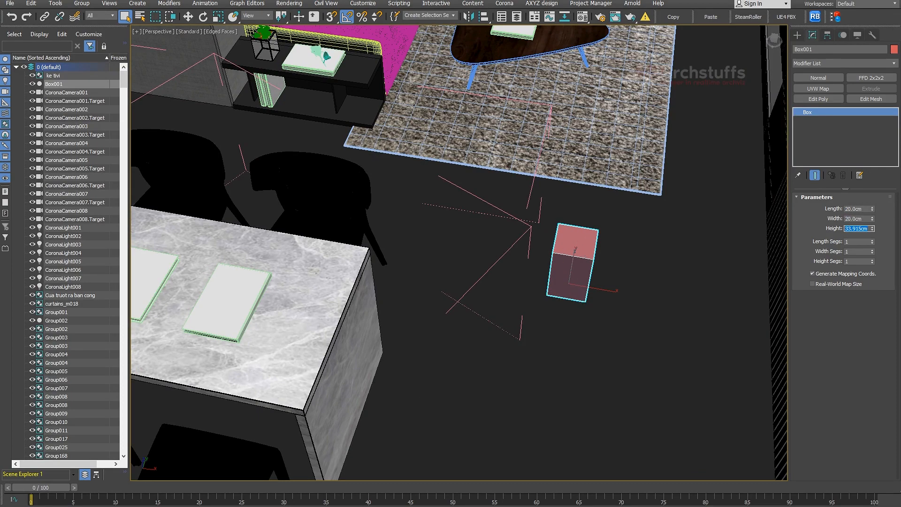
text(172)
key(Return)
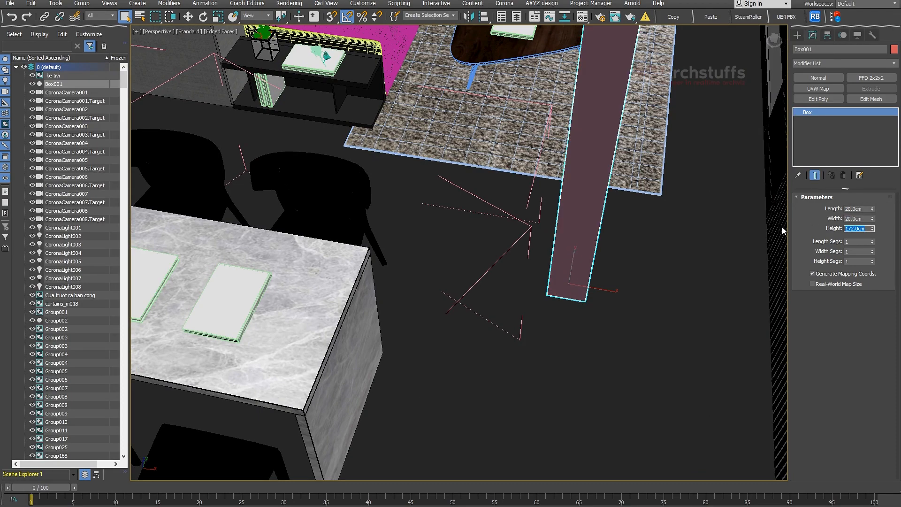
Examine the box against the surrounding walls, furniture and rooms from several angles to judge the scene's real-world scale.
scroll(661, 252, up, 5)
alt+middle_drag(658, 253, 666, 258)
scroll(680, 252, down, 6)
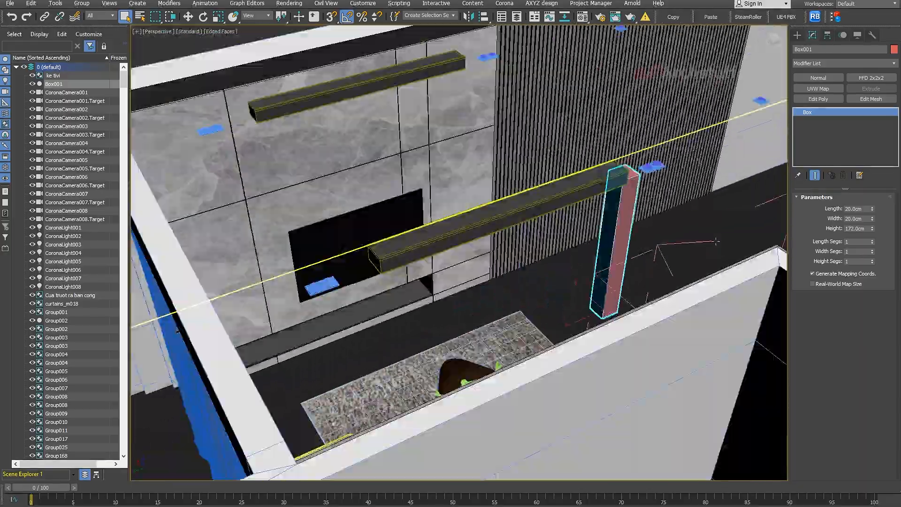
alt+middle_drag(714, 242, 499, 292)
alt+middle_drag(499, 292, 453, 275)
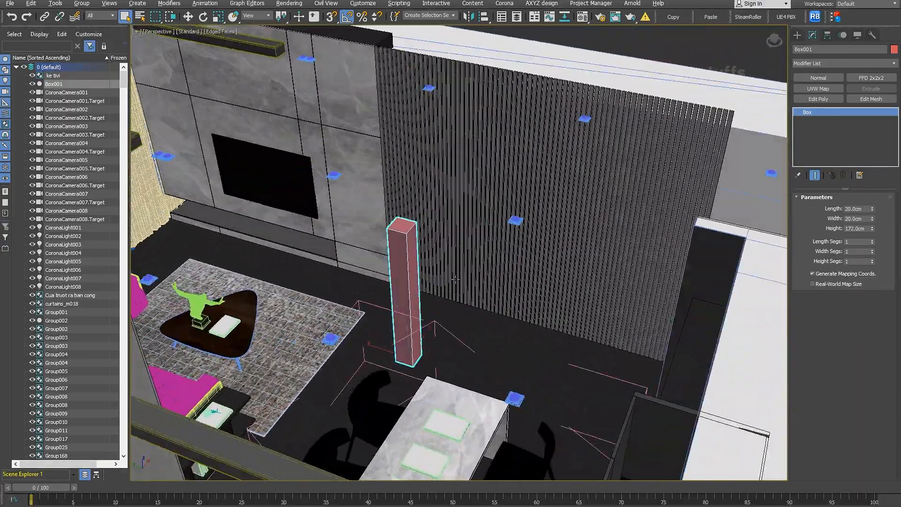
middle_drag(472, 242, 546, 250)
alt+middle_drag(546, 249, 519, 271)
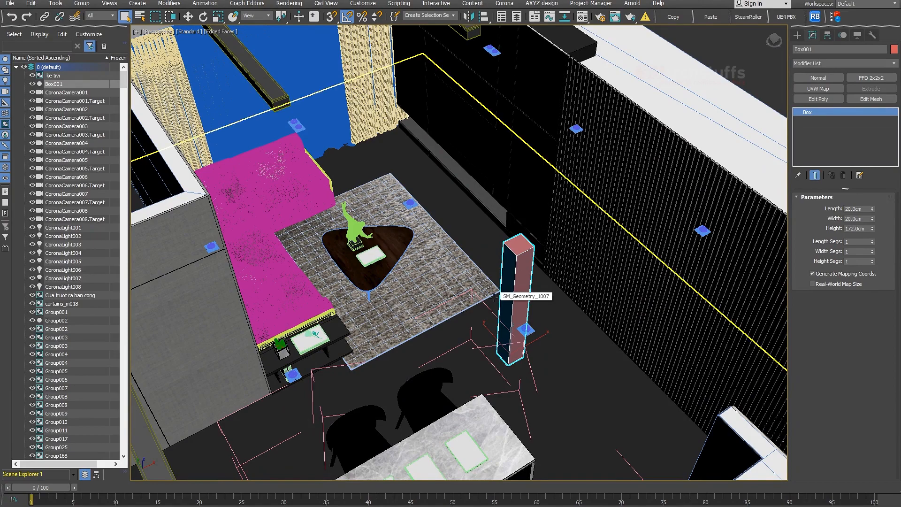
alt+middle_drag(547, 287, 750, 300)
middle_drag(750, 300, 543, 280)
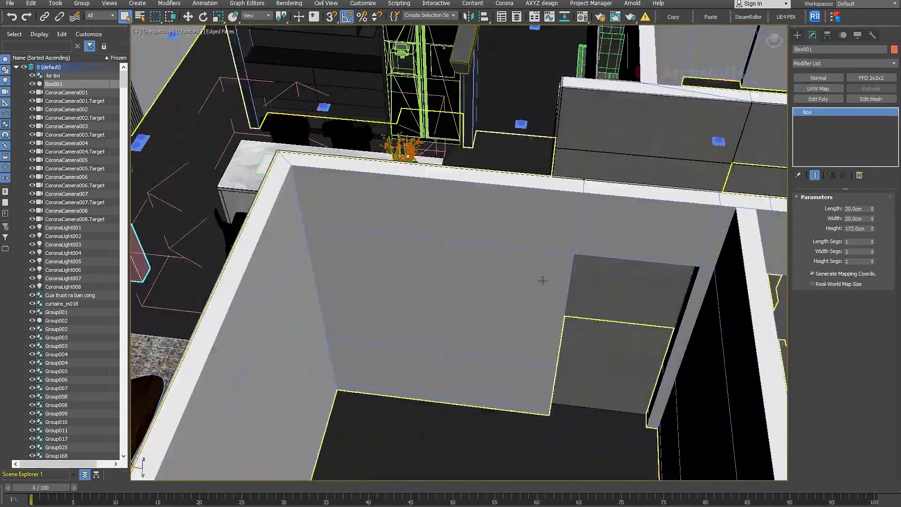
scroll(542, 279, down, 4)
alt+middle_drag(449, 287, 413, 297)
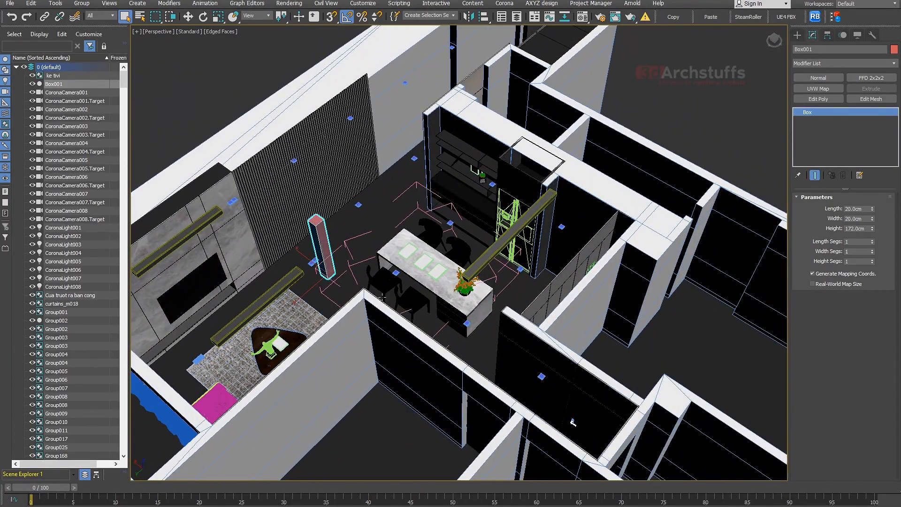
Delete the reference box from the living-room floor.
middle_drag(343, 270, 391, 271)
key(Delete)
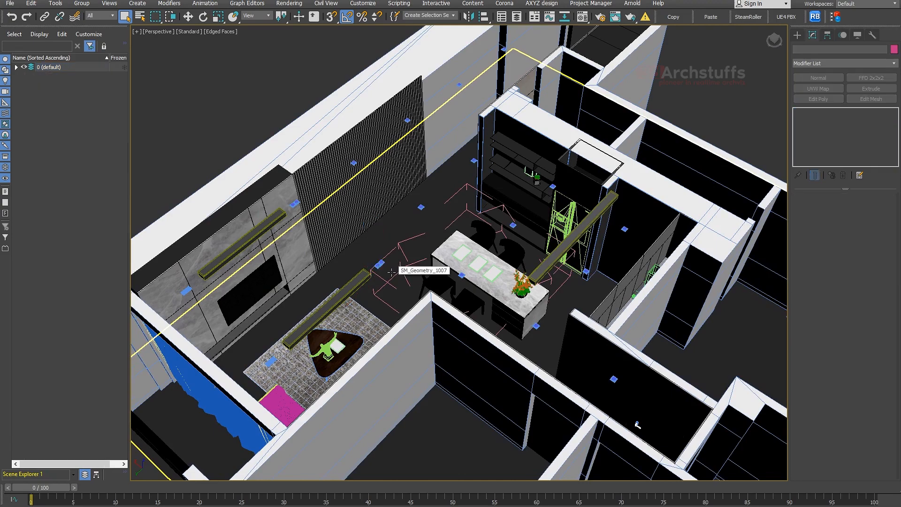
scroll(439, 224, down, 10)
scroll(624, 162, up, 2)
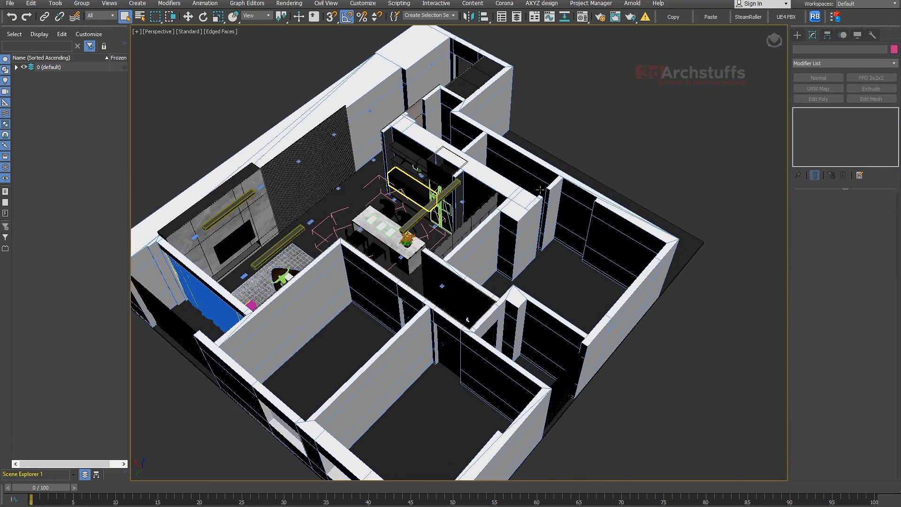
scroll(628, 167, up, 2)
Unhide all hidden objects and unfreeze everything in the scene.
right_click(661, 159)
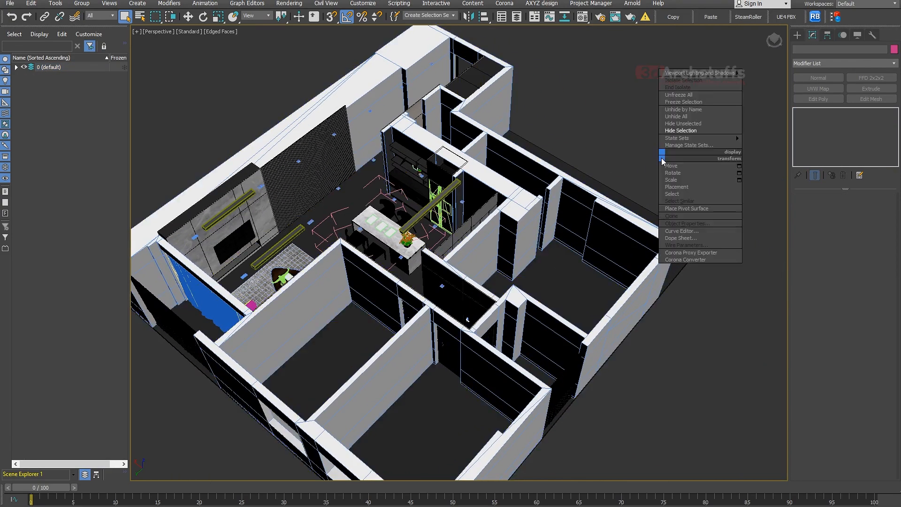
click(680, 118)
right_click(678, 114)
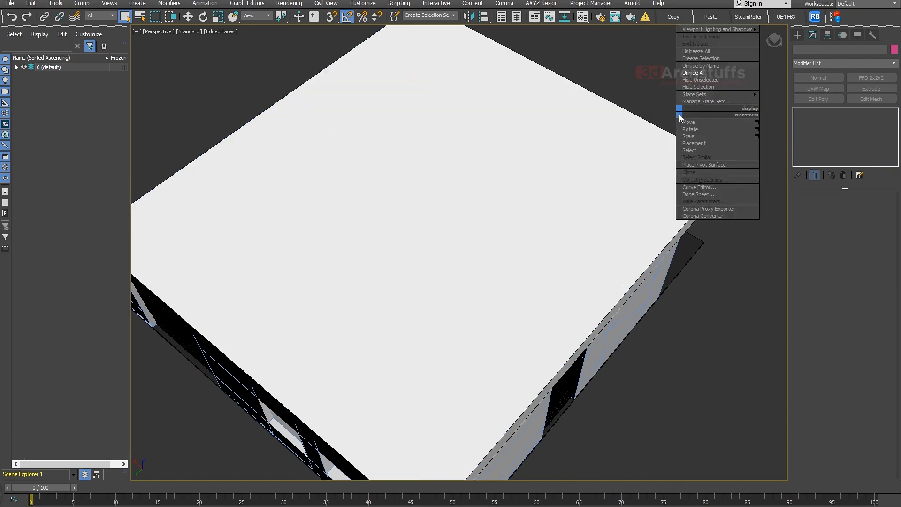
click(707, 54)
scroll(448, 223, down, 3)
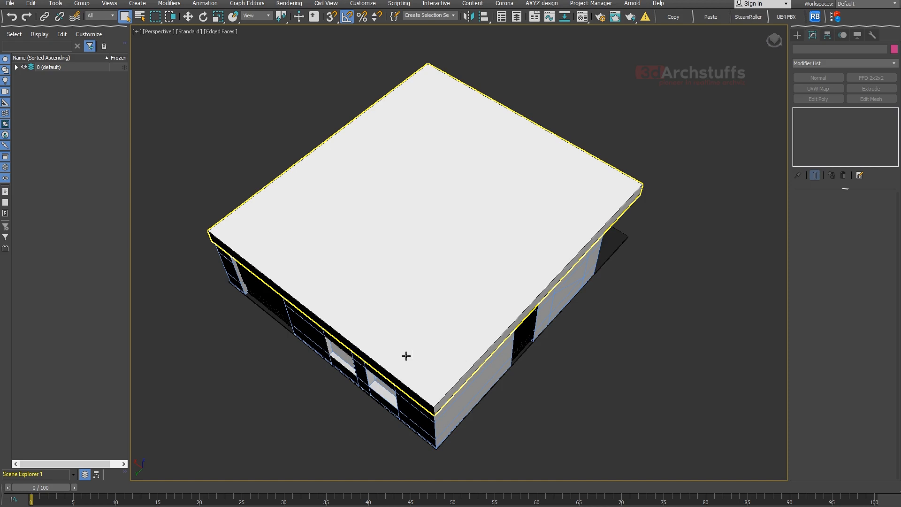
Select everything in the scene and open all of its groups recursively.
key(ctrl+a)
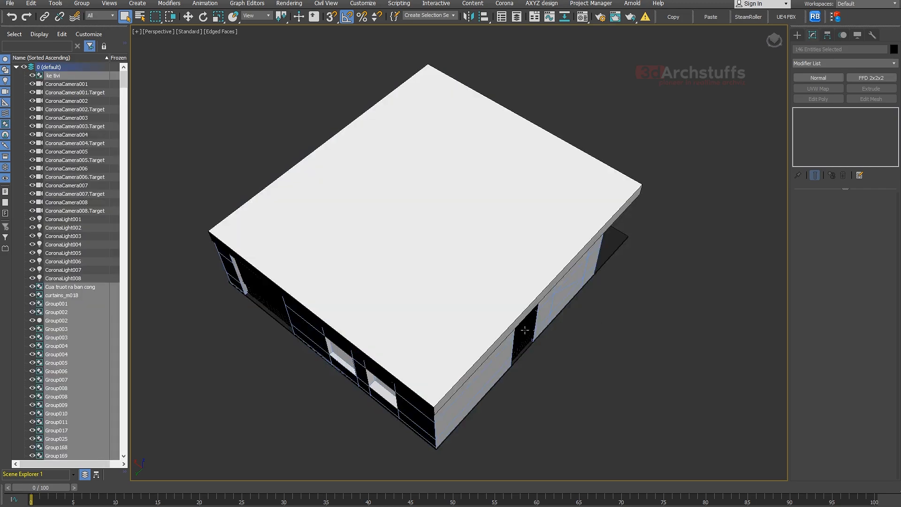
key(ctrl+d)
middle_drag(524, 329, 551, 328)
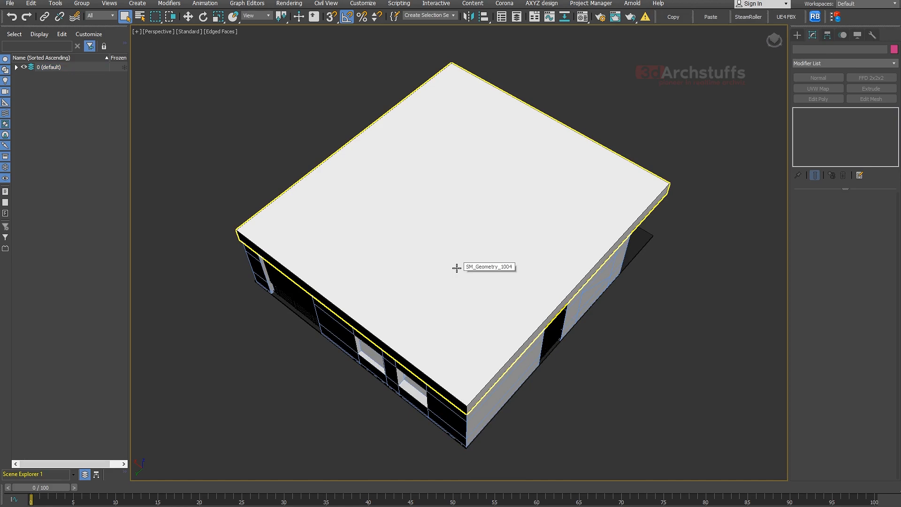
key(ctrl+a)
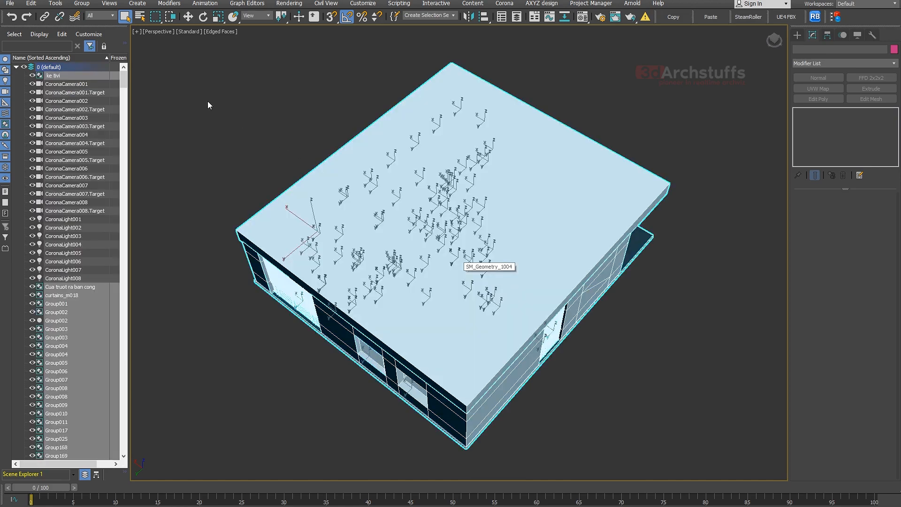
click(81, 4)
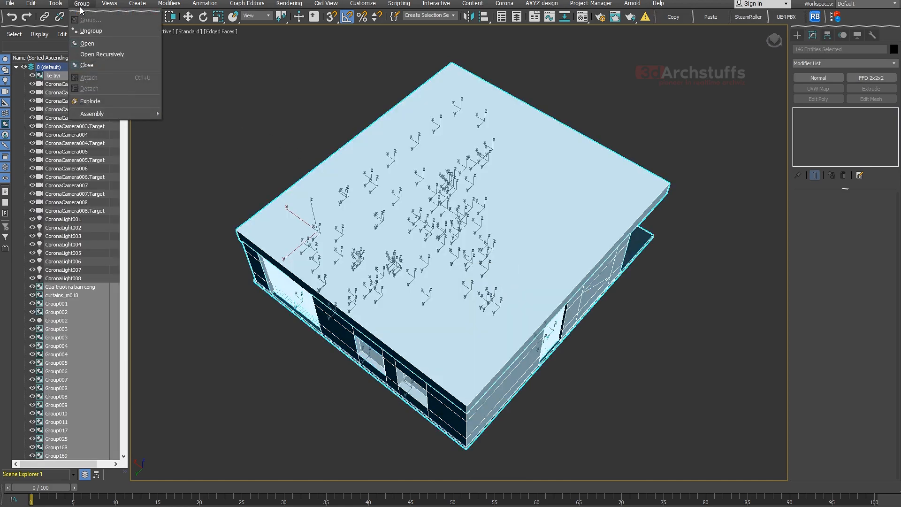
click(96, 55)
alt+middle_drag(249, 124, 652, 109)
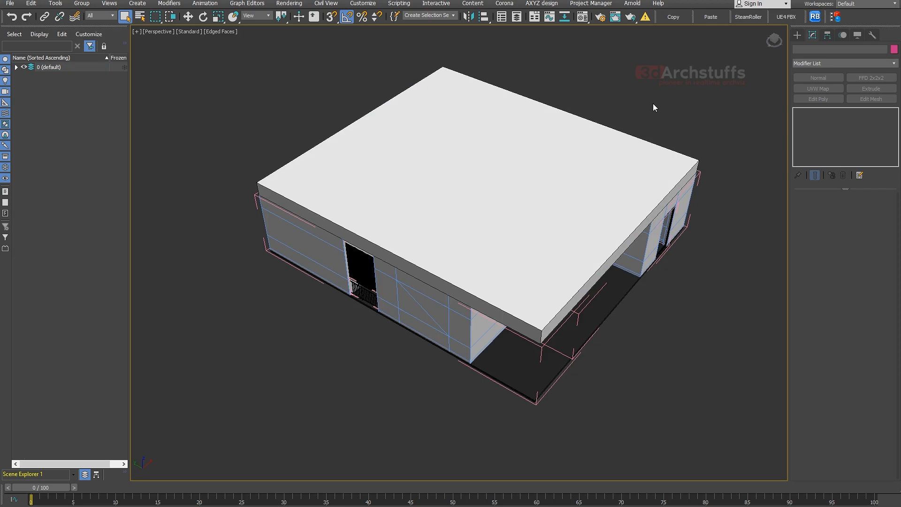
Select everything in the scene to check which group commands are still available, and clear the selection.
key(ctrl+a)
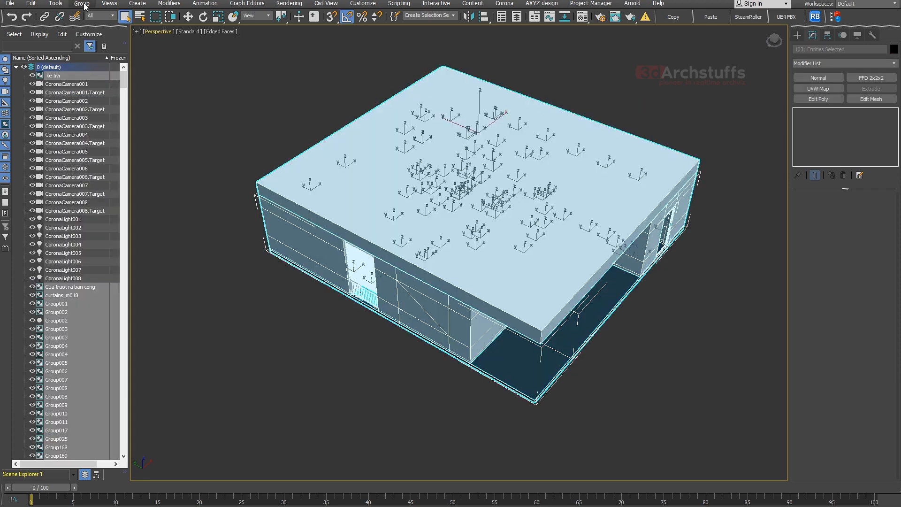
click(83, 3)
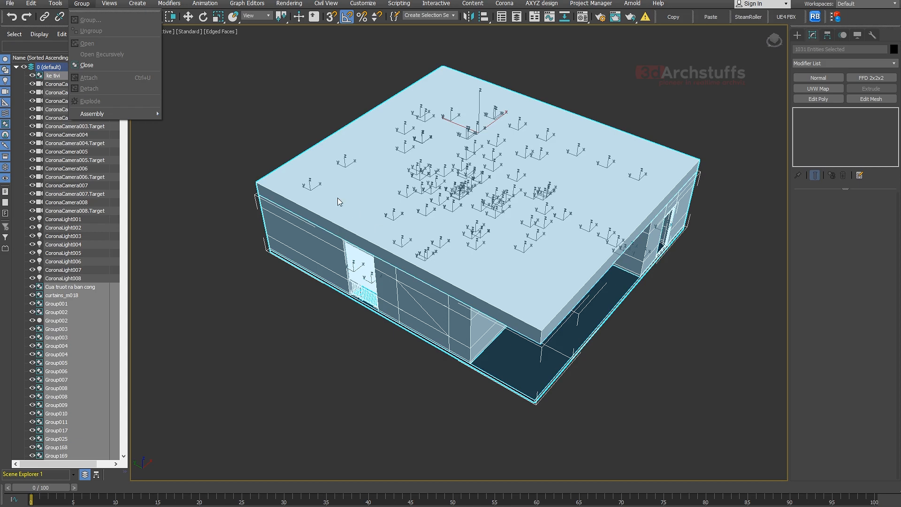
click(268, 111)
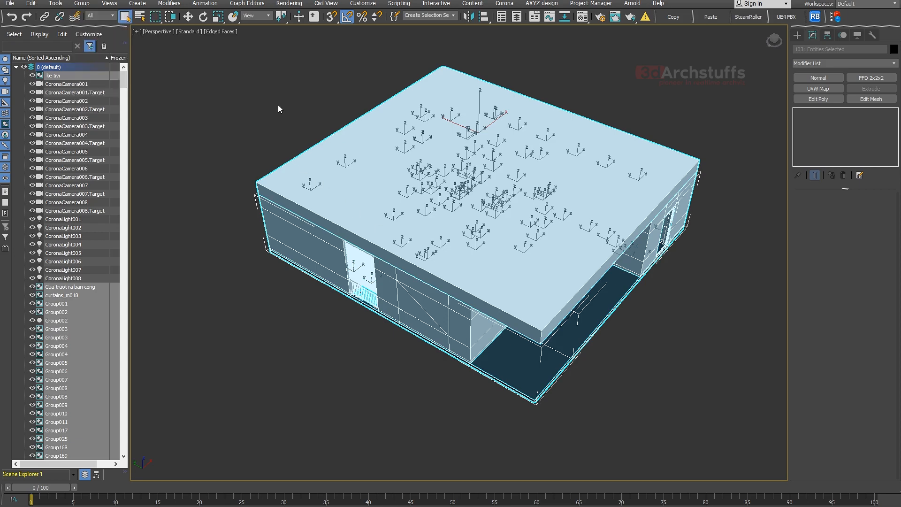
middle_drag(278, 105, 285, 109)
click(281, 119)
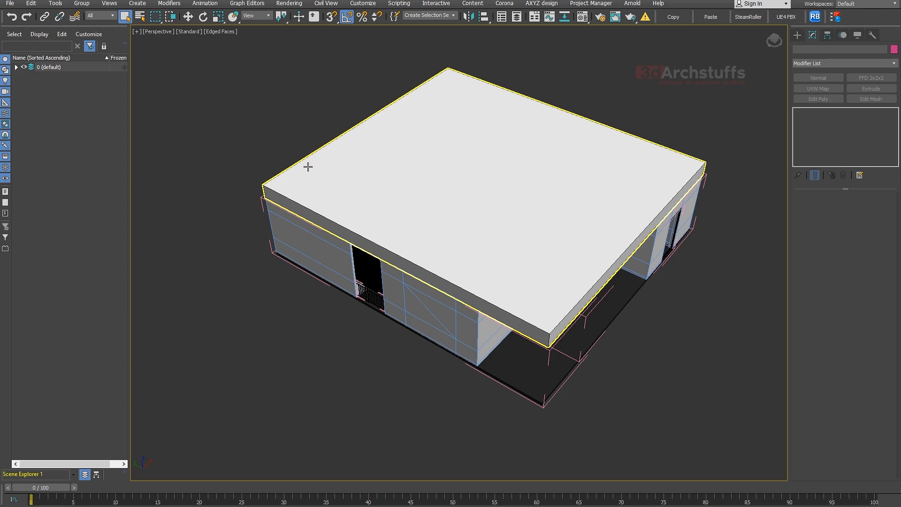
click(213, 110)
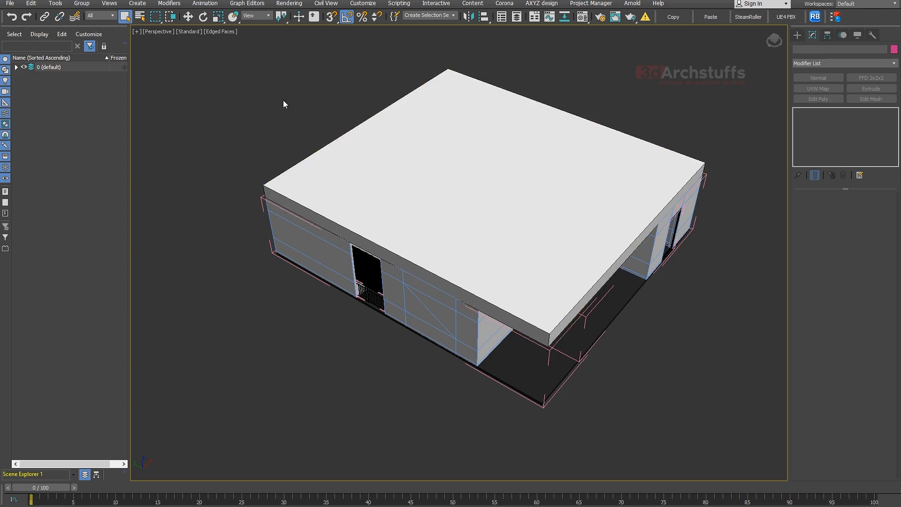
click(400, 108)
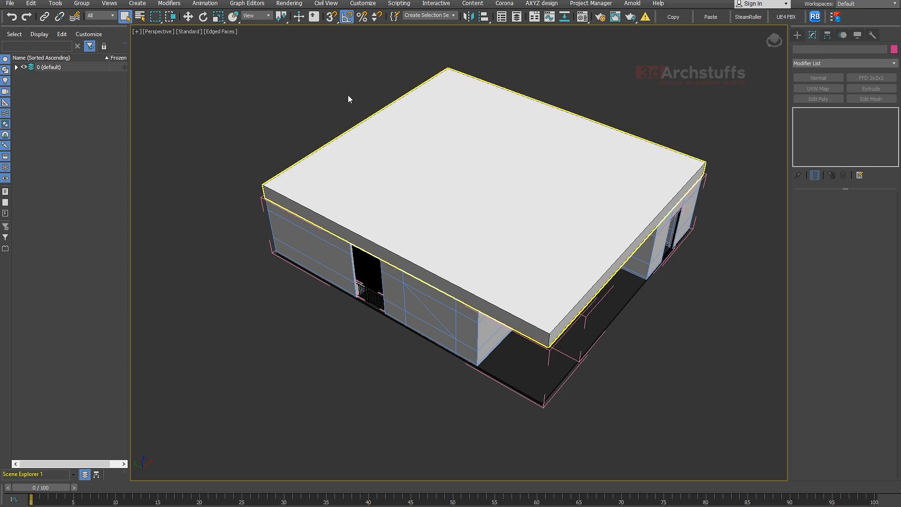
Select only the geometry objects, place them on a new layer named 01_Geo, and hide that layer.
click(107, 16)
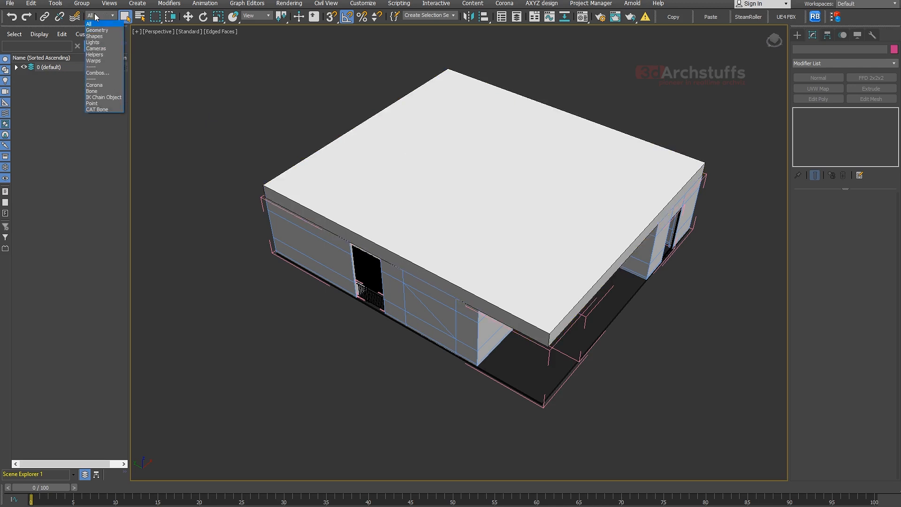
click(101, 31)
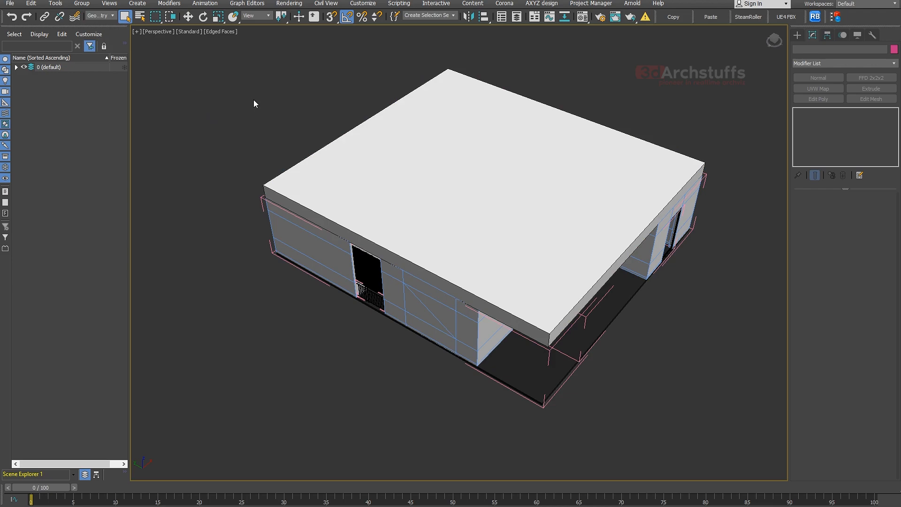
key(ctrl+a)
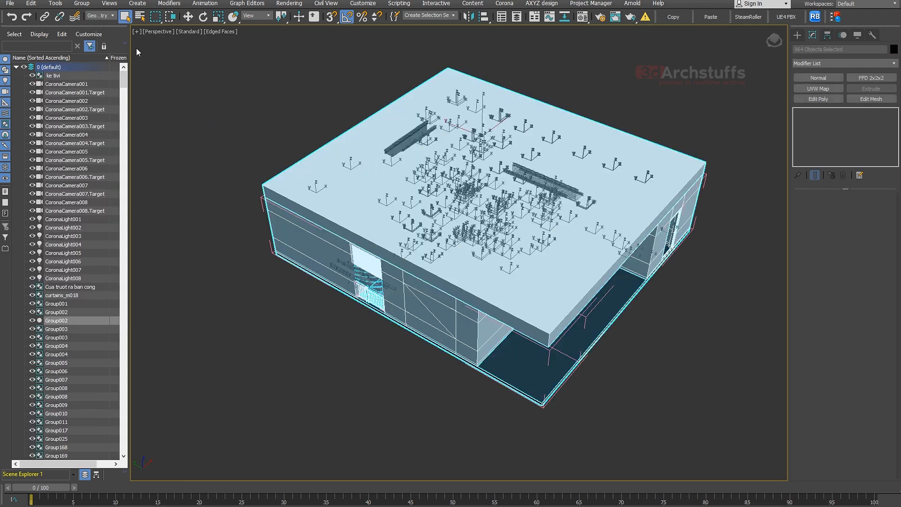
click(125, 44)
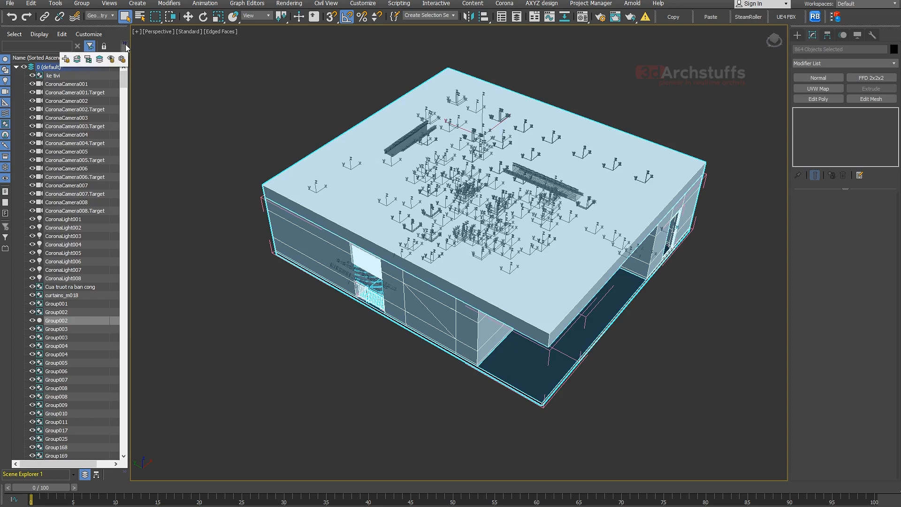
click(65, 59)
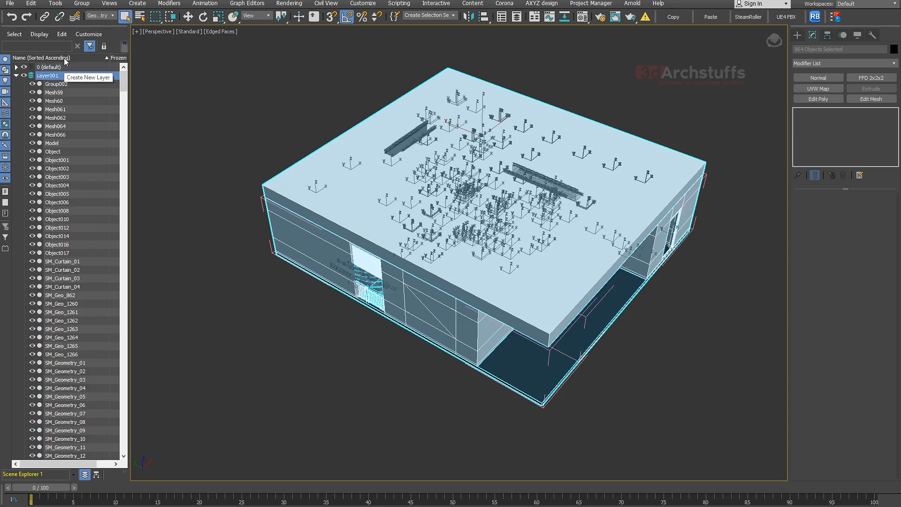
text(01_Geo)
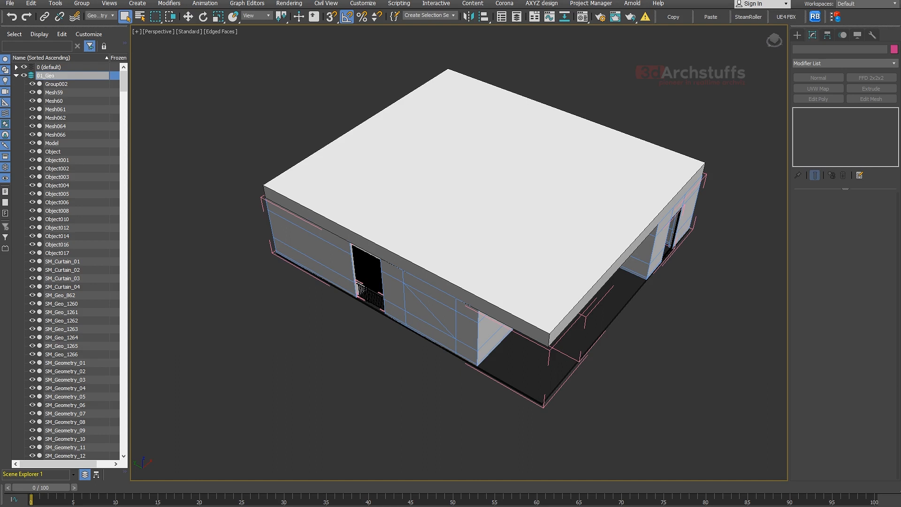
click(61, 78)
click(23, 76)
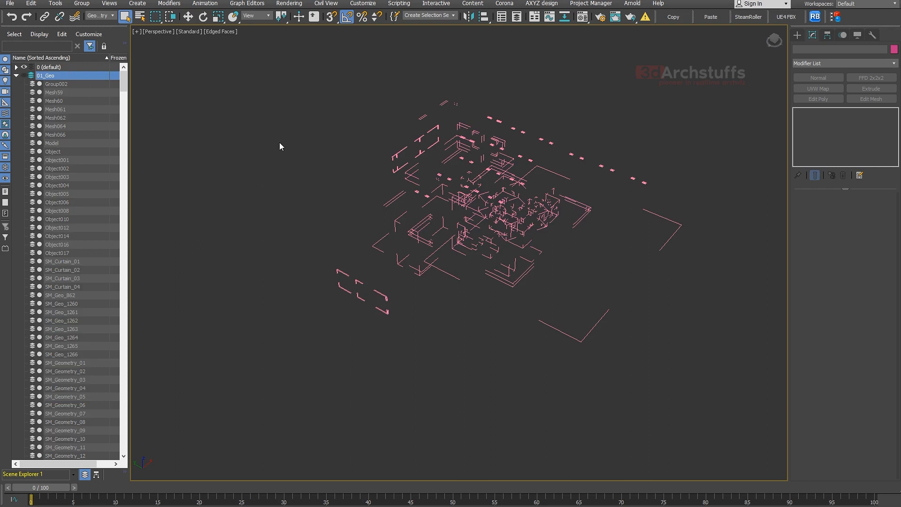
Restrict the selection filter to Shapes.
click(108, 17)
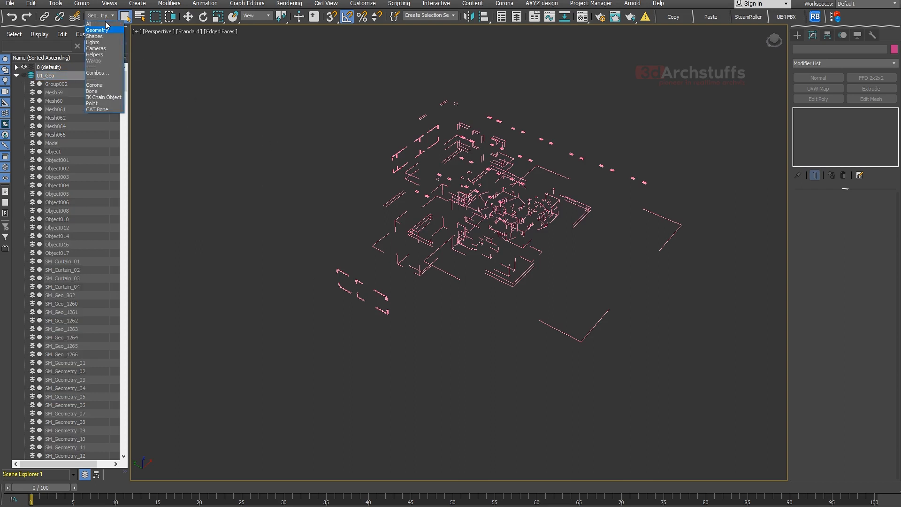
click(105, 35)
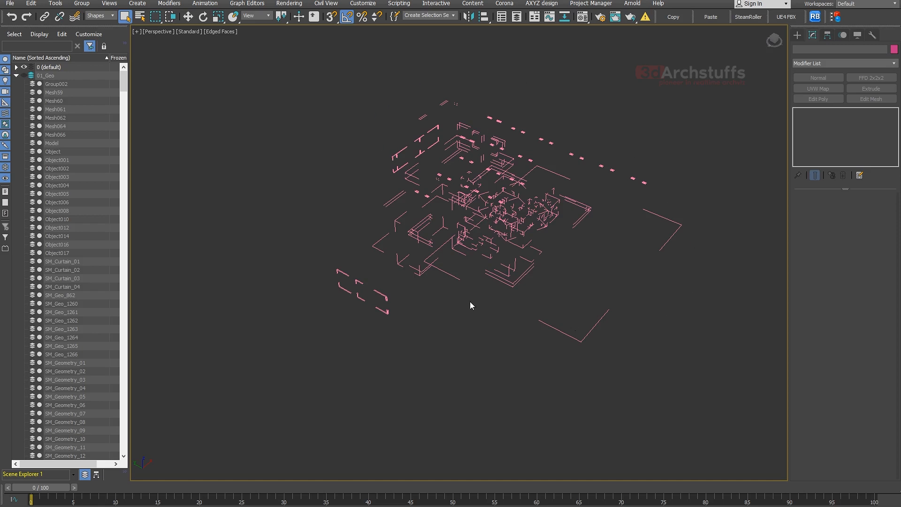
click(103, 15)
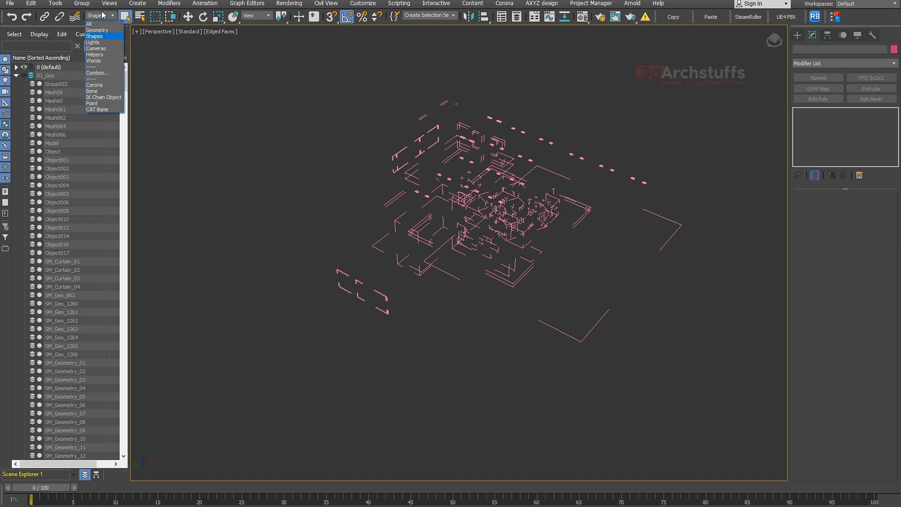
click(373, 187)
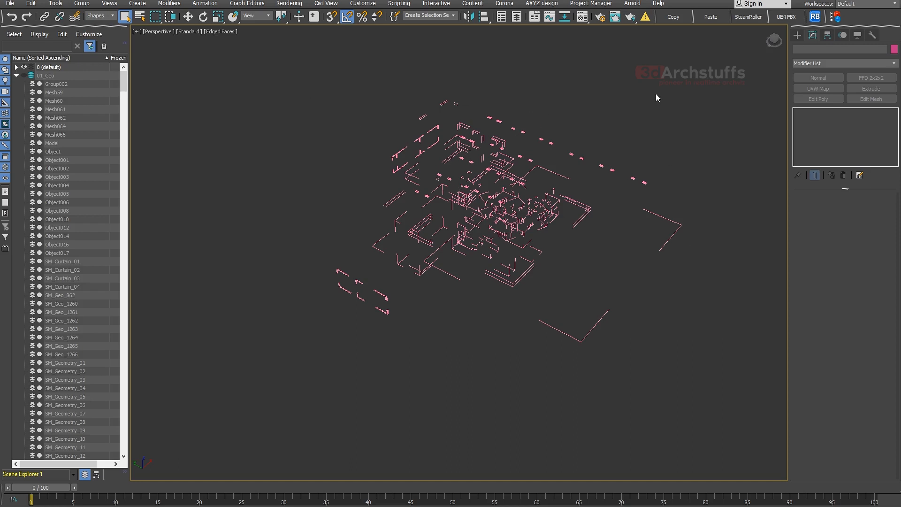
Turn off category hiding for shapes, lights, cameras, helpers, space warps, particle systems and bone objects.
click(857, 35)
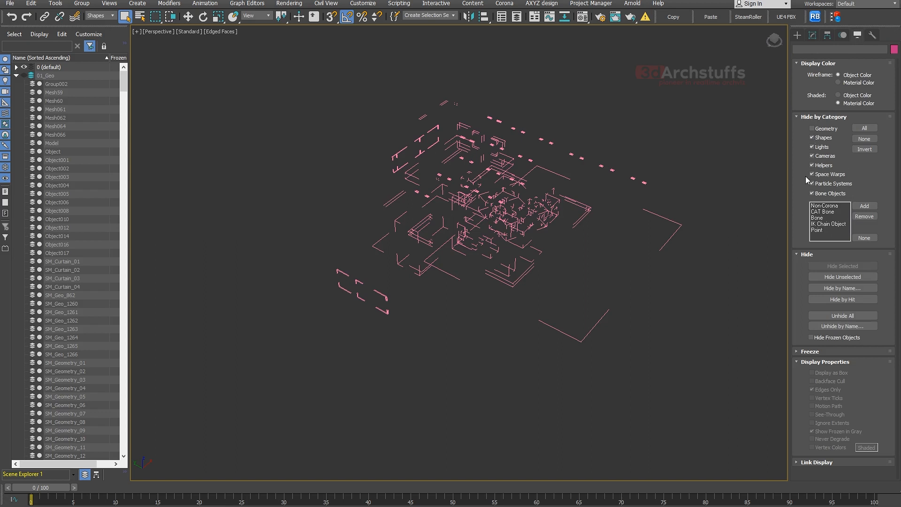
click(812, 138)
click(811, 148)
click(811, 157)
click(810, 165)
click(812, 174)
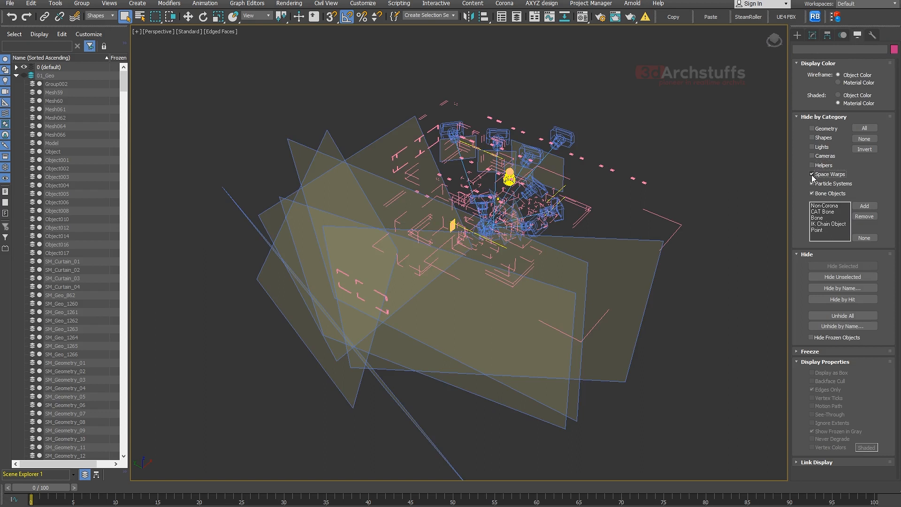
click(811, 184)
Select all lights, place them on a new layer named 02_Lights, and hide that layer.
click(103, 15)
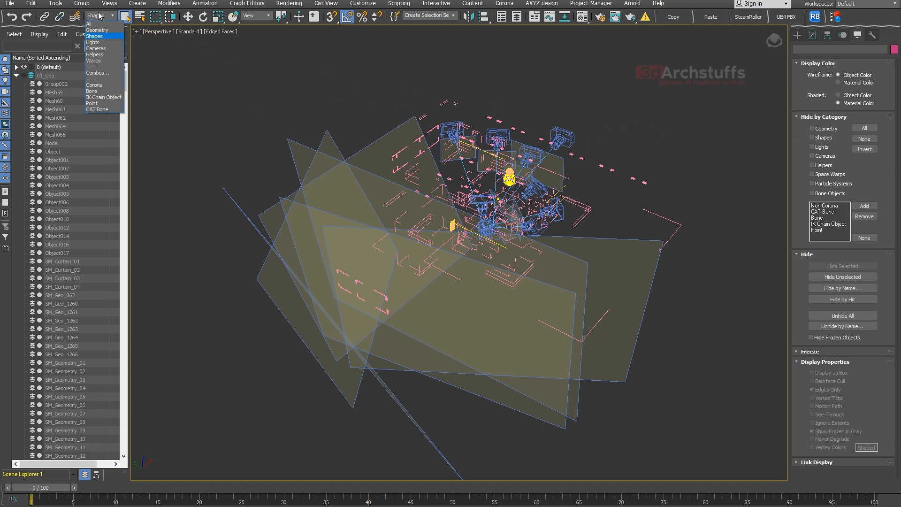
click(100, 43)
key(ctrl+a)
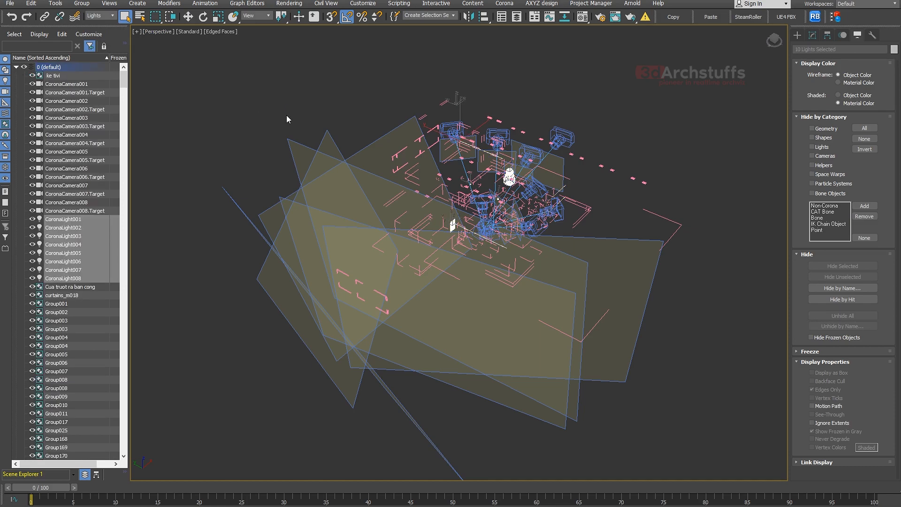
click(125, 44)
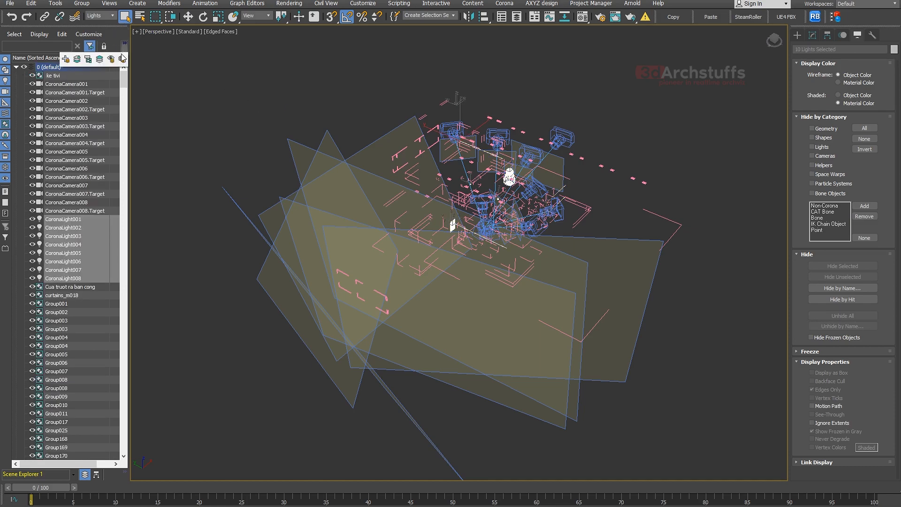
click(66, 60)
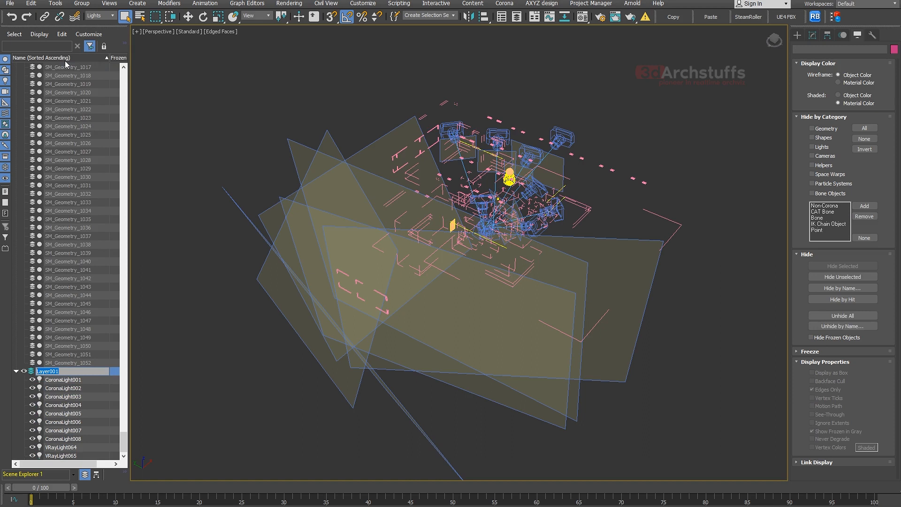
text(02_Lights)
key(Return)
click(23, 371)
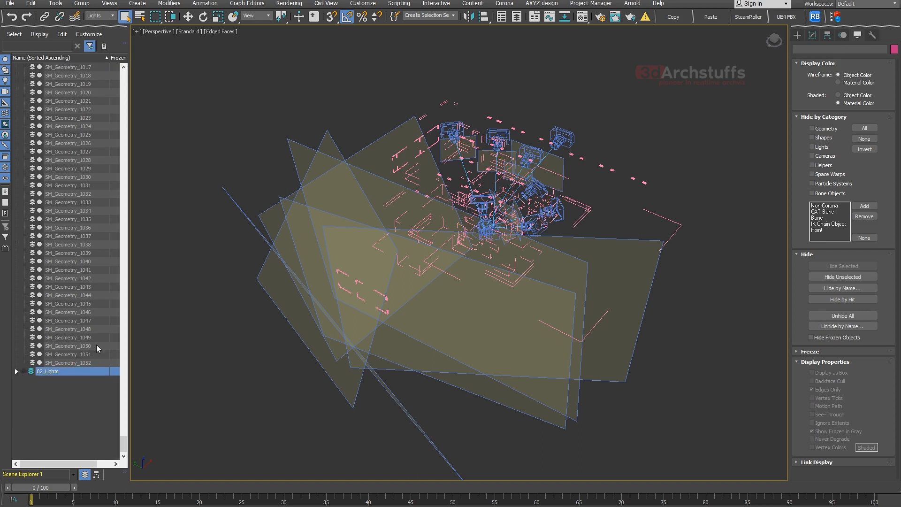
Collapse the contents of the 01_Geo layer in the scene's layer list.
click(125, 262)
drag(125, 262, 124, 68)
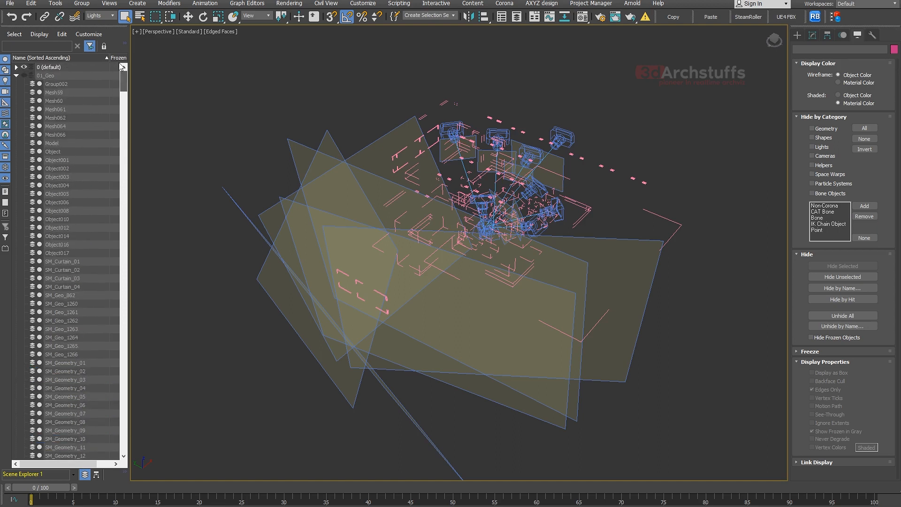
click(16, 76)
Select all cameras with their targets, place them on a new layer named 03_Cameras, and hide and collapse that layer.
click(103, 15)
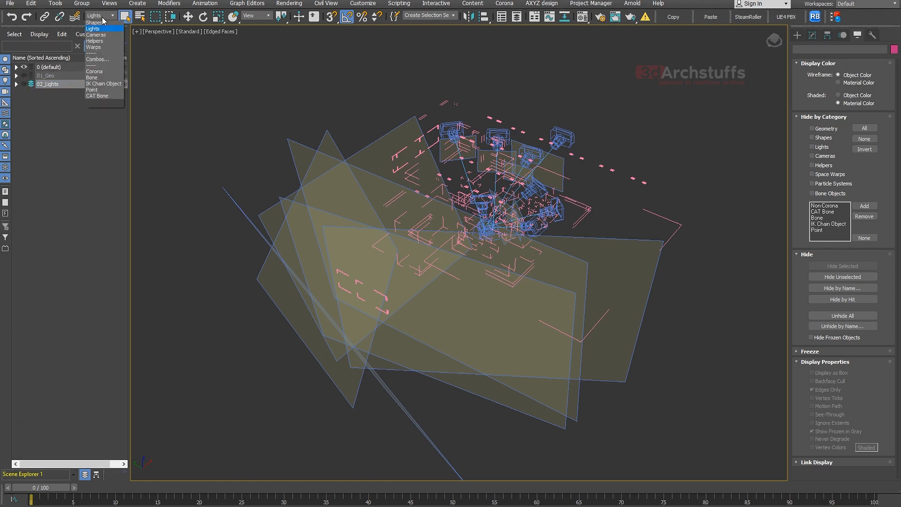
click(96, 49)
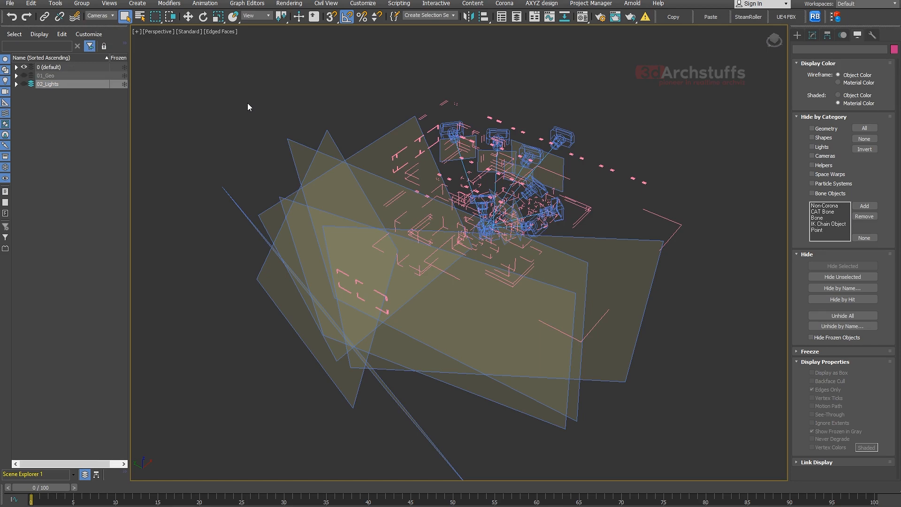
key(ctrl+a)
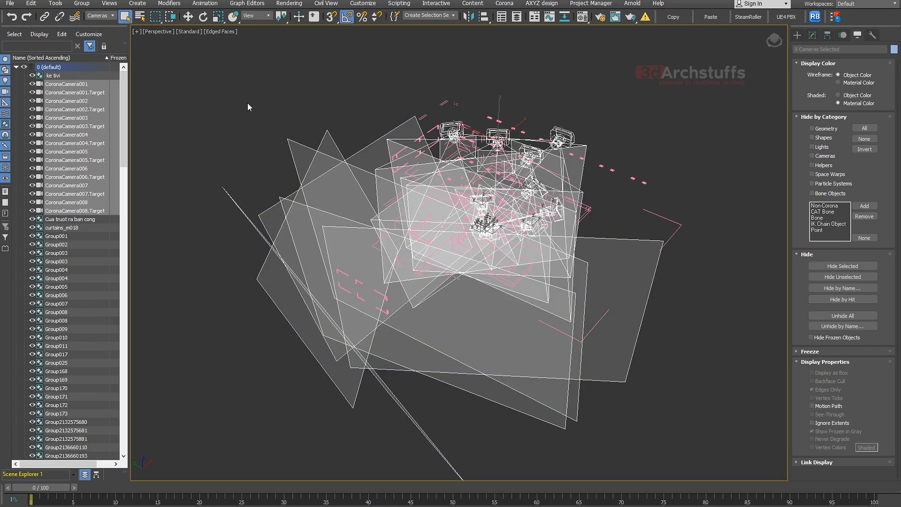
click(124, 44)
click(66, 59)
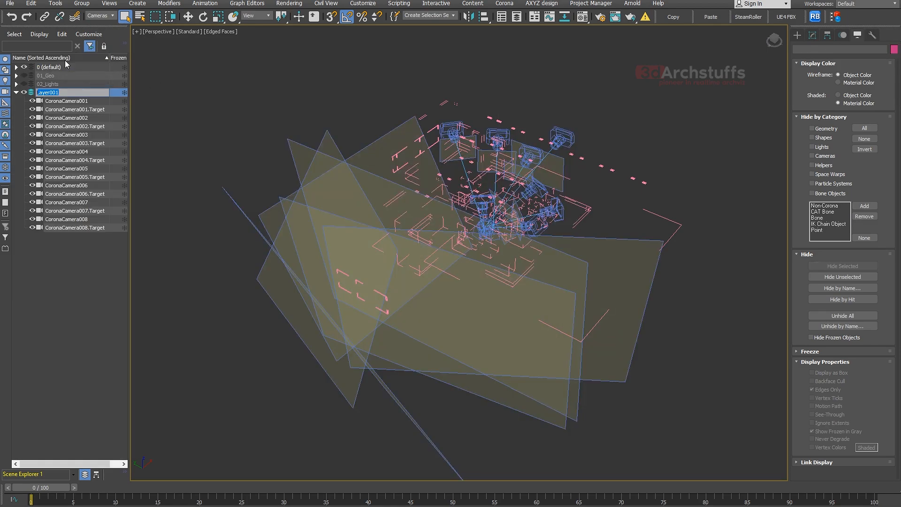
text(03_Cameras)
key(Return)
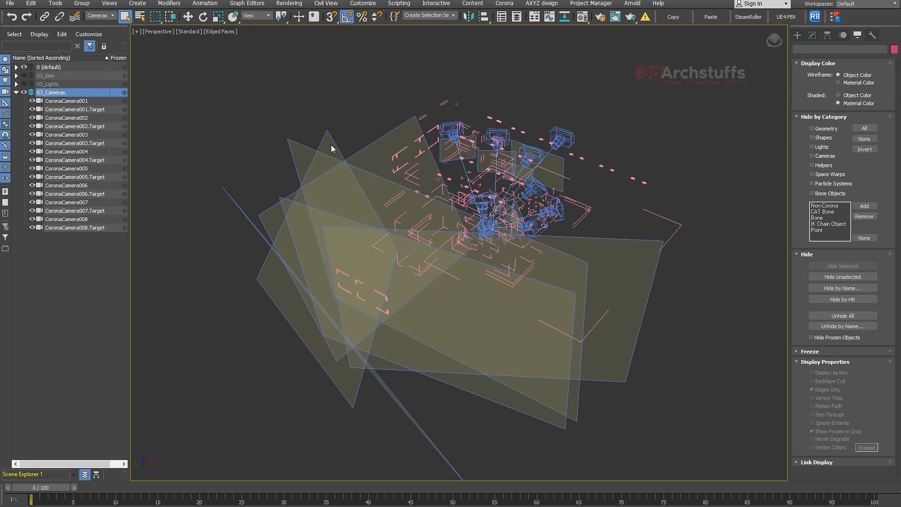
click(23, 92)
click(17, 92)
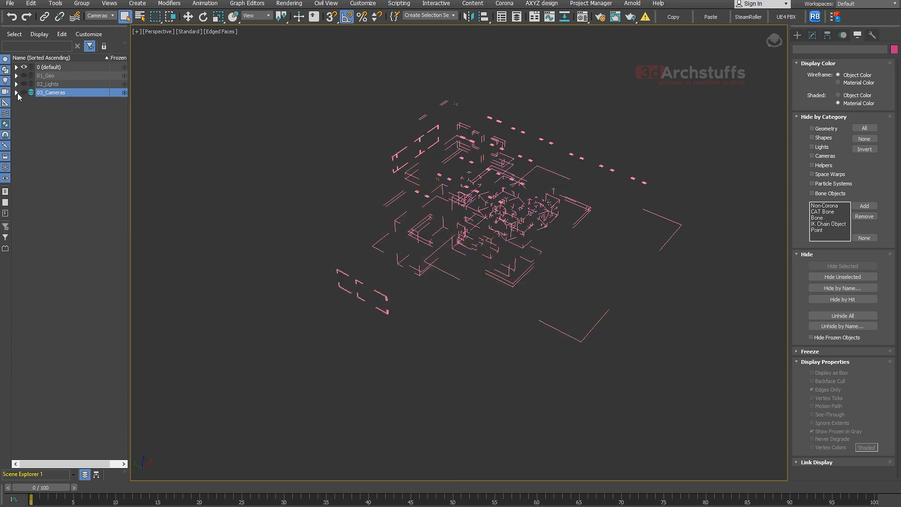
Select all helpers, place them on a new layer named 04_Helpers, and hide and collapse that layer.
click(101, 16)
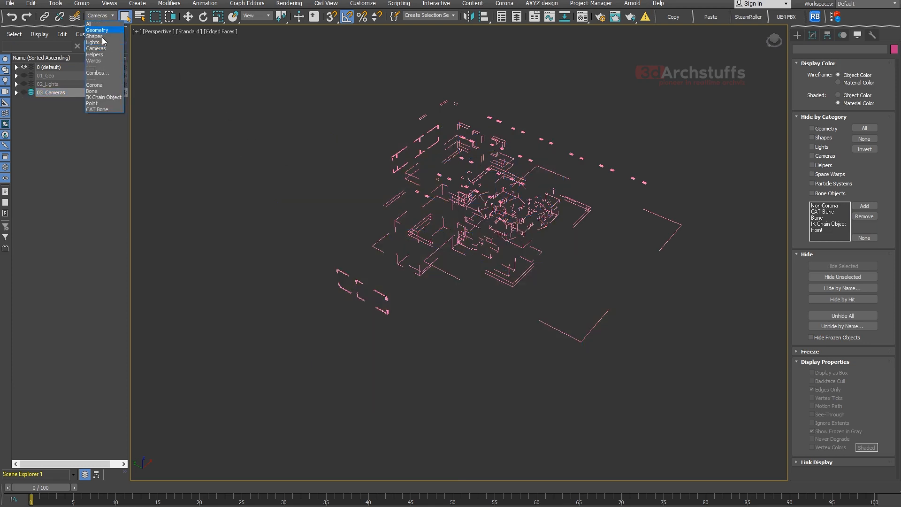
click(100, 59)
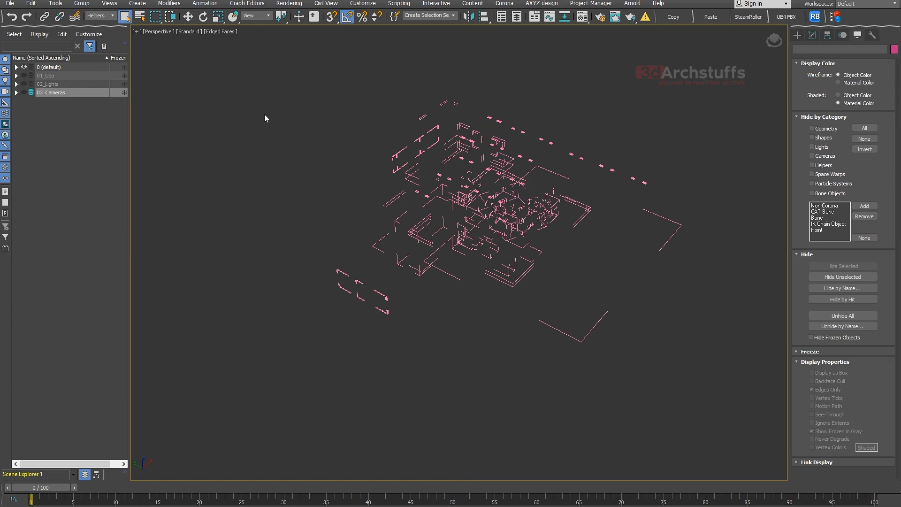
key(ctrl+a)
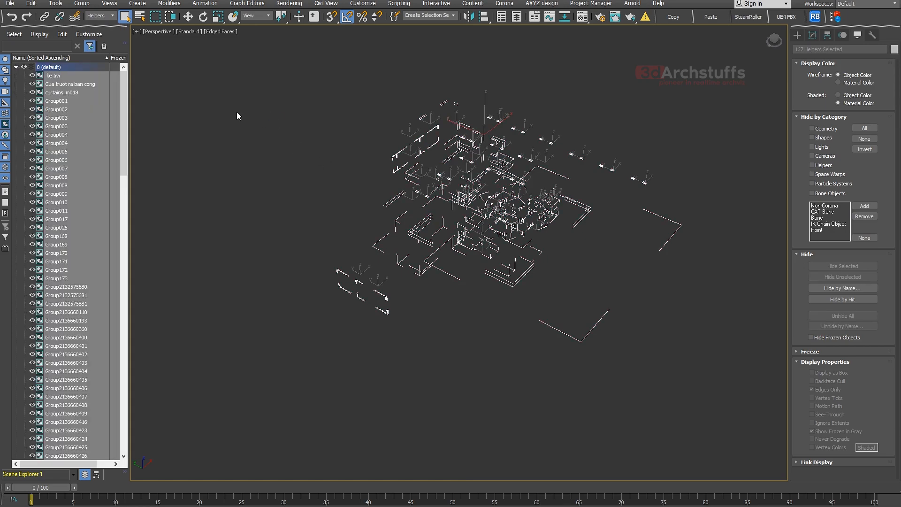
click(124, 43)
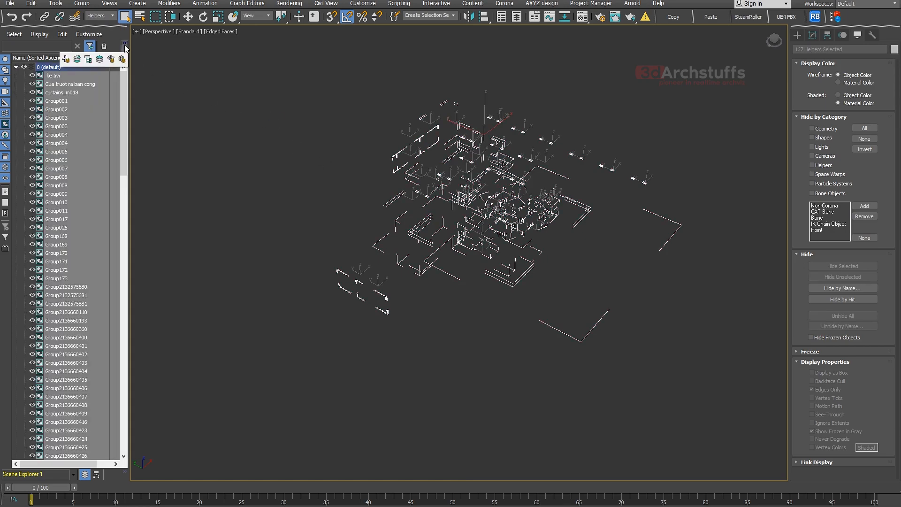
click(66, 62)
text(04_H)
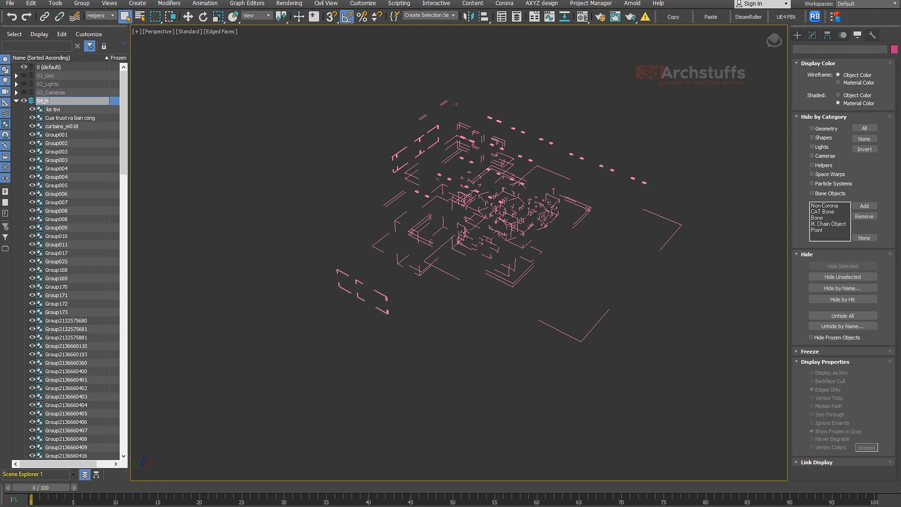
text(elpers)
key(Return)
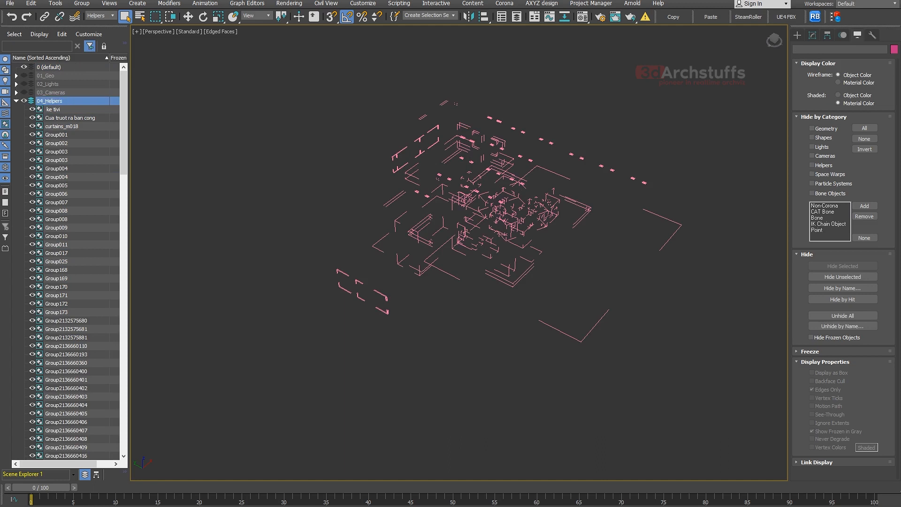
click(23, 102)
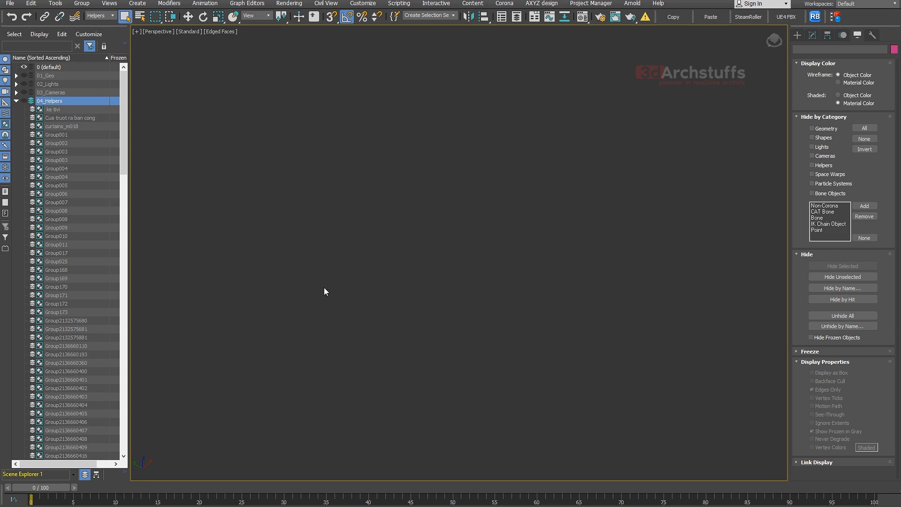
click(16, 101)
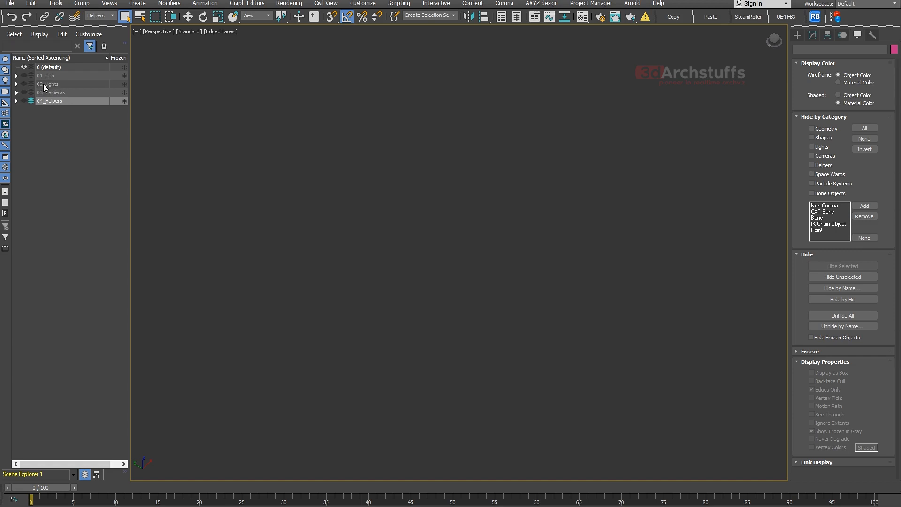
Check the 02_Lights layer's contents by showing it, restrict selection to geometry, and hide the layer again.
click(24, 84)
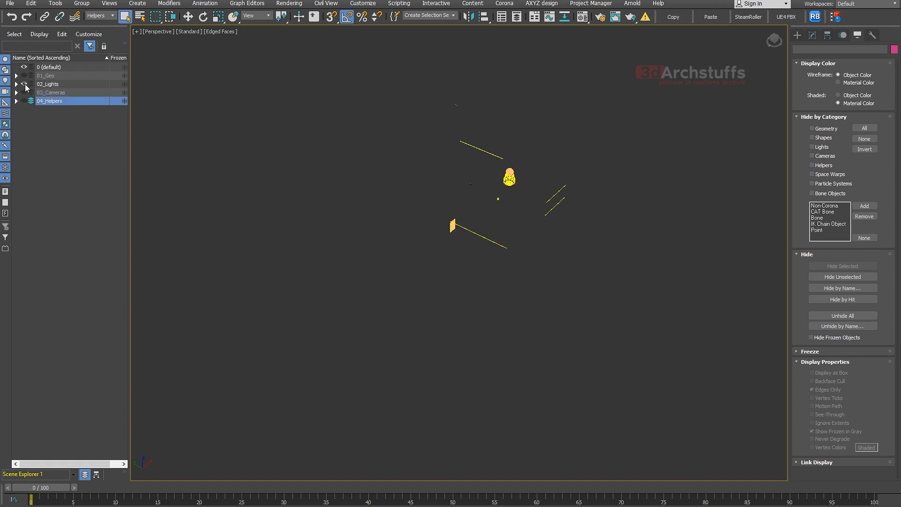
click(24, 84)
click(24, 84)
drag(596, 280, 597, 281)
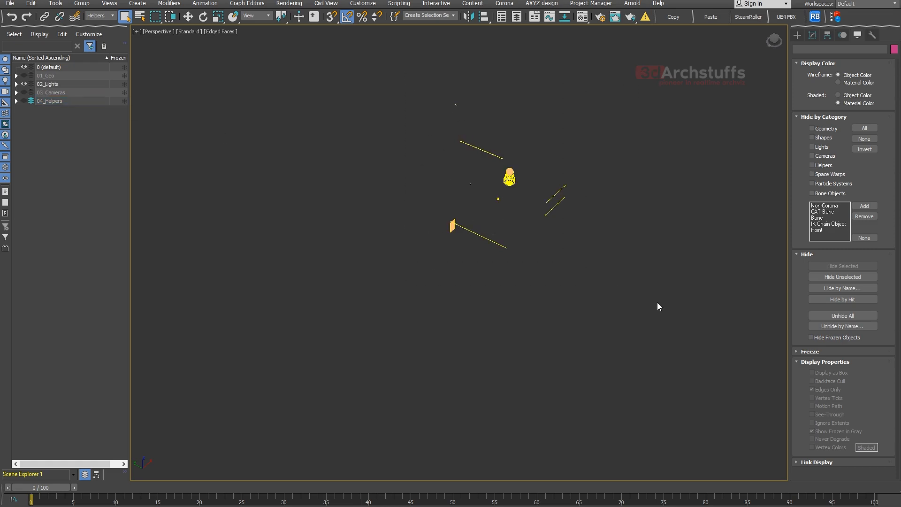
click(100, 17)
click(97, 30)
click(24, 84)
Show and hide the 03_Cameras and 04_Helpers layers in turn to check their contents.
click(24, 93)
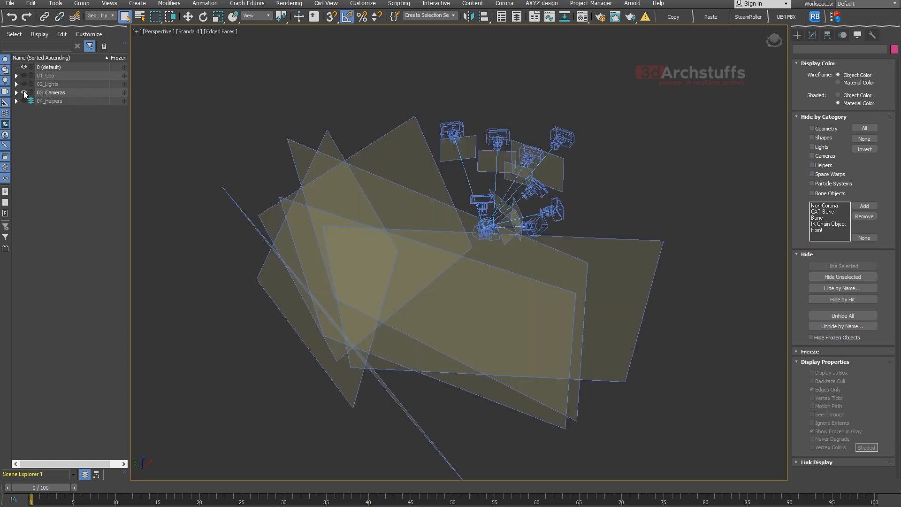
click(24, 92)
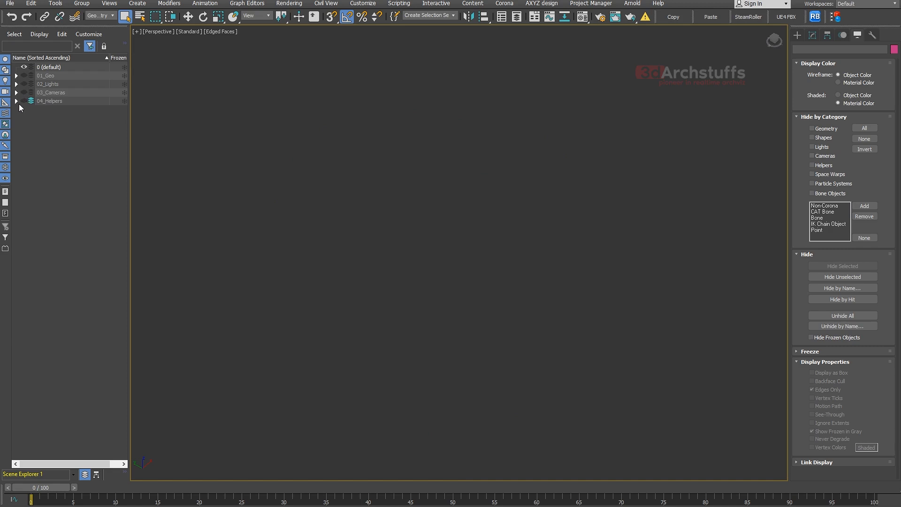
click(23, 101)
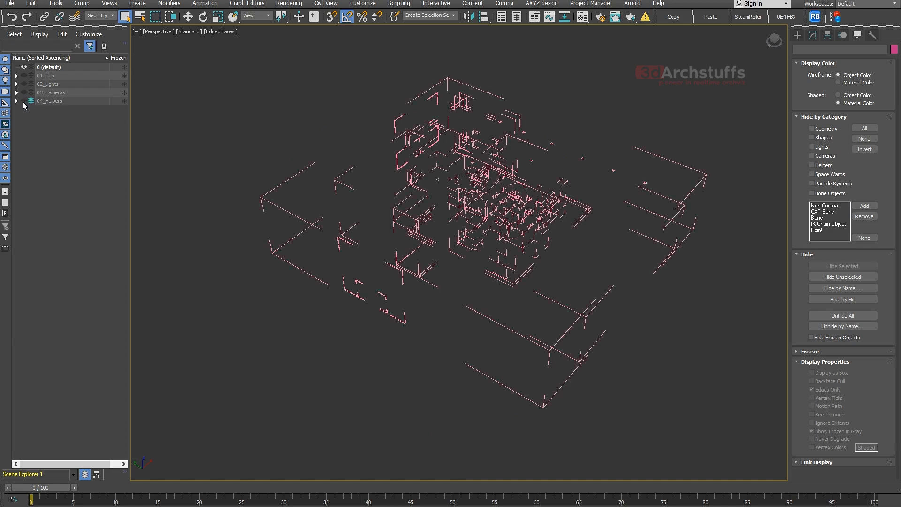
click(23, 101)
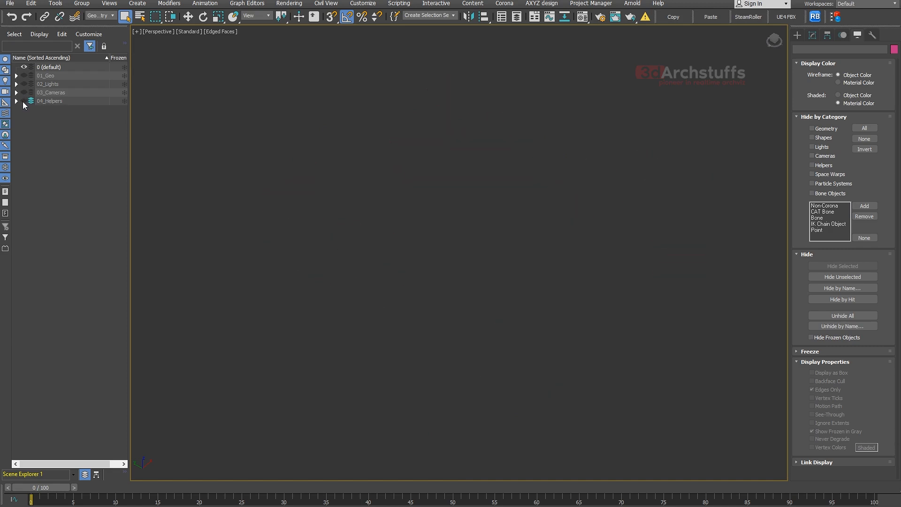
Show the 01_Geo layer and inspect the building from several sides, leaving nothing selected.
click(24, 75)
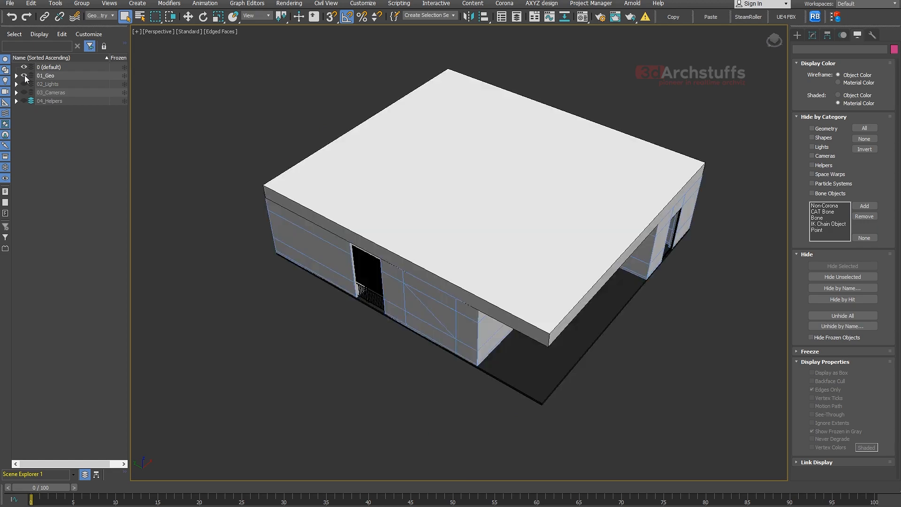
click(439, 223)
click(465, 195)
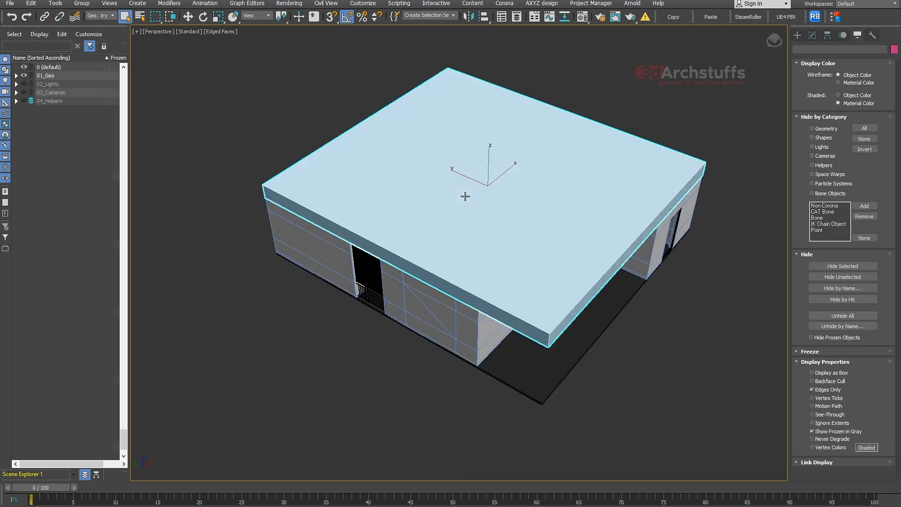
alt+middle_drag(506, 248, 686, 233)
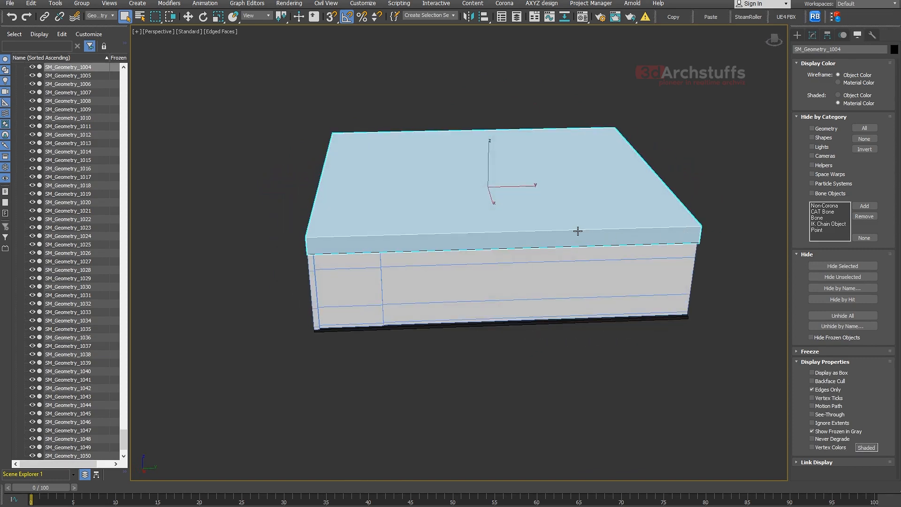
alt+middle_drag(577, 231, 541, 256)
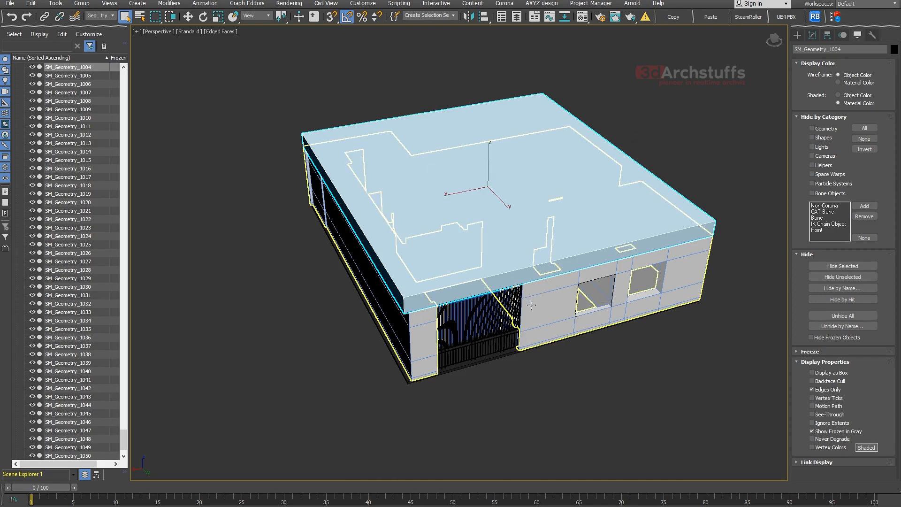
click(690, 151)
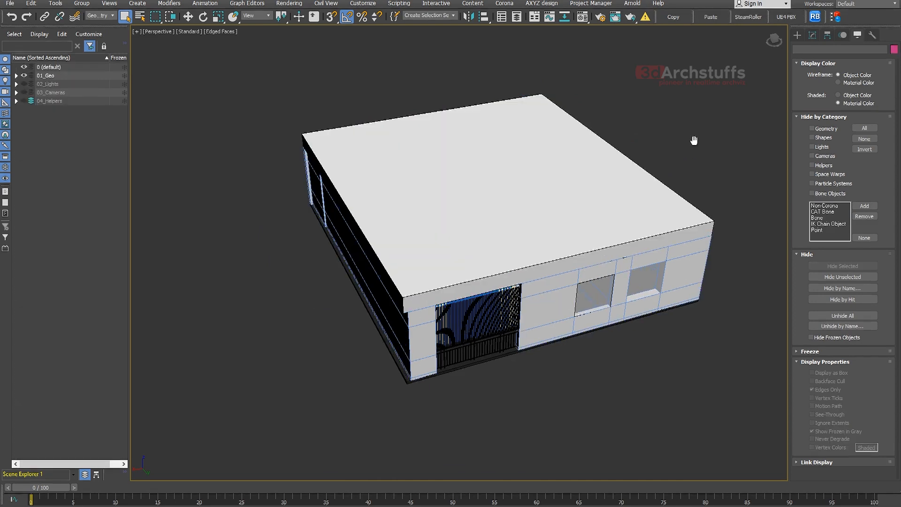
middle_drag(691, 141, 665, 142)
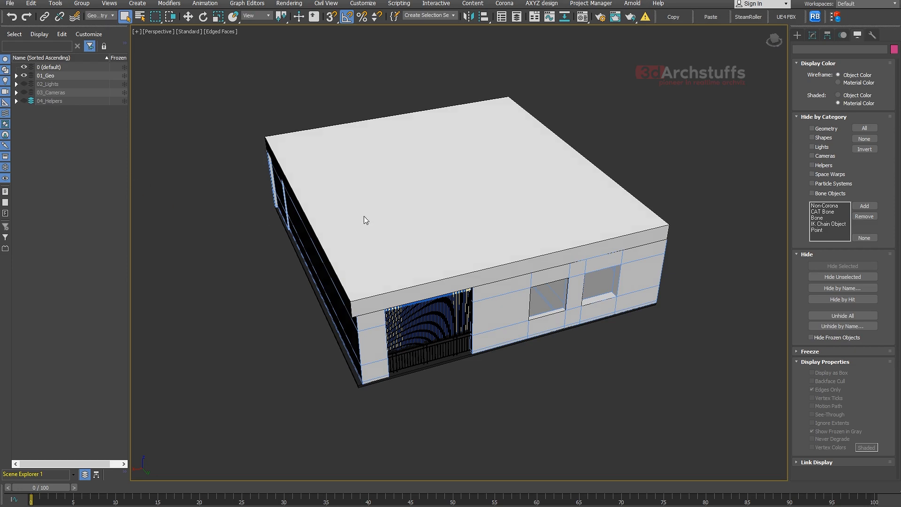
Select all geometry on the 01_Geo layer and convert it to Editable Poly.
key(ctrl+a)
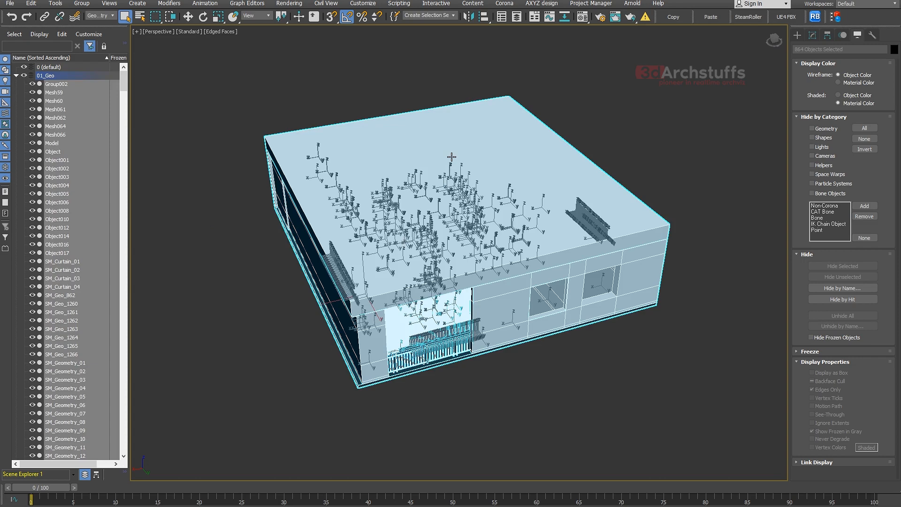
right_click(451, 157)
mouse_move(491, 251)
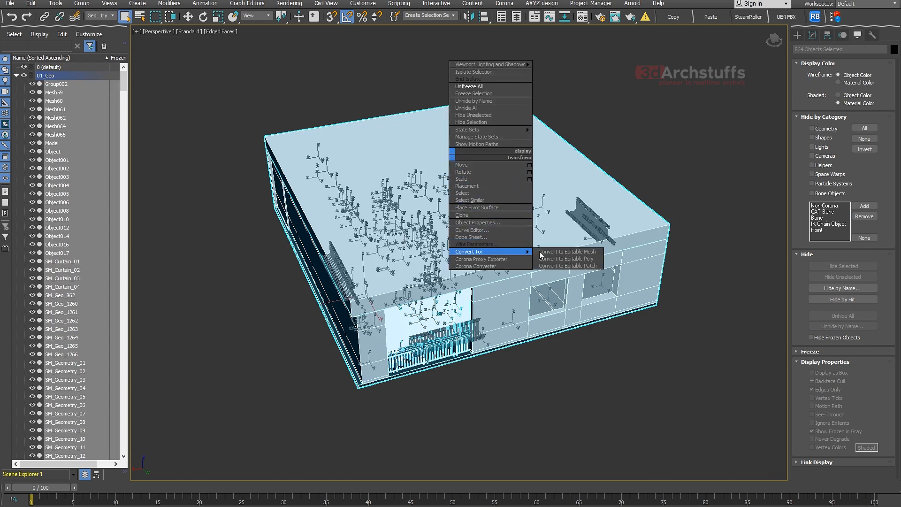
click(575, 260)
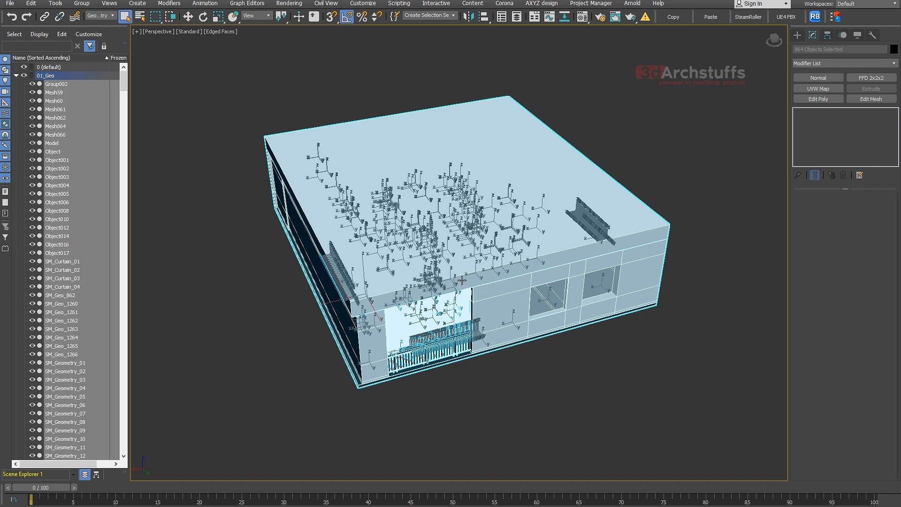
Rename all selected geometry with the base name SM_Geo_ and sequential numbering, and deselect everything.
click(56, 4)
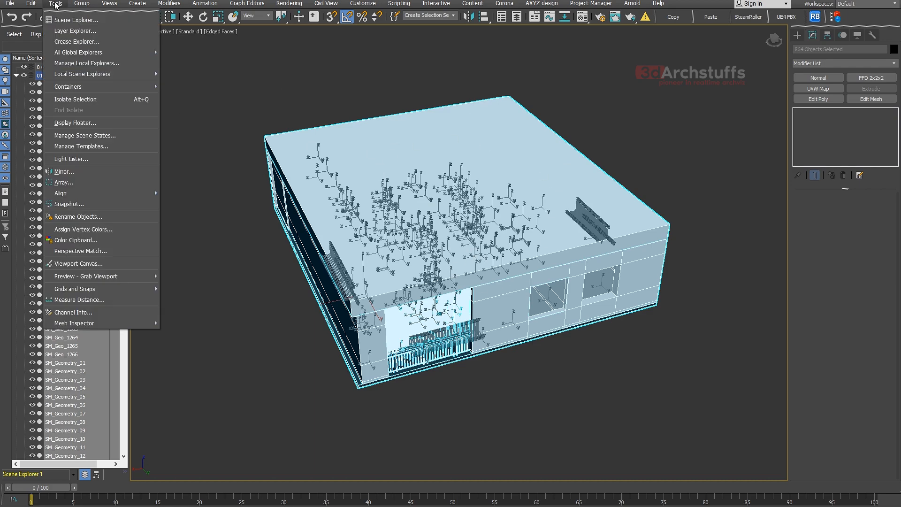
click(96, 217)
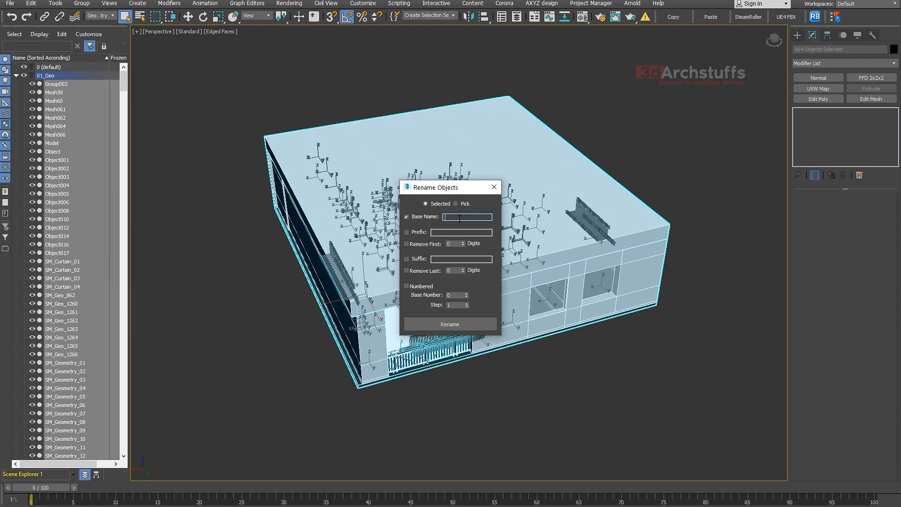
text(SM)
text(_Se)
text(G)
text(eo_)
click(451, 324)
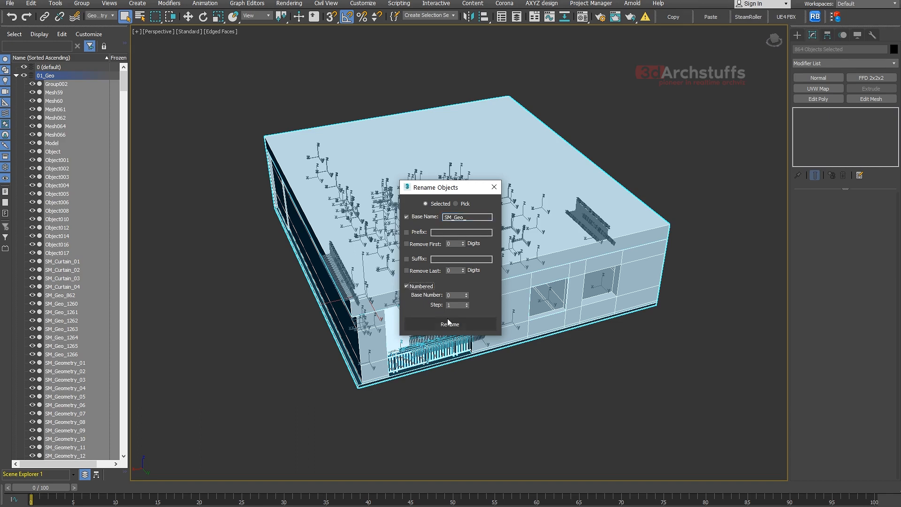
click(454, 327)
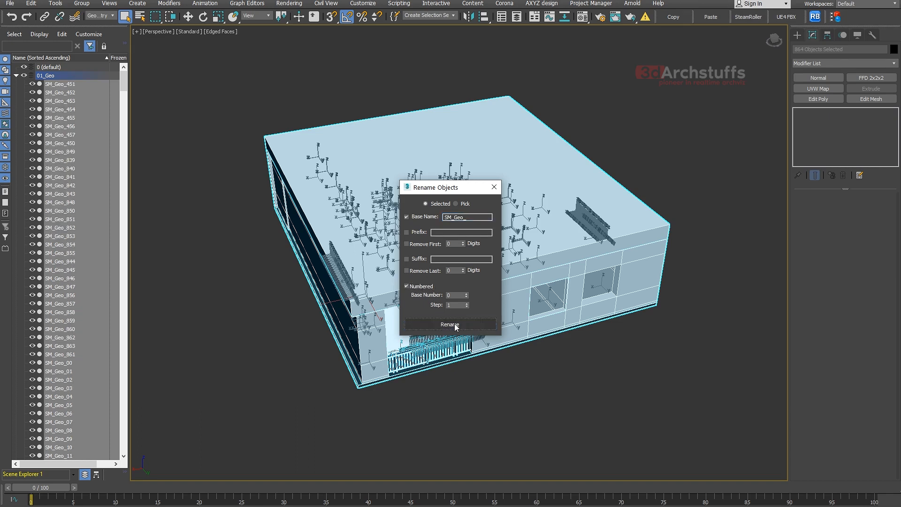
click(493, 187)
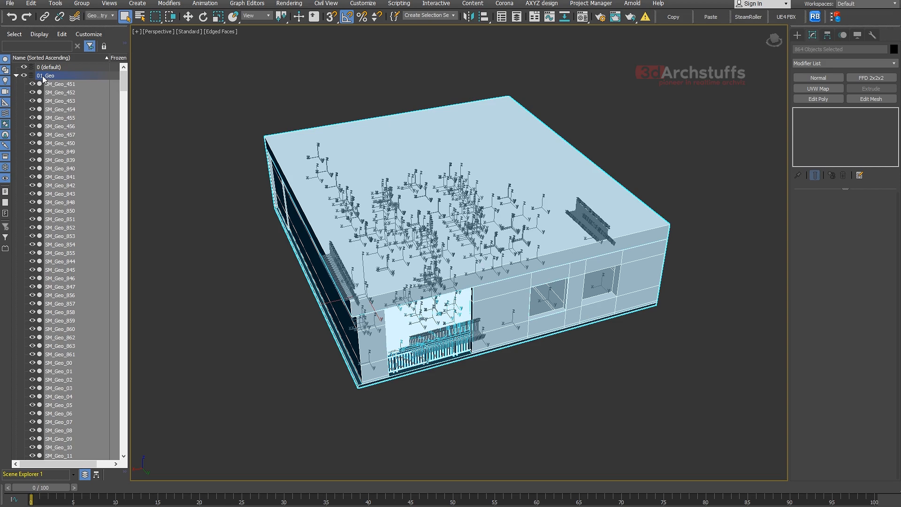
click(270, 74)
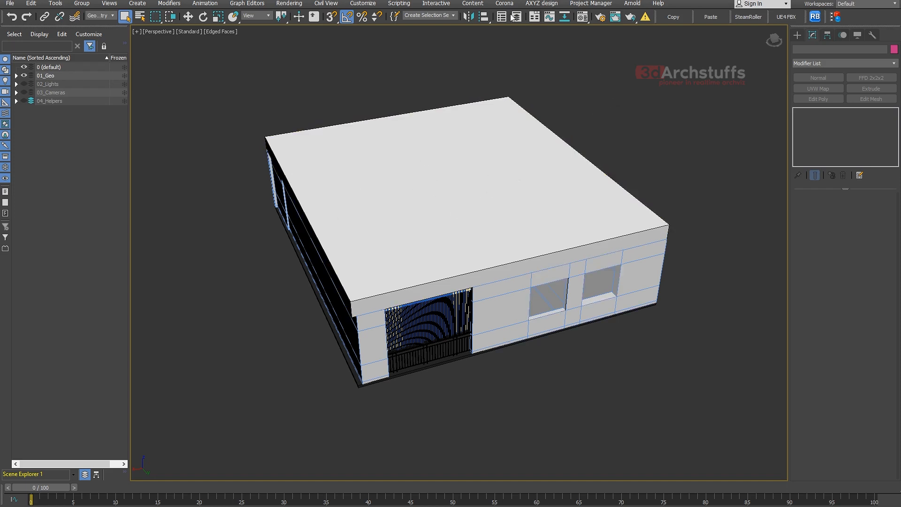
Examine the renderer assignment in the render setup and the renderers available for production, keeping the current assignment.
click(599, 18)
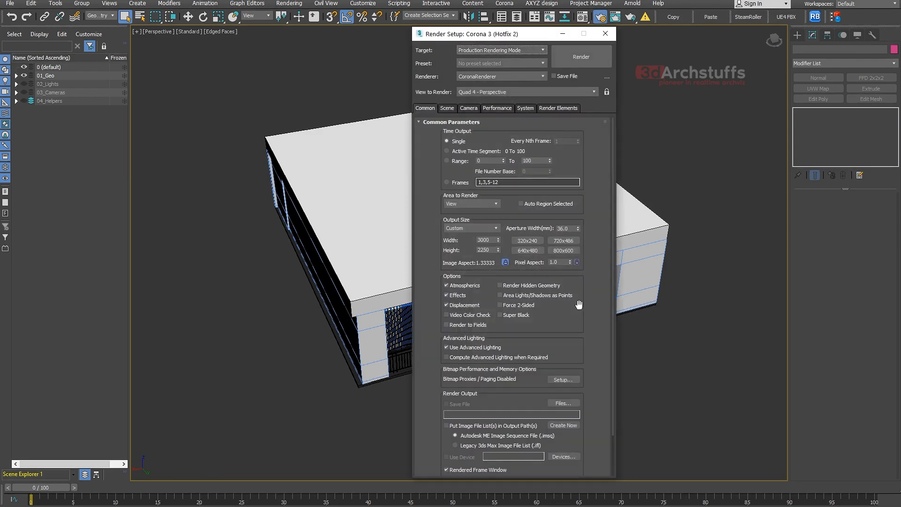
scroll(584, 291, down, 3)
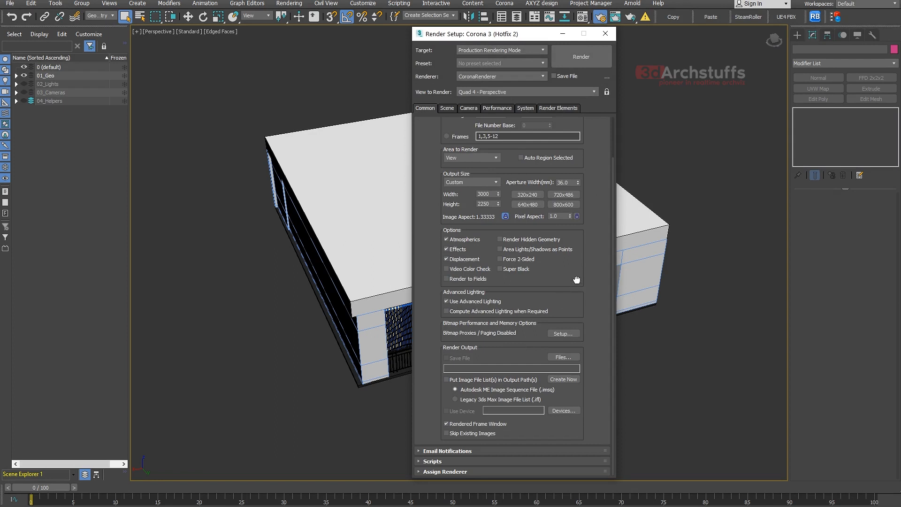
click(492, 471)
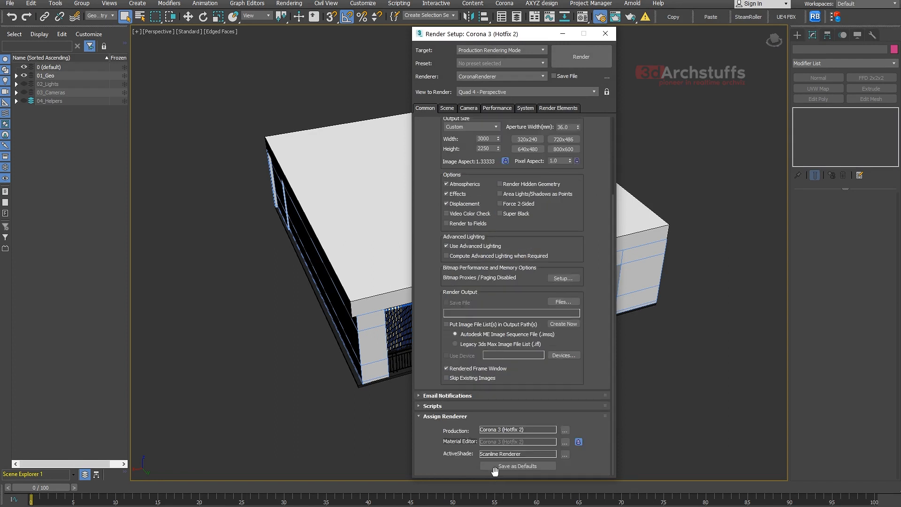
click(565, 430)
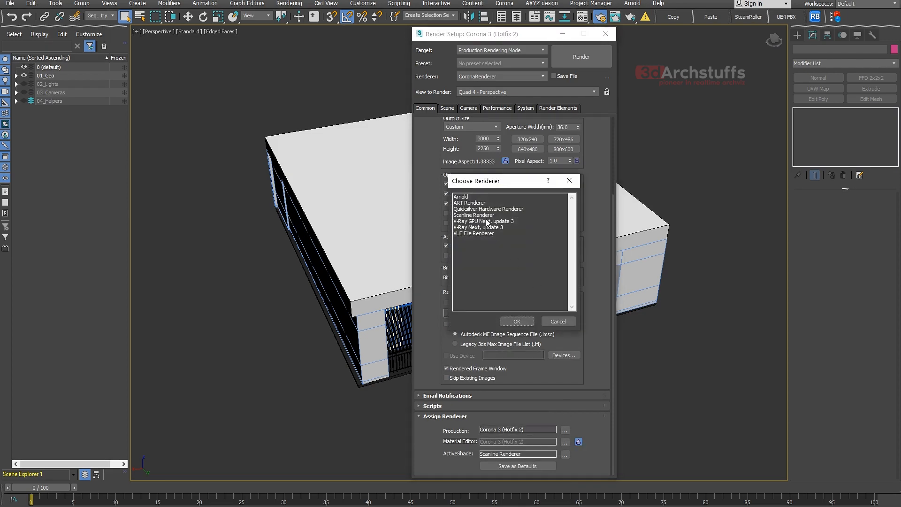
click(557, 321)
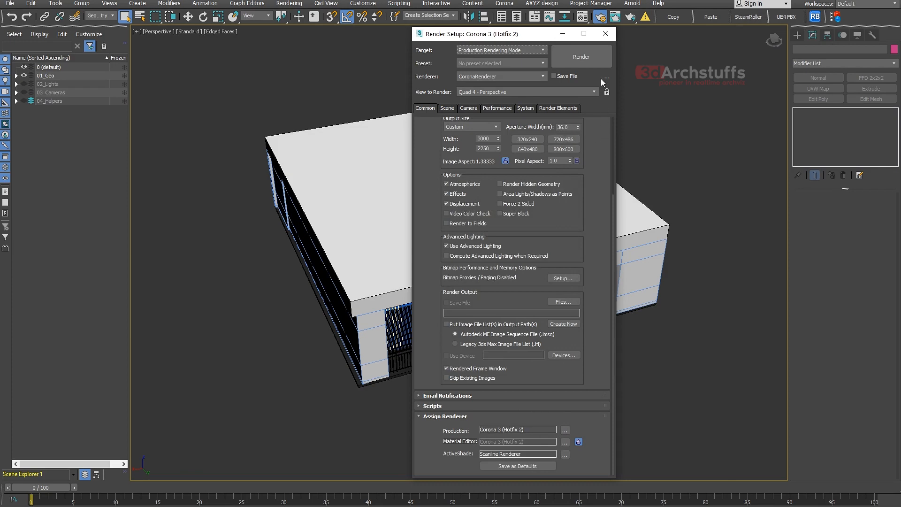
click(607, 35)
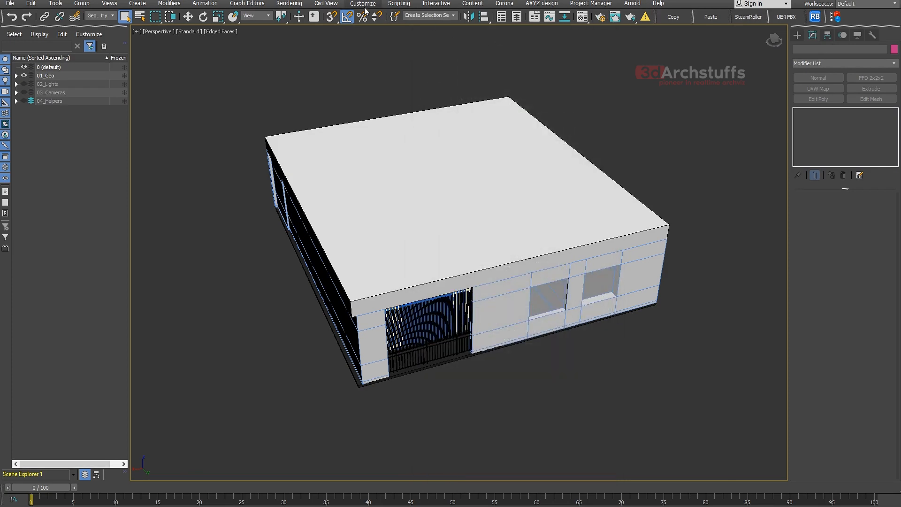
Run the coronaConverter_v1.42.ms script from the CoronaRenderer scripts folder.
click(398, 4)
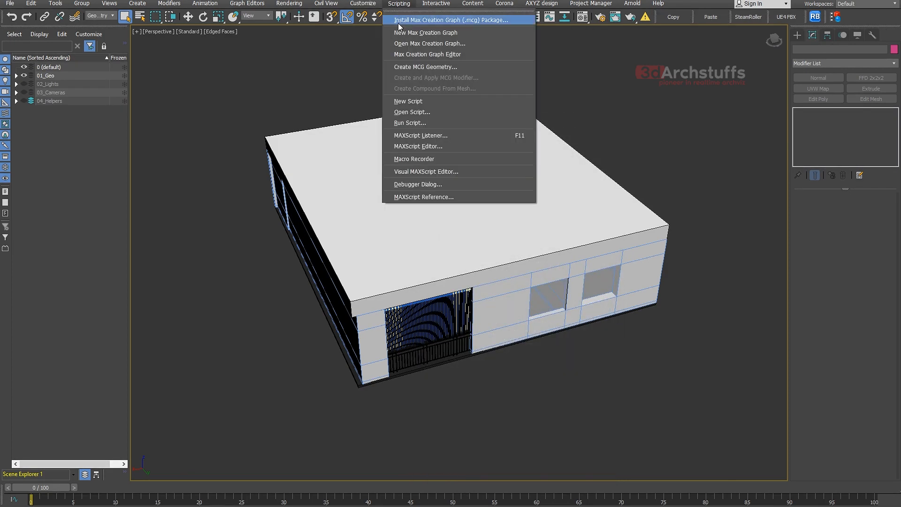
click(406, 123)
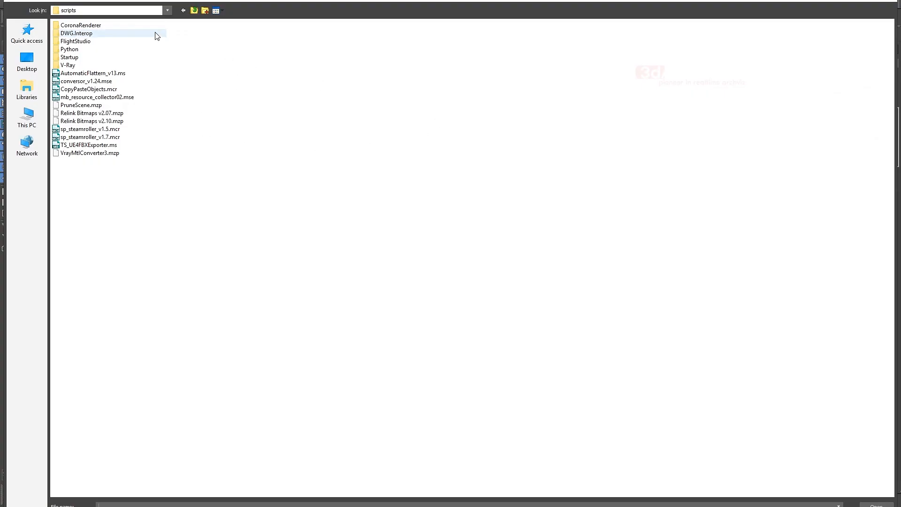
double_click(86, 27)
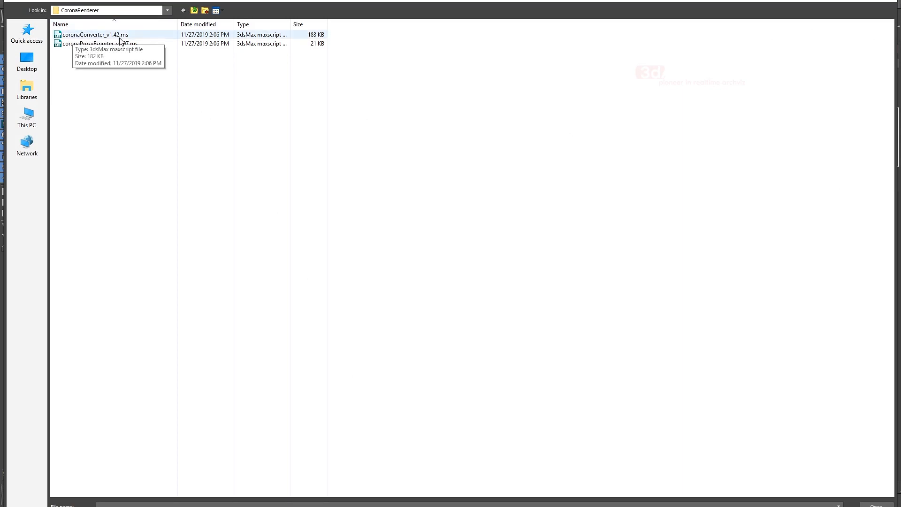
click(113, 36)
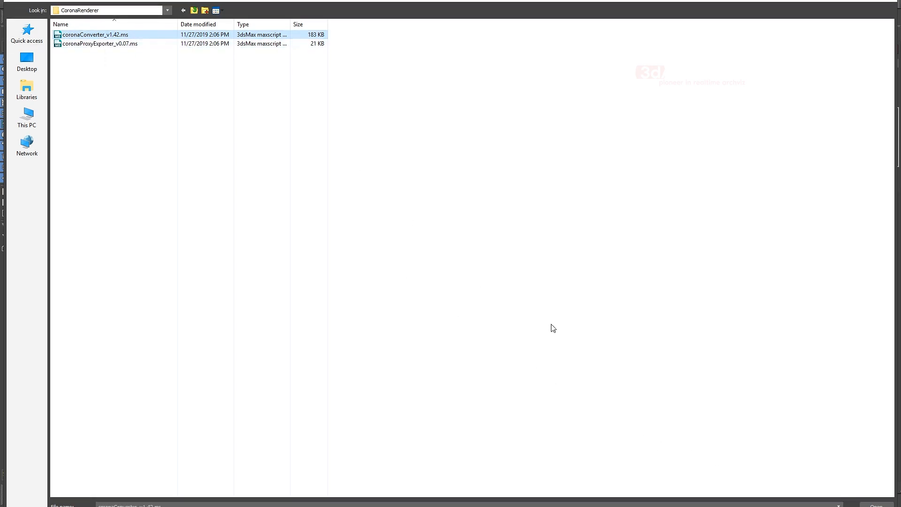
click(875, 504)
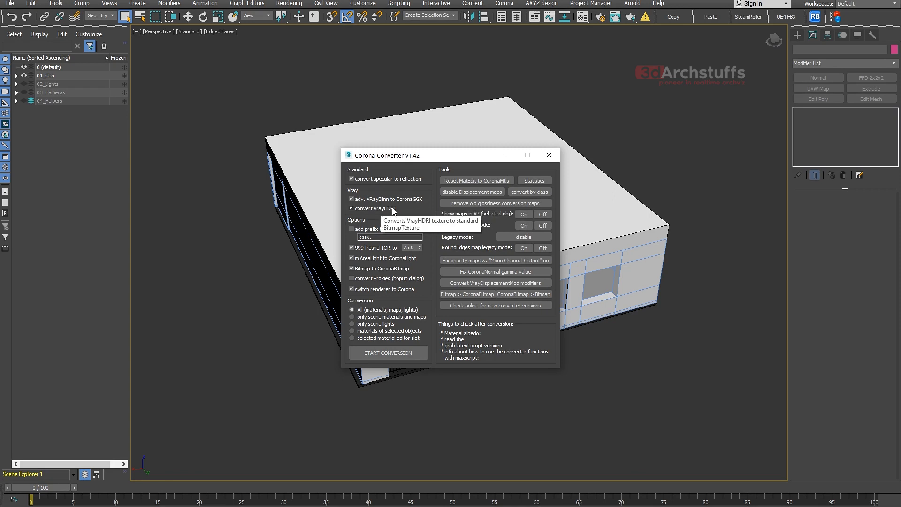
Convert all scene materials, maps and lights to Corona with the CRN. prefix added to converted materials, and close the converter.
click(353, 229)
click(381, 232)
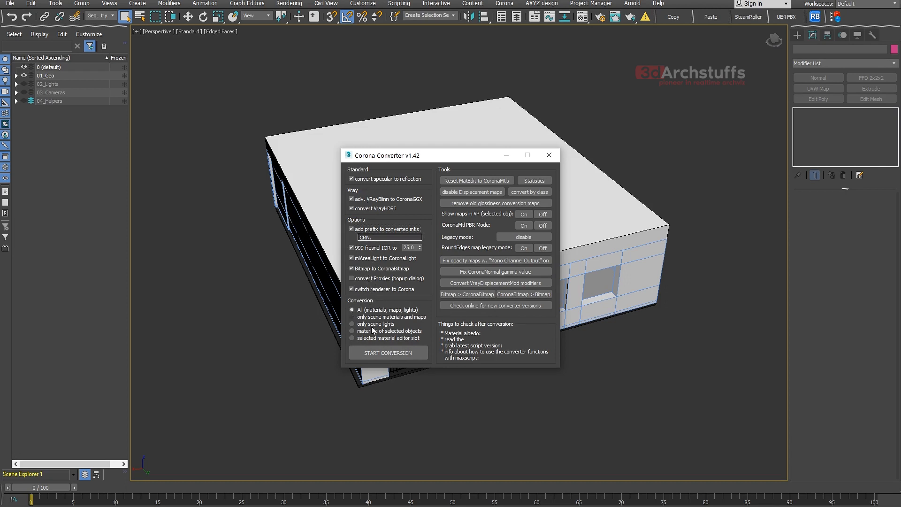
click(387, 354)
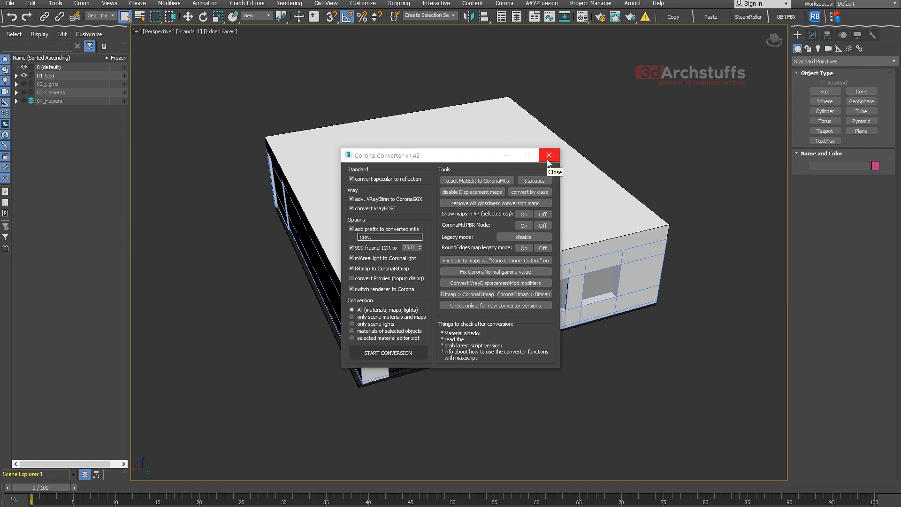
click(547, 160)
alt+middle_drag(613, 139, 446, 112)
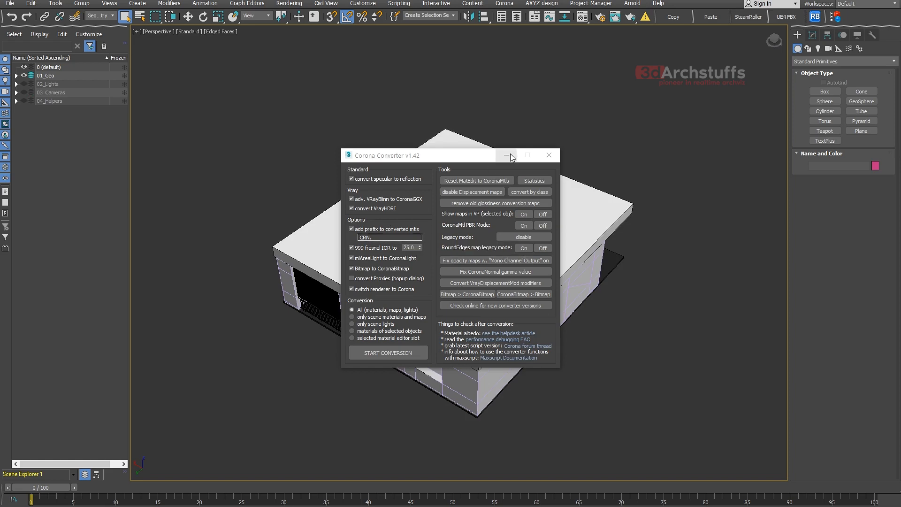
click(547, 156)
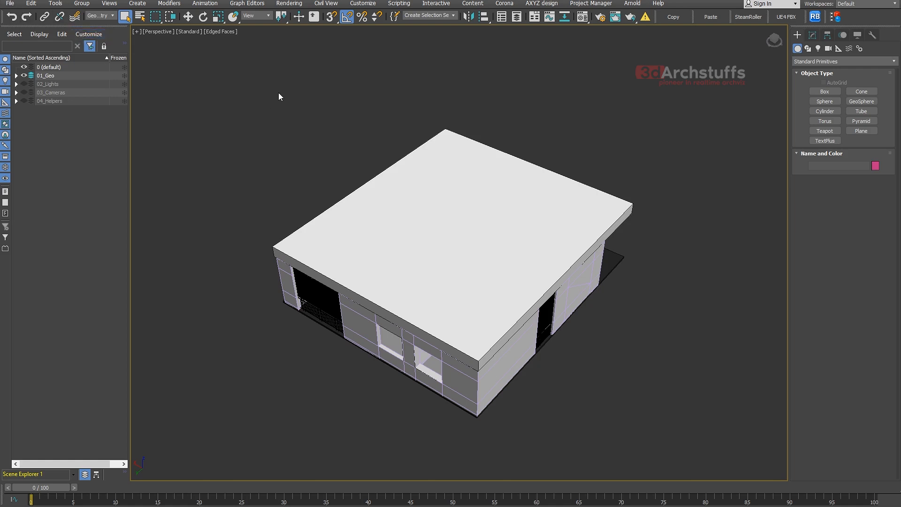
Save the converted scene, leaving nothing selected.
click(10, 3)
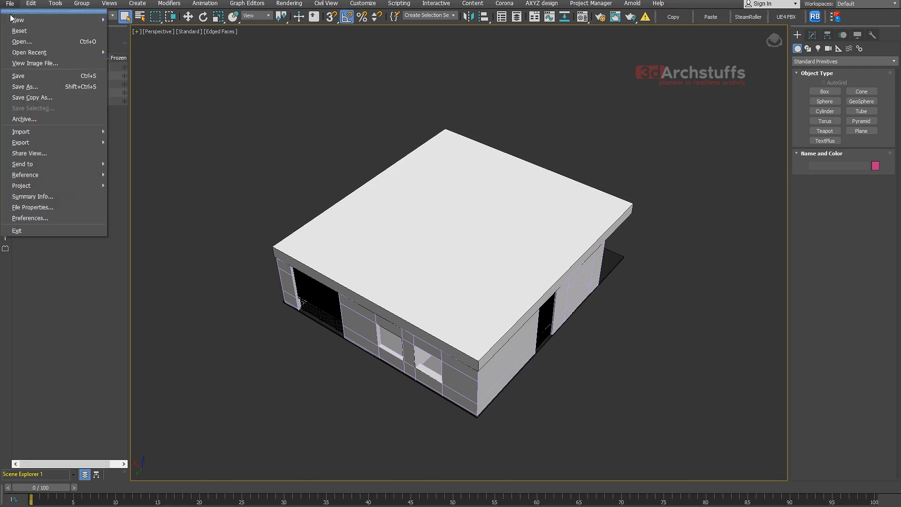
click(19, 76)
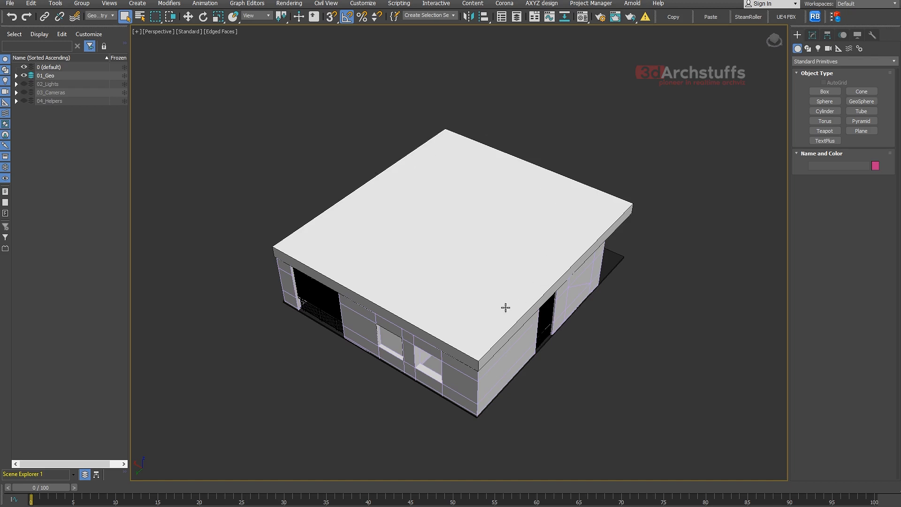
click(465, 305)
click(399, 4)
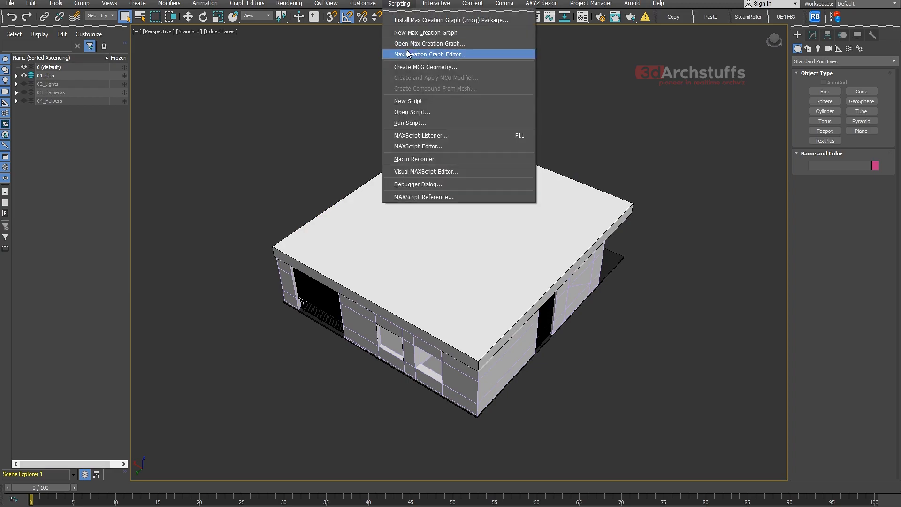
click(420, 122)
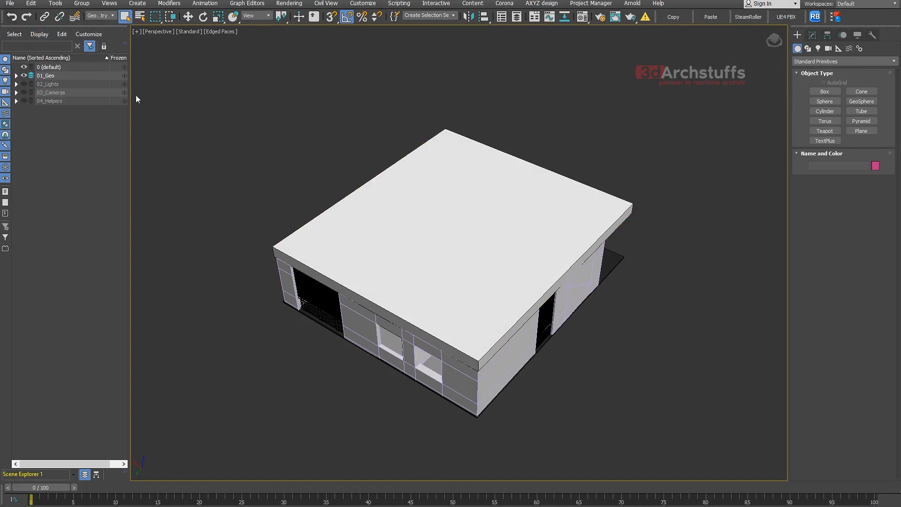
click(48, 77)
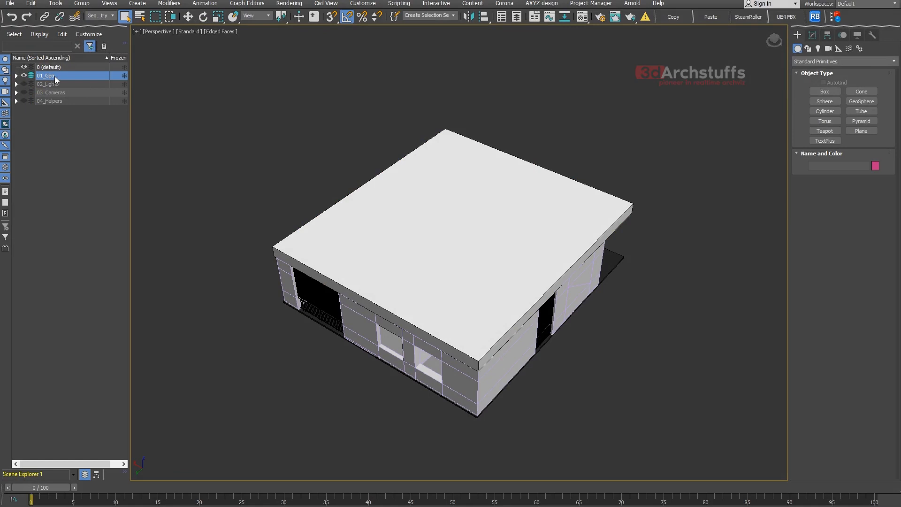
right_click(52, 79)
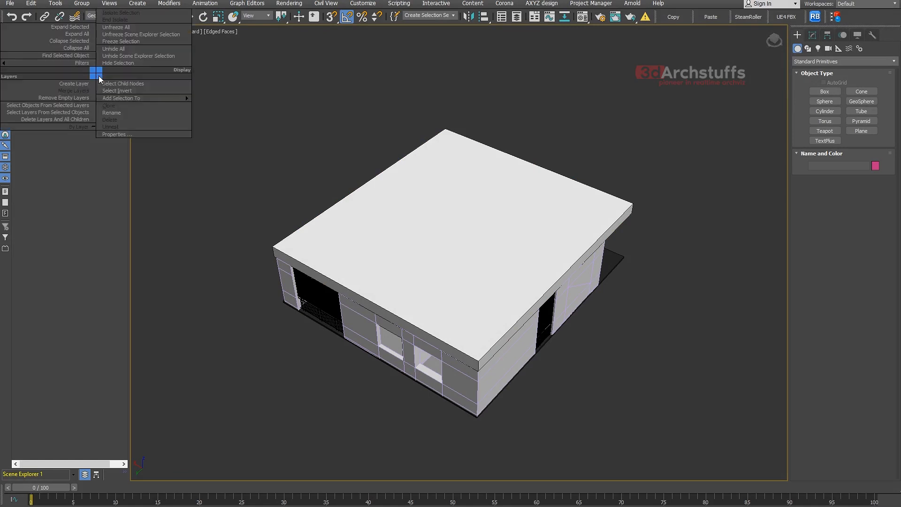
click(123, 84)
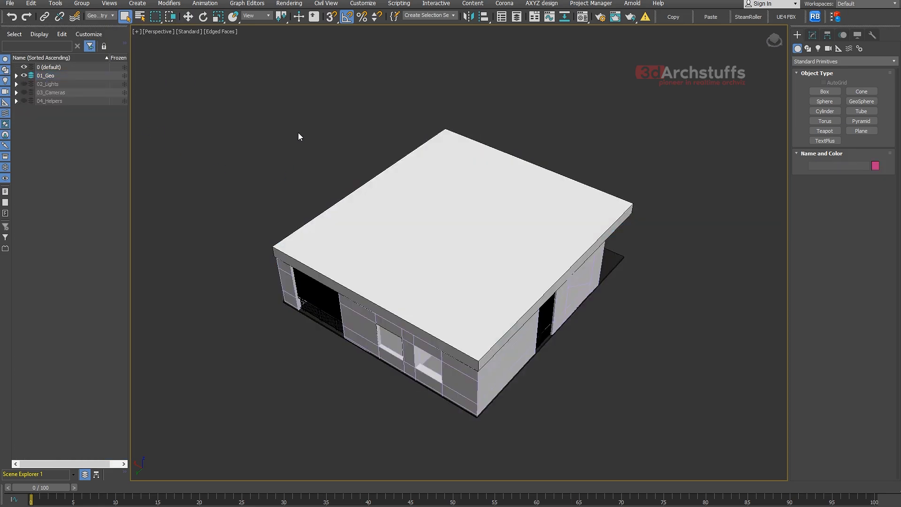
key(ctrl+a)
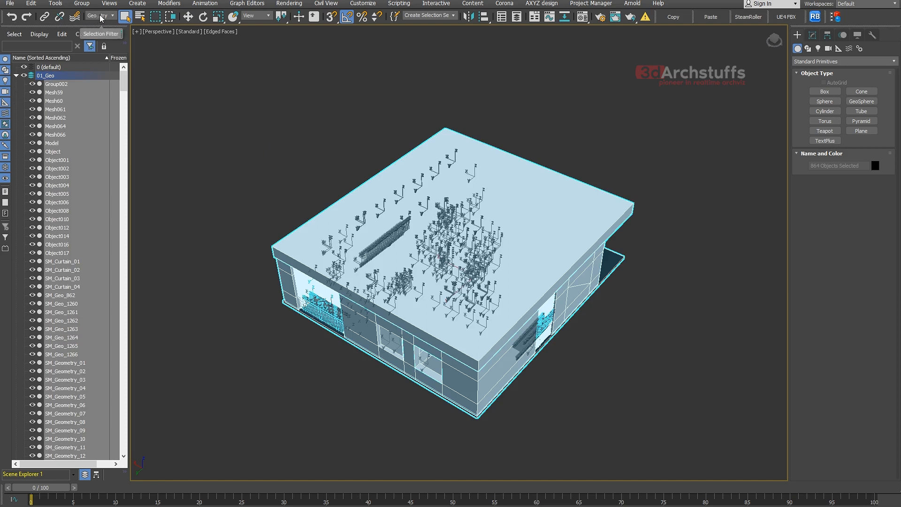
click(215, 125)
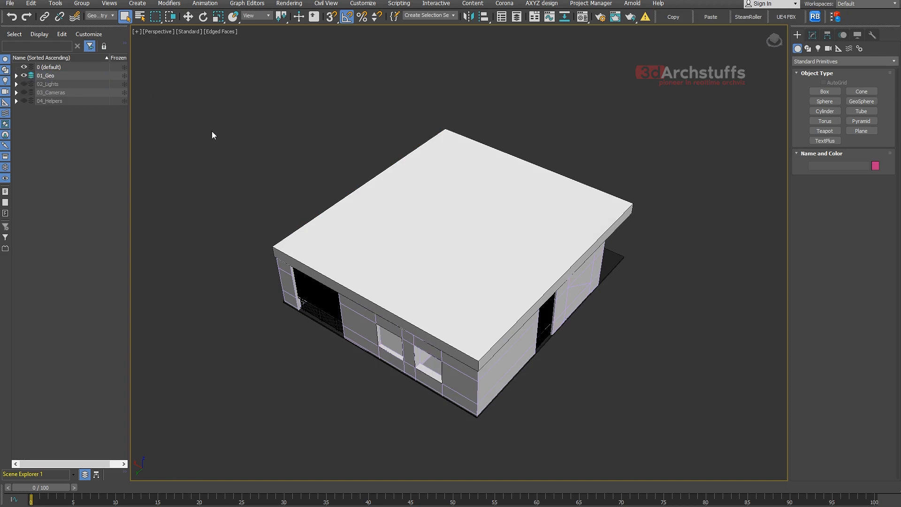
Select all objects on the 01_Geo layer and start exporting the selection to the UE4 Raytracing Tutorial folder on drive D.
double_click(63, 76)
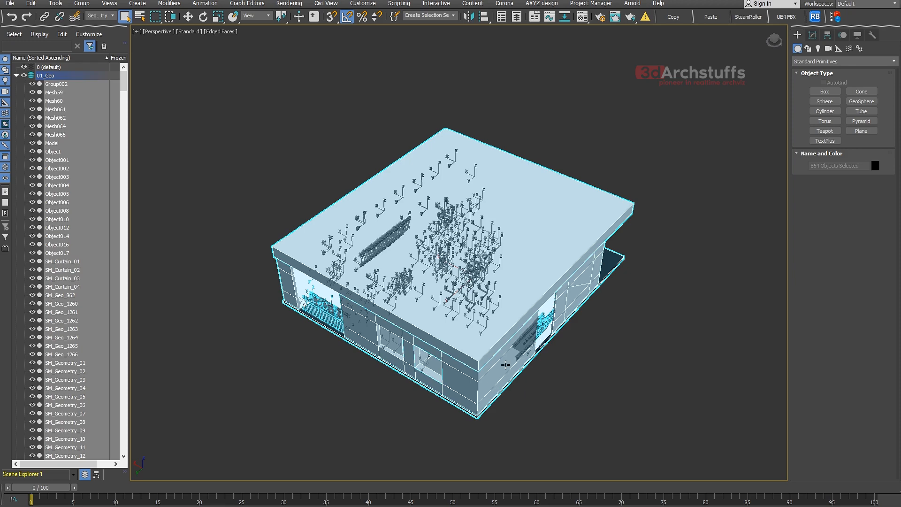
click(11, 4)
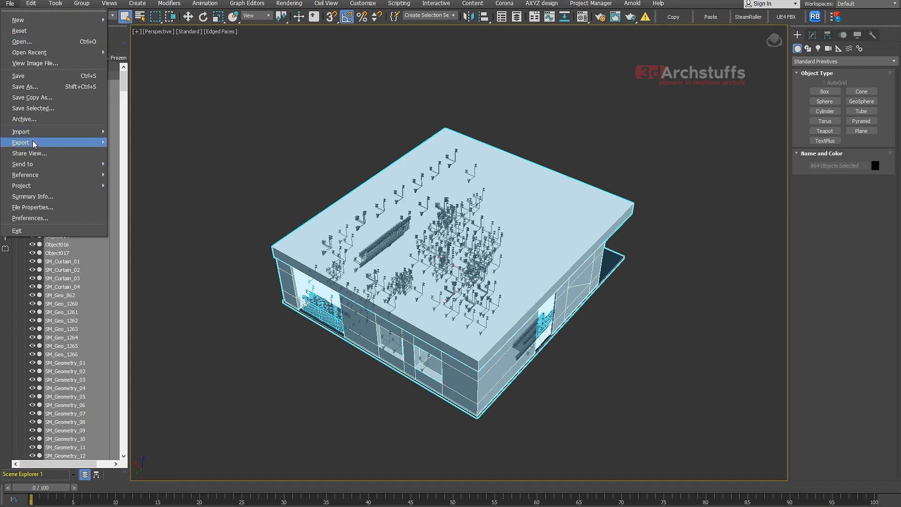
mouse_move(38, 143)
click(149, 153)
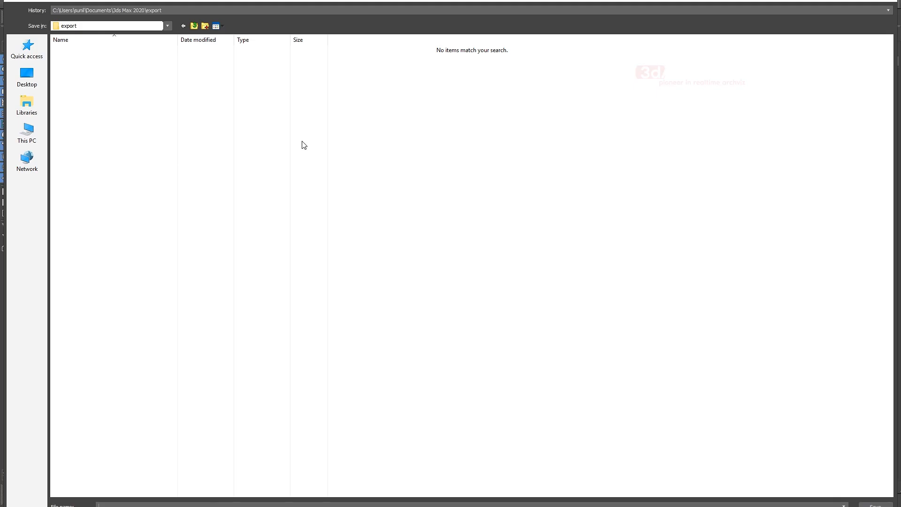
click(31, 139)
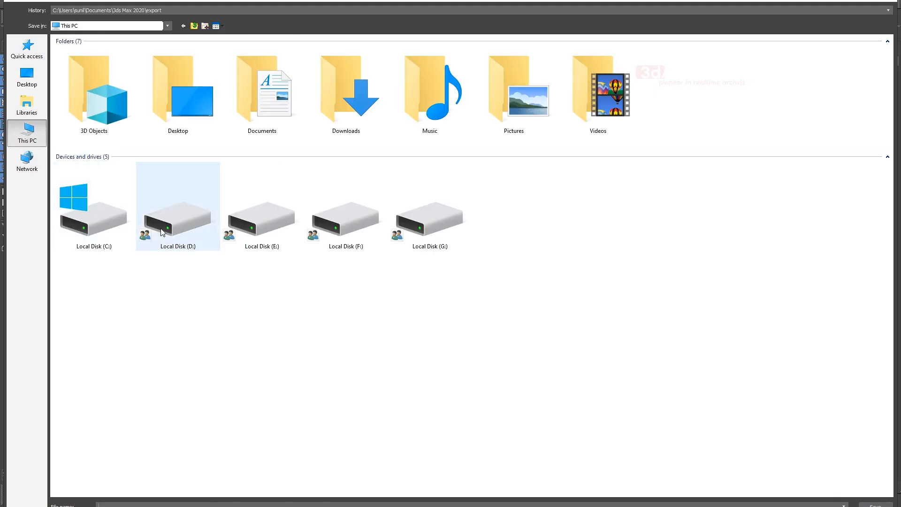
double_click(173, 221)
double_click(89, 89)
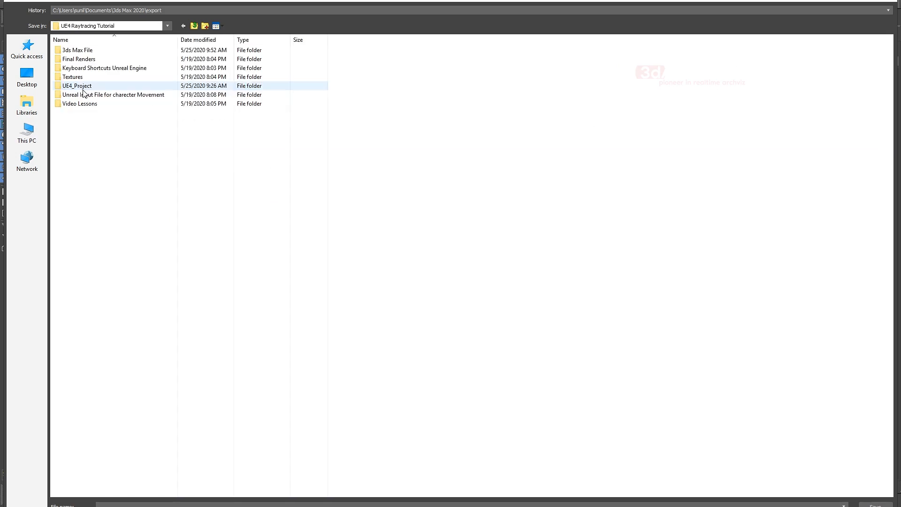
Create a folder named Export inside UE4 Raytracing Tutorial and open it as the export destination.
right_click(174, 219)
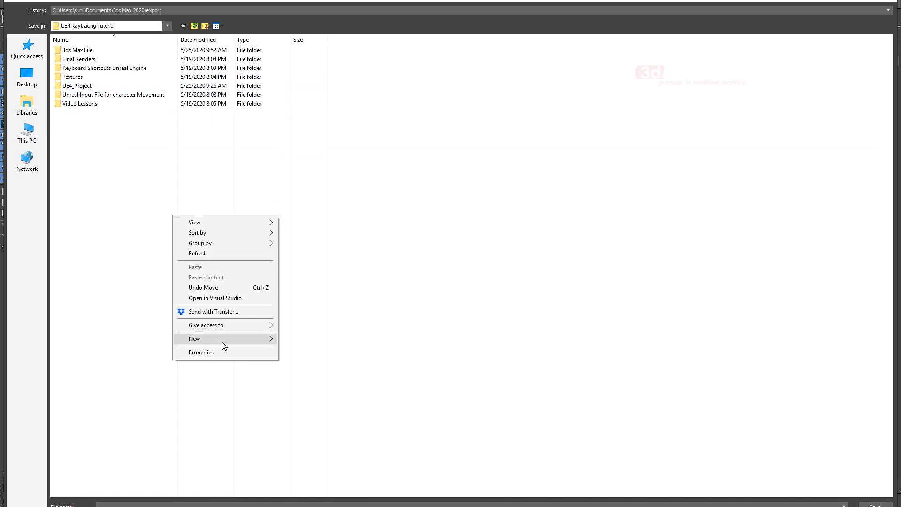
mouse_move(225, 338)
click(295, 340)
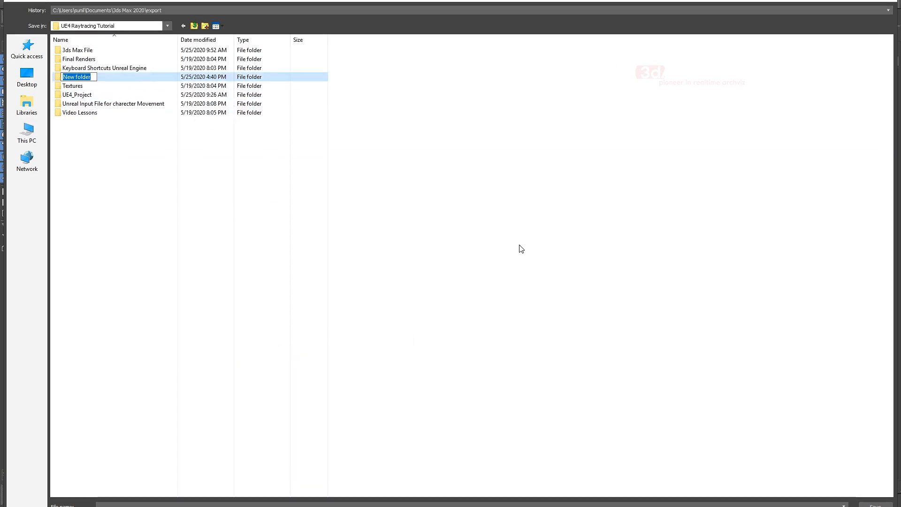
text(Exp)
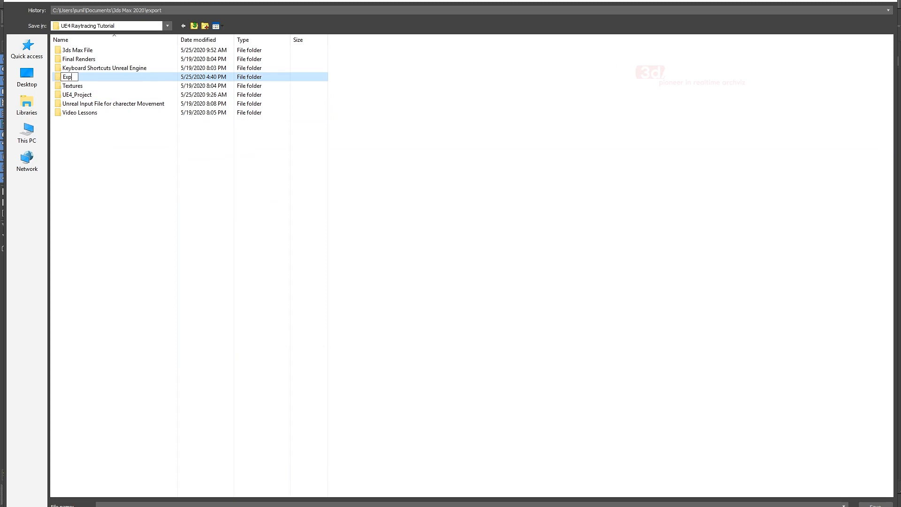
text(ort_)
key(BackSpace)
key(Return)
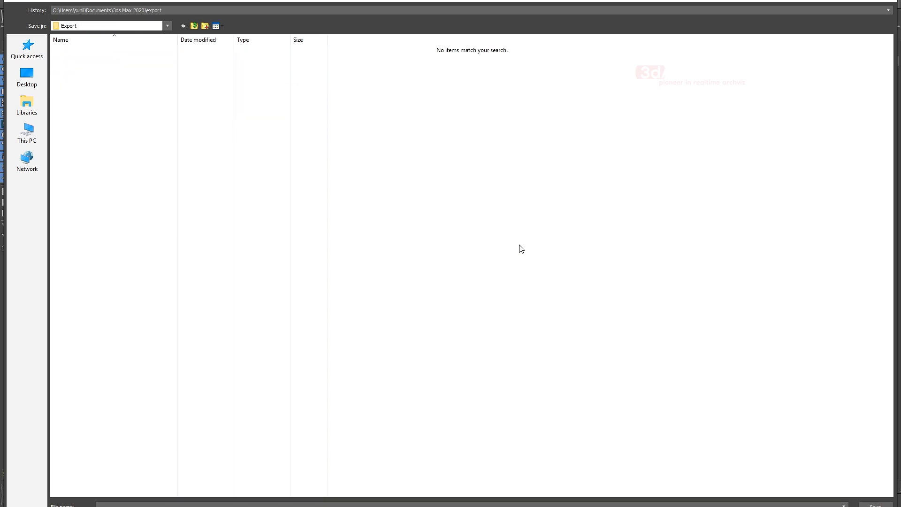
Export the geometry as an Unreal Datasmith file named 01_Export, including the selection with current-frame-only transforms.
right_click(244, 196)
mouse_move(263, 201)
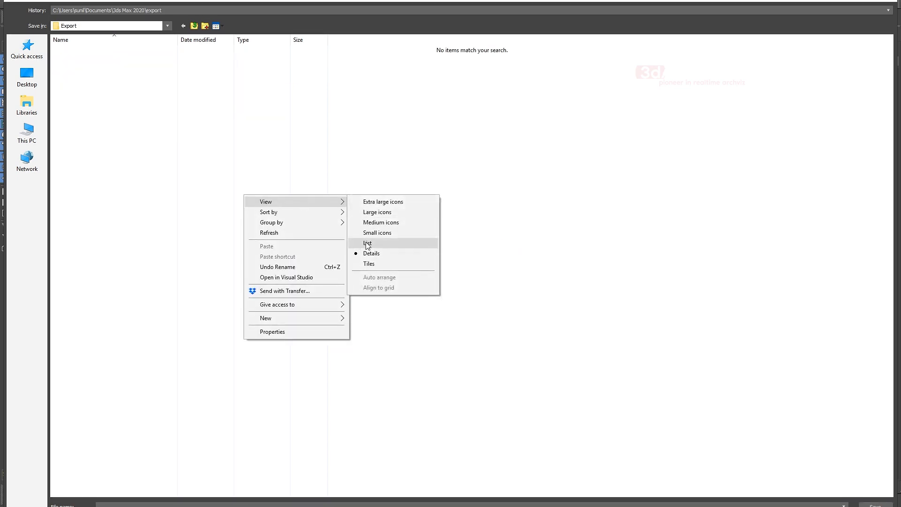
click(376, 243)
click(375, 506)
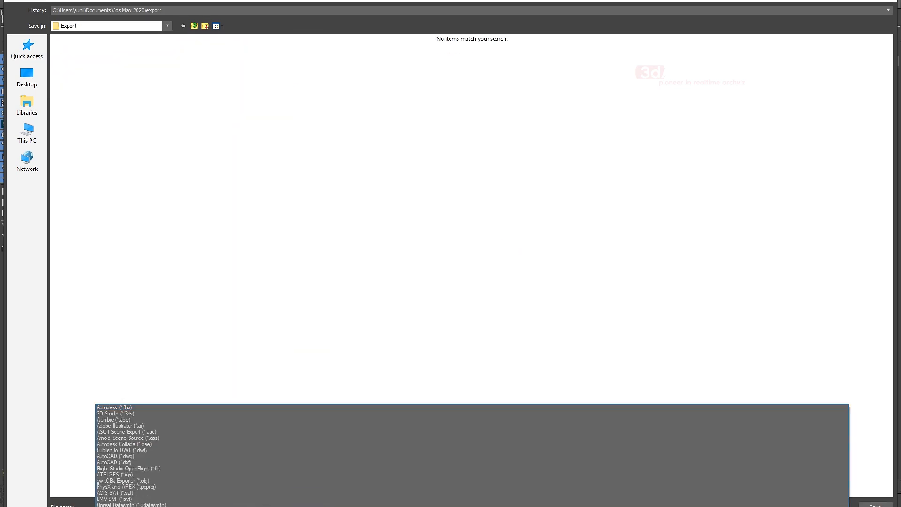
click(135, 504)
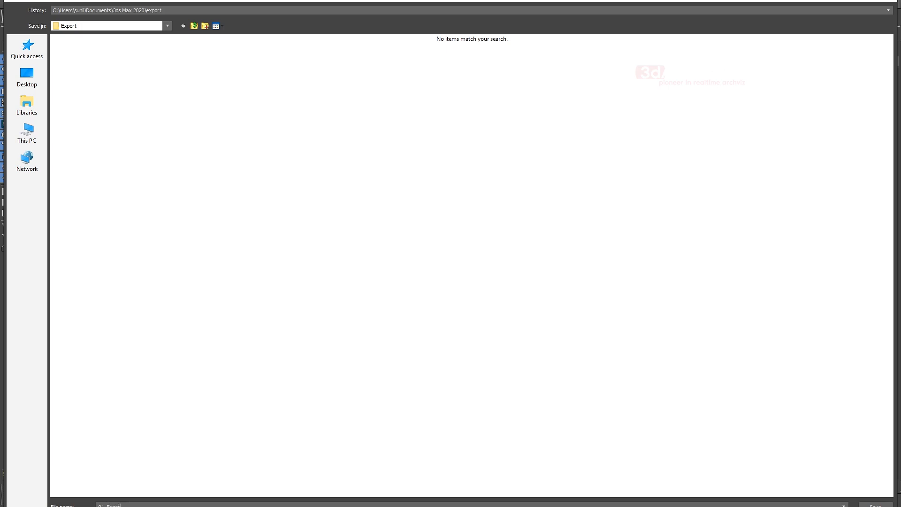
click(875, 504)
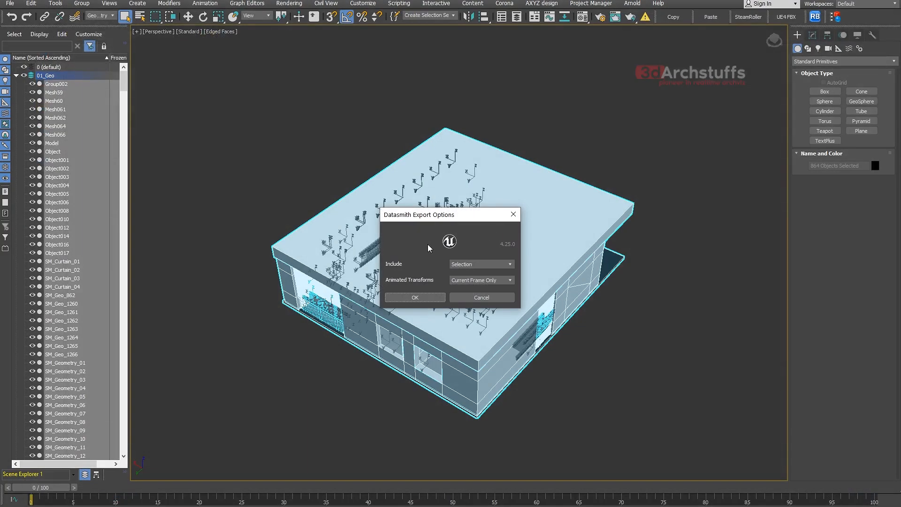
click(413, 297)
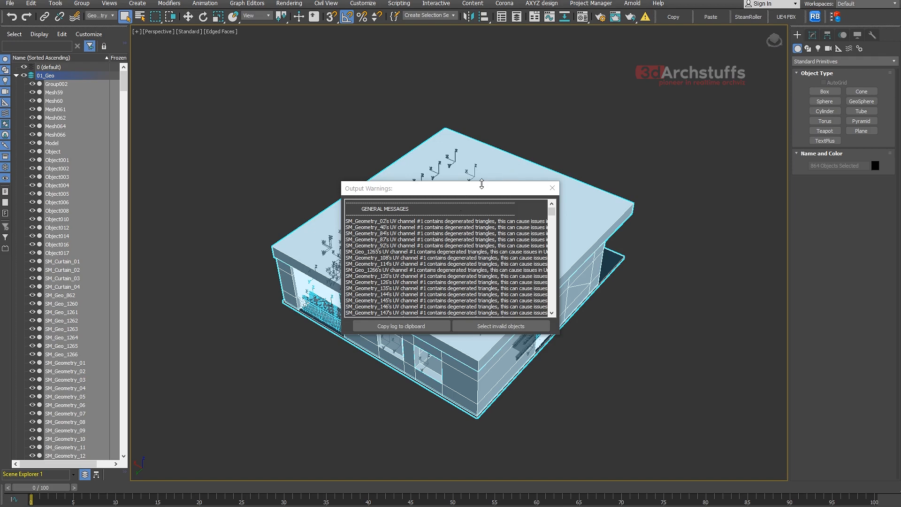
Review the Datasmith output warnings in an enlarged window, close them and deselect everything.
drag(481, 184, 483, 49)
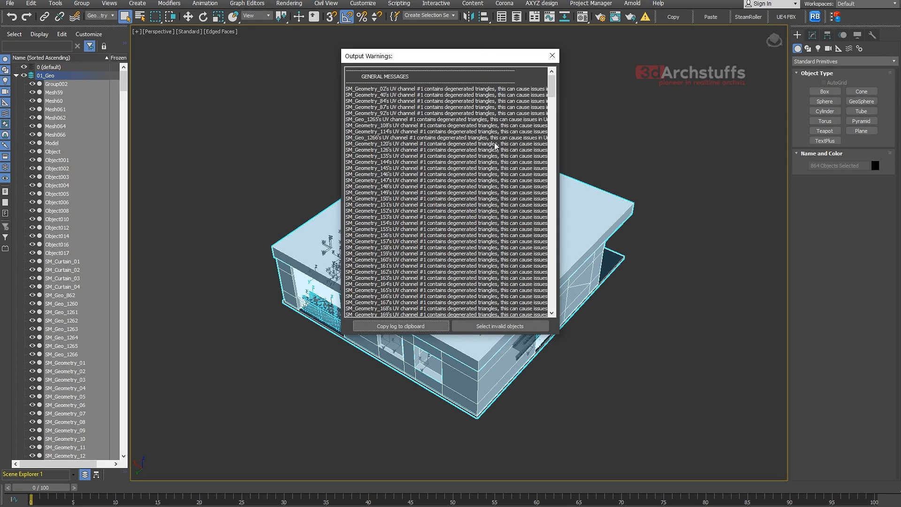
click(551, 55)
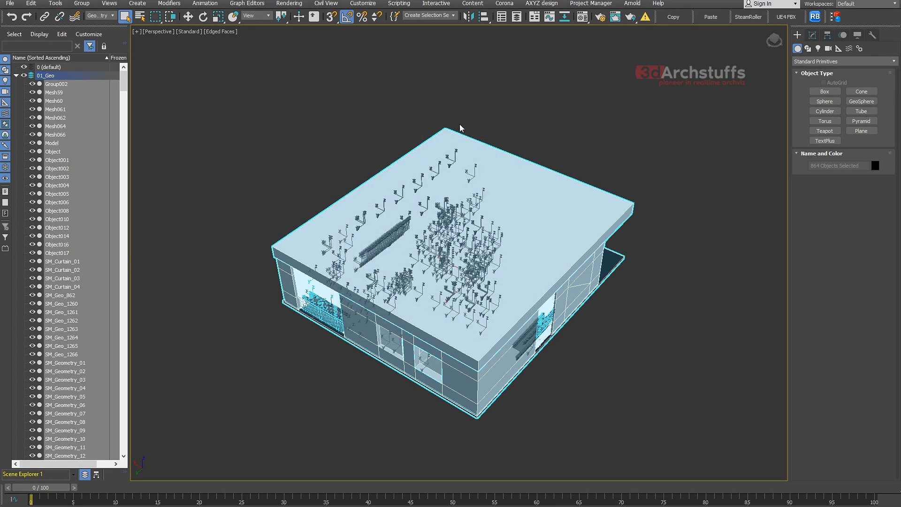
click(580, 107)
Save the current 3ds Max scene.
click(10, 3)
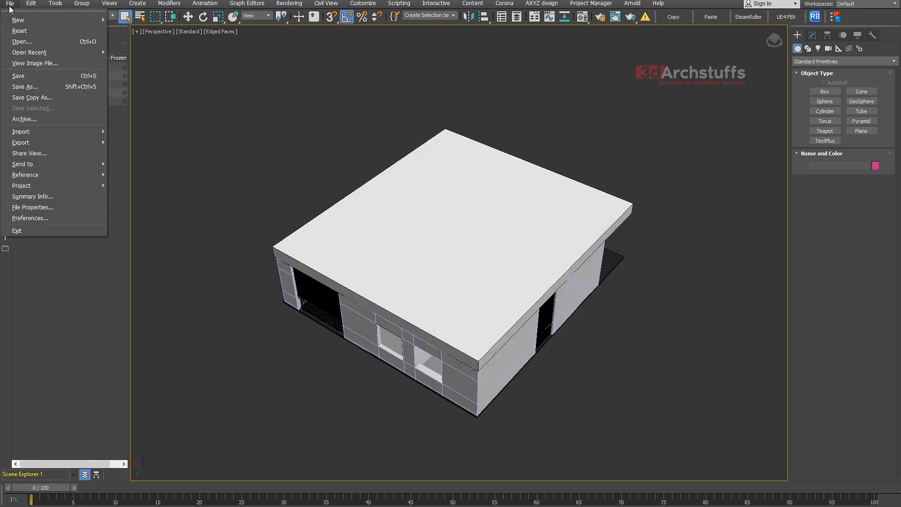
click(21, 77)
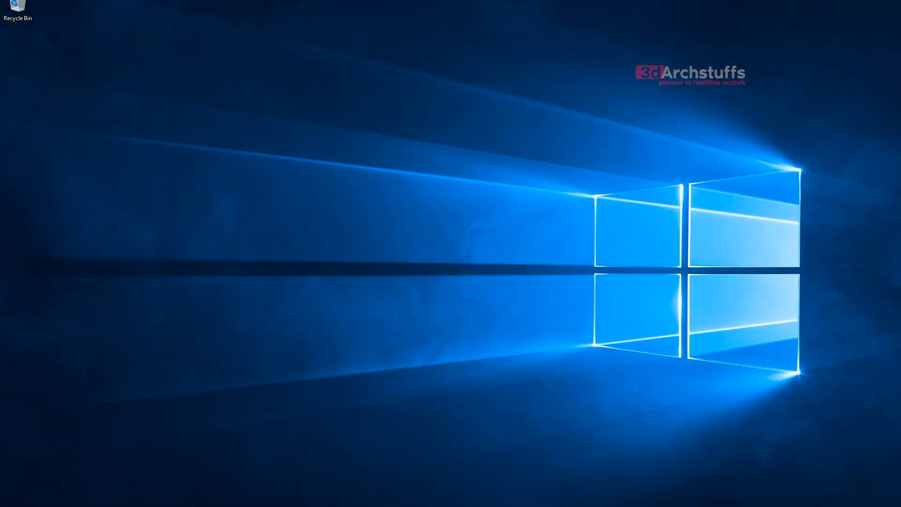
Switch to Firefox and search the web for "download epic launcher".
click(360, 499)
drag(900, 54, 575, 1)
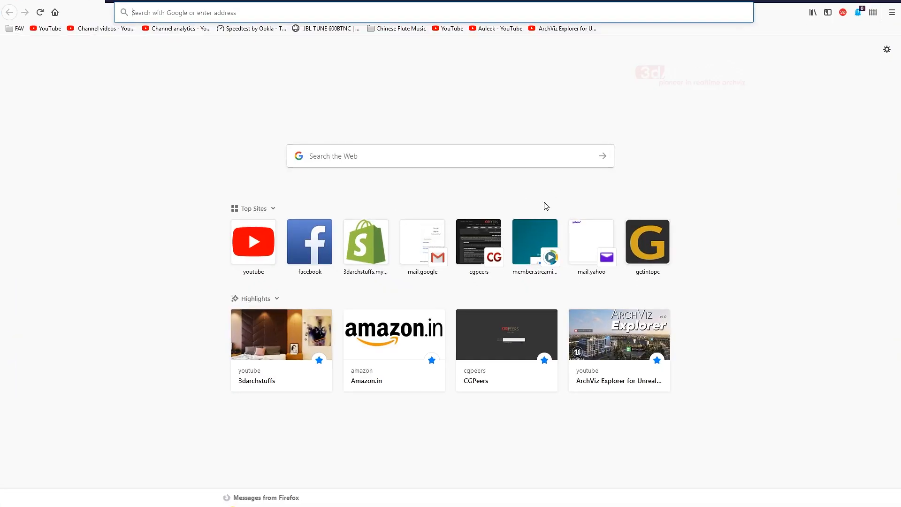
click(796, 506)
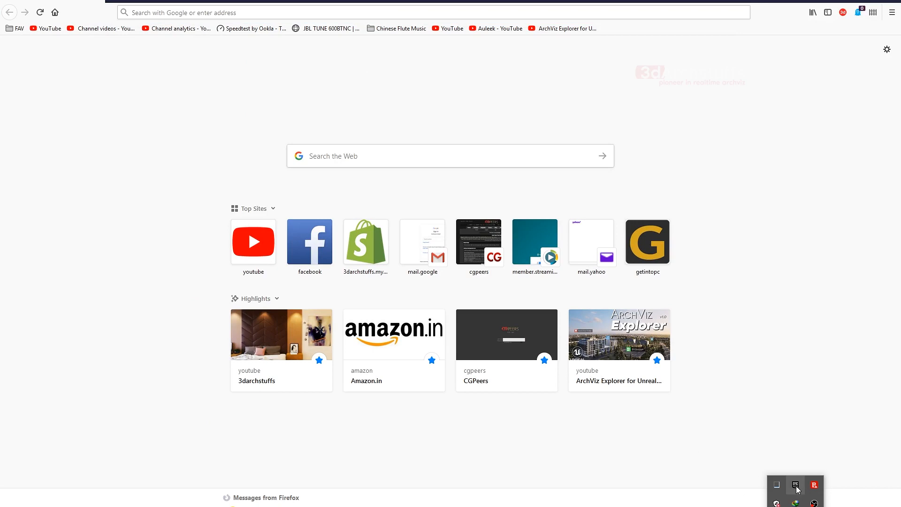
click(306, 72)
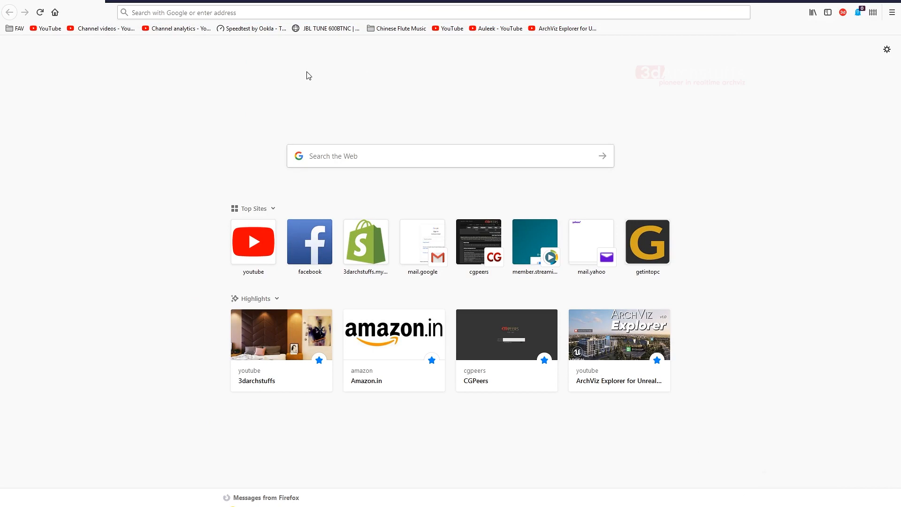
click(249, 11)
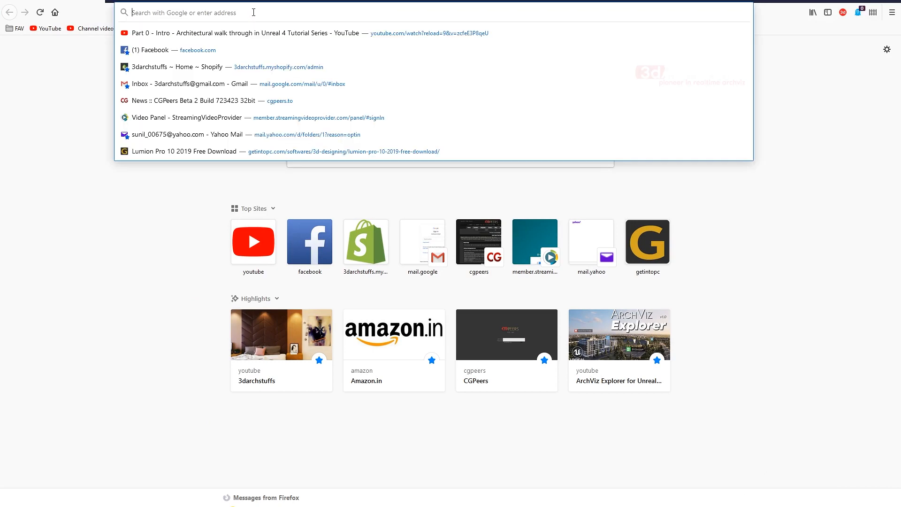
text(ui)
key(BackSpace)
key(BackSpace)
text(download)
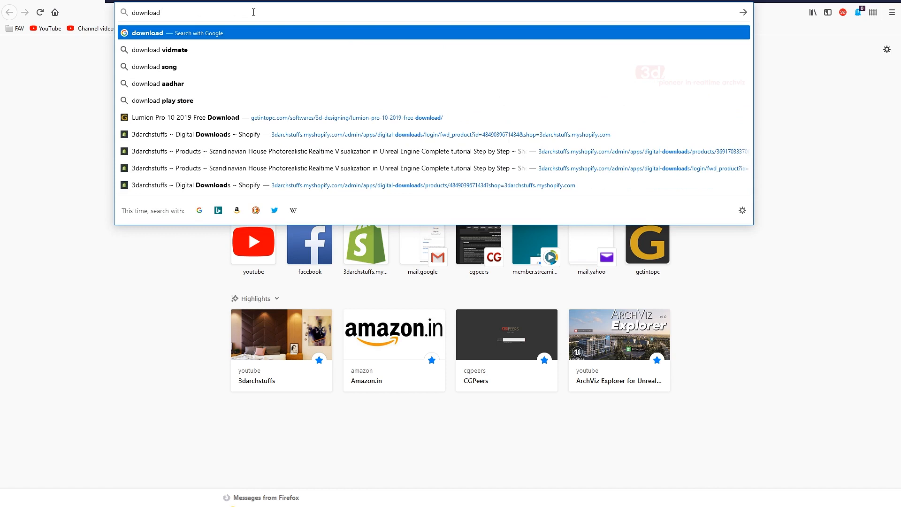
text( epic l)
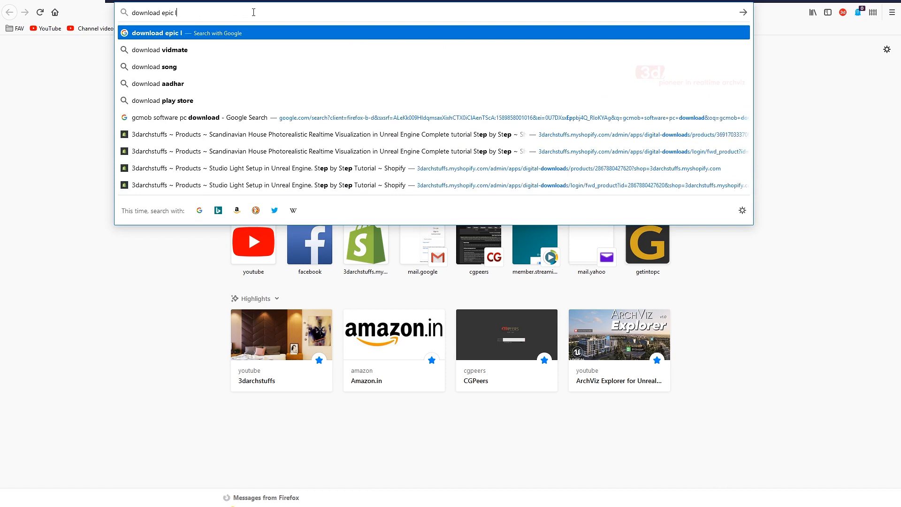
text(auncher)
key(Return)
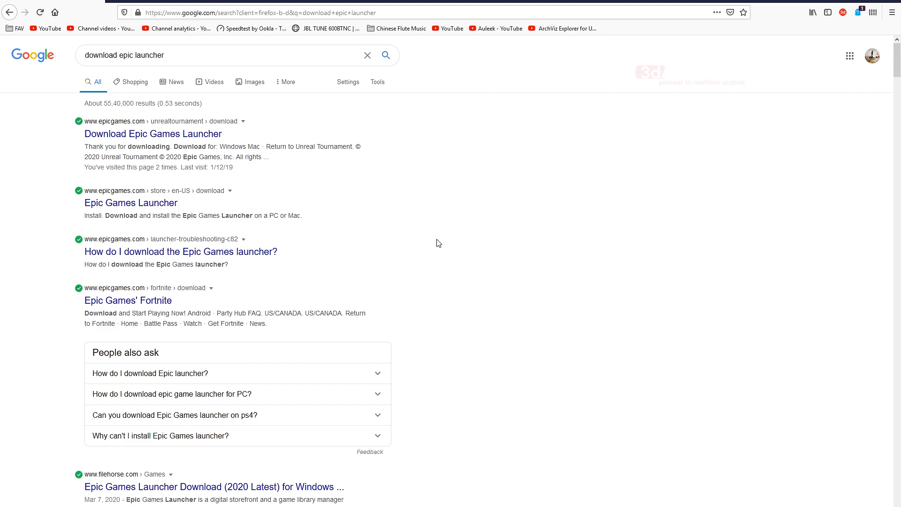
Leave the browser, switch to the Epic Games Launcher and show the Unreal Engine library.
click(889, 1)
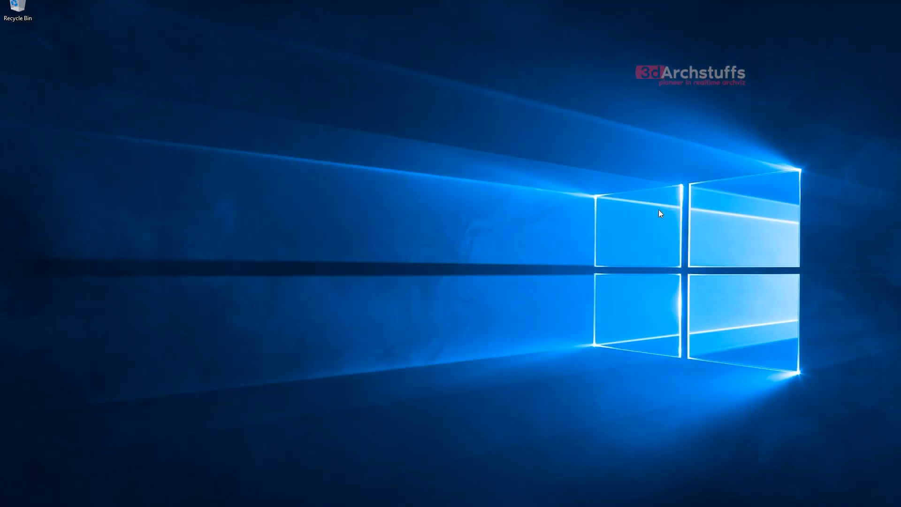
click(795, 506)
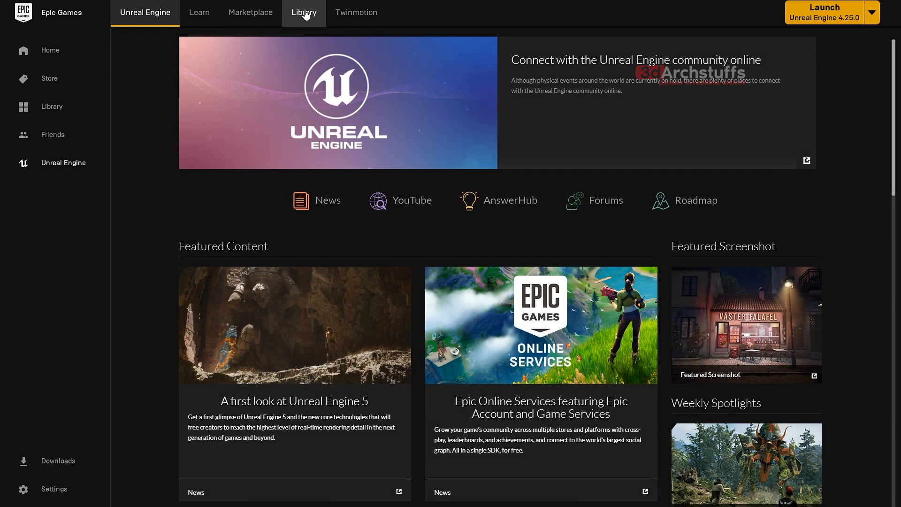
click(298, 14)
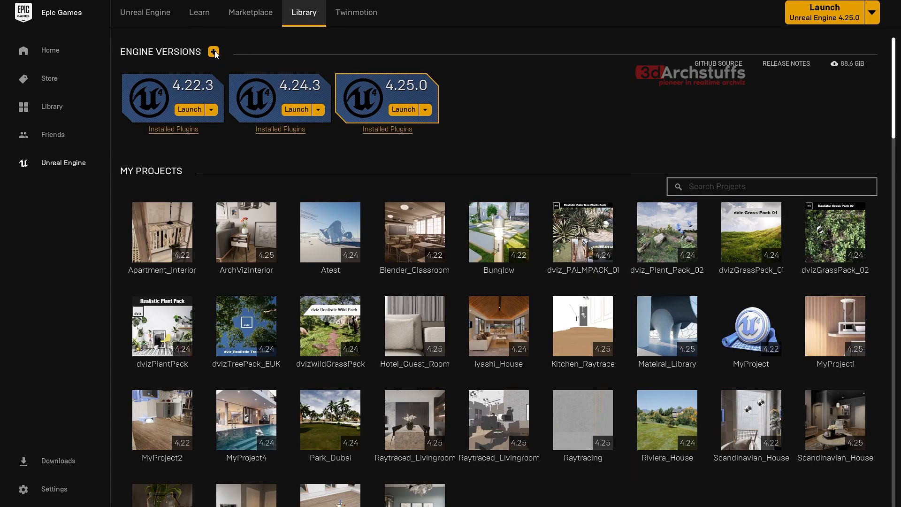
Add an engine version slot, check the versions offered for it and remove the slot again.
click(213, 52)
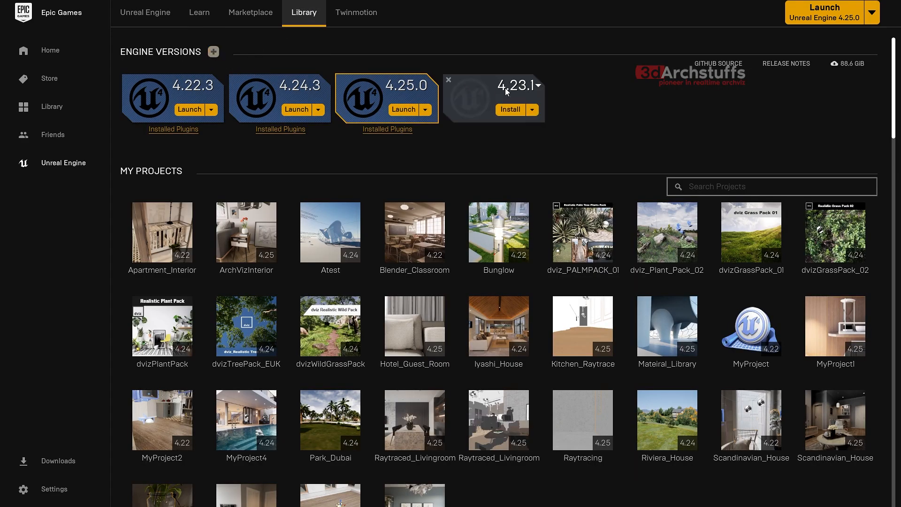
click(528, 85)
click(449, 79)
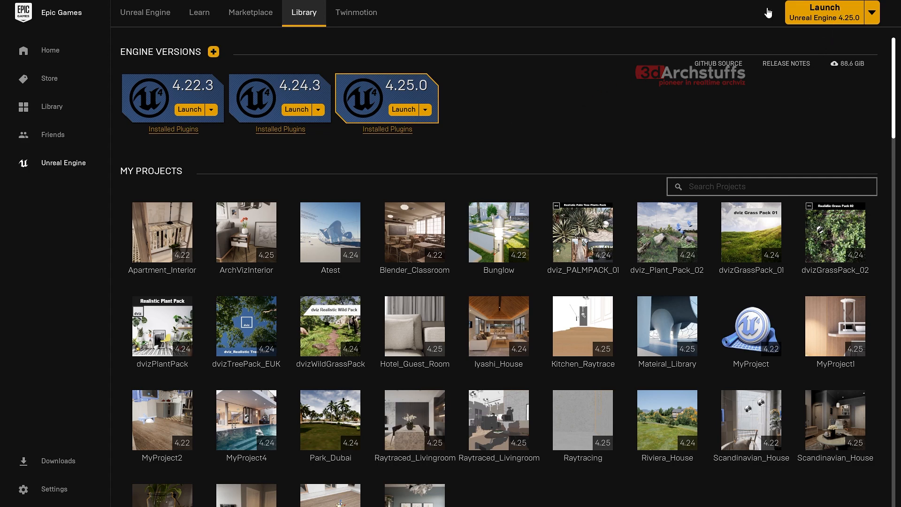
Launch Unreal Engine 4.25.0 and start an Architecture, Engineering, and Construction project from the Archvis template.
click(401, 109)
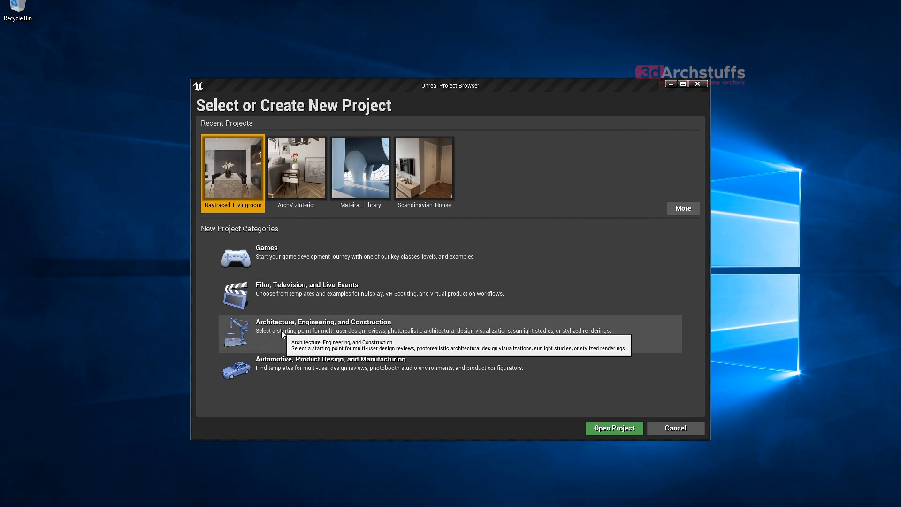
click(351, 331)
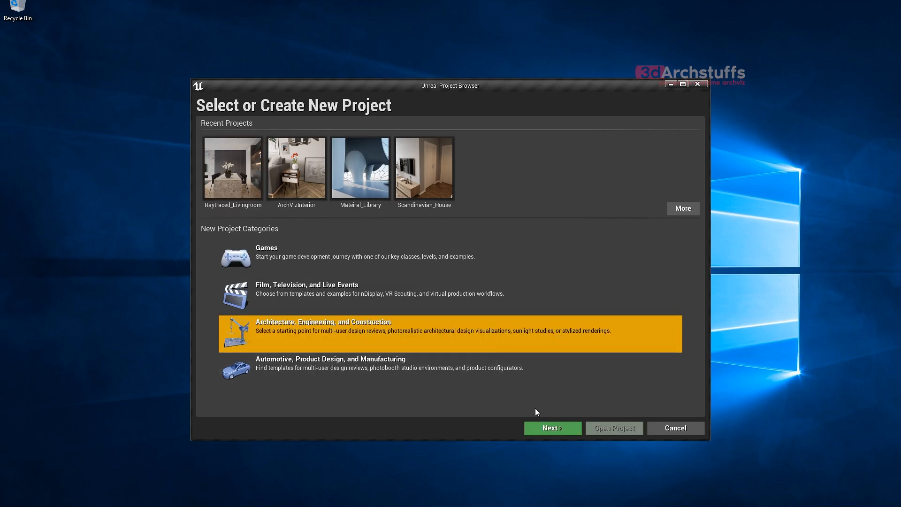
click(552, 428)
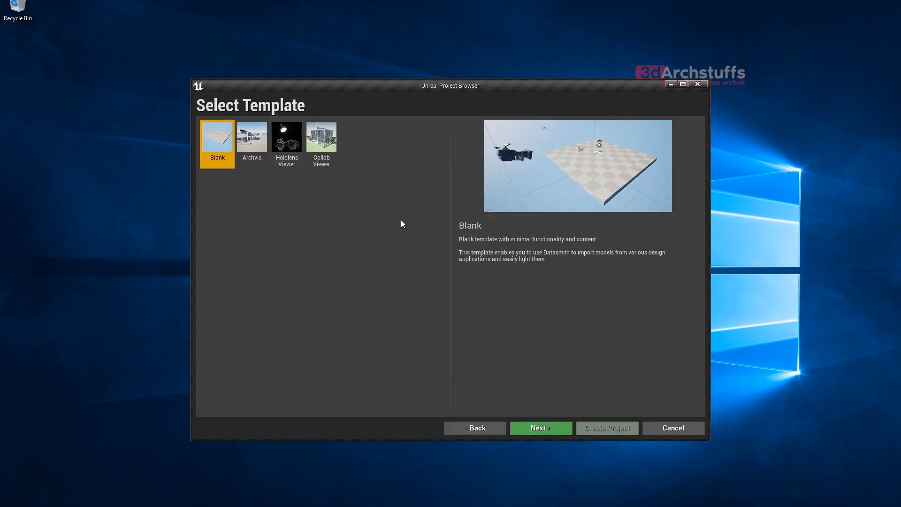
click(251, 139)
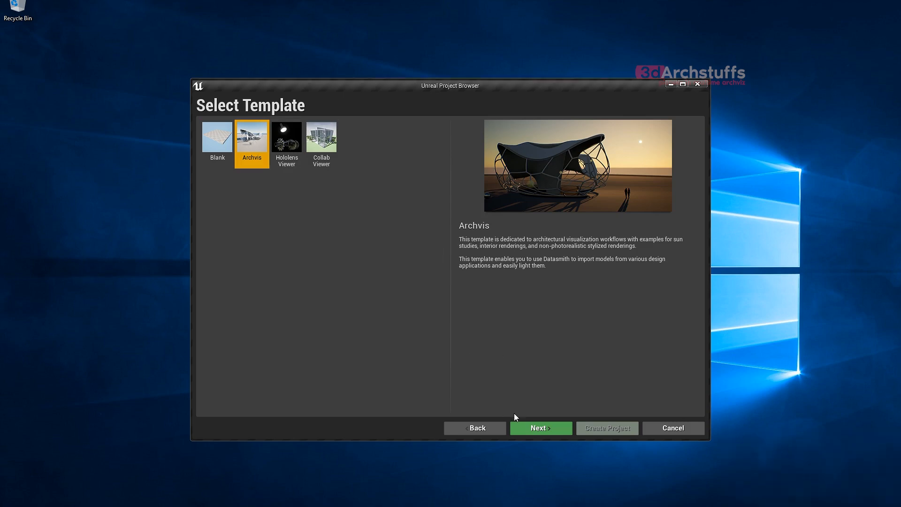
click(538, 428)
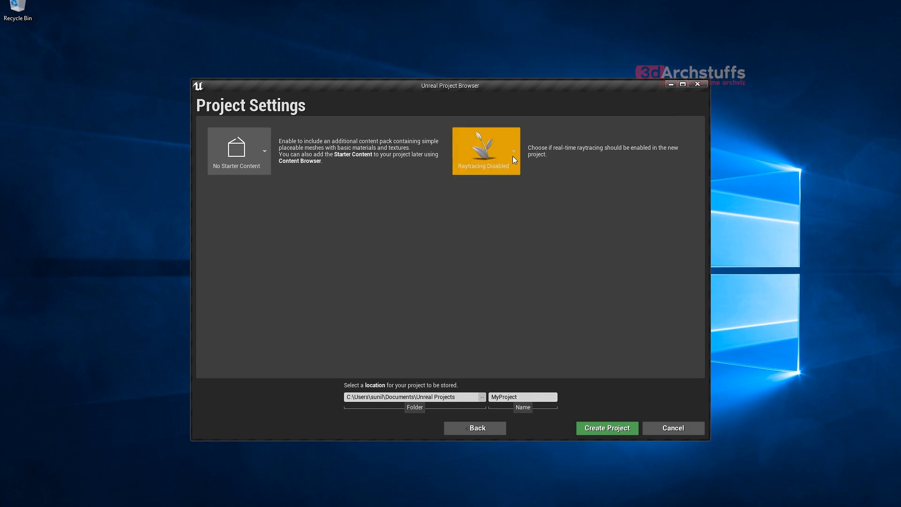
Check the real-time raytracing choices for the new project and browse the project storage folder.
click(500, 150)
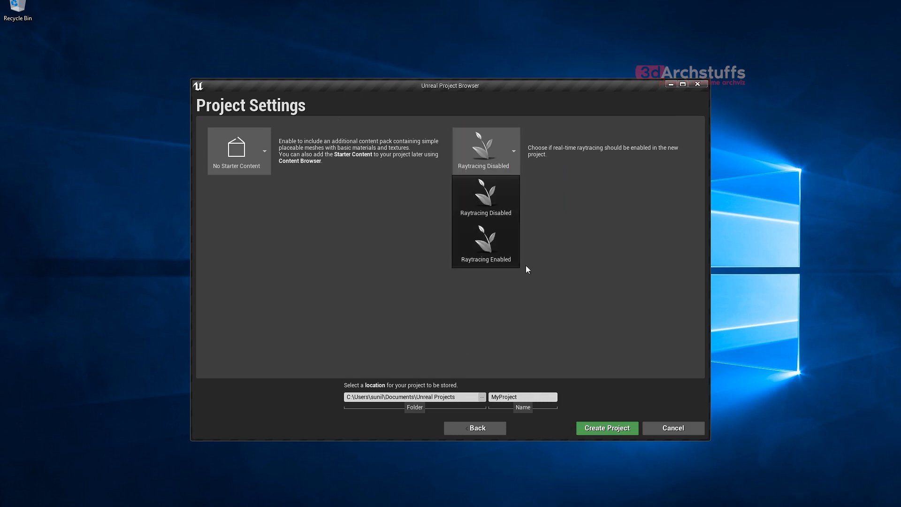
click(480, 258)
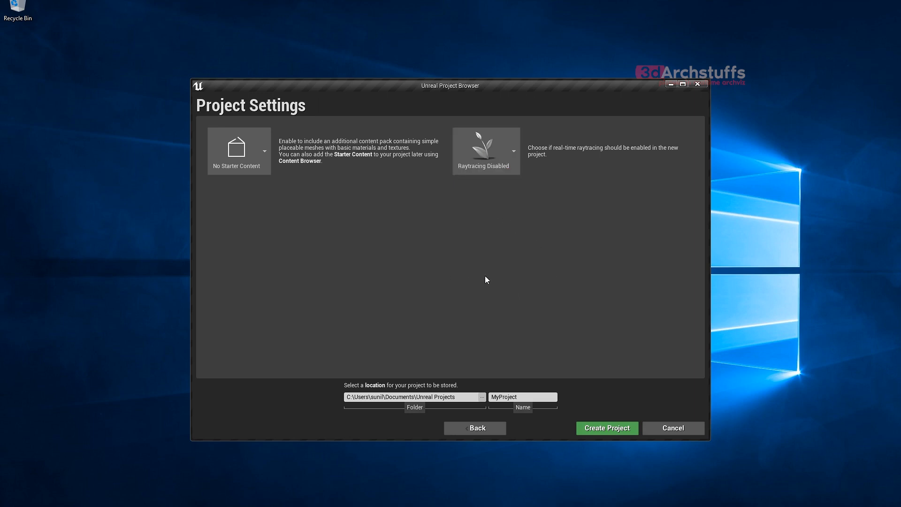
click(482, 396)
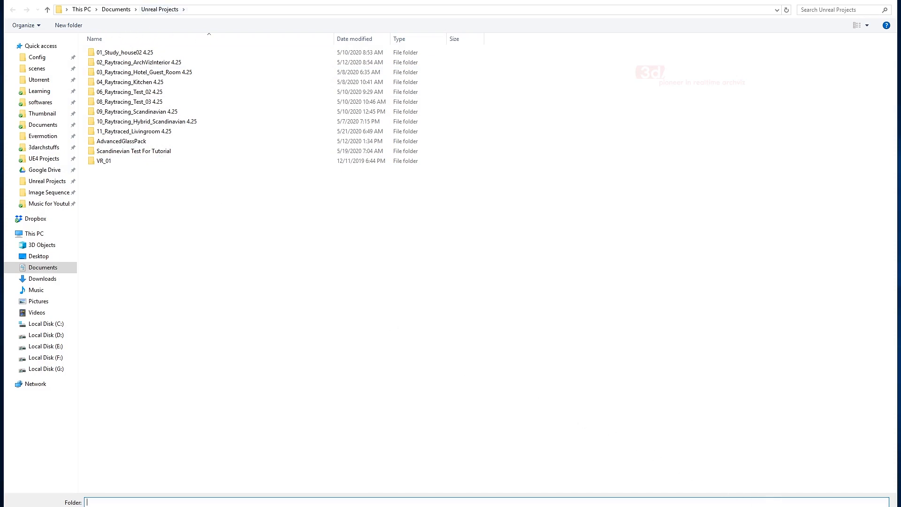
click(755, 500)
Name the new project Raytracing_Tutorial and create it.
drag(531, 398, 490, 398)
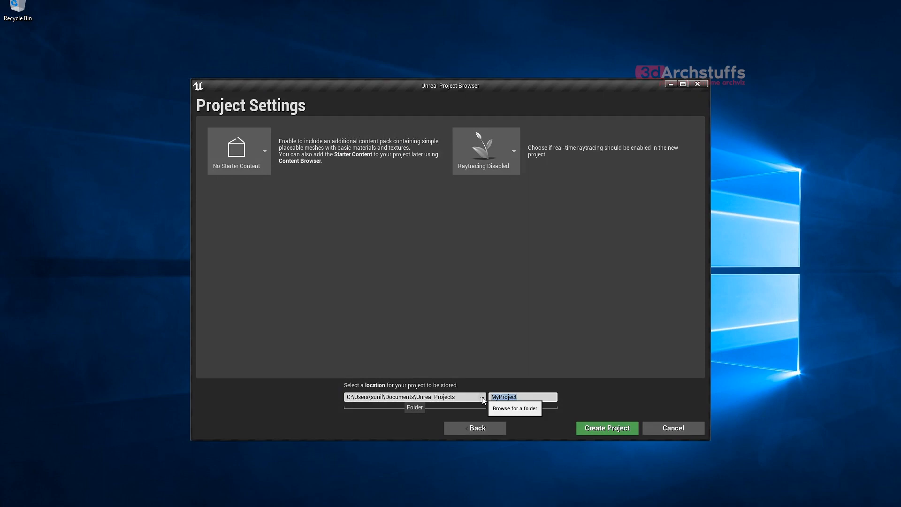
text(Tu)
key(BackSpace)
key(BackSpace)
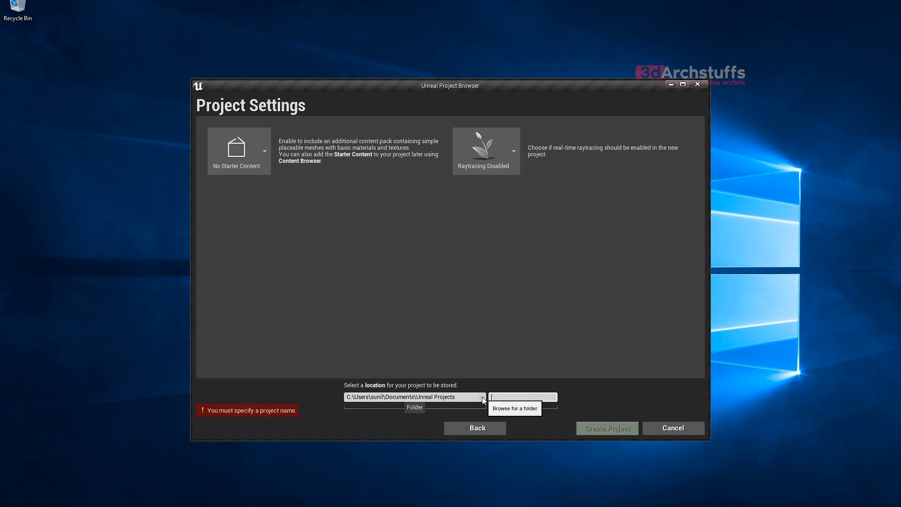
text(Ray)
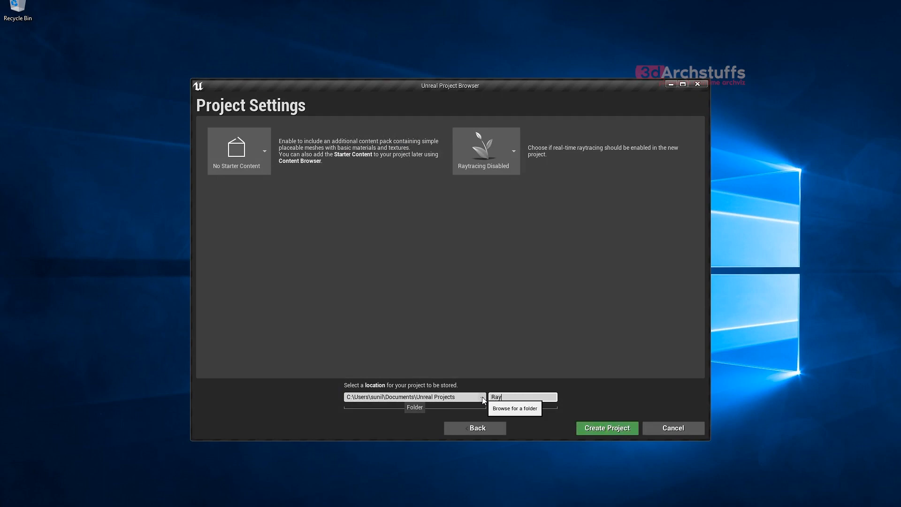
text(tracing_Tutorial)
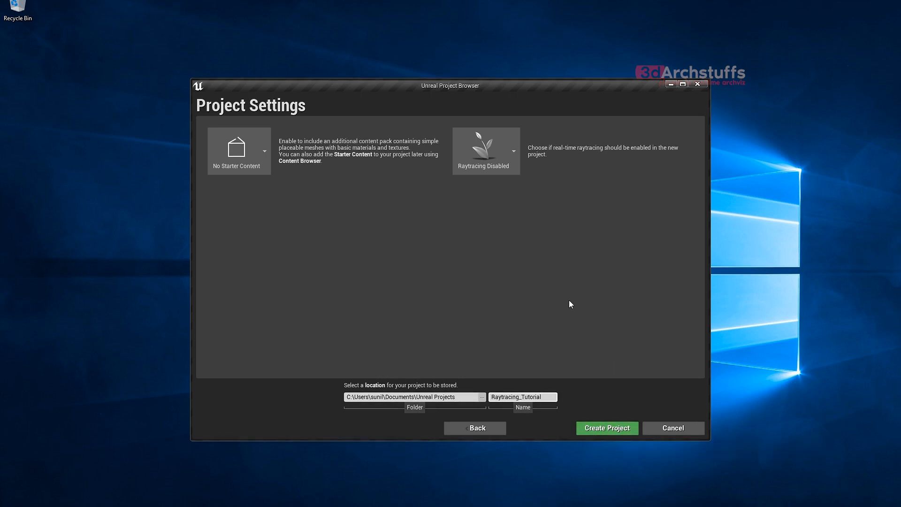
click(604, 429)
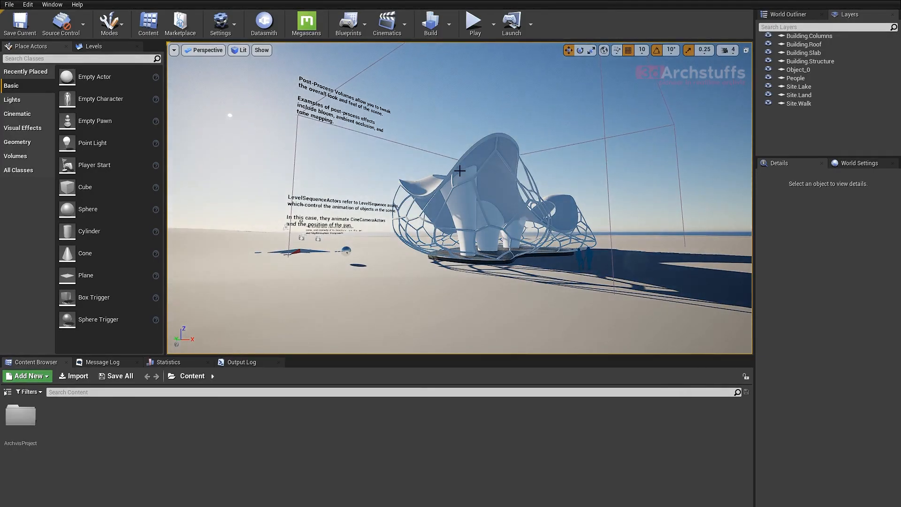
Show the folder tree in the Content Browser and create a folder named 01_Project under Content.
right_drag(502, 162, 515, 164)
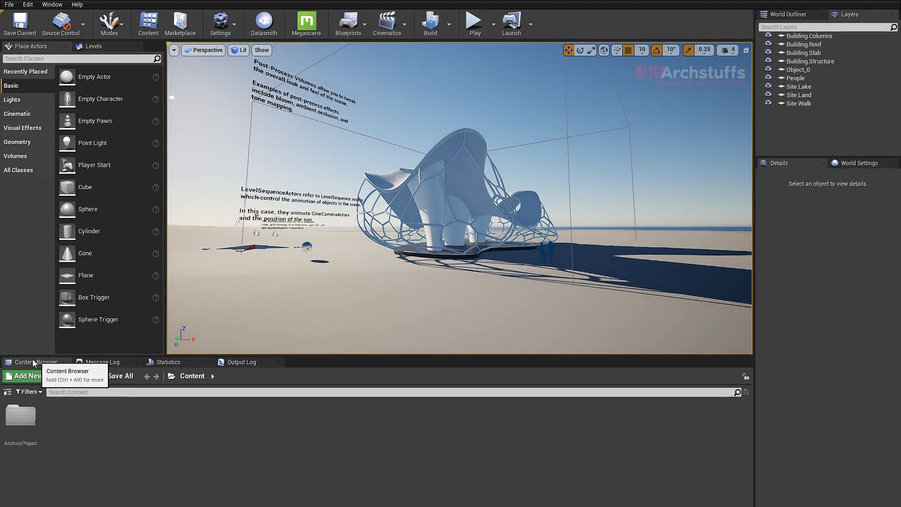
click(8, 393)
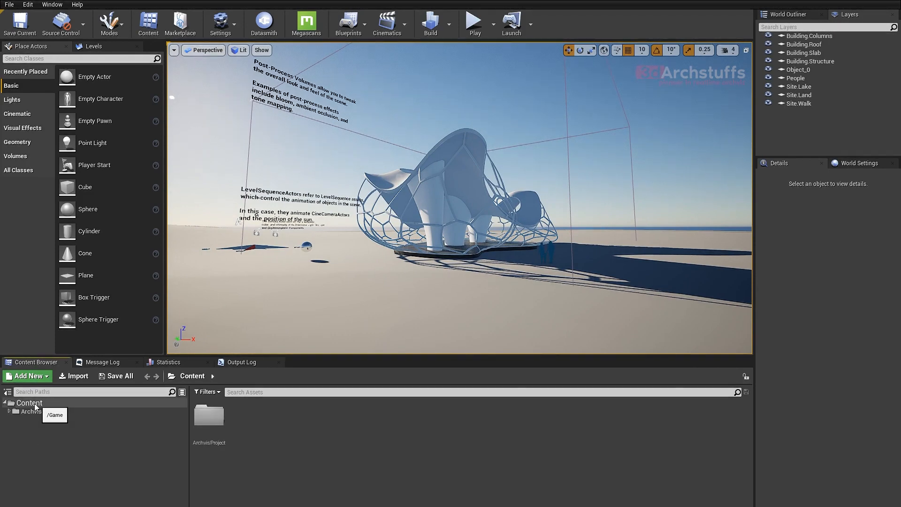
click(29, 405)
right_click(30, 405)
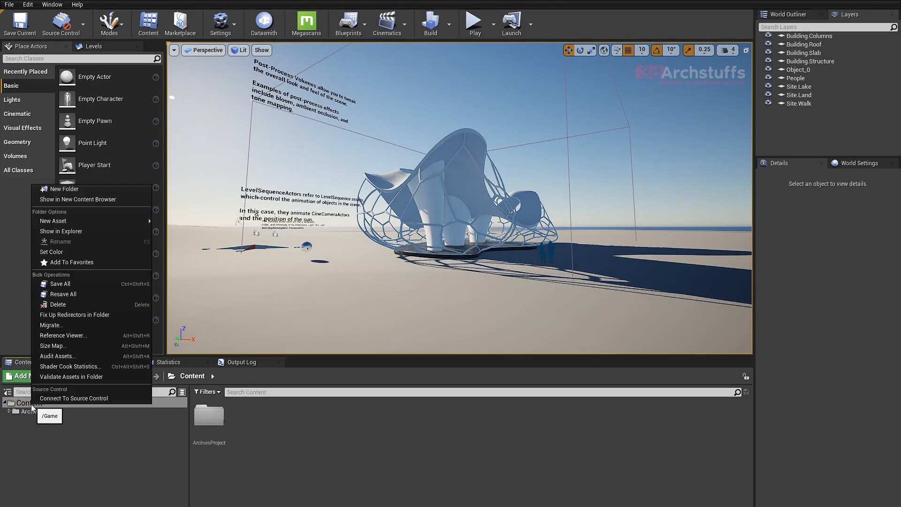
click(74, 189)
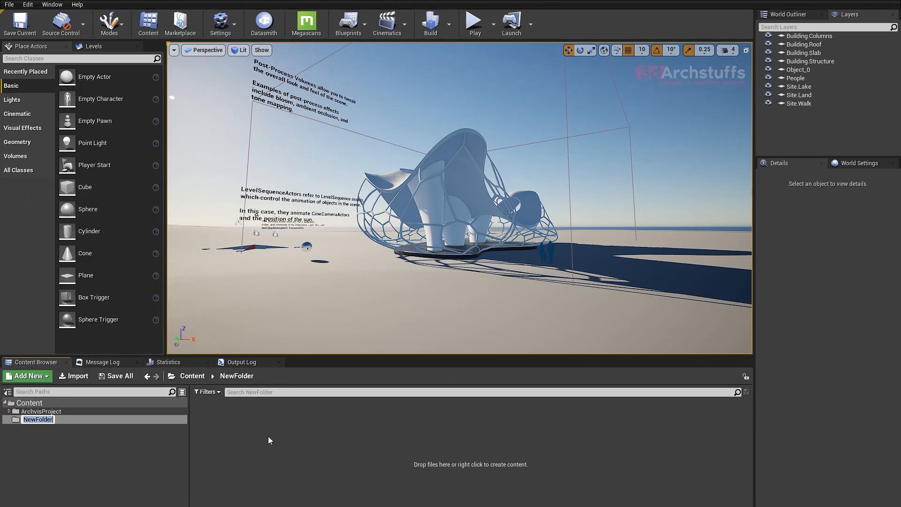
text(01_P)
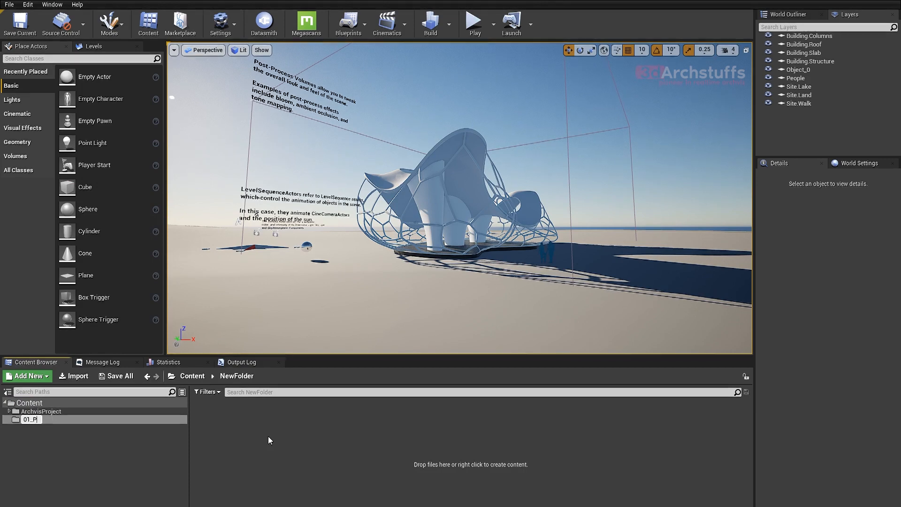
text(roject)
key(Return)
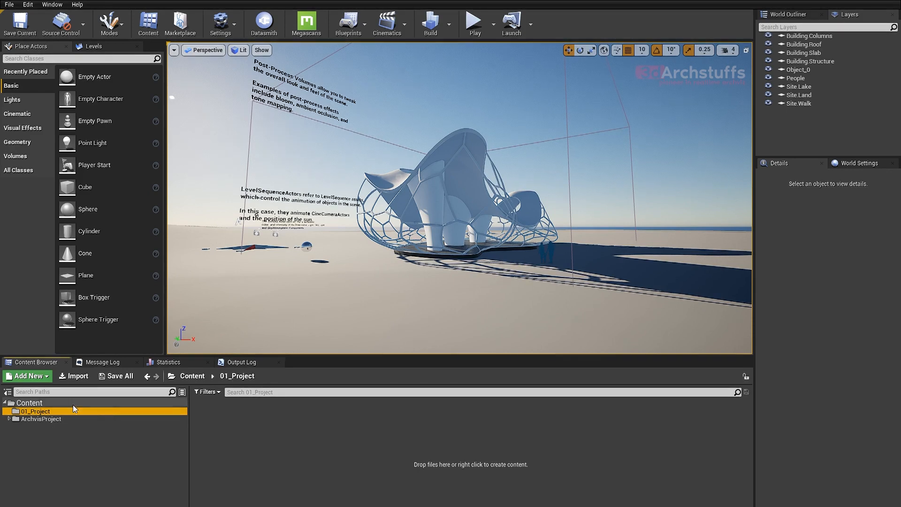
Create a subfolder named 01_Levels inside the 01_Project folder.
right_click(43, 412)
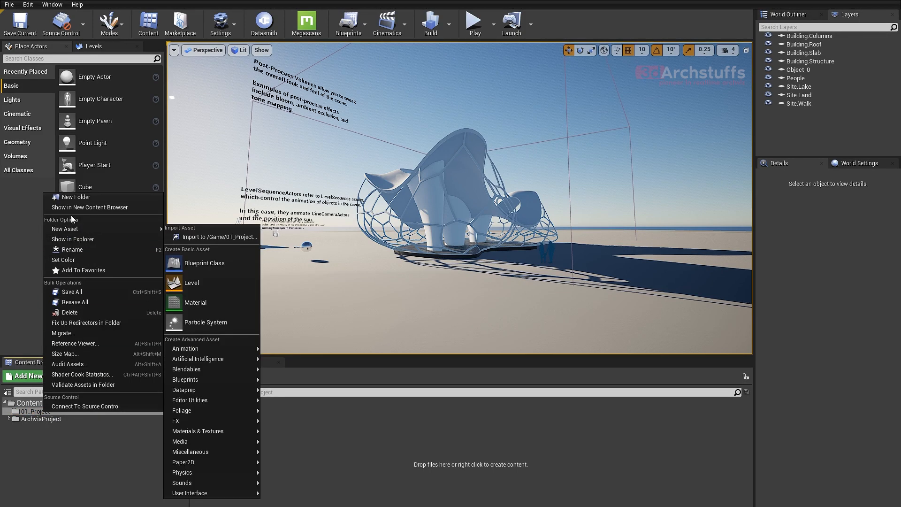
click(78, 196)
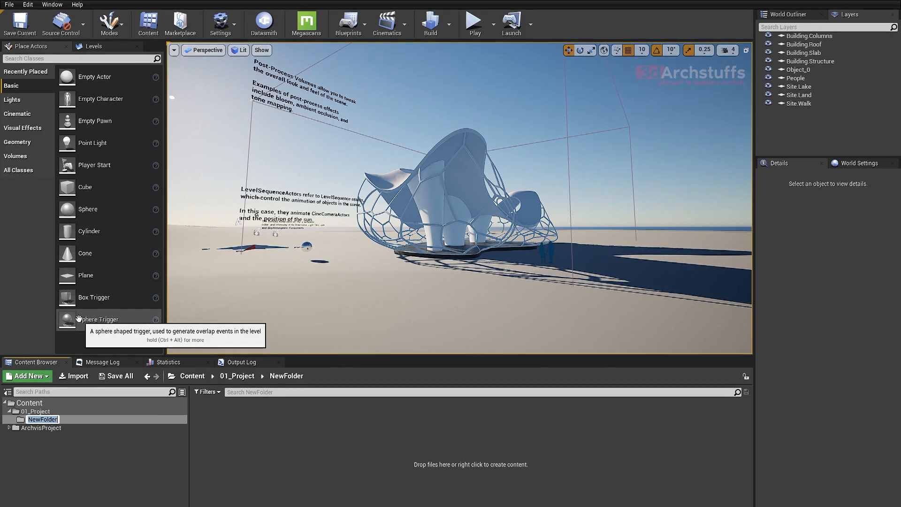
text(01_)
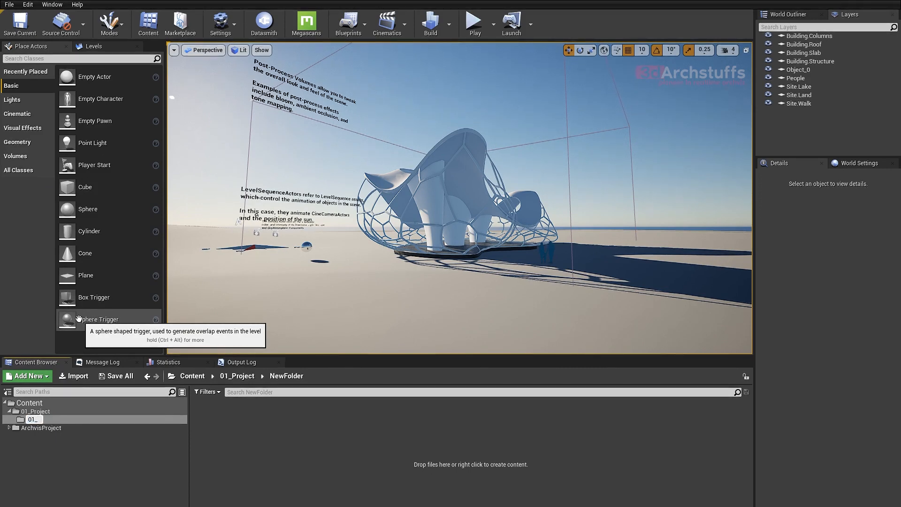
text(Levels)
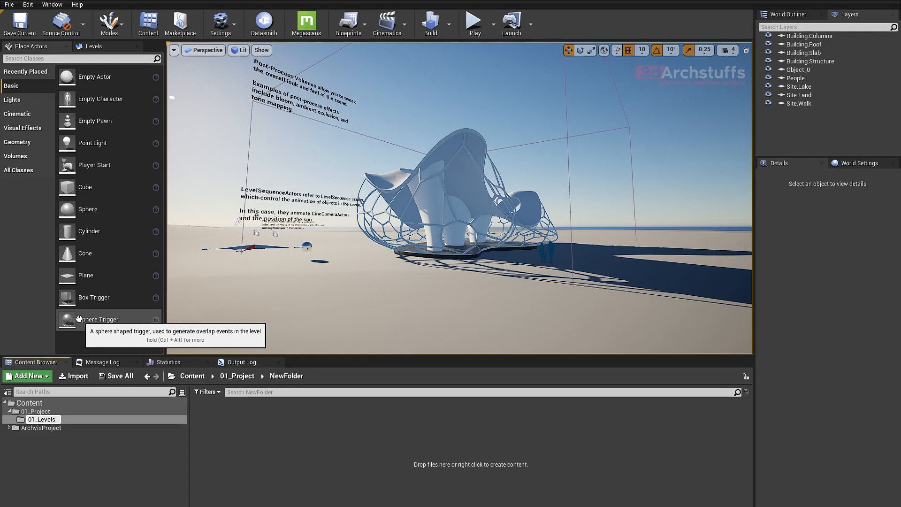
key(Return)
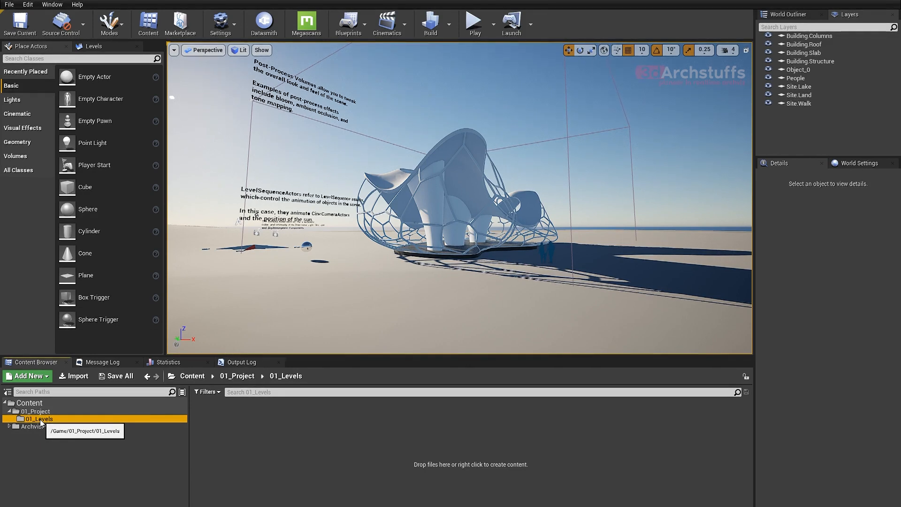
Create a new level from the Empty Level template, show the World Outliner and save all changes.
click(9, 5)
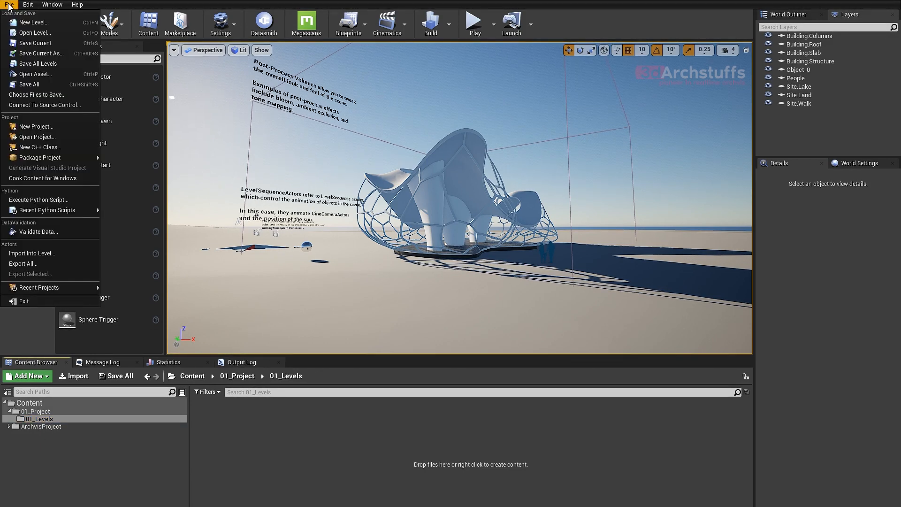
click(27, 24)
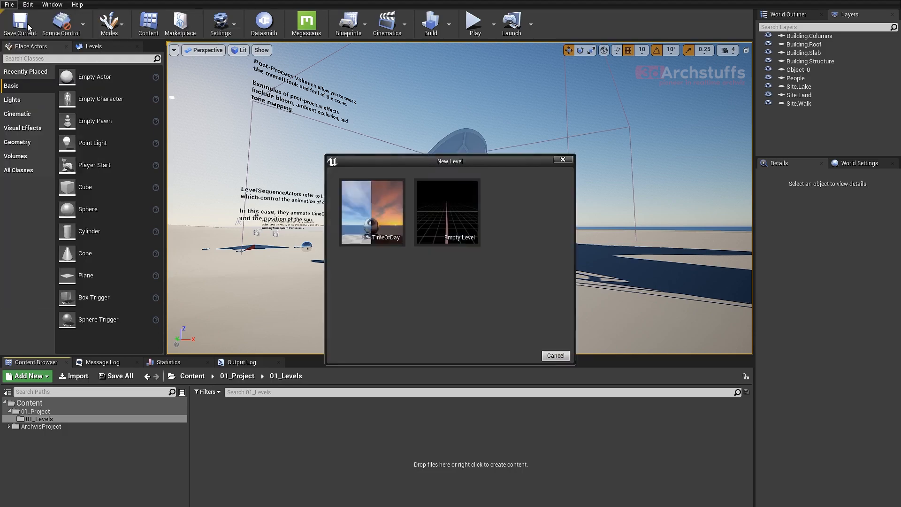
click(448, 221)
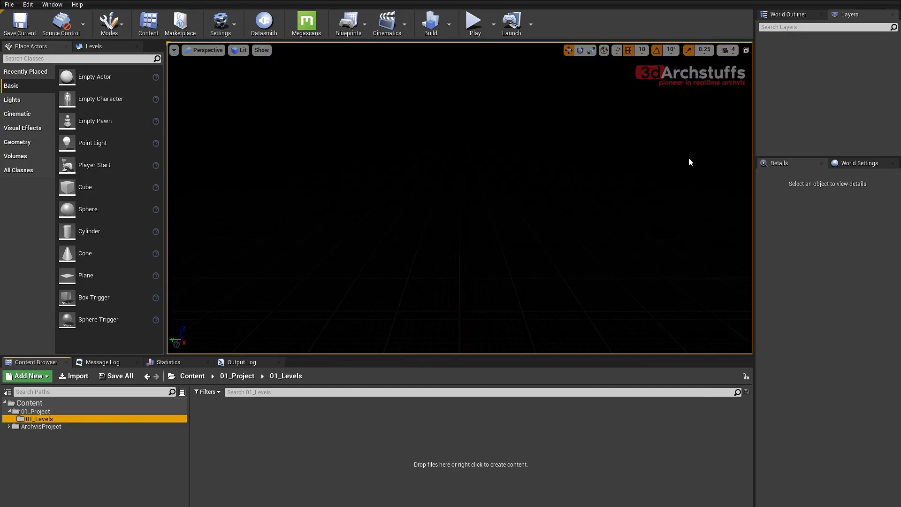
click(791, 15)
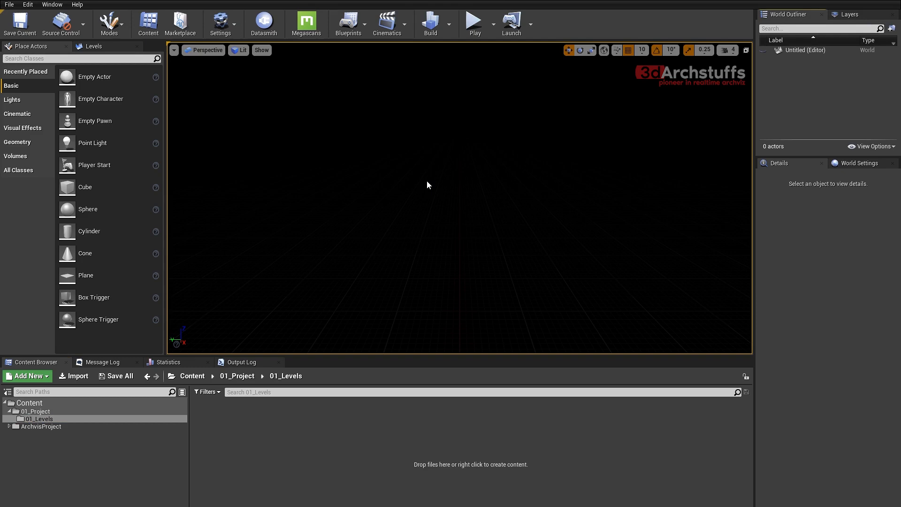
click(9, 5)
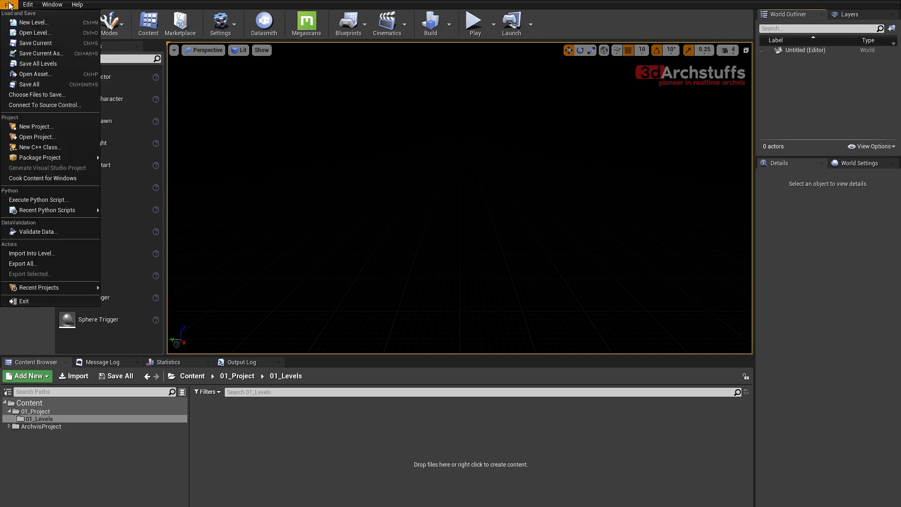
click(30, 84)
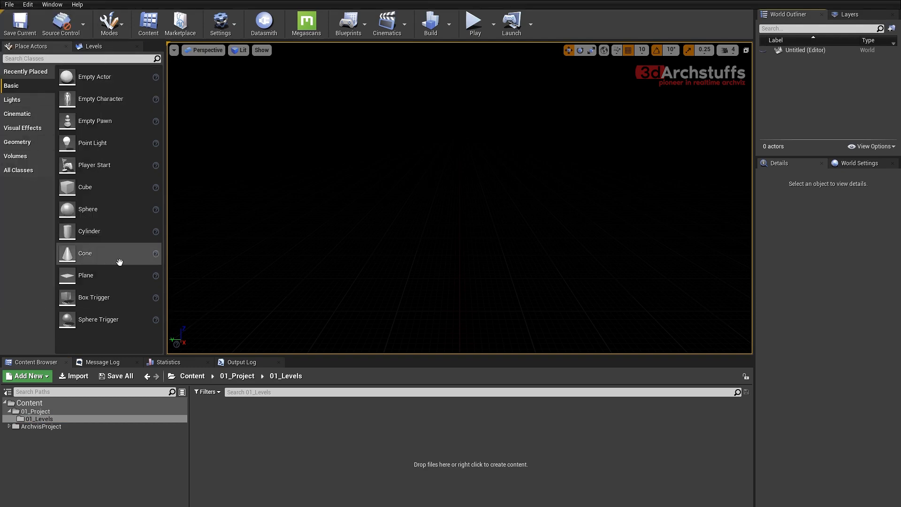
Create a second subfolder named 02_Import inside the 01_Project folder.
right_click(42, 410)
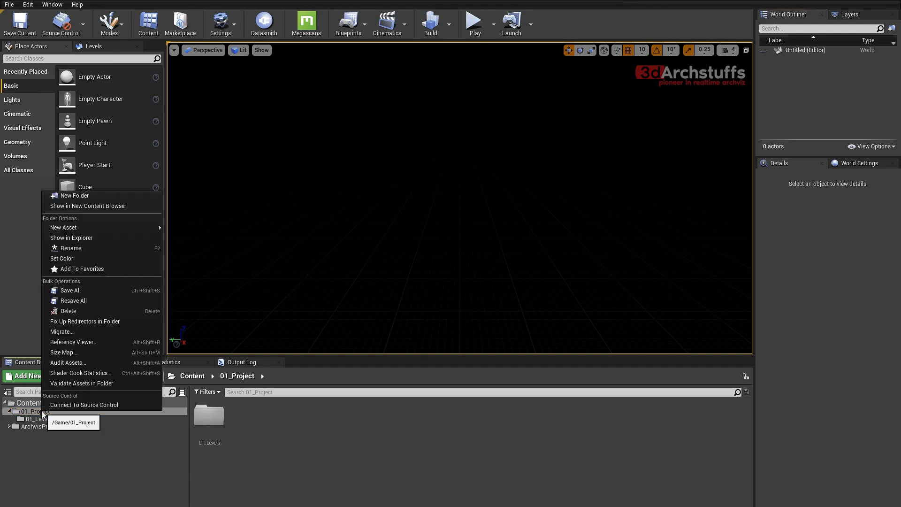
click(89, 195)
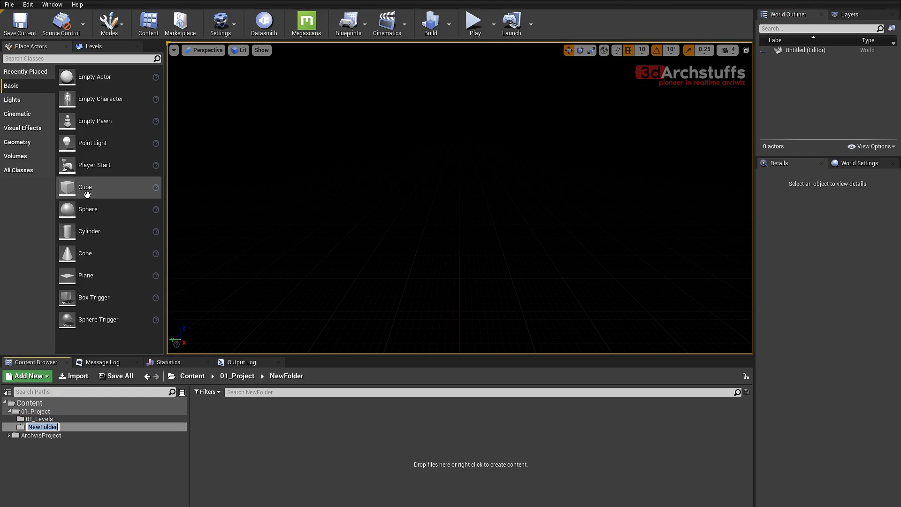
text(02_Import)
key(Return)
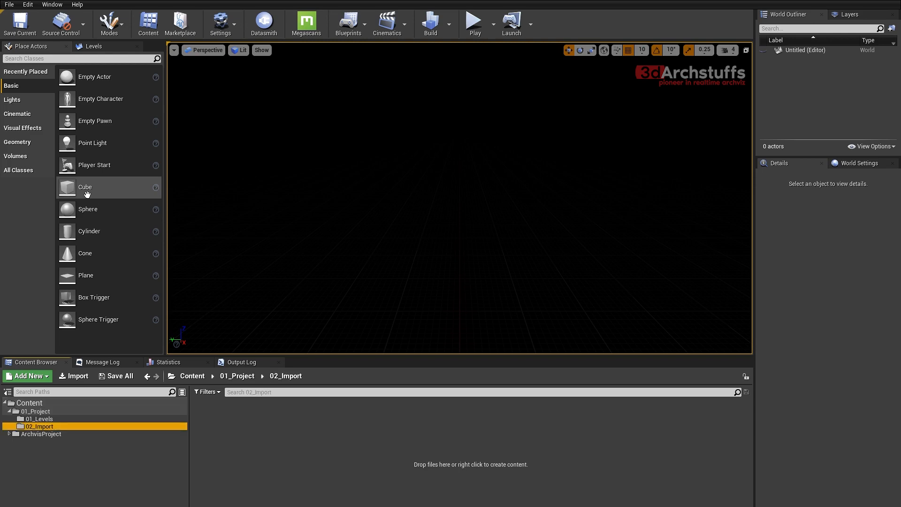
click(248, 437)
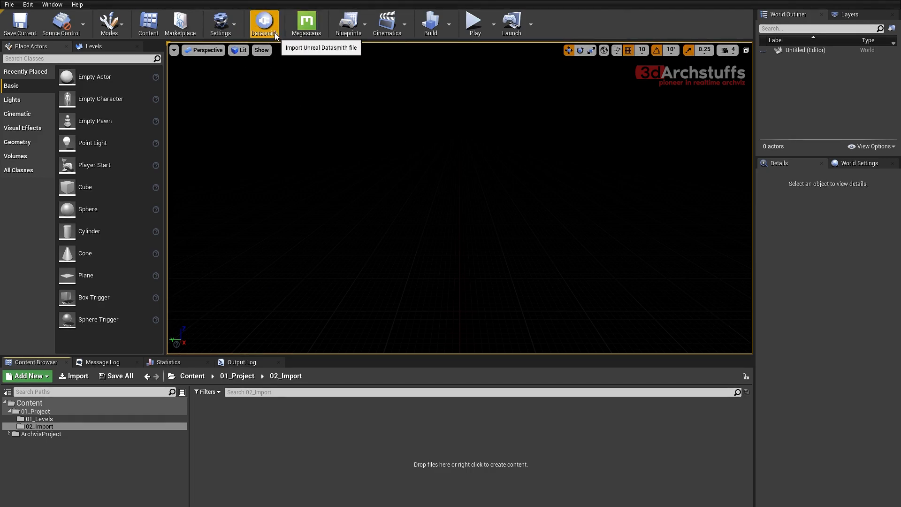
Save the new empty level as NewMap_01 in the 01_Project/01_Levels folder.
click(38, 418)
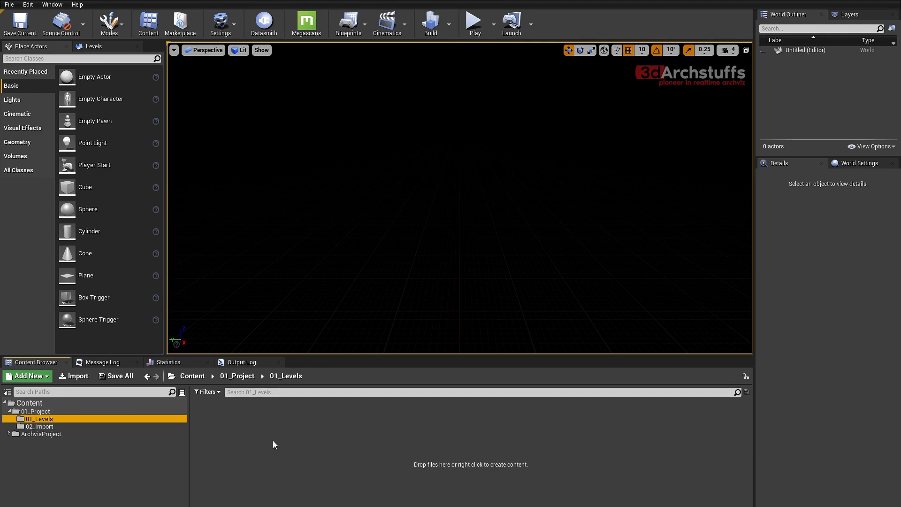
click(10, 5)
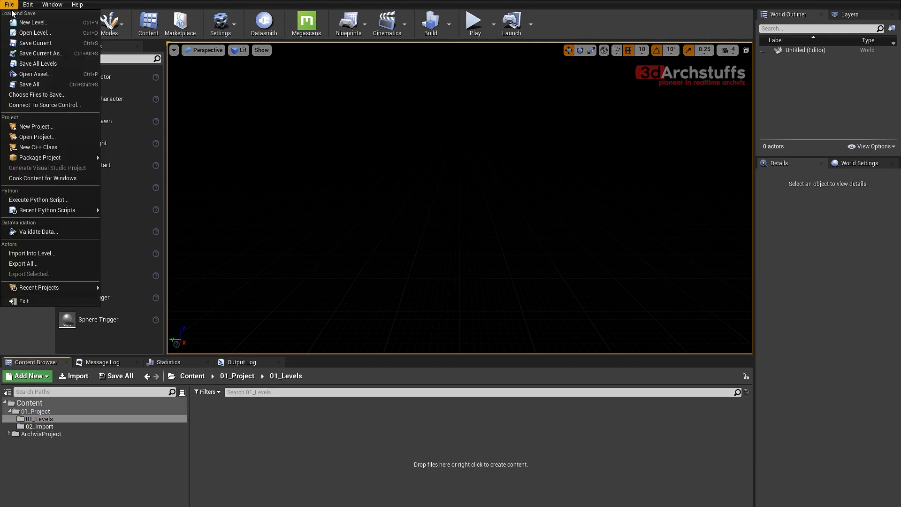
click(42, 53)
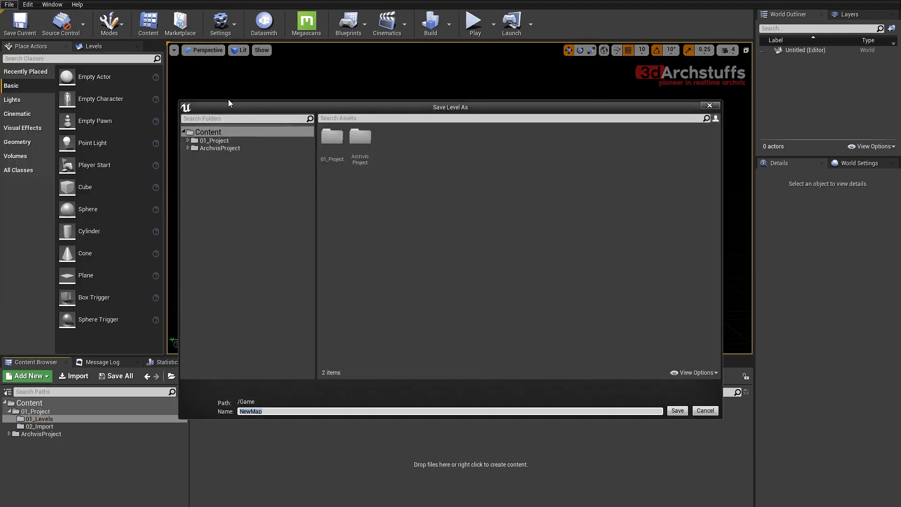
click(206, 140)
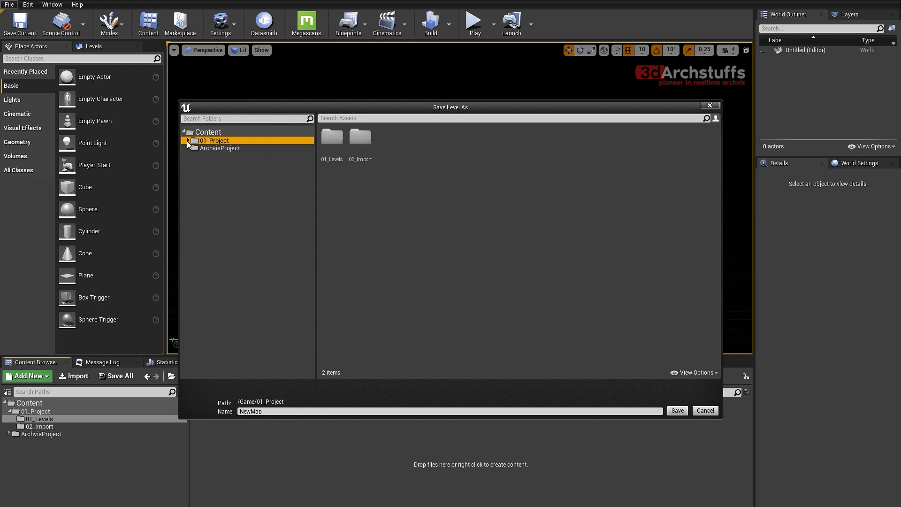
click(188, 142)
click(217, 148)
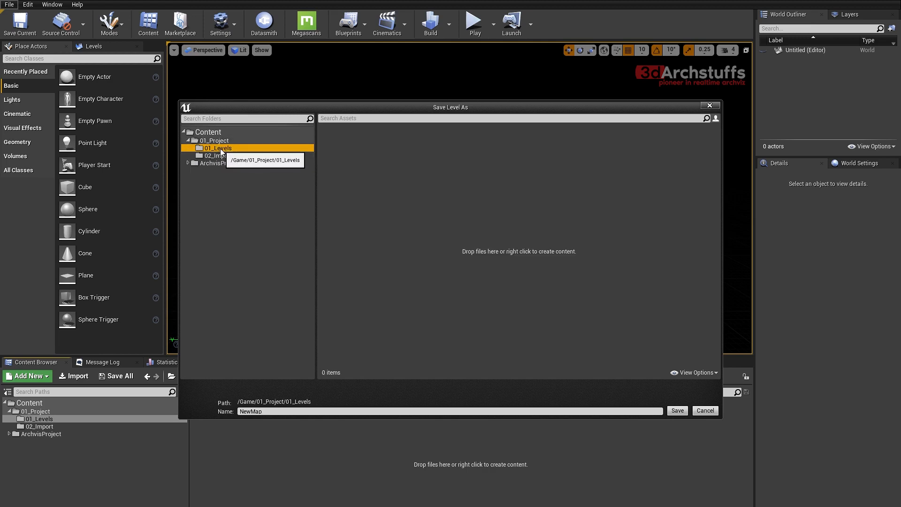
click(259, 411)
click(280, 410)
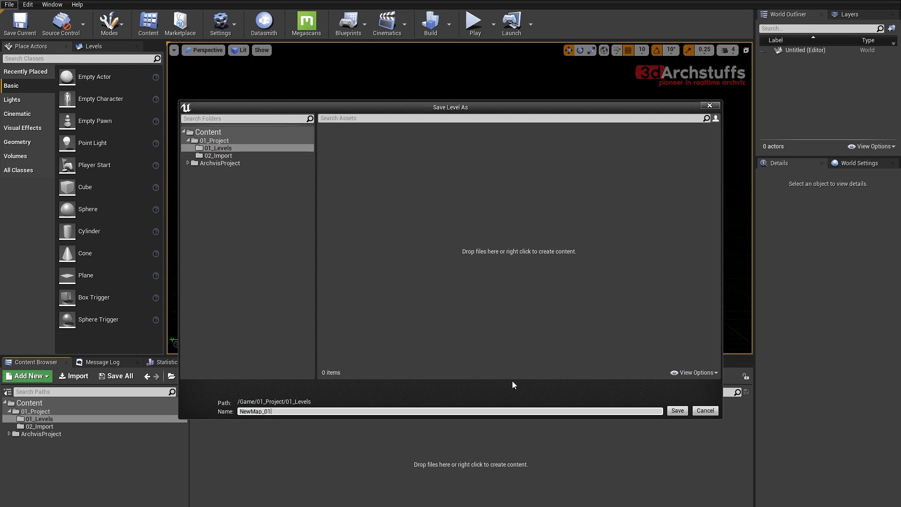
click(678, 411)
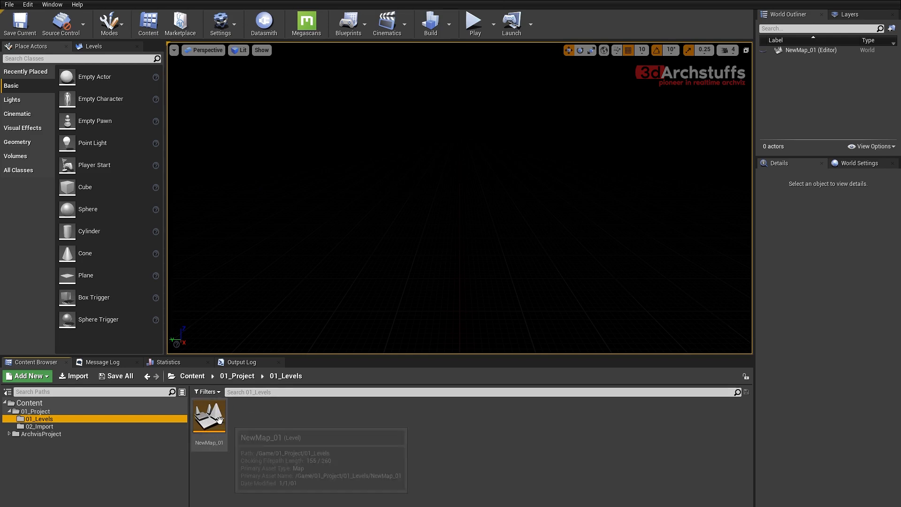
Start a Datasmith import and open 01_Export.udatasmith from the Export folder of UE4 Raytracing Tutorial on drive D.
click(264, 26)
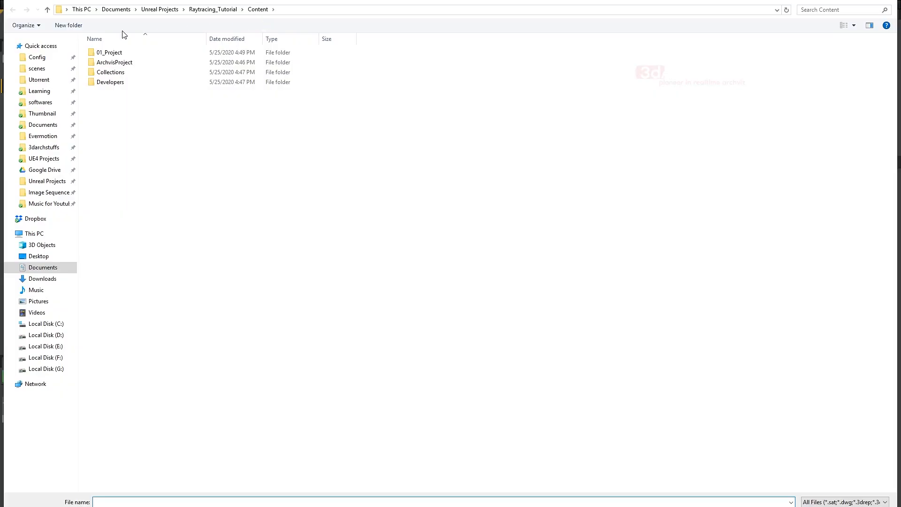
click(49, 334)
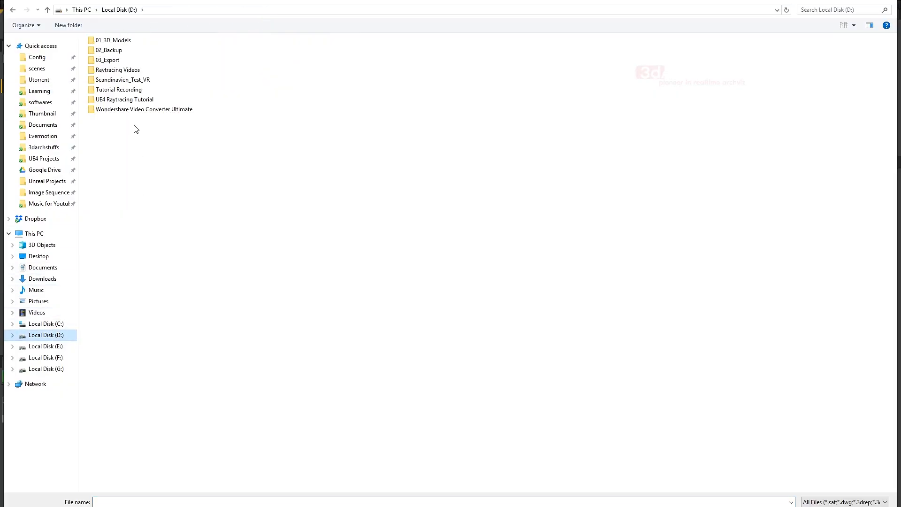
double_click(128, 100)
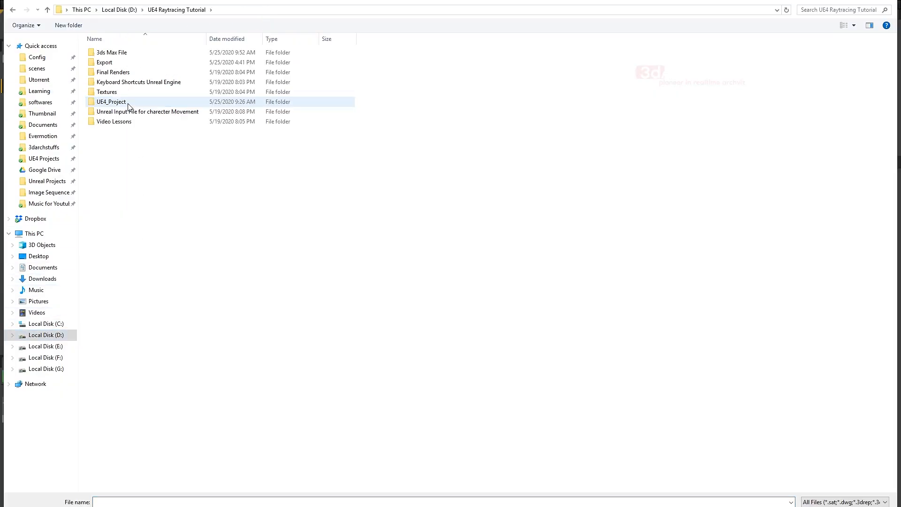
click(106, 64)
double_click(106, 65)
click(124, 64)
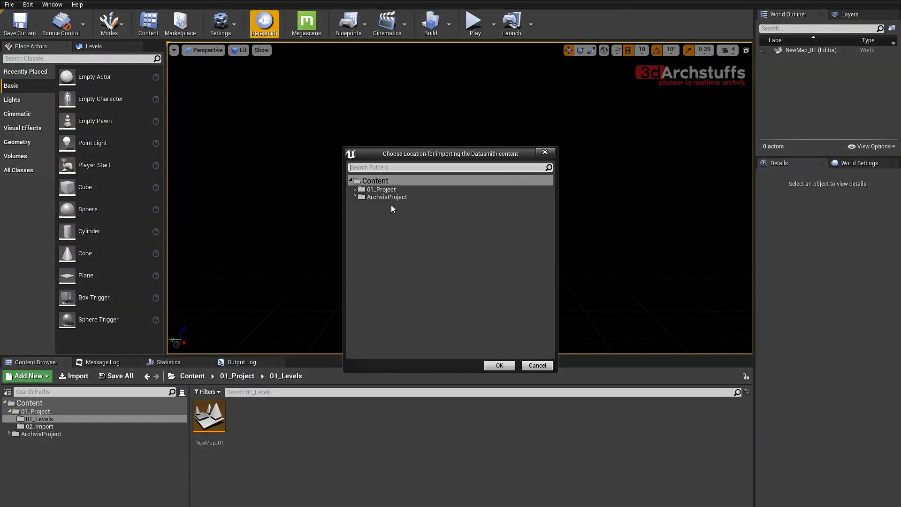
Choose the 01_Project/02_Import folder as the destination for the Datasmith content.
click(355, 189)
click(383, 204)
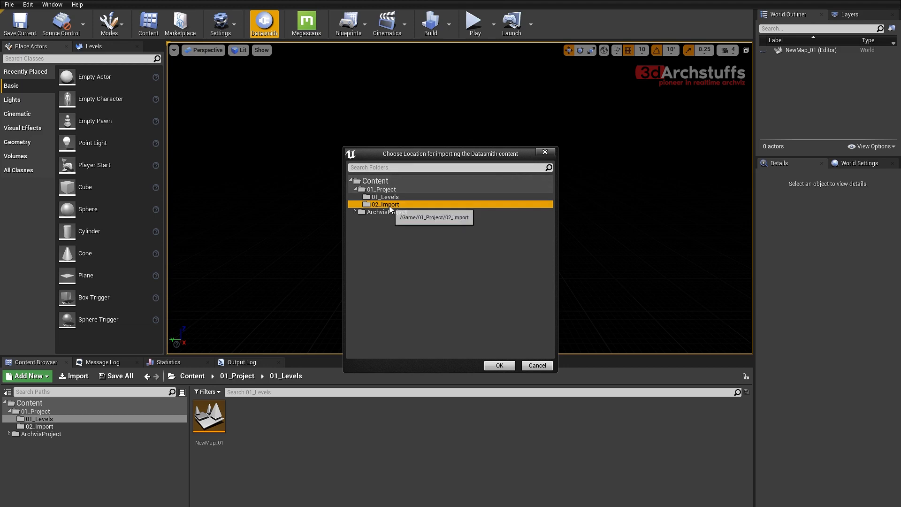
click(500, 366)
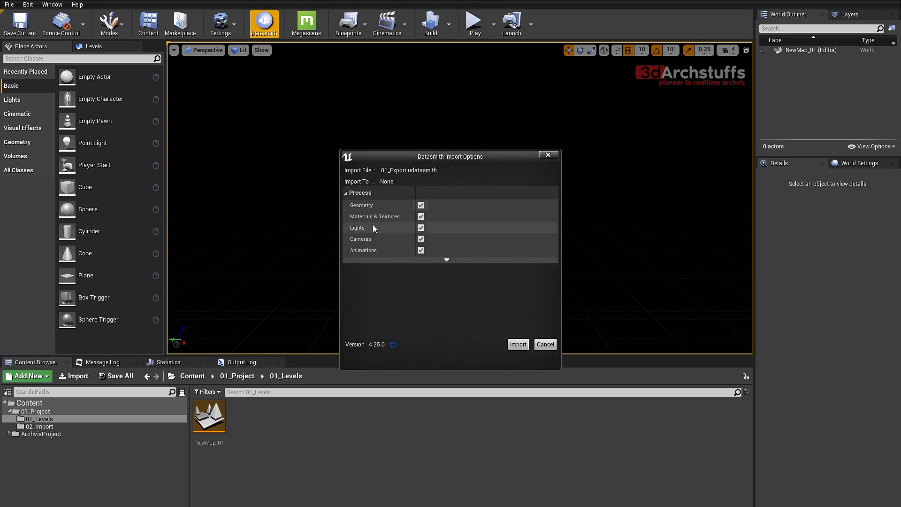
Expand the static mesh options, exclude lights, cameras and animations, and import the Datasmith scene.
click(446, 259)
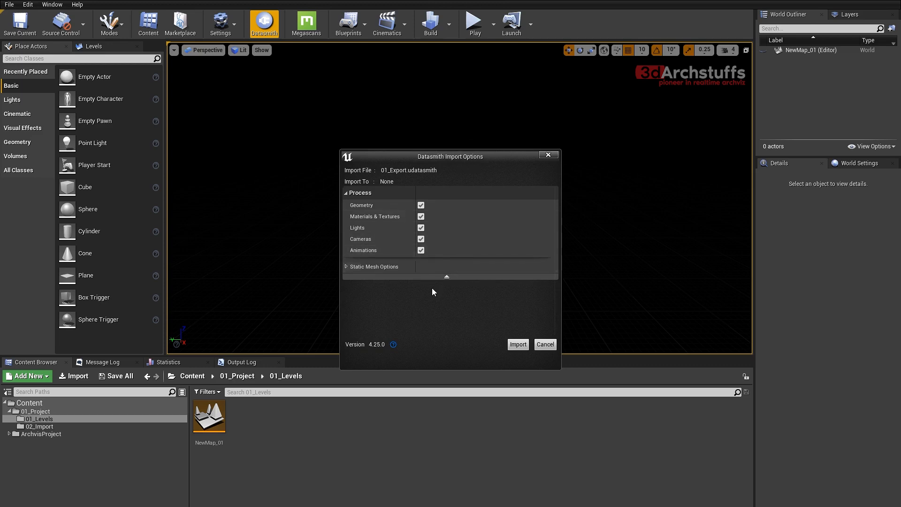
click(347, 266)
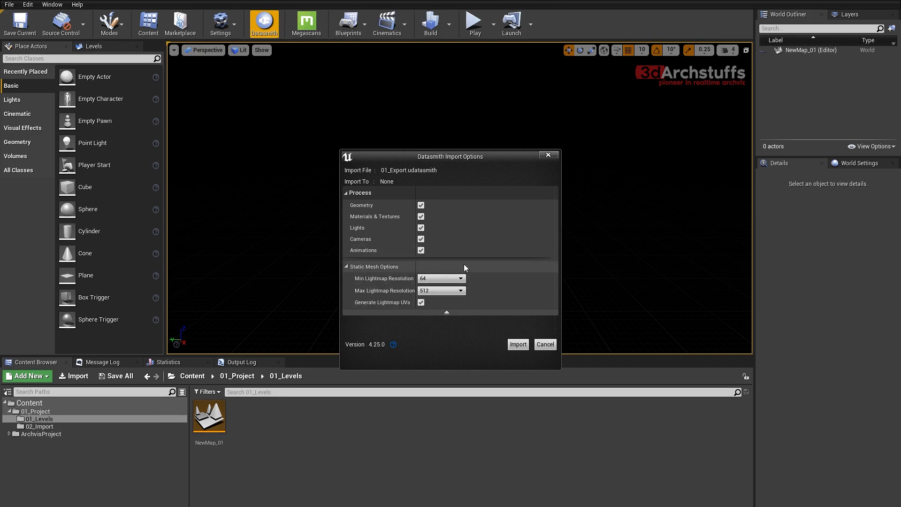
click(421, 250)
click(421, 239)
click(421, 228)
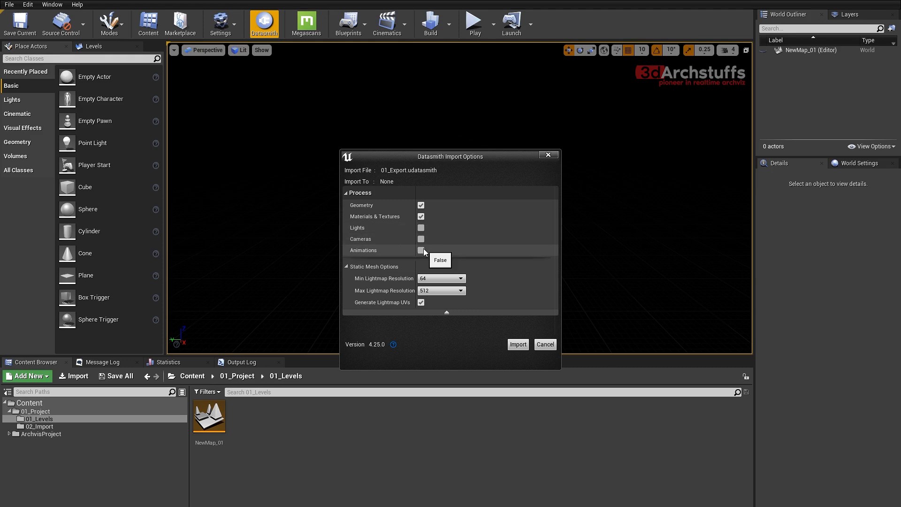
click(519, 347)
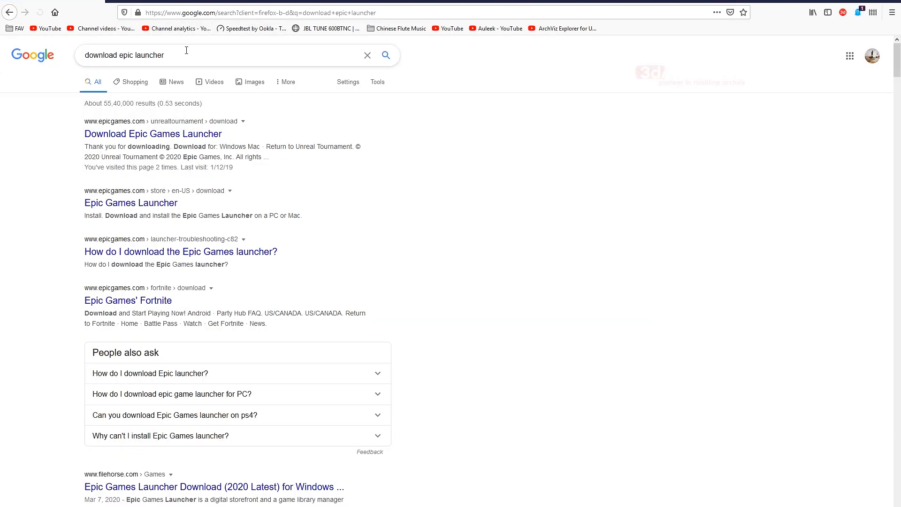
Search the web for "datasmith exporter for 3ds max" and open Unreal Engine's Datasmith Exporter Plugins page.
click(186, 50)
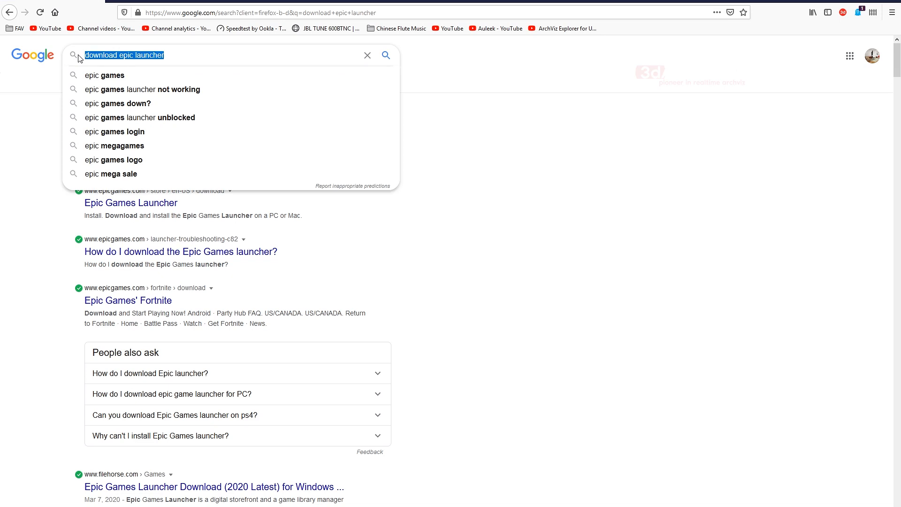
text(datasm)
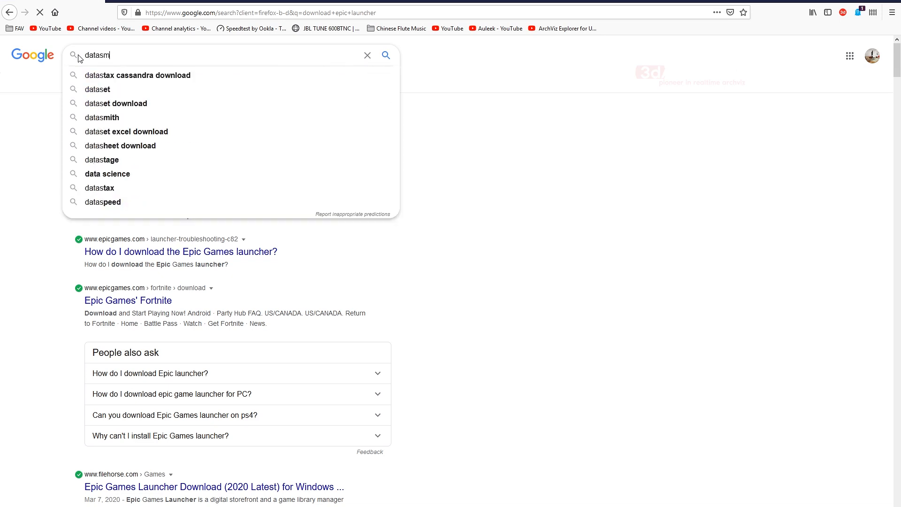
text(ith export)
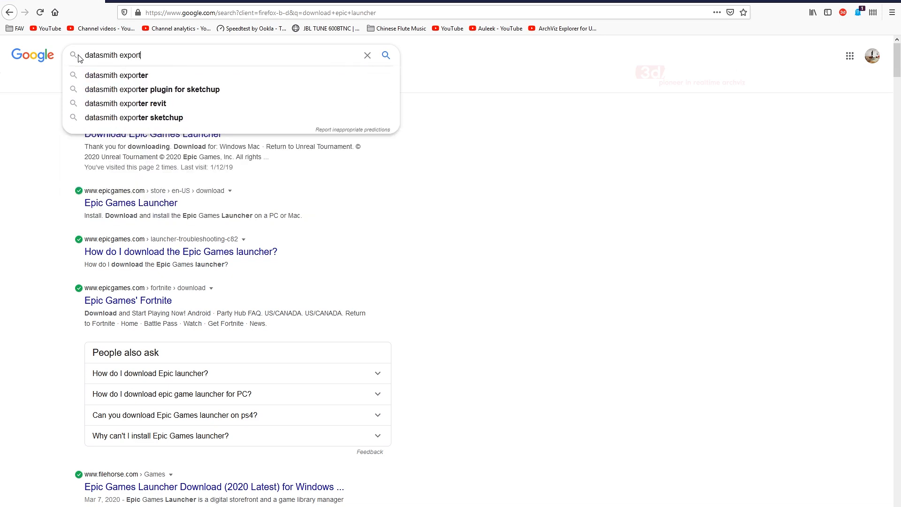
text(er for)
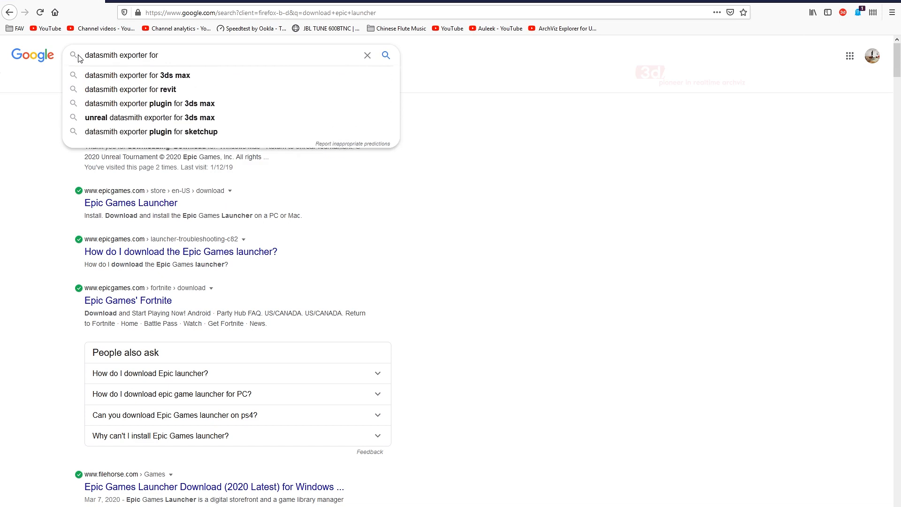
text( 3ds max)
key(Return)
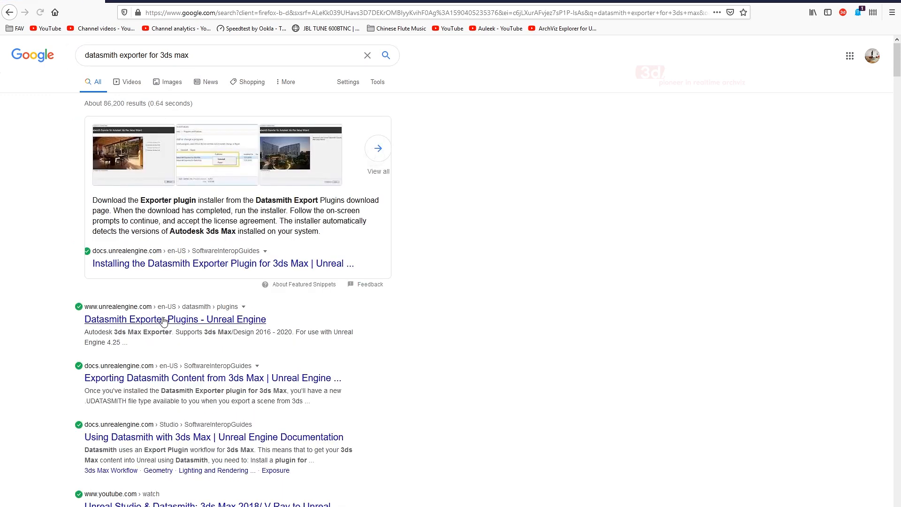
click(230, 321)
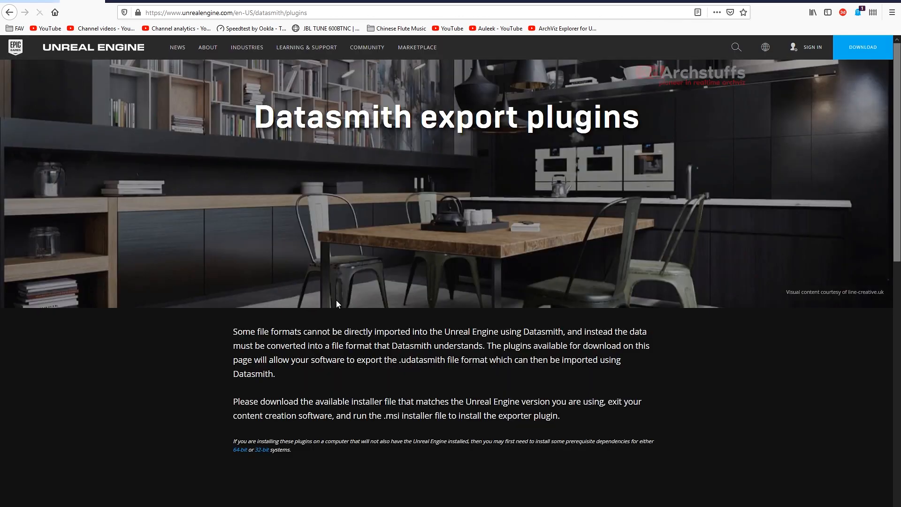
Examine the Autodesk 3ds Max exporter's supported versions and the Unreal Engine versions offered for download.
scroll(449, 289, down, 9)
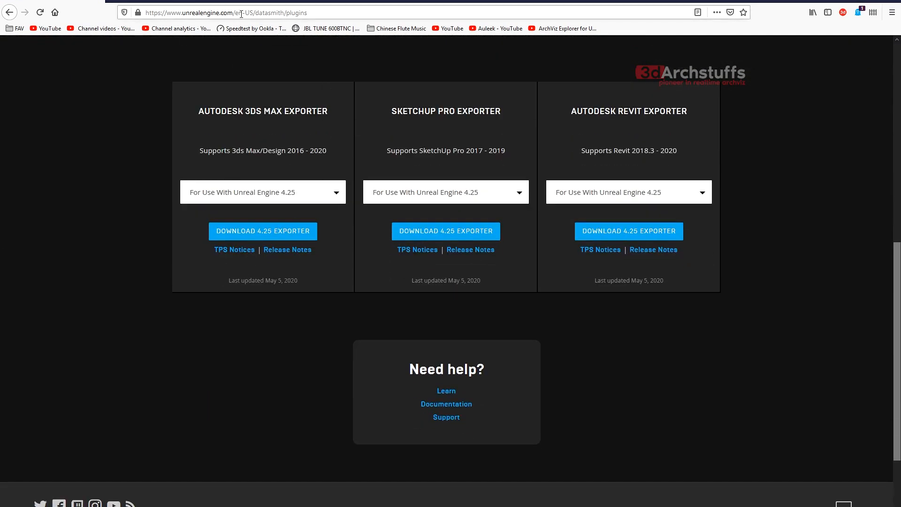
click(300, 197)
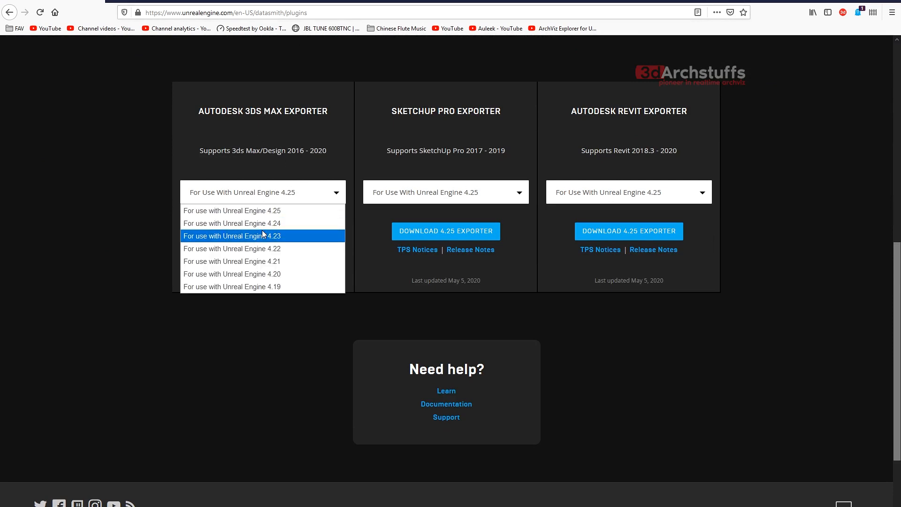
click(300, 154)
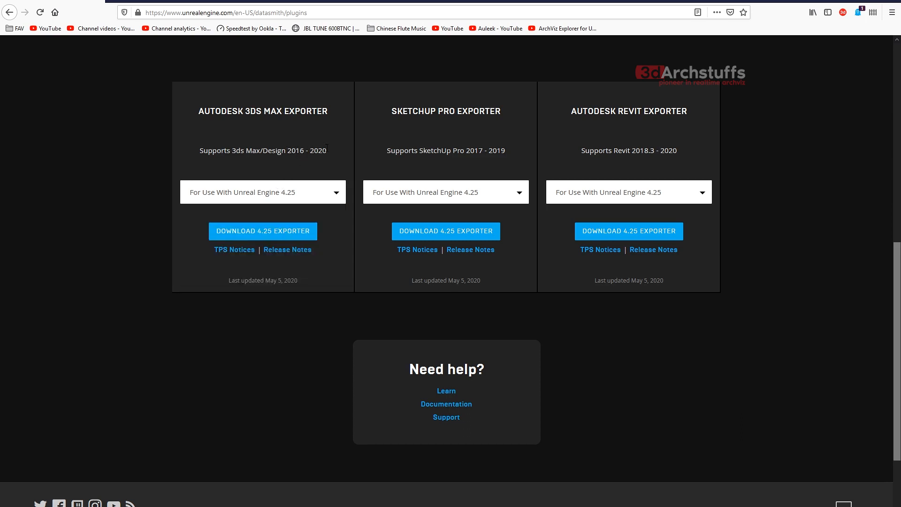
click(318, 193)
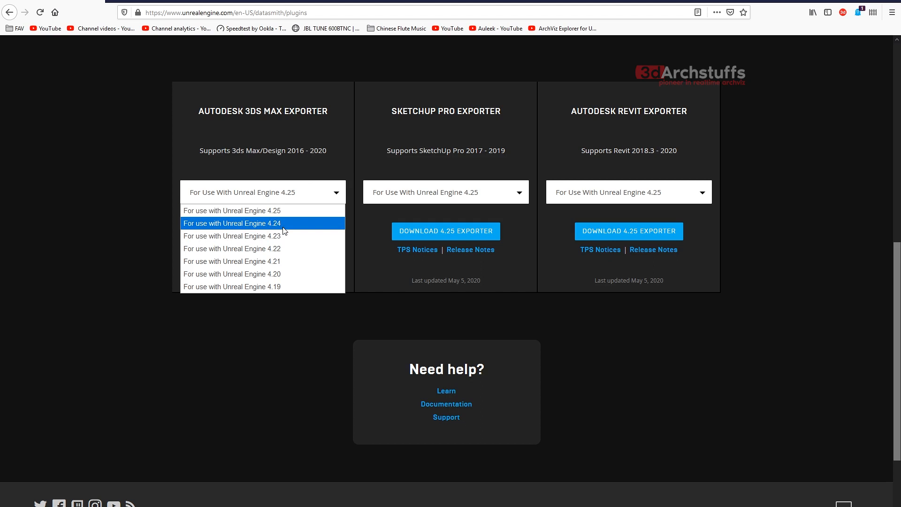
click(307, 159)
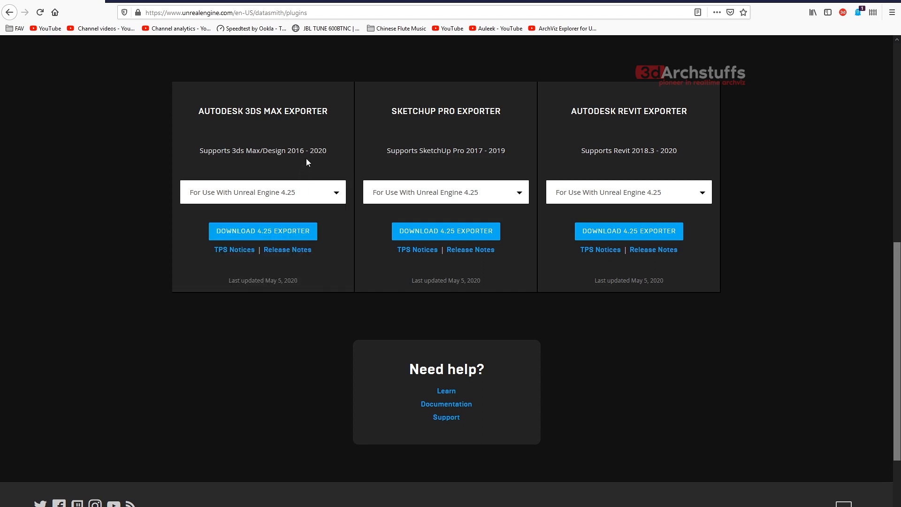
click(311, 199)
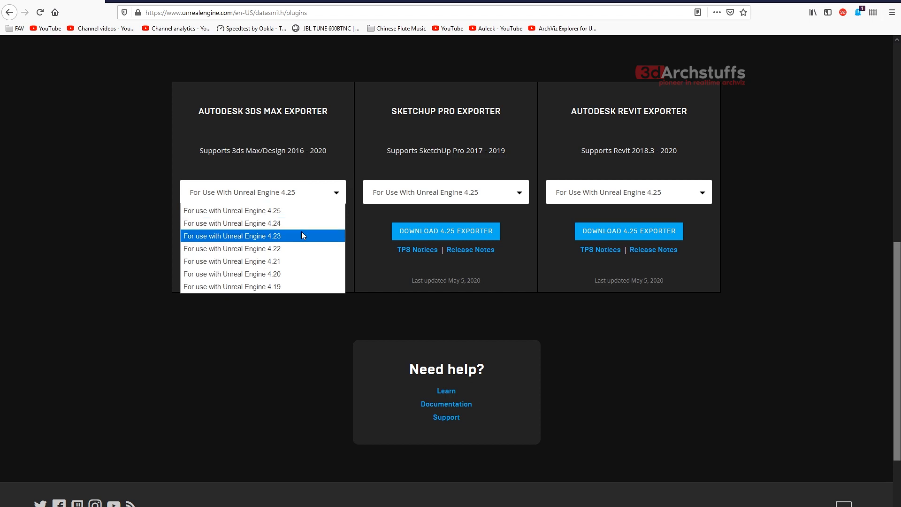
click(314, 163)
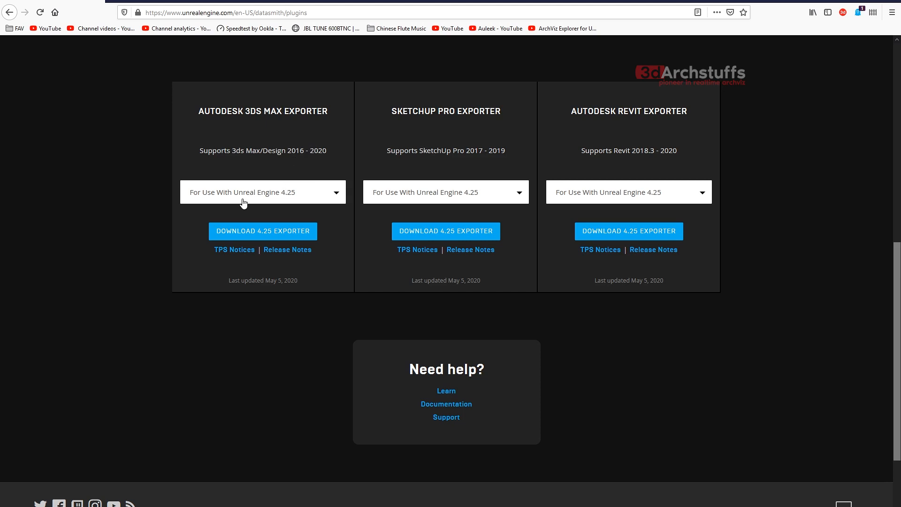
click(261, 196)
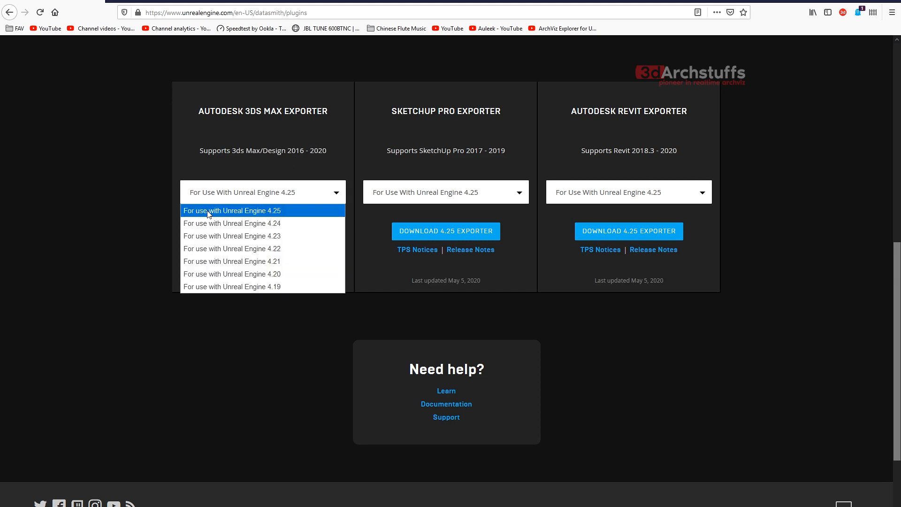
click(253, 370)
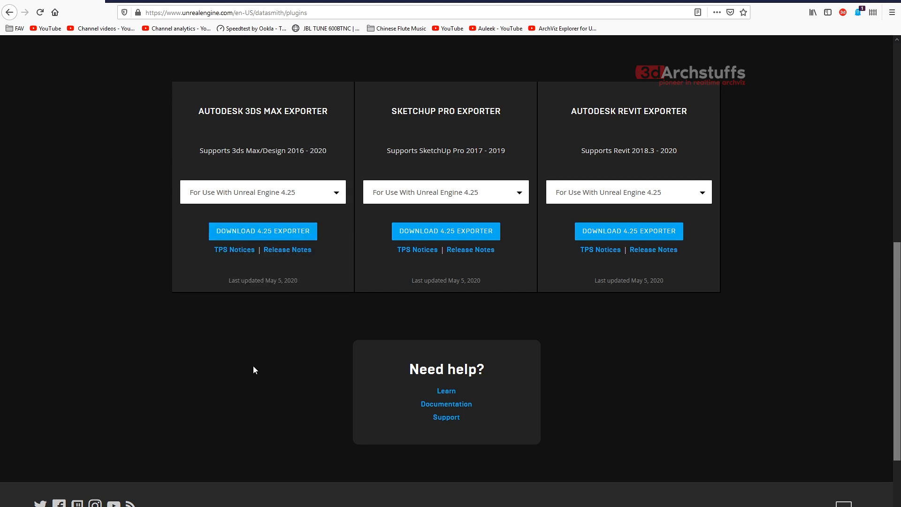
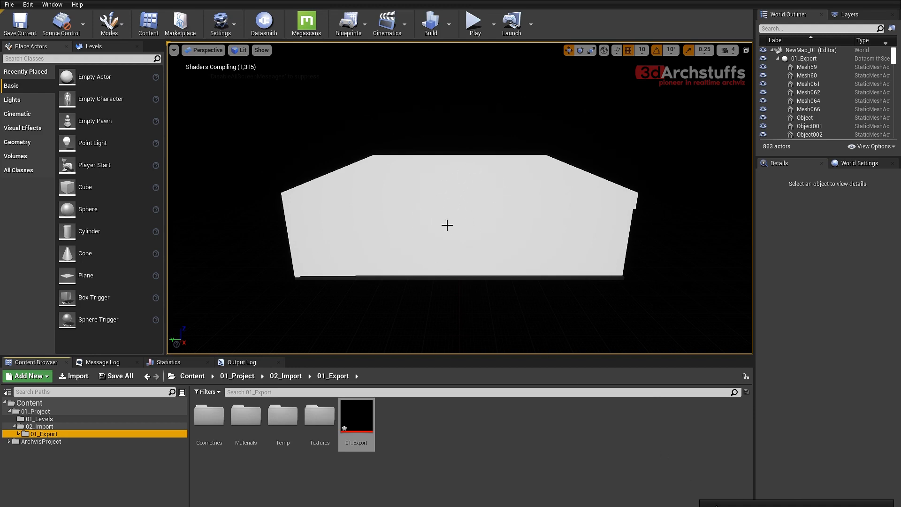
Inspect the imported building from several sides in Unreal Editor and set the perspective viewport's view mode to Unlit.
alt+drag(447, 225, 281, 248)
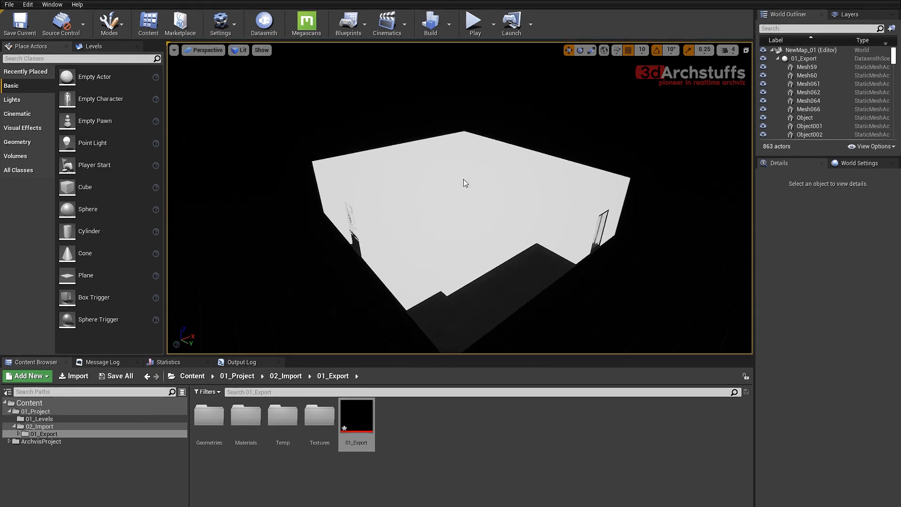
alt+drag(464, 183, 723, 172)
click(242, 51)
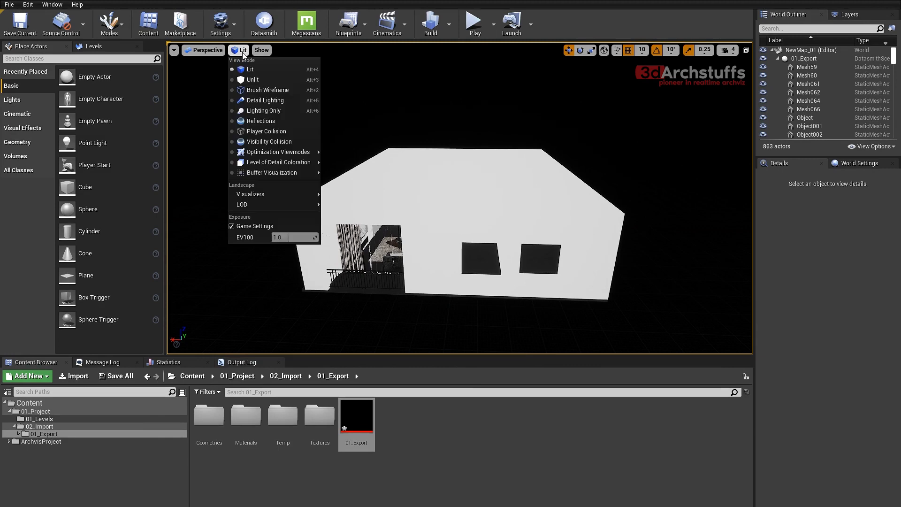
click(247, 79)
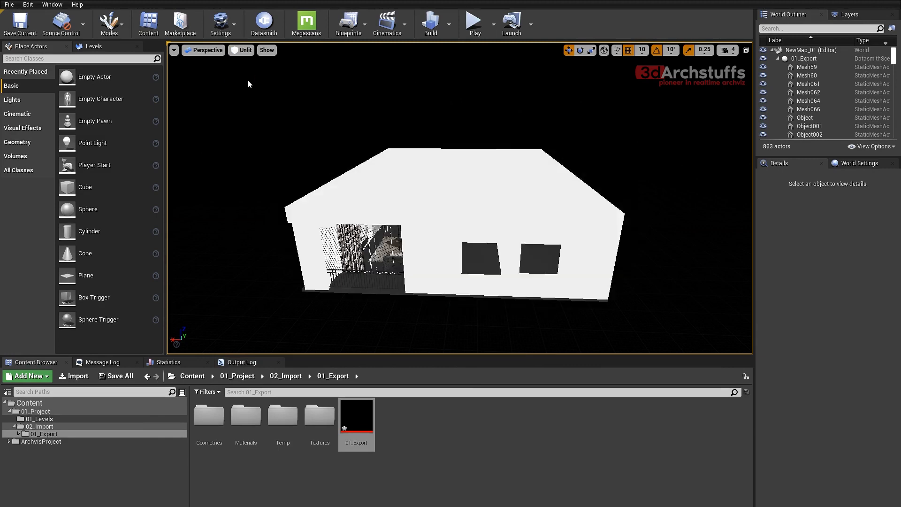
alt+drag(431, 203, 464, 208)
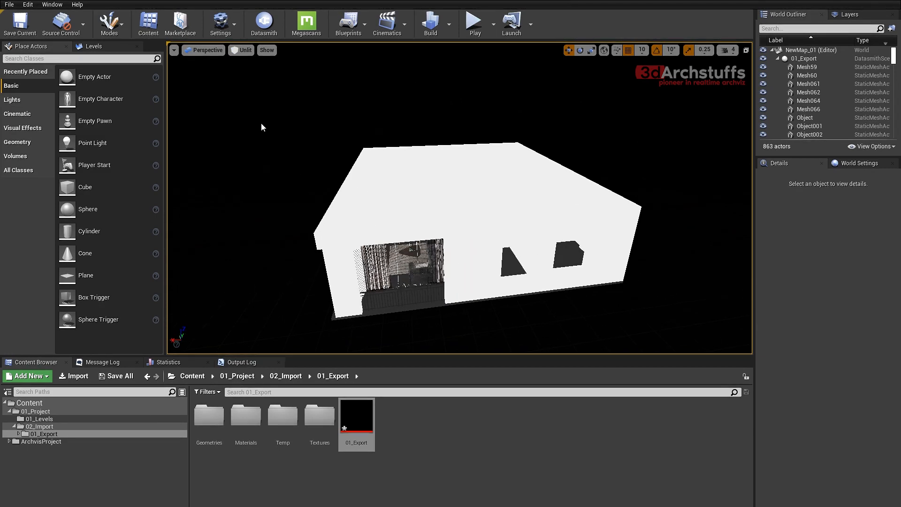
Set both the Editor Startup Map and the Game Default Map to NewMap_01 in the project's Maps & Modes settings.
click(328, 1)
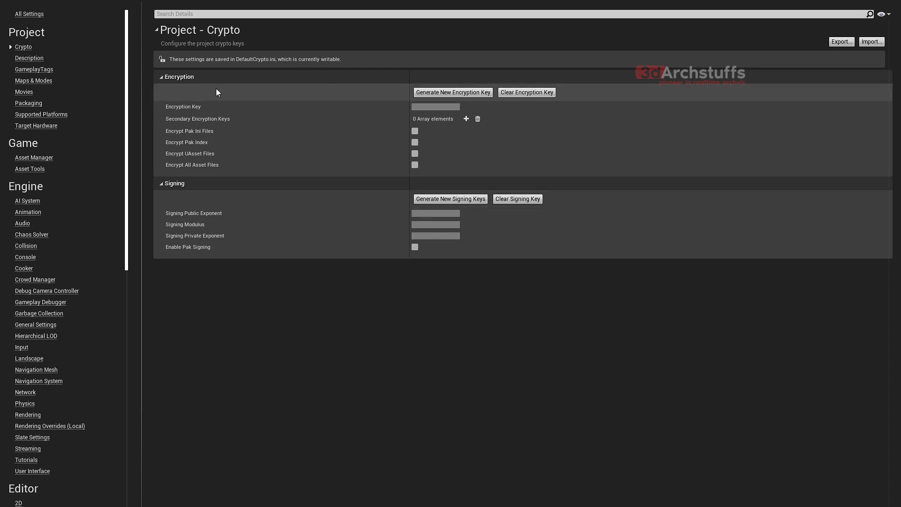
click(42, 83)
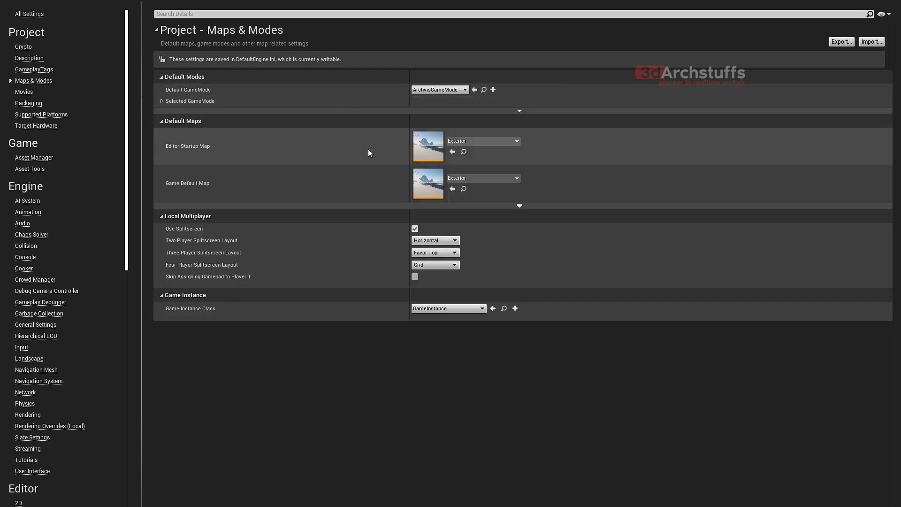
click(490, 142)
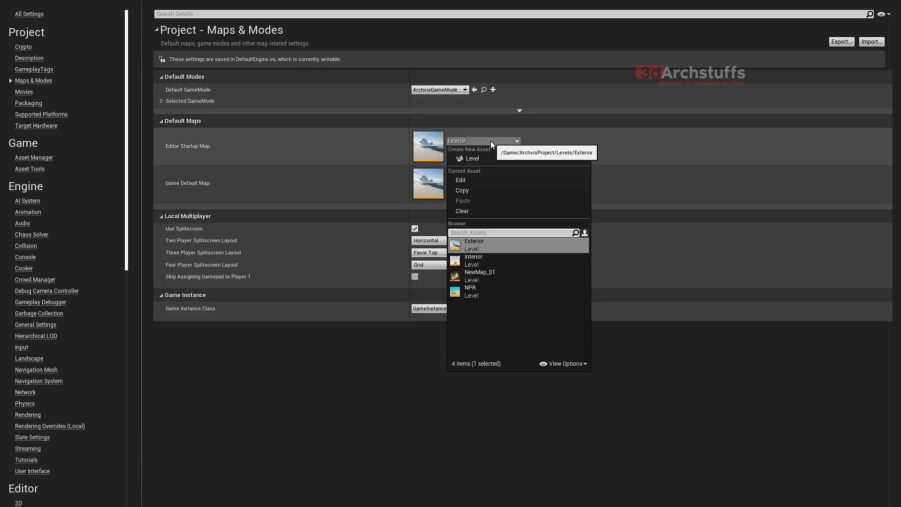
click(475, 276)
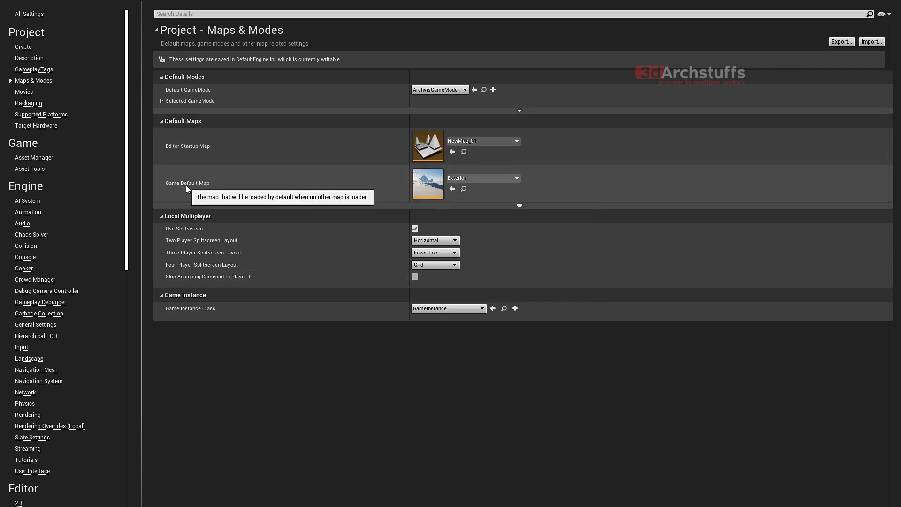
click(460, 178)
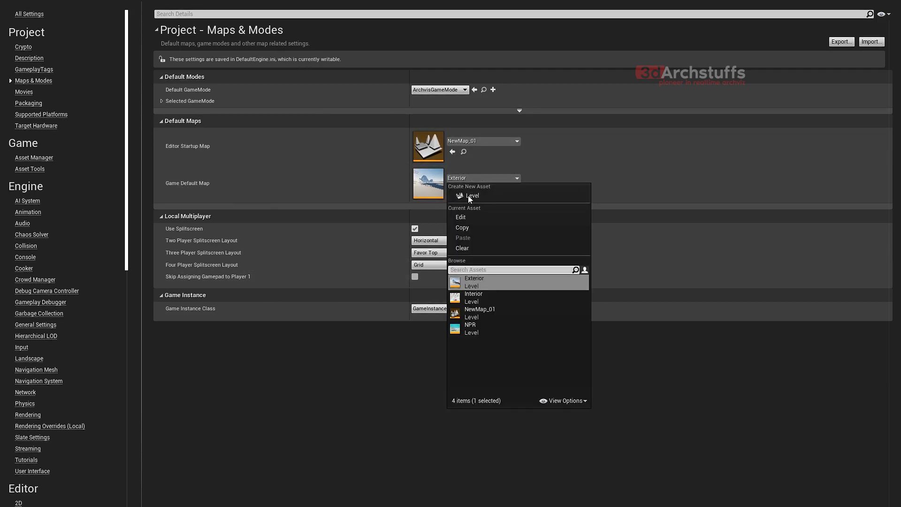
click(474, 313)
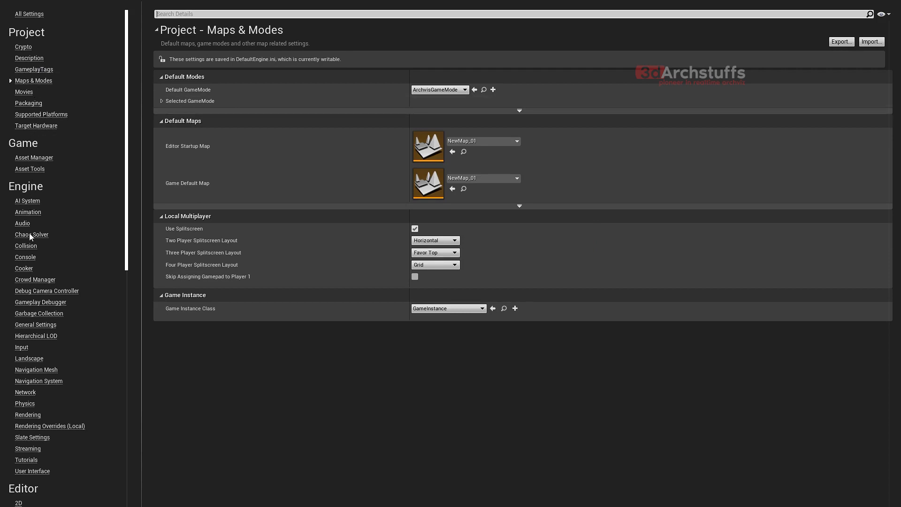
click(37, 416)
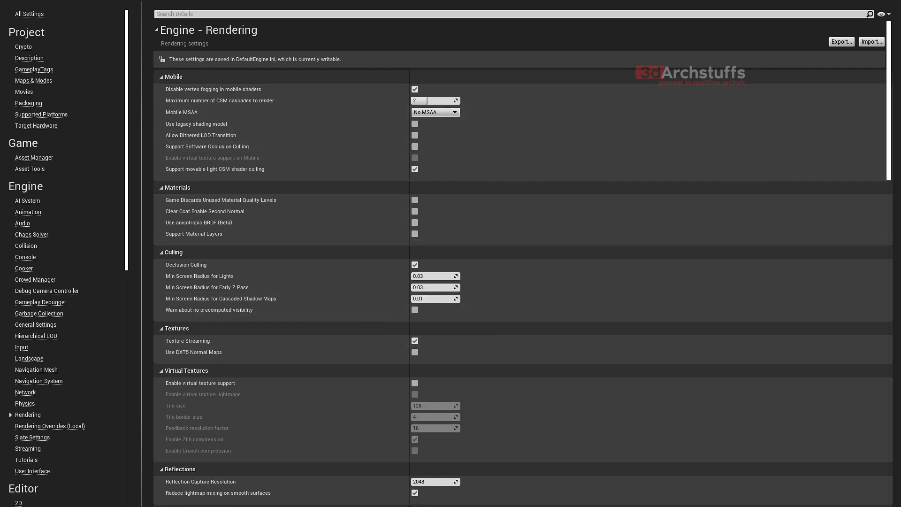
click(237, 0)
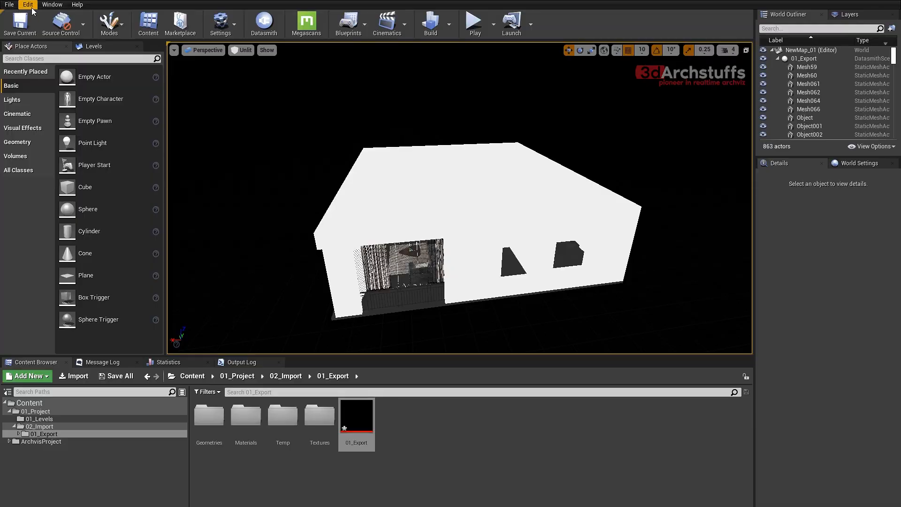
Disable AutoSave in the Loading & Saving section of the editor preferences.
click(28, 4)
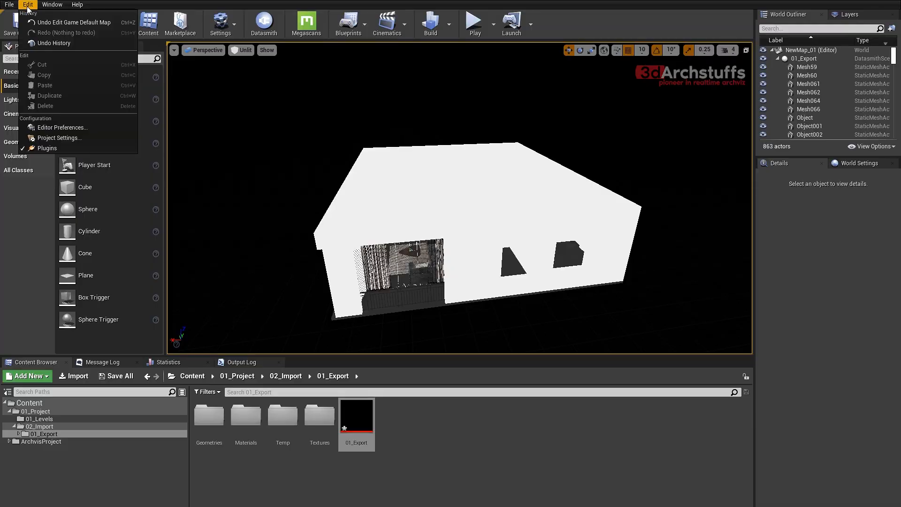
click(53, 126)
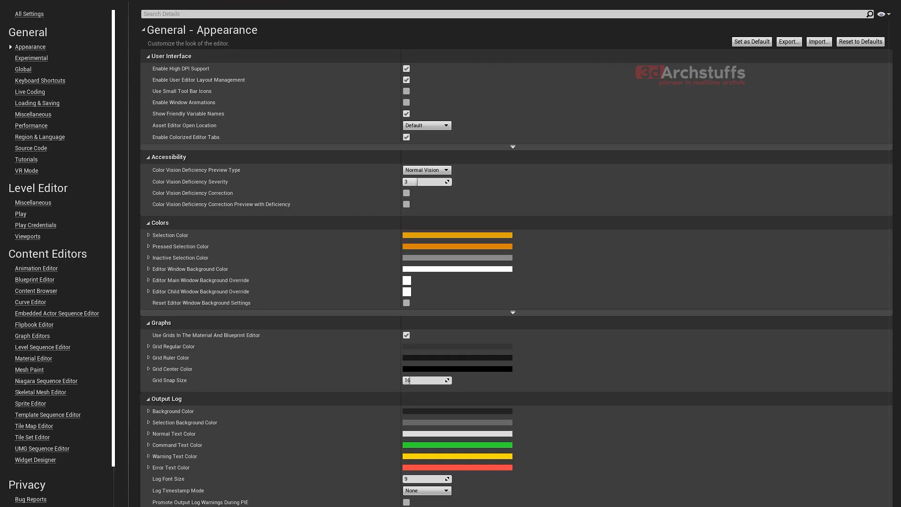
click(38, 103)
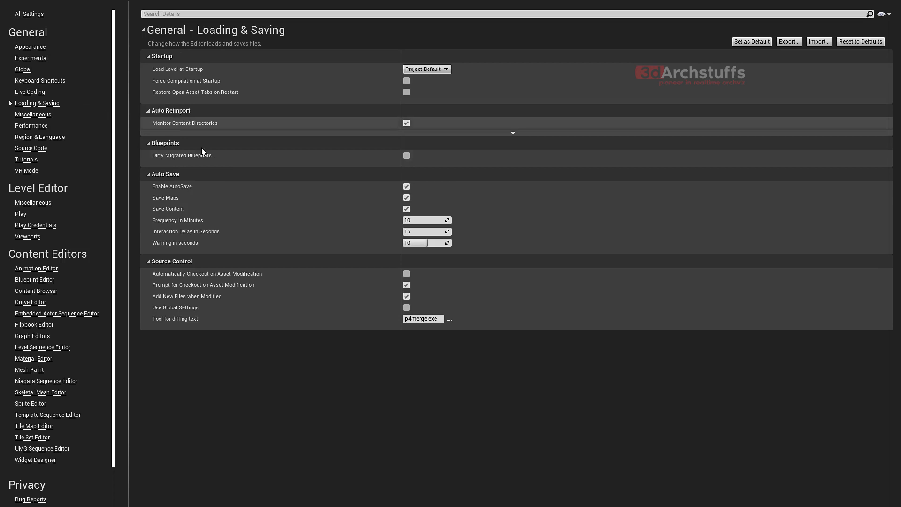
click(406, 185)
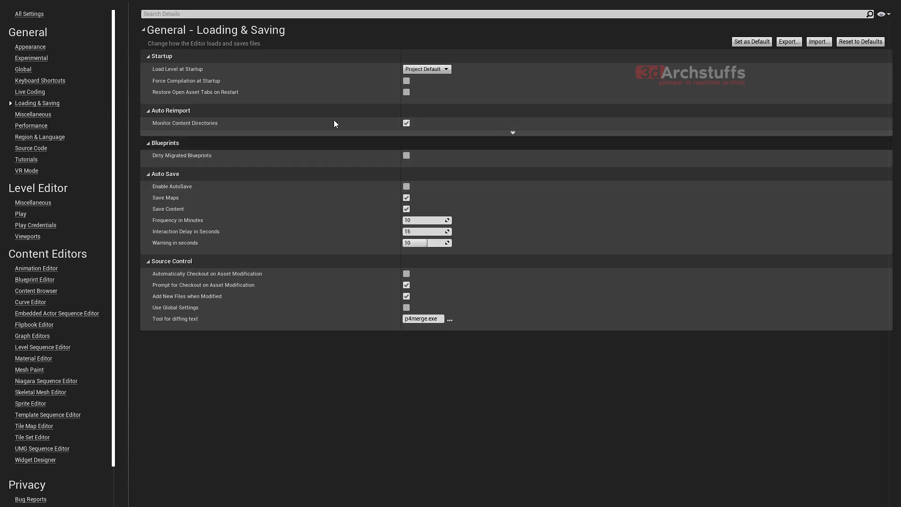
click(333, 1)
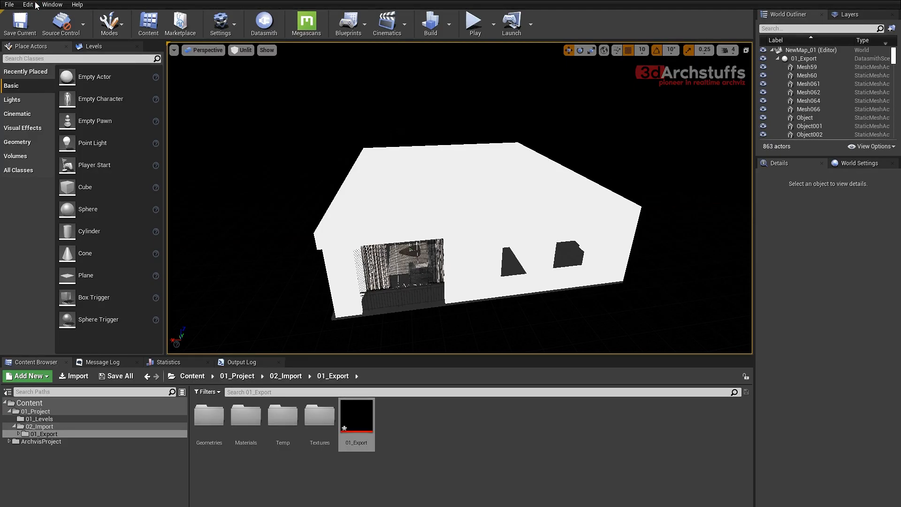
Disable Texture Streaming in the project's Engine - Rendering settings.
click(28, 4)
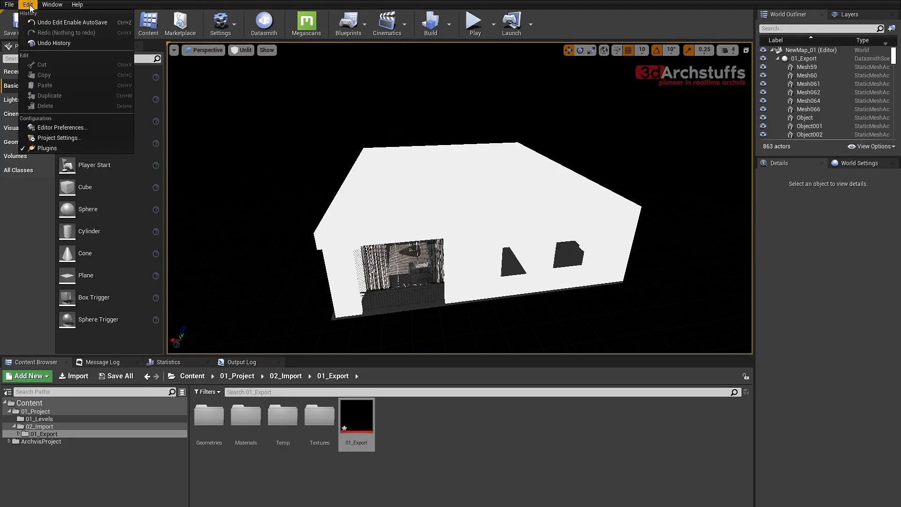
click(53, 138)
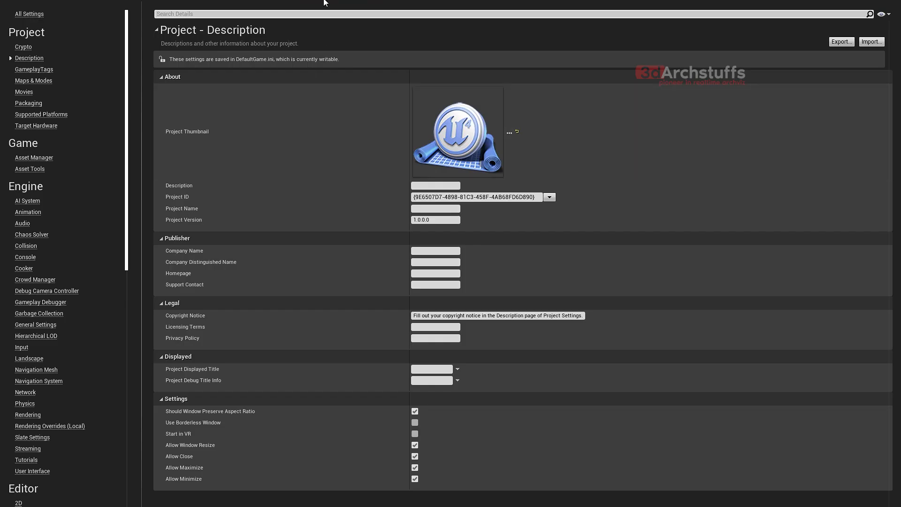
click(34, 81)
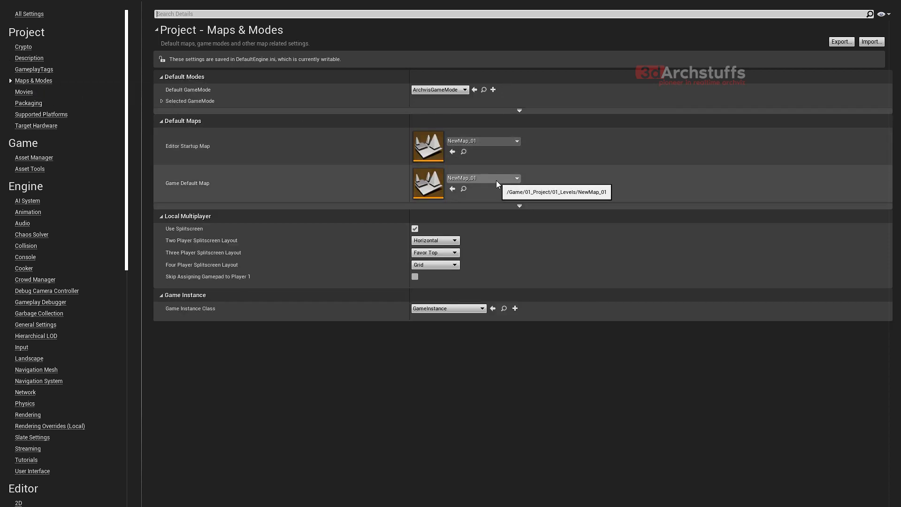
click(24, 416)
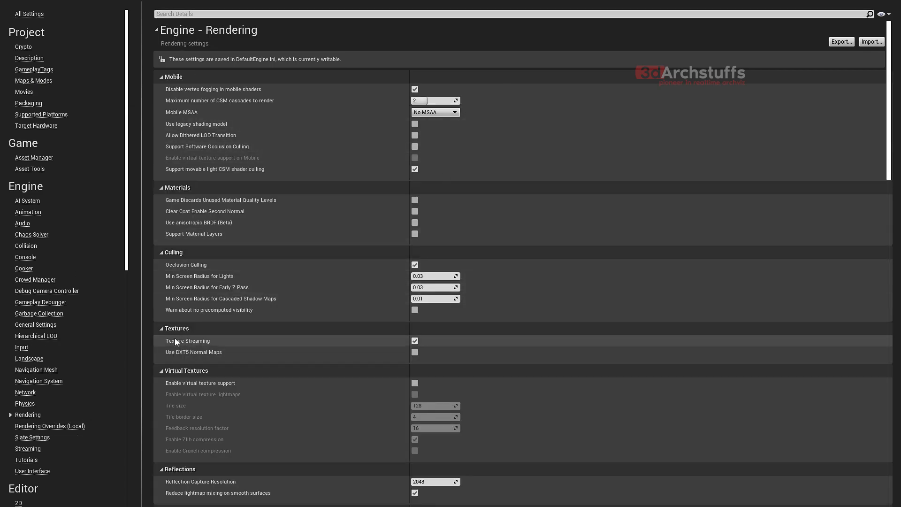
click(413, 342)
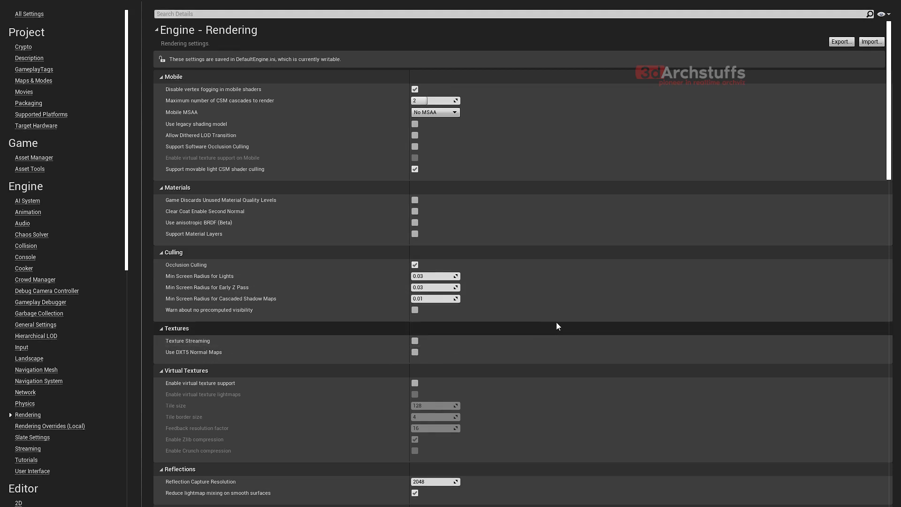
Set the Reflection Capture Resolution to 1024 in the Reflections section of the rendering settings.
scroll(556, 324, down, 2)
scroll(556, 322, down, 5)
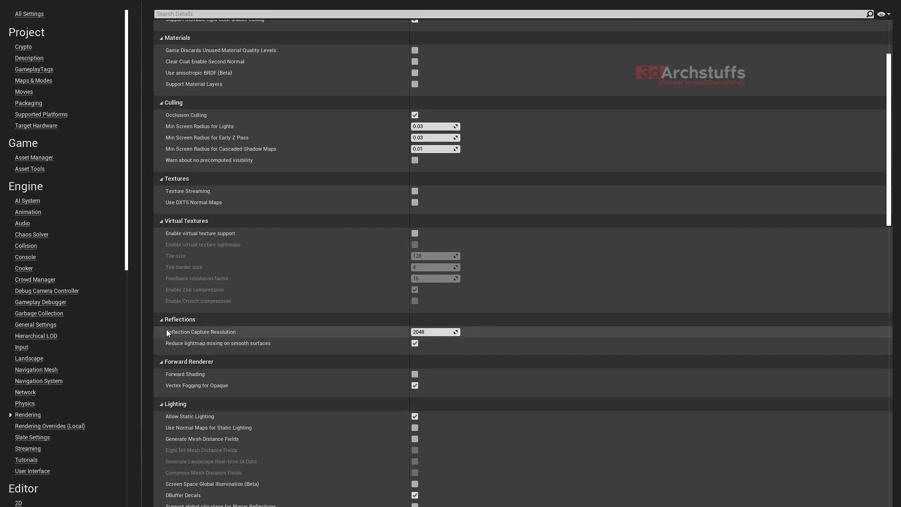
mouse_move(182, 333)
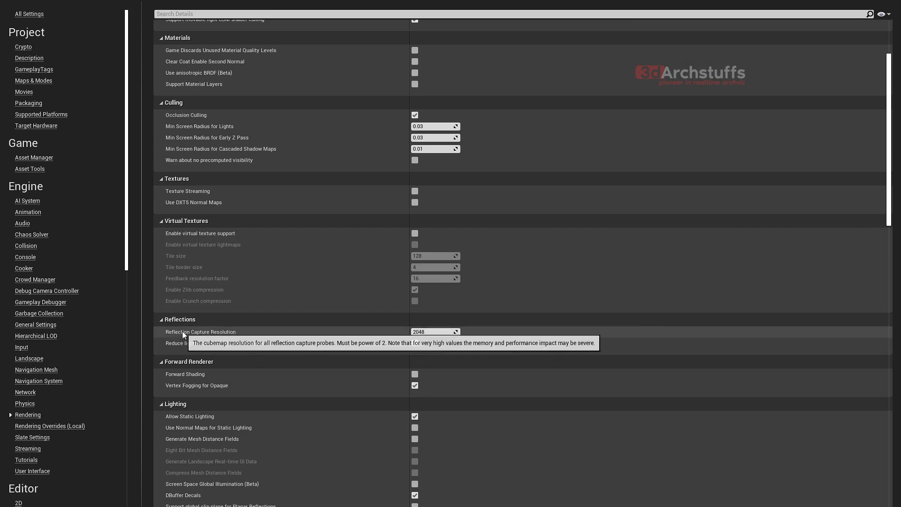
click(437, 332)
text(102)
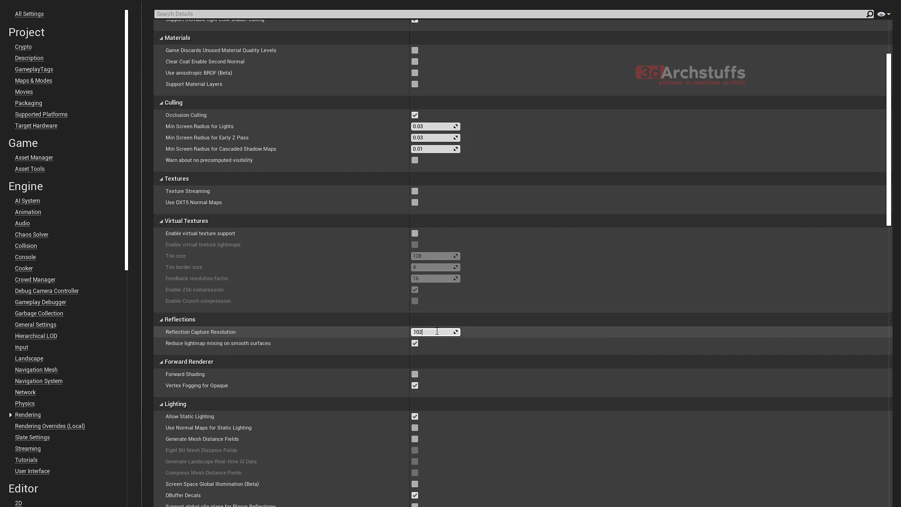
text(4)
key(Return)
Turn off Bloom, Ambient Occlusion, Ambient Occlusion Static Fraction and Auto Exposure in the Default Settings section of the rendering settings.
scroll(565, 266, down, 3)
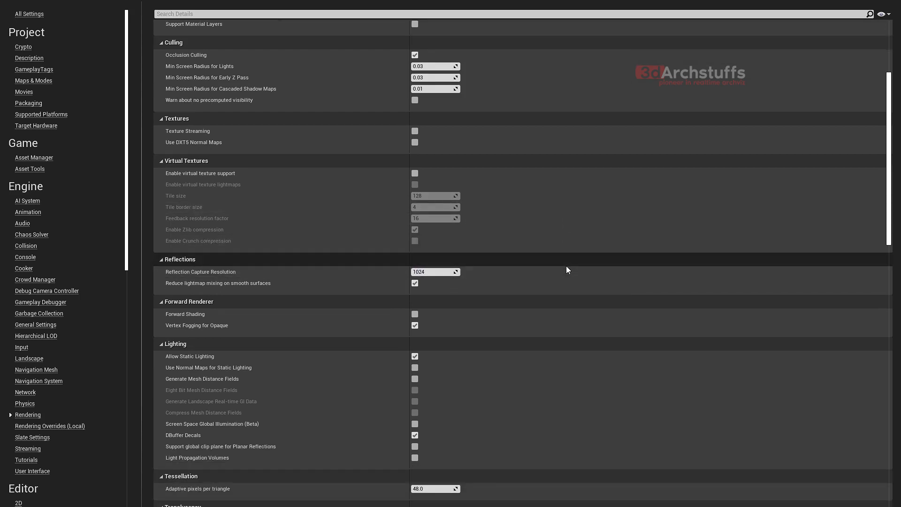
scroll(566, 265, down, 5)
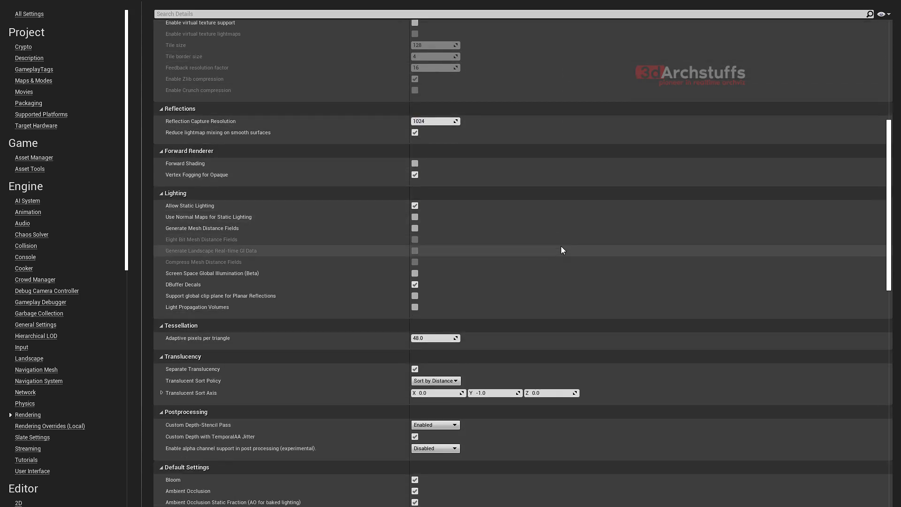
scroll(565, 229, down, 5)
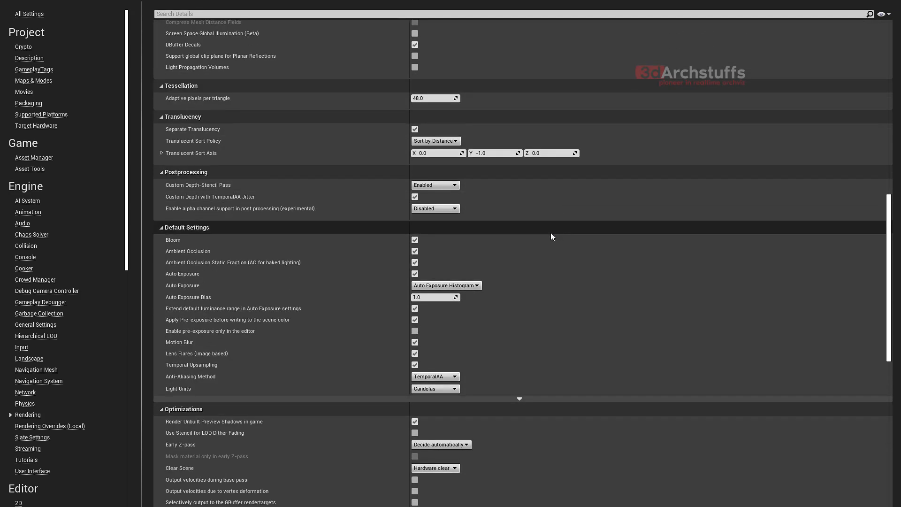
click(414, 239)
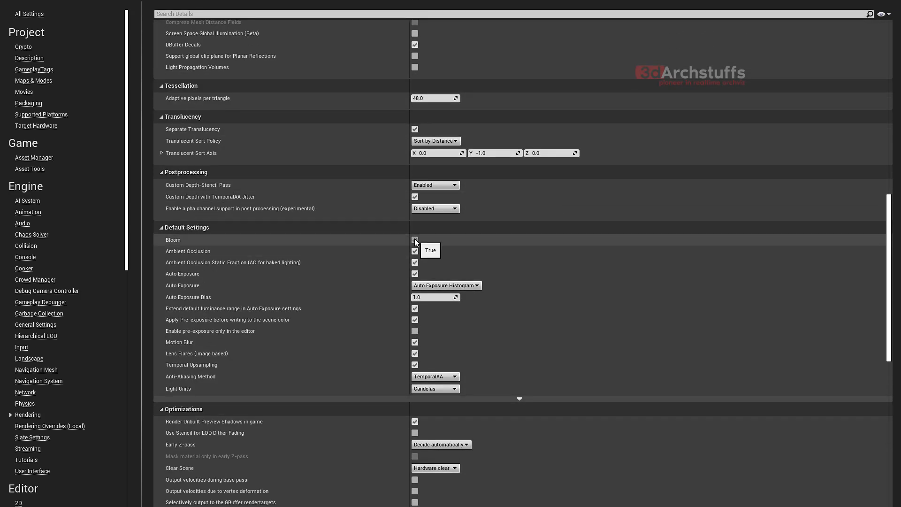
click(414, 252)
click(415, 262)
click(415, 273)
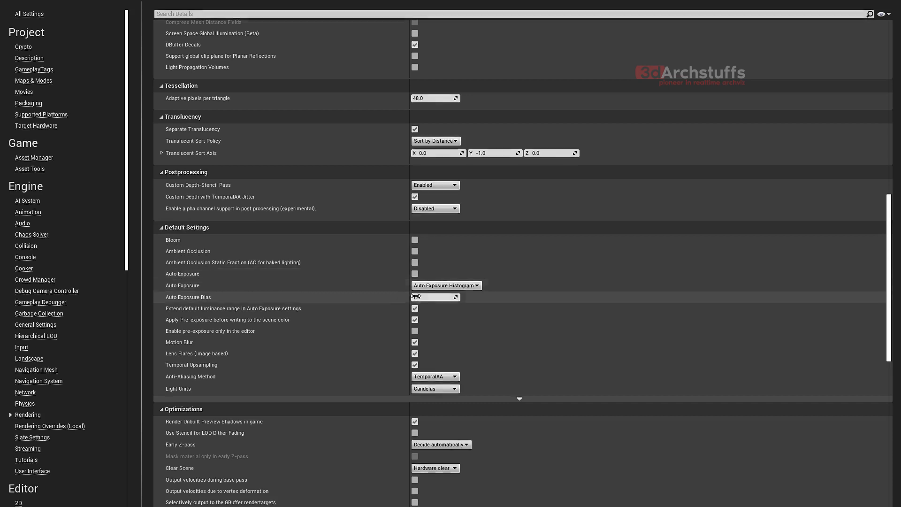
Turn off the extended default luminance range, pre-exposure before writing scene color, Motion Blur, Lens Flares and Temporal Upsampling.
click(414, 309)
click(415, 319)
click(414, 342)
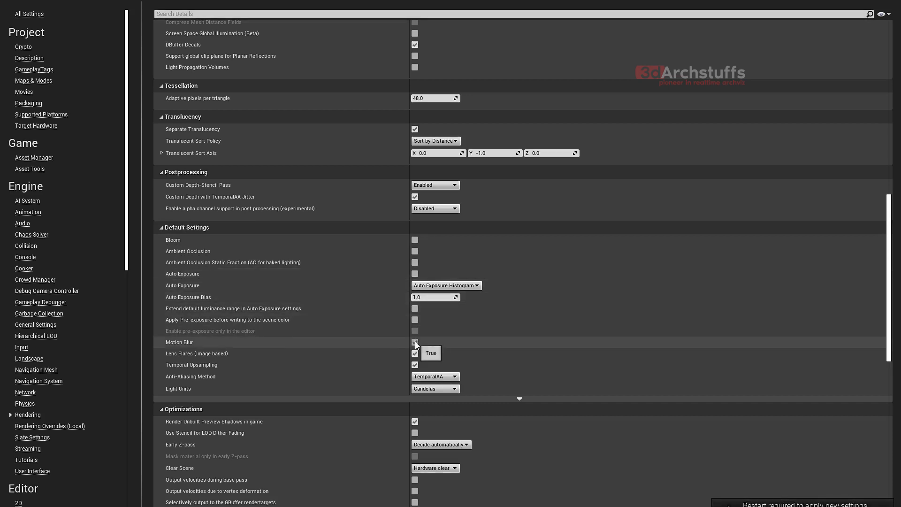
click(414, 354)
click(415, 364)
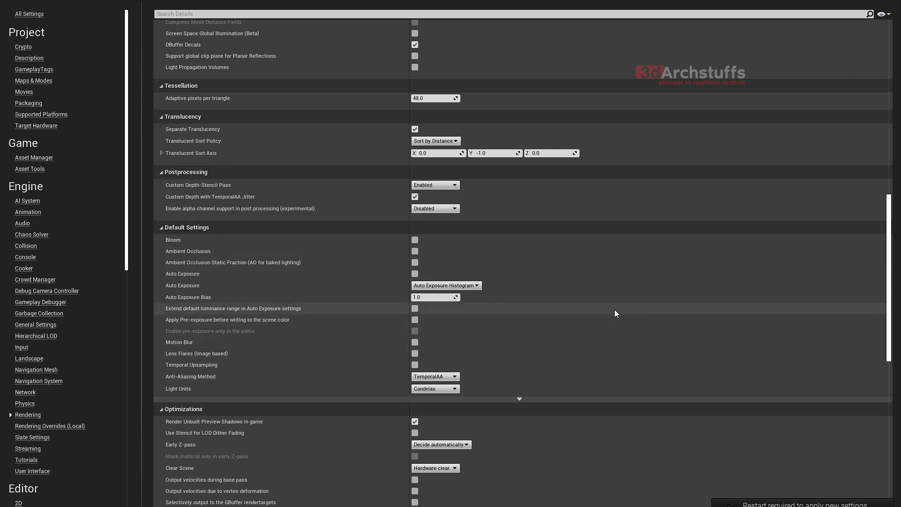
Set the GBuffer Format to High Precision Normals in the Optimizations section of the rendering settings.
scroll(629, 305, down, 2)
scroll(640, 299, down, 5)
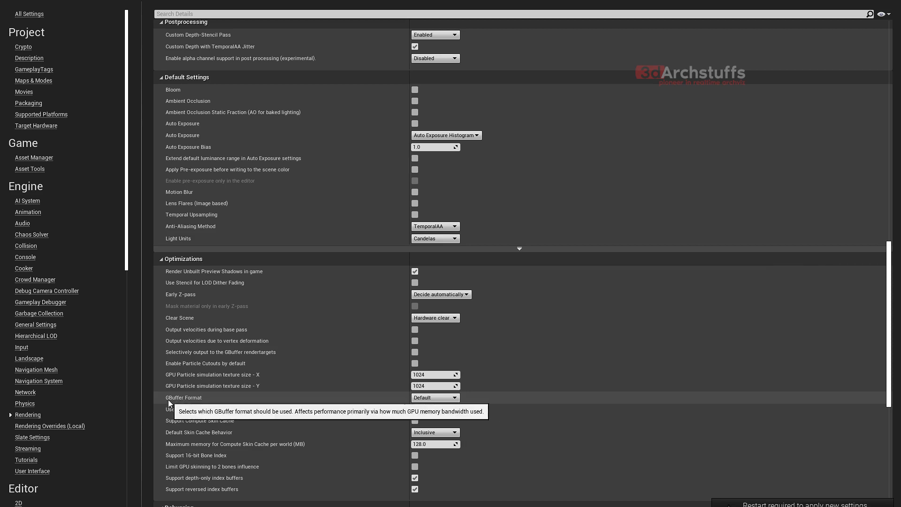
click(424, 398)
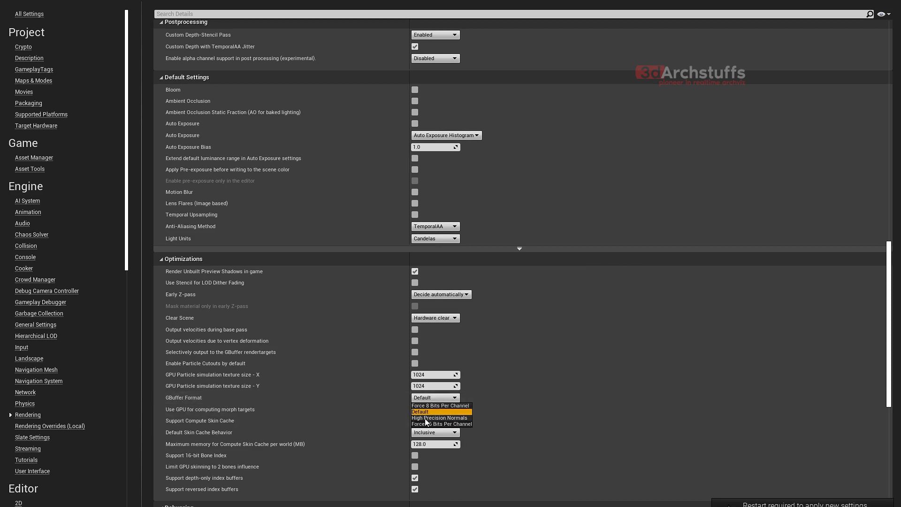
click(450, 418)
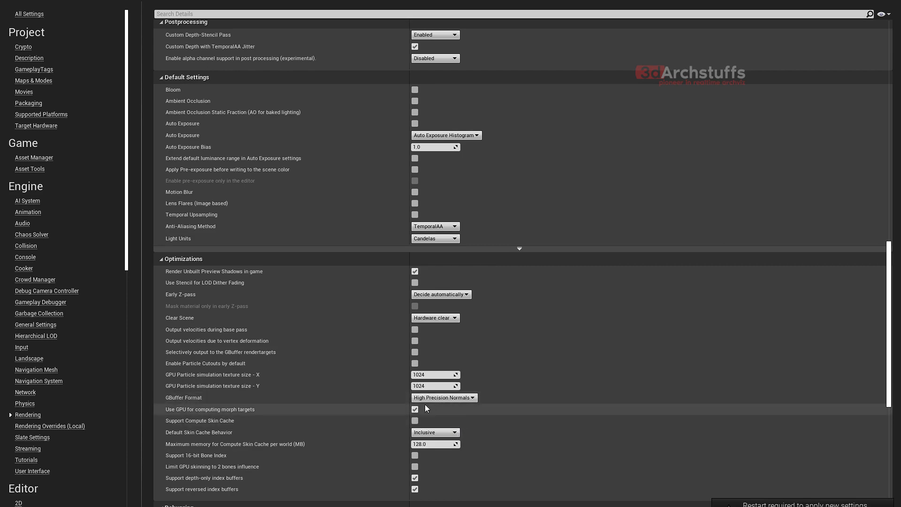
Enable Ray Tracing in the rendering settings and accept automatically enabling the skin cache.
scroll(691, 361, down, 10)
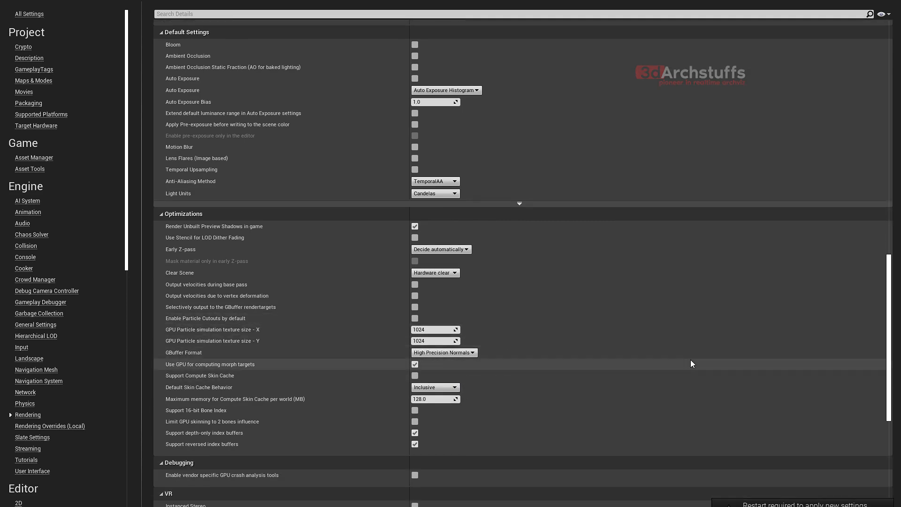
scroll(690, 364, down, 1)
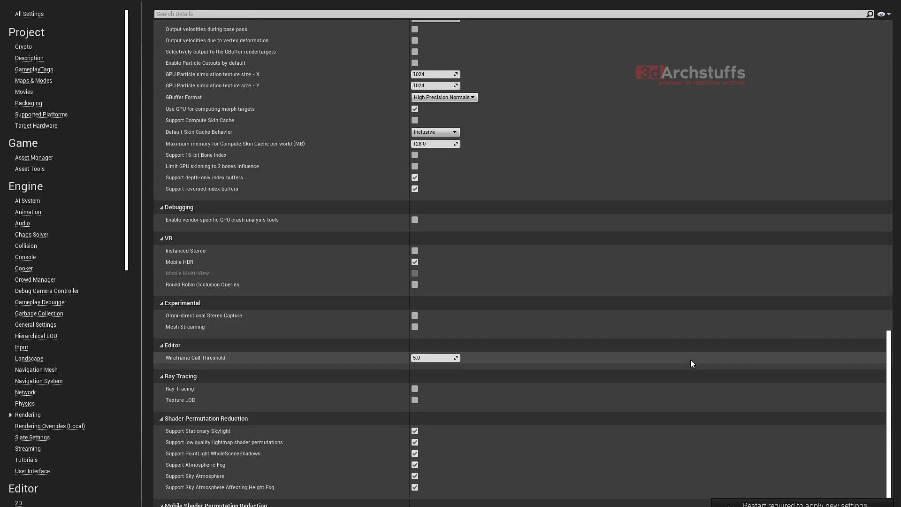
scroll(592, 296, down, 2)
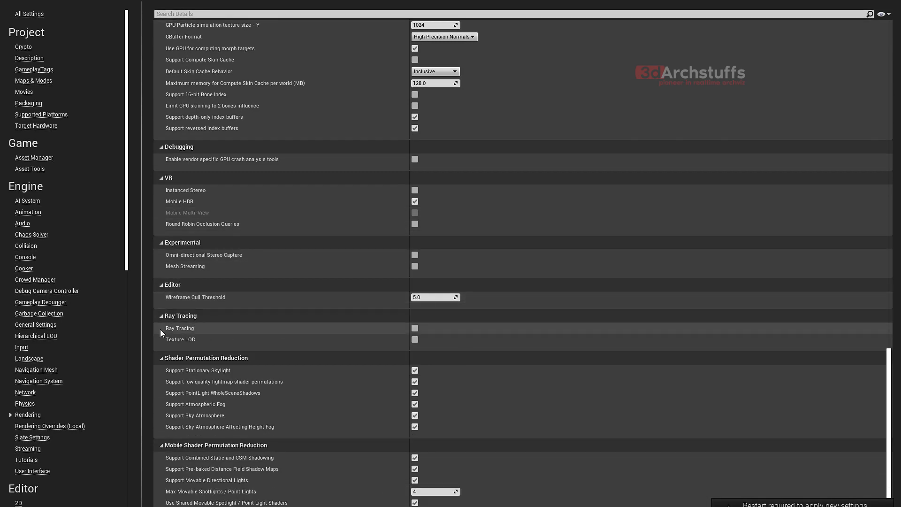
click(415, 329)
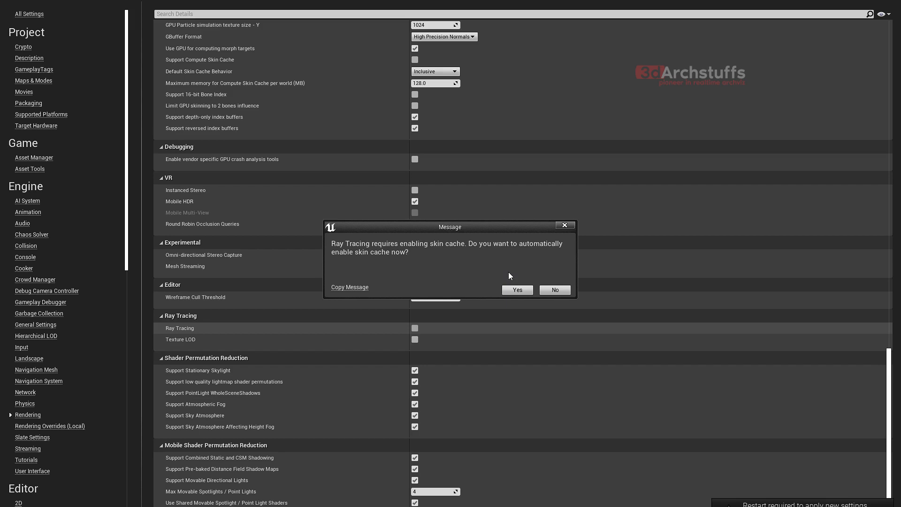
click(516, 290)
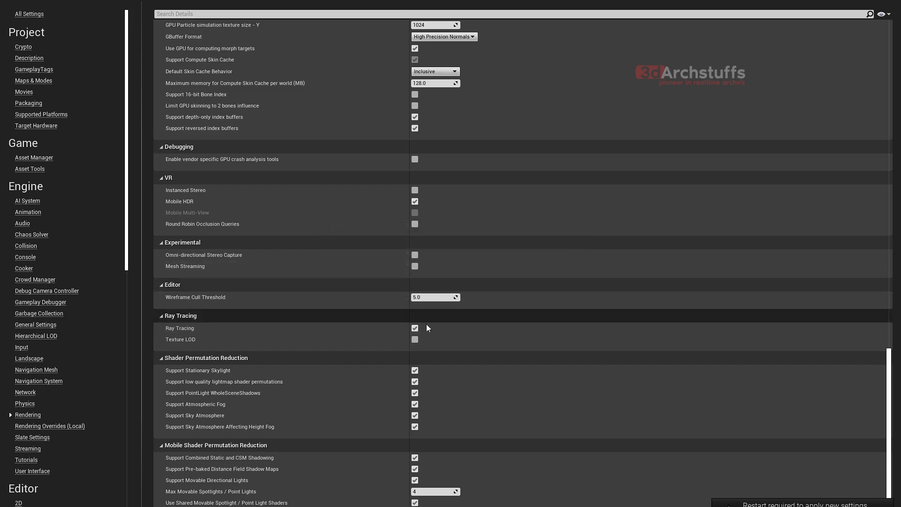
scroll(628, 247, up, 5)
scroll(624, 241, up, 7)
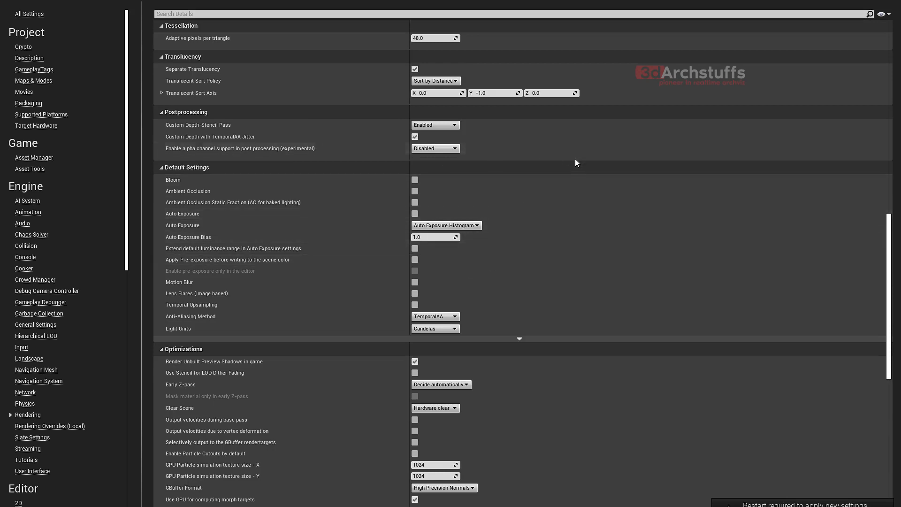
scroll(578, 198, down, 2)
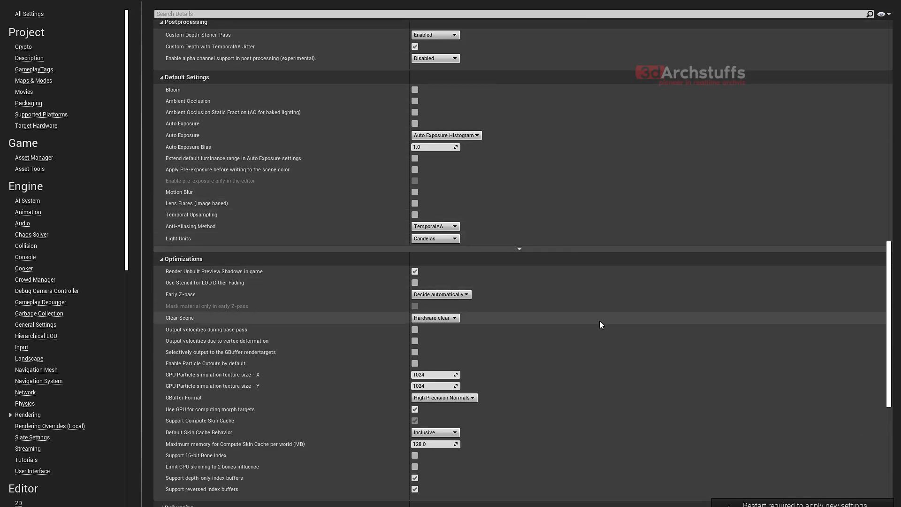
scroll(597, 318, down, 1)
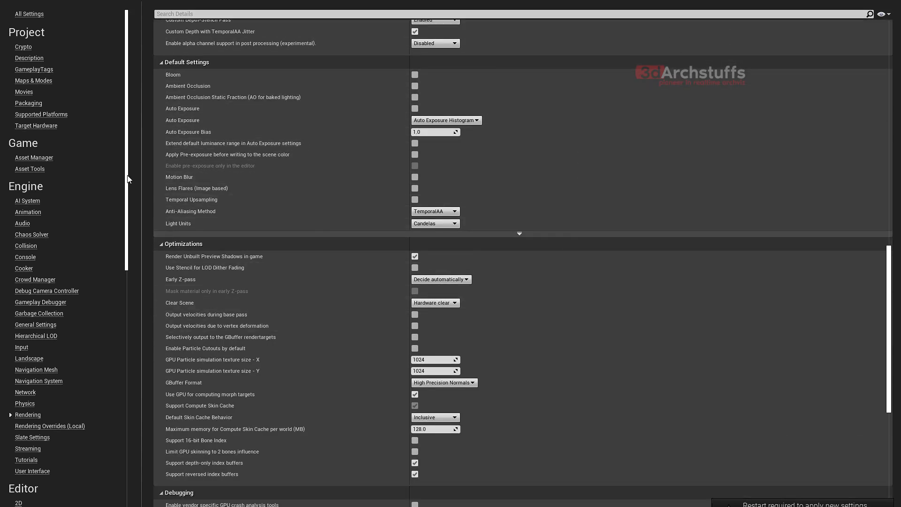
Set the Default RHI to DirectX 12 in the project's Platforms - Windows settings.
drag(127, 178, 128, 418)
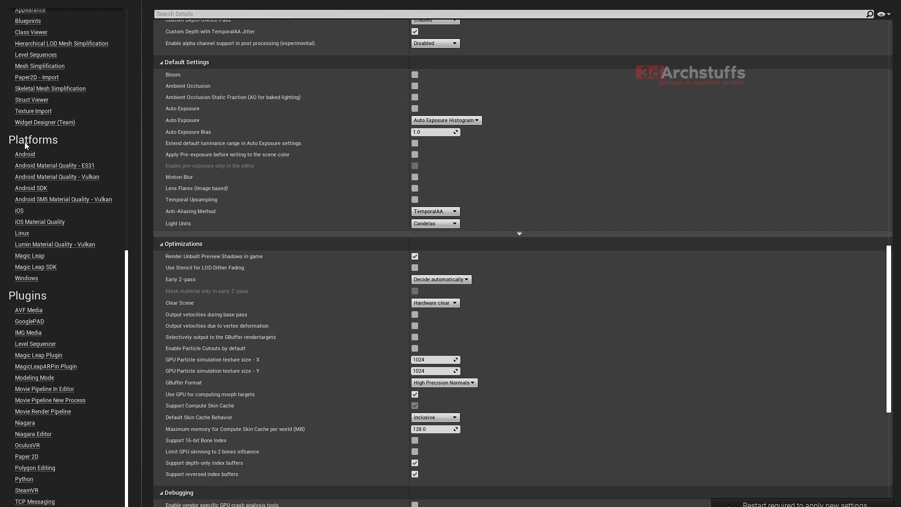
click(27, 279)
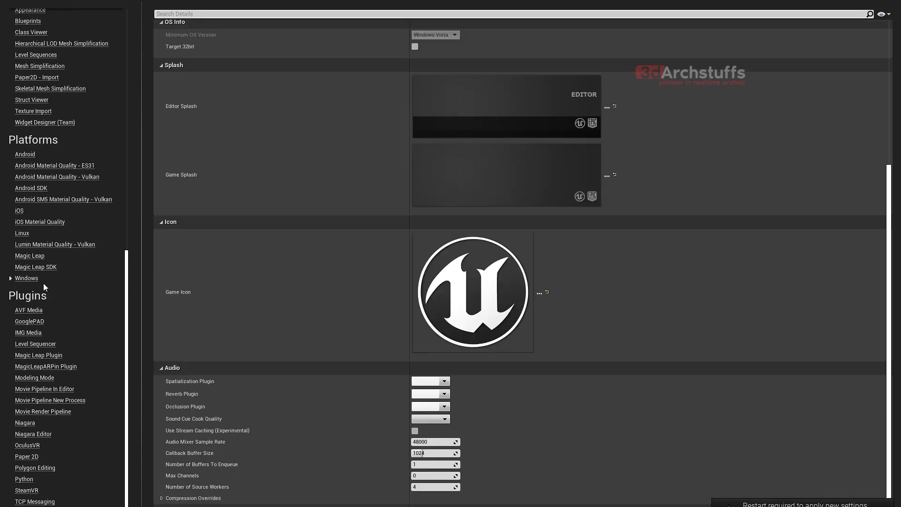
drag(889, 257, 868, 103)
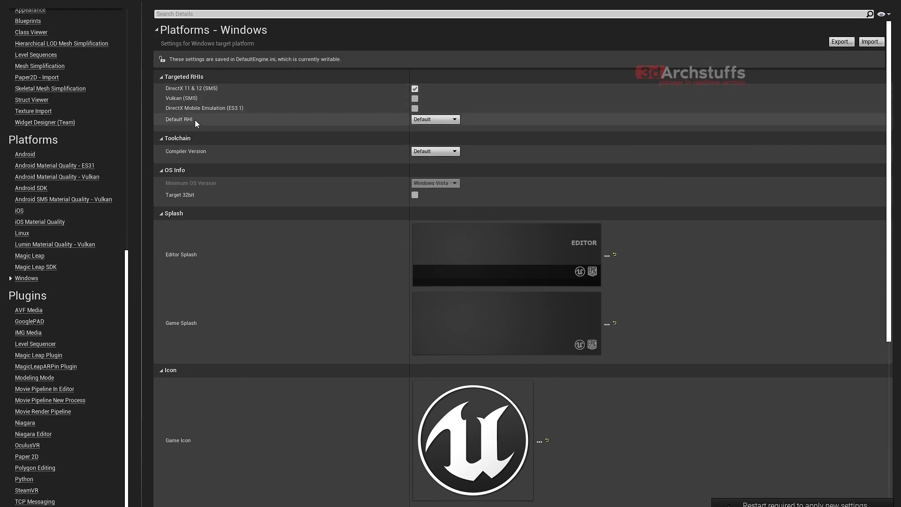
click(445, 120)
click(430, 139)
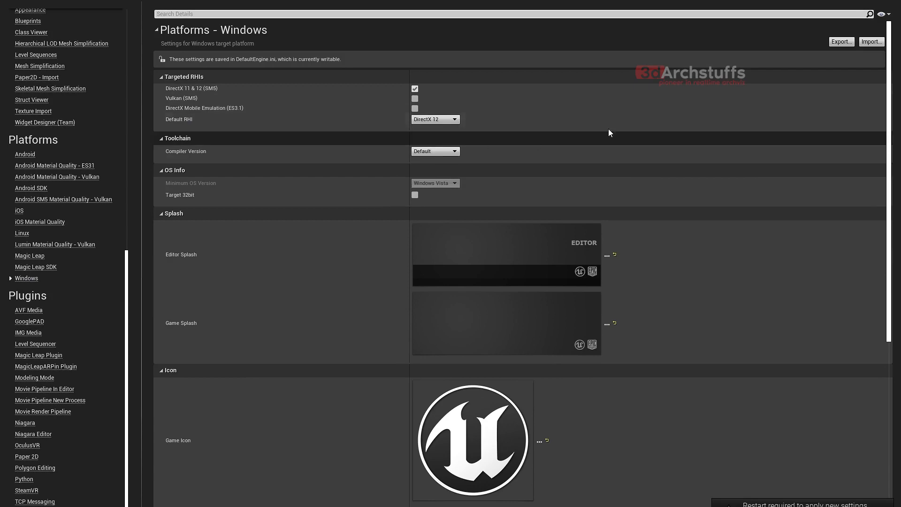
Check the engine version and active graphics RHI in the main level editor, and return to the project settings.
click(55, 0)
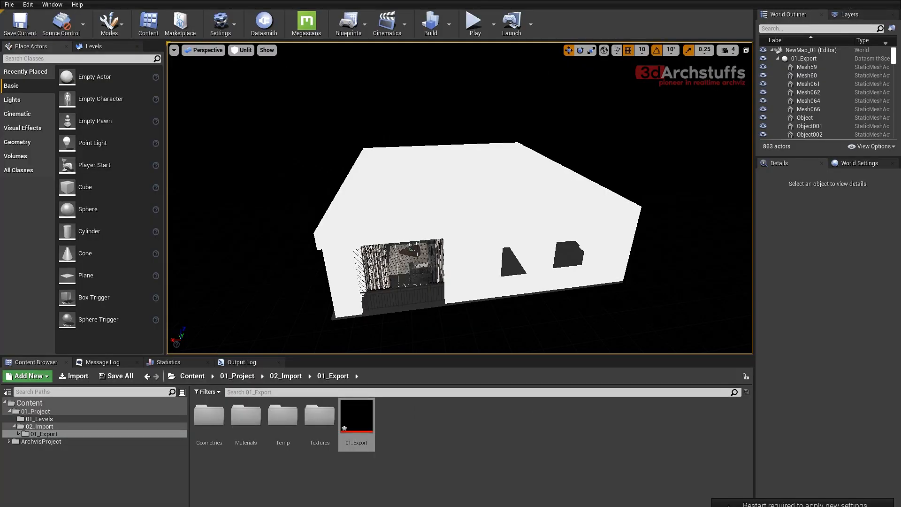
mouse_move(848, 0)
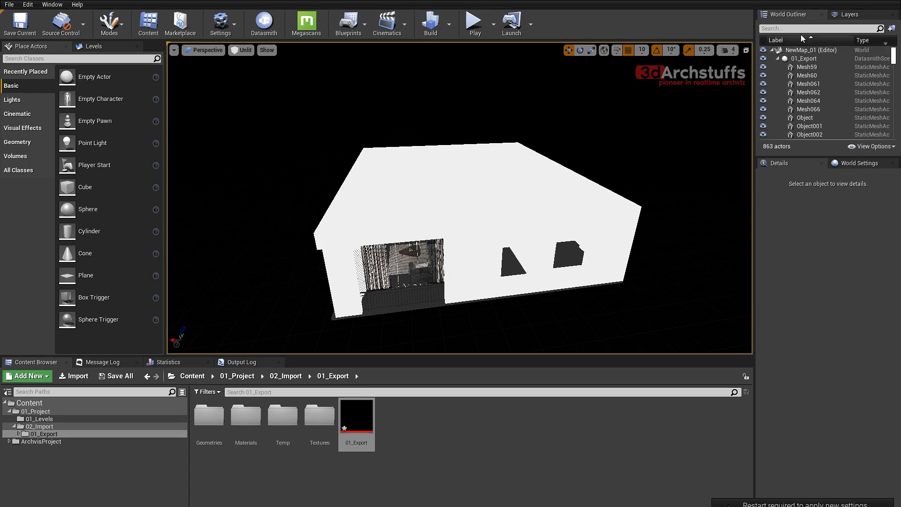
mouse_move(808, 1)
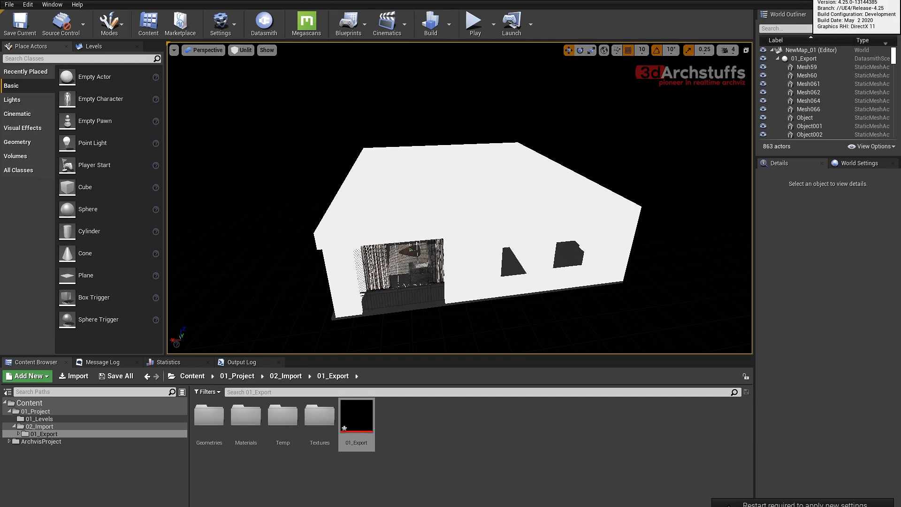
click(329, 1)
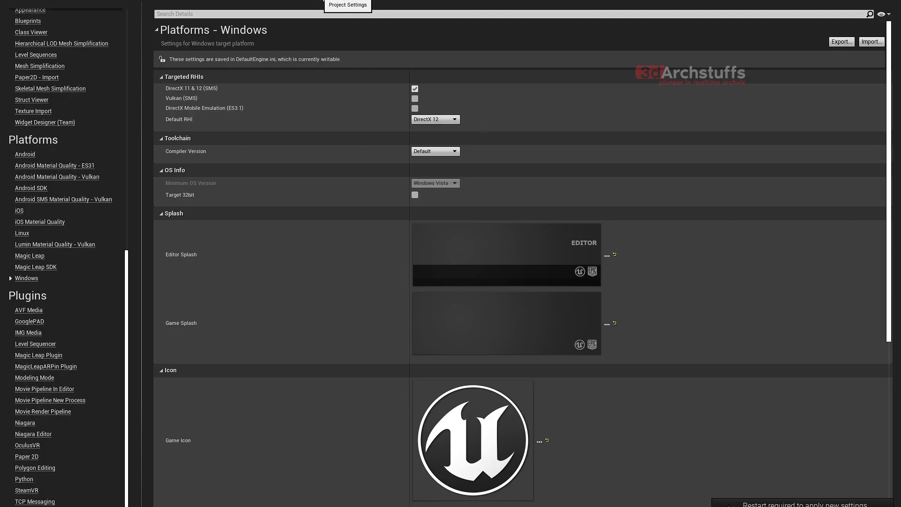
scroll(52, 211, up, 5)
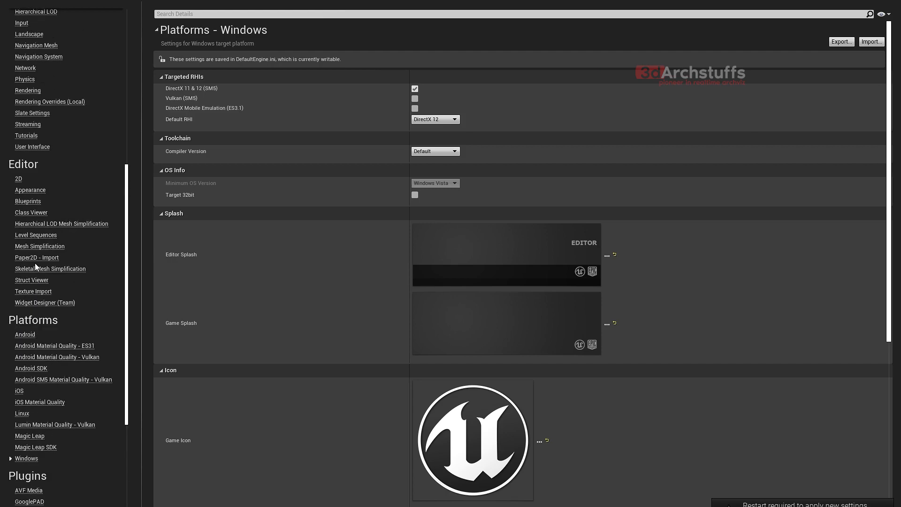
Review the Engine - Rendering settings and the Platforms - Windows settings in the project settings.
scroll(50, 184, up, 2)
click(28, 166)
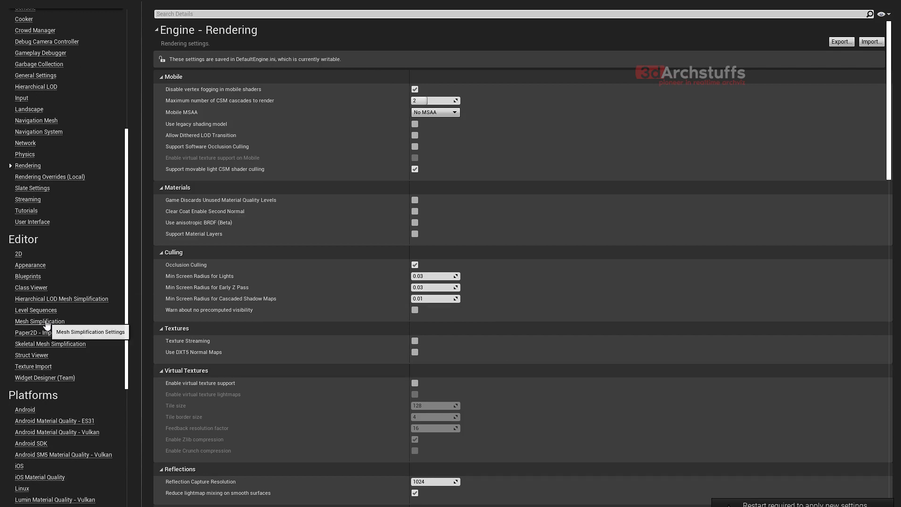
scroll(39, 305, down, 10)
scroll(40, 305, down, 1)
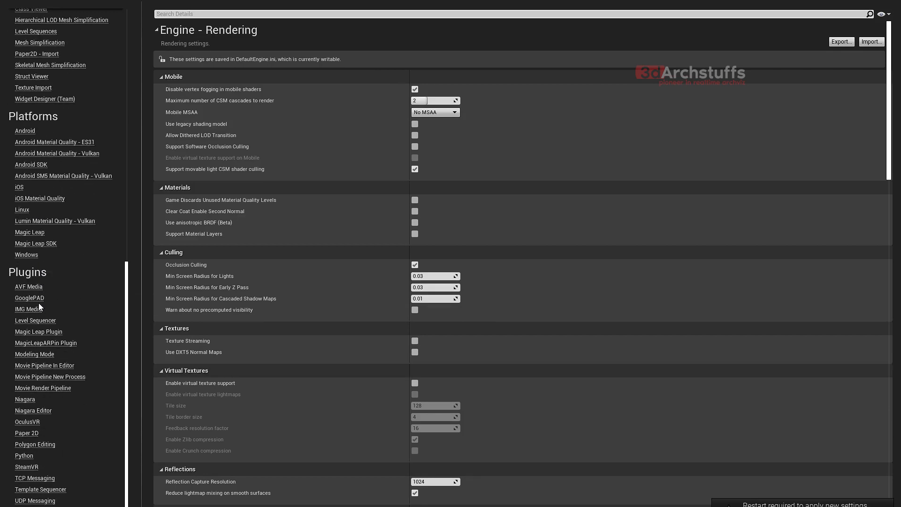
click(26, 255)
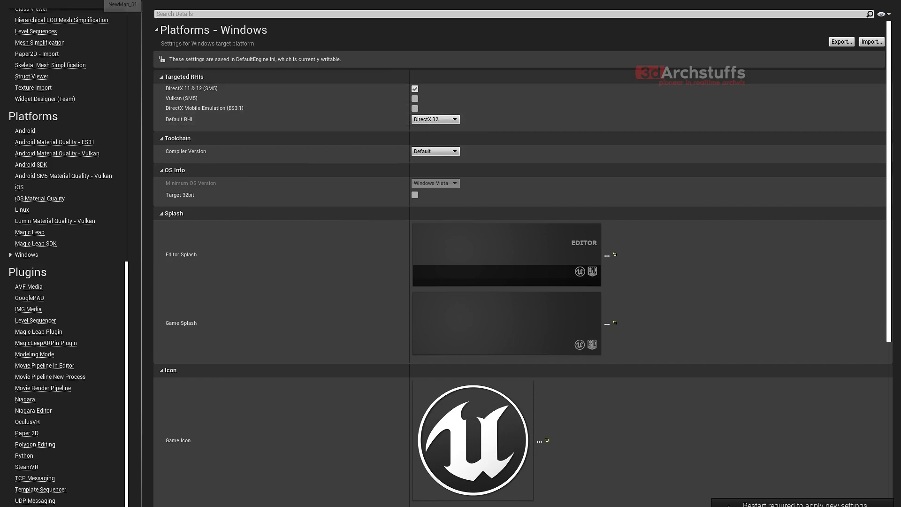
Return to the NewMap_01 level editor and save all unsaved levels and assets.
click(84, 1)
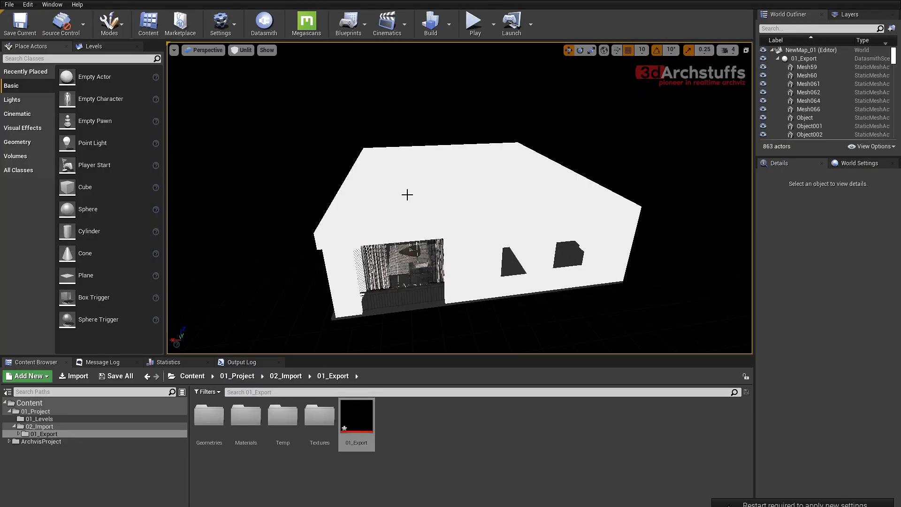
click(12, 4)
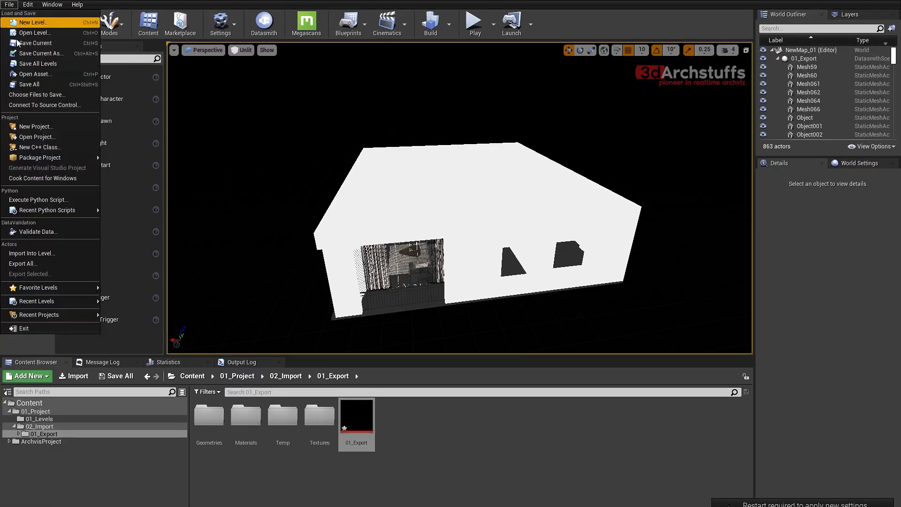
click(37, 83)
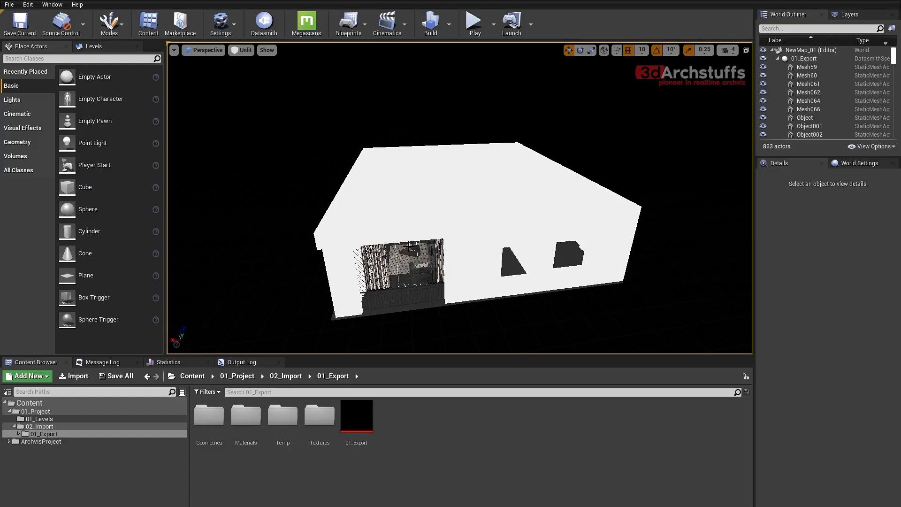
Find the Post Process Volume actor by searching for "post" and place one near the building's roof, at about X 20, Y 90, Z 470.
alt+drag(476, 190, 508, 191)
mouse_move(474, 151)
alt+mouse_down()
mouse_move(458, 158)
mouse_move(487, 169)
mouse_move(472, 168)
alt+mouse_up()
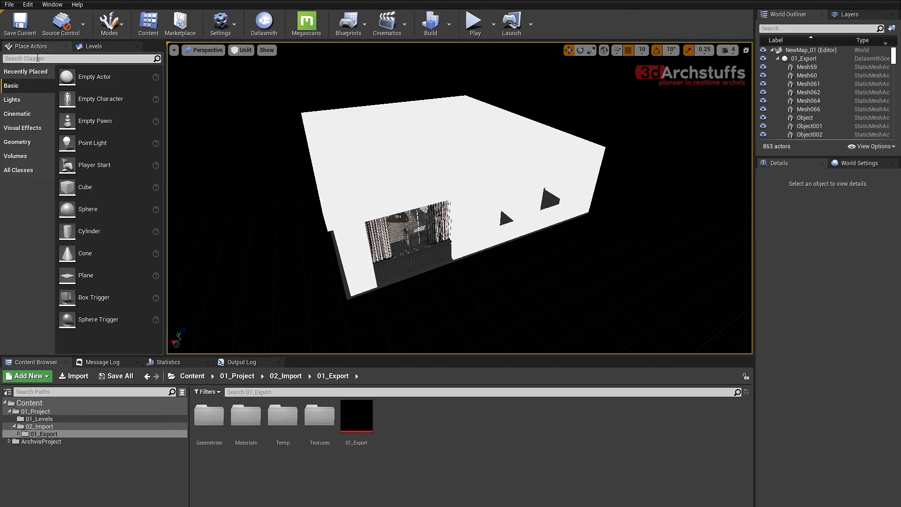
text(p)
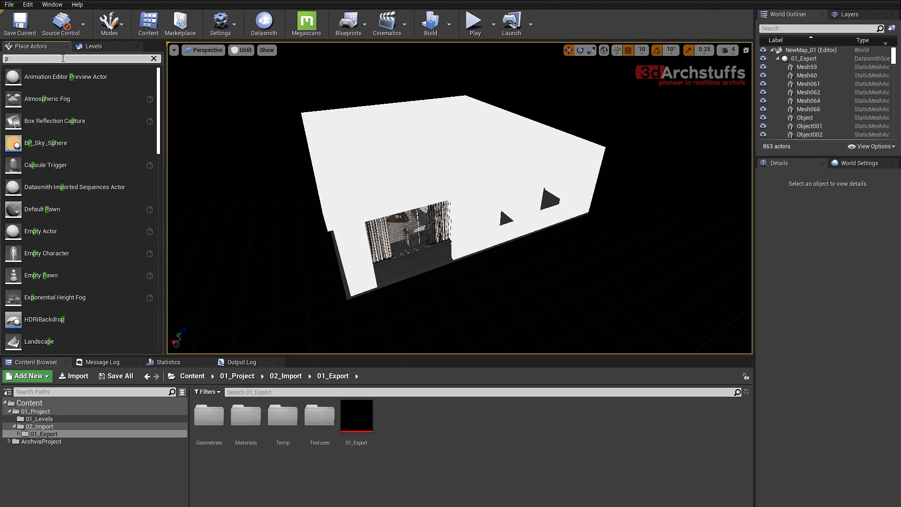
text(ost)
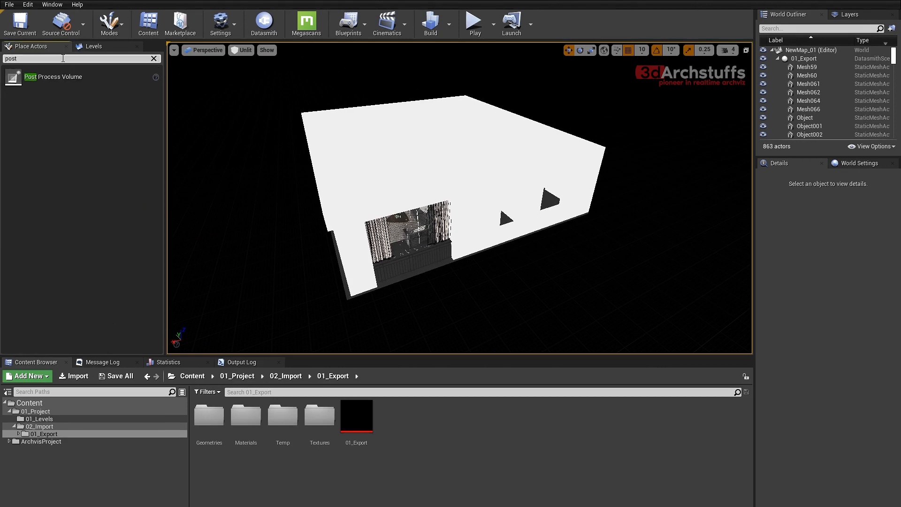
drag(47, 78, 418, 117)
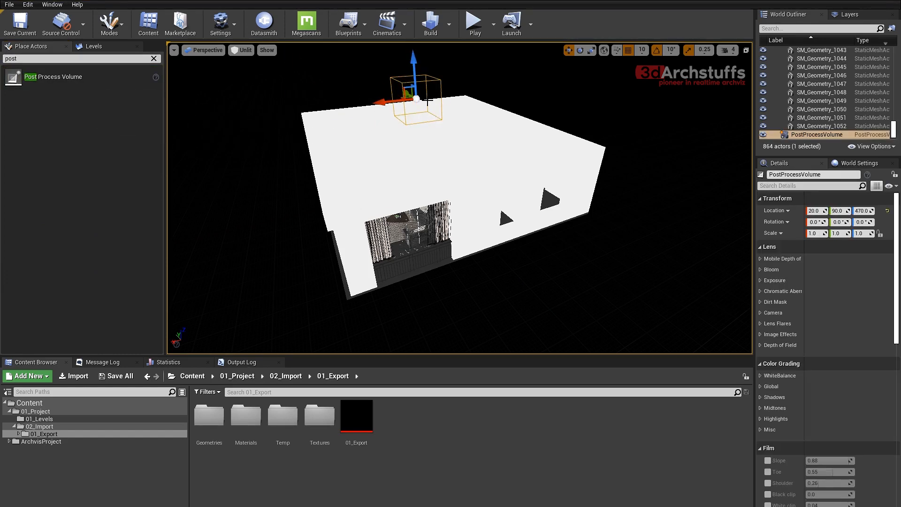
Bring the Layers panel forward and close it.
click(856, 16)
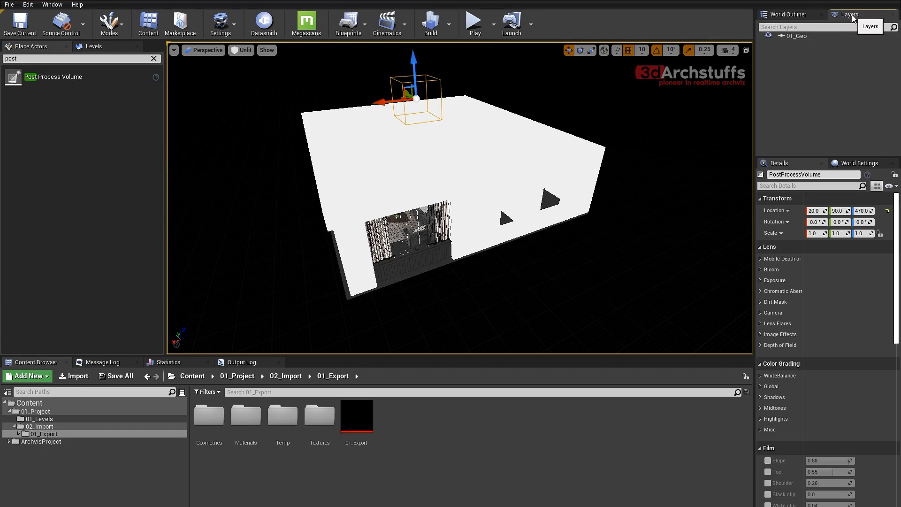
click(60, 7)
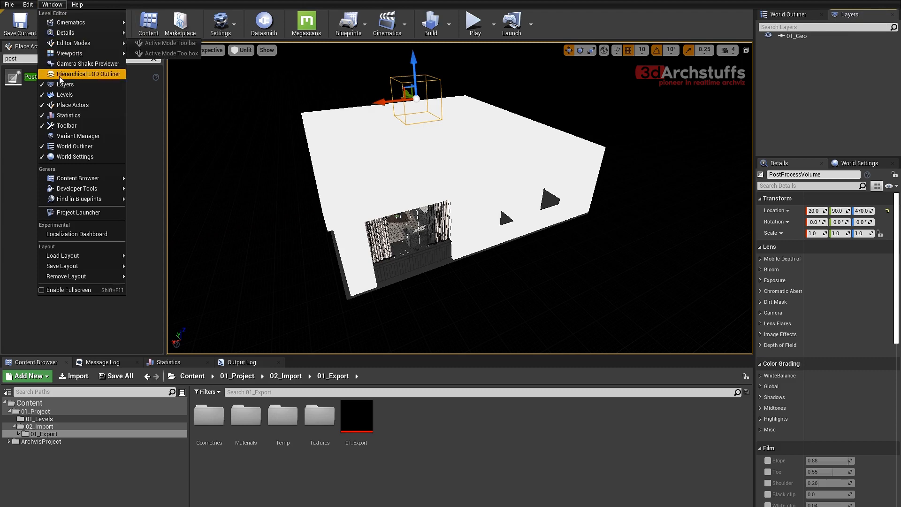
click(66, 84)
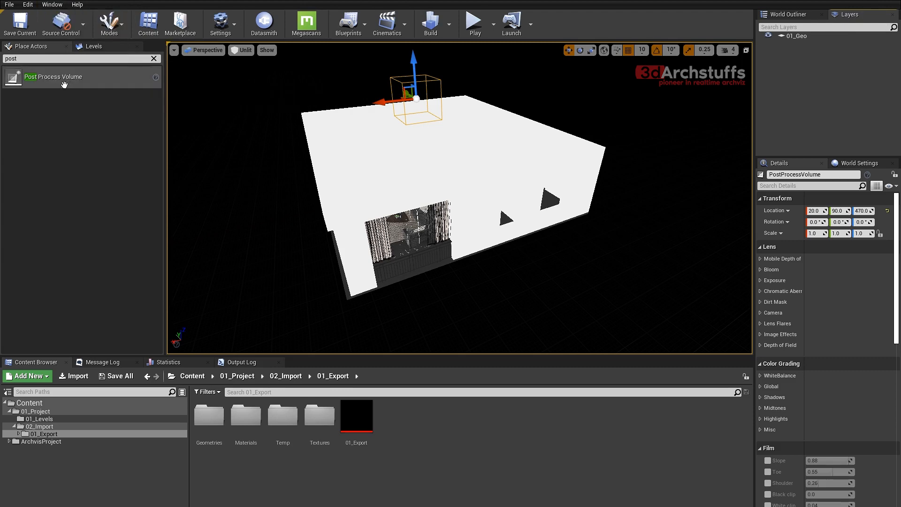
click(891, 14)
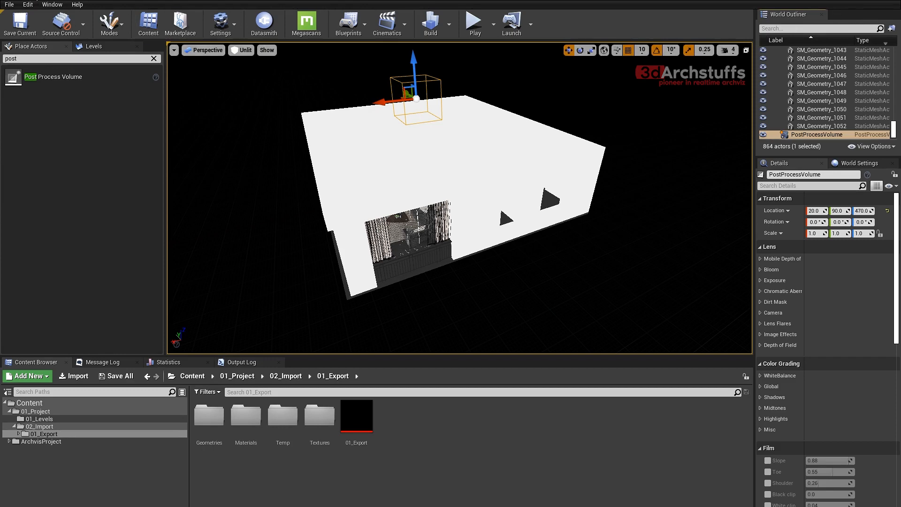
Reopen the Layers panel and add the selected post process volume to a new layer named 02_PPV.
click(50, 5)
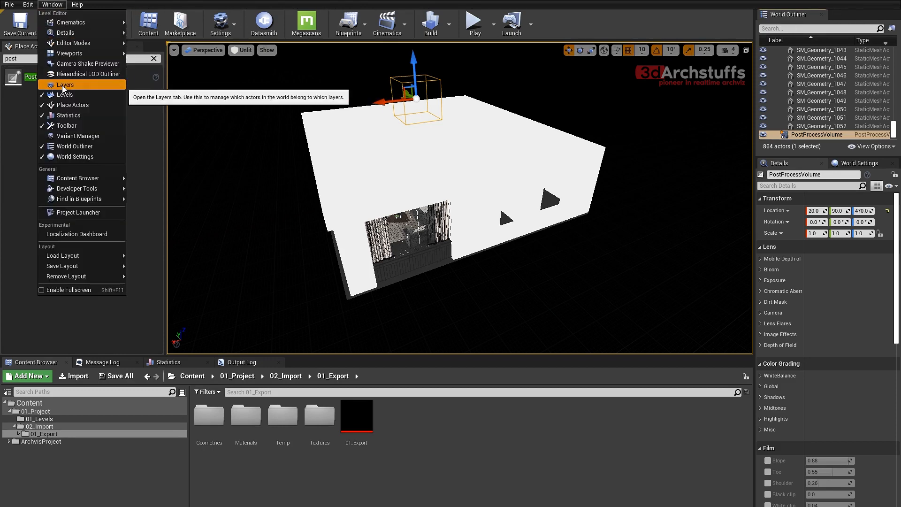
click(63, 87)
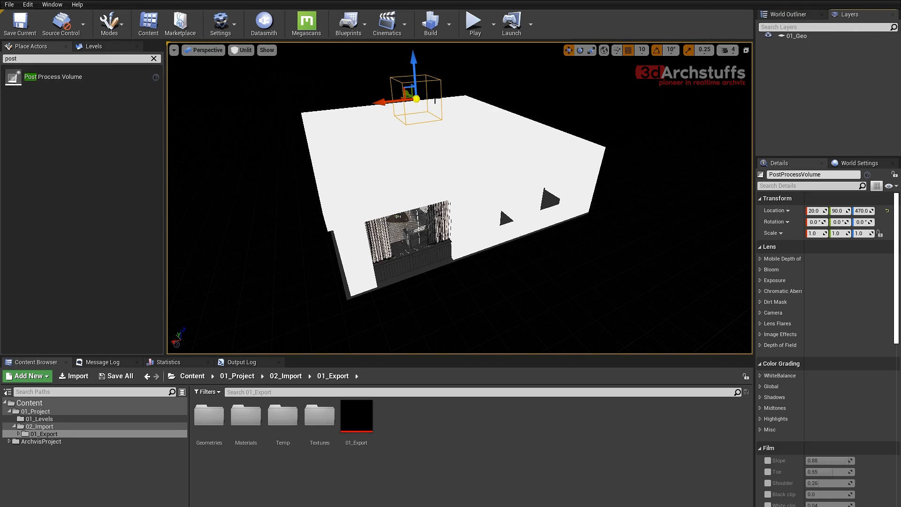
right_click(805, 62)
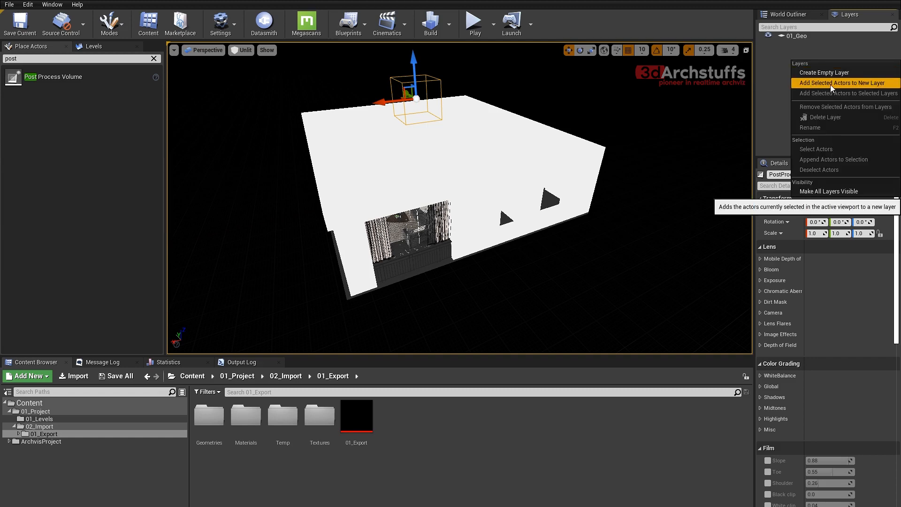
click(860, 83)
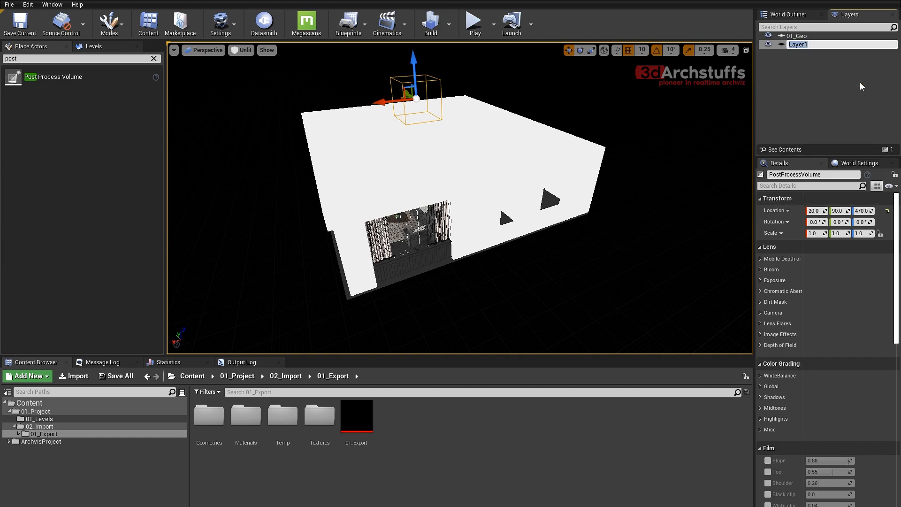
text(02_PPV)
key(Return)
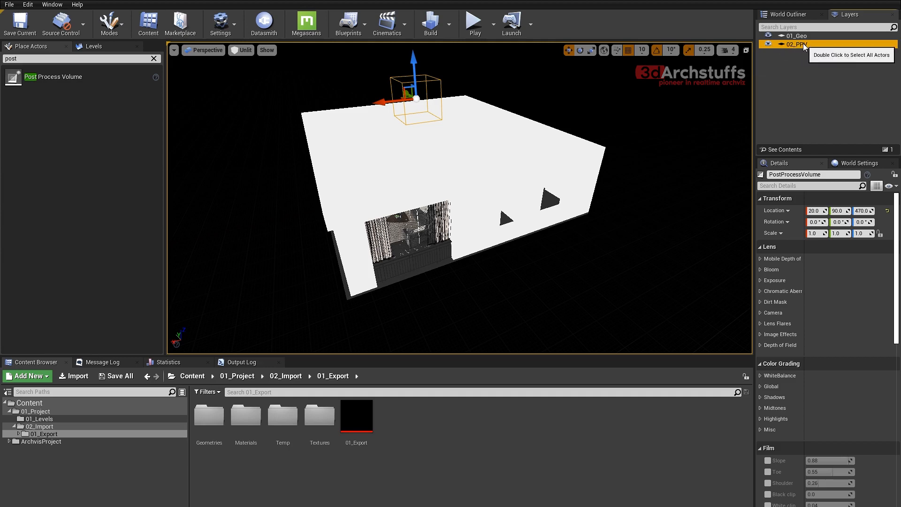
Clear the current selection and reselect the post process volume through the 02_PPV layer.
click(502, 156)
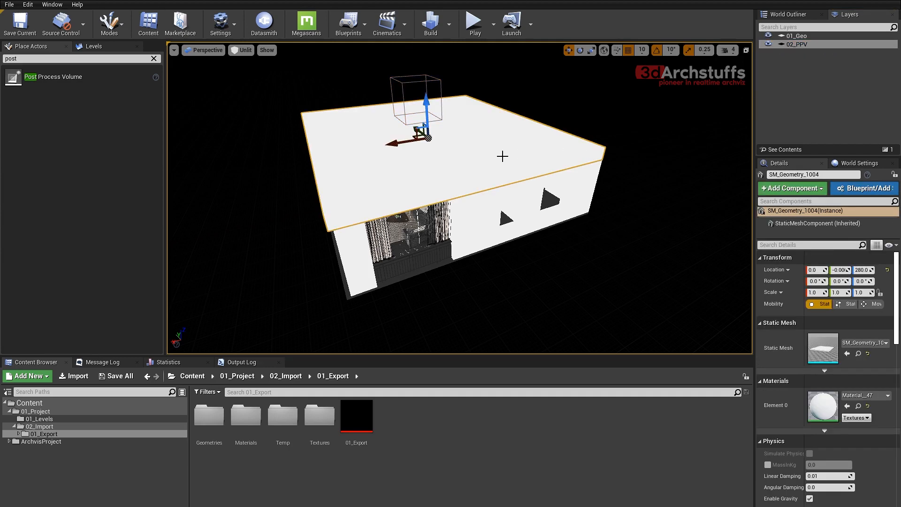
key(Escape)
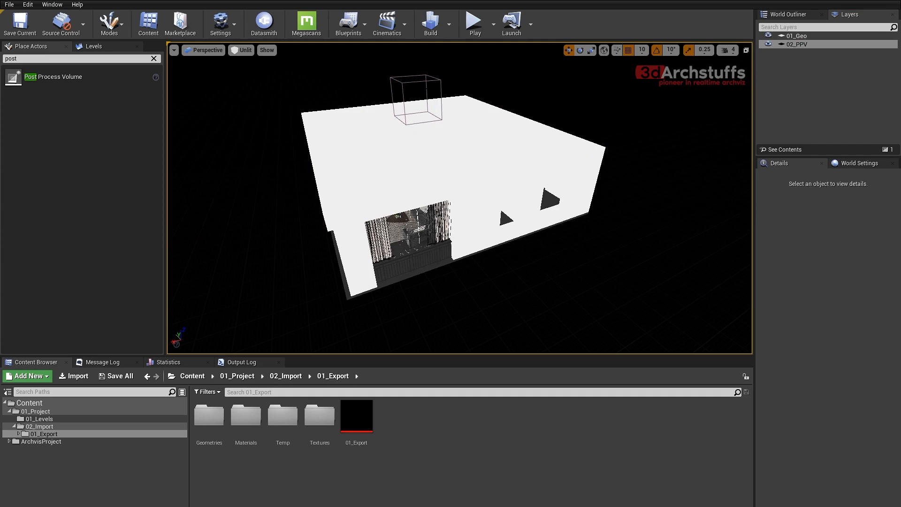
click(432, 121)
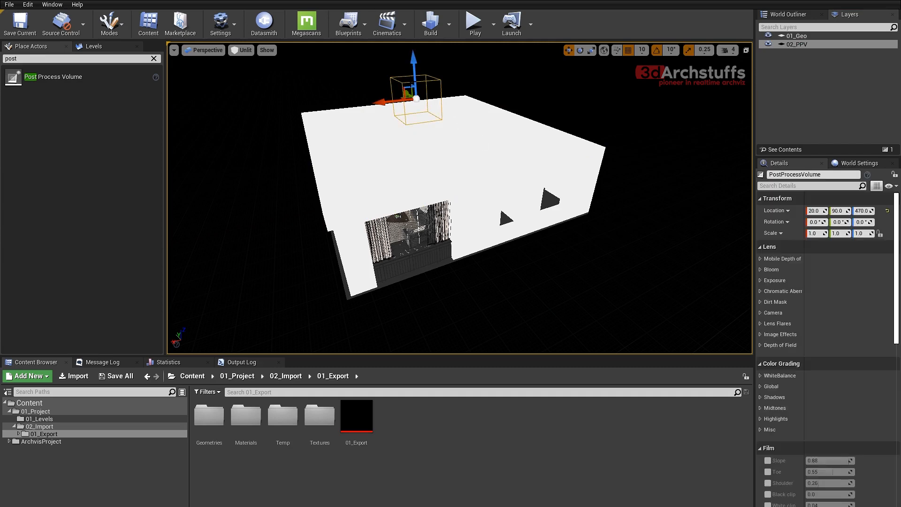
key(Escape)
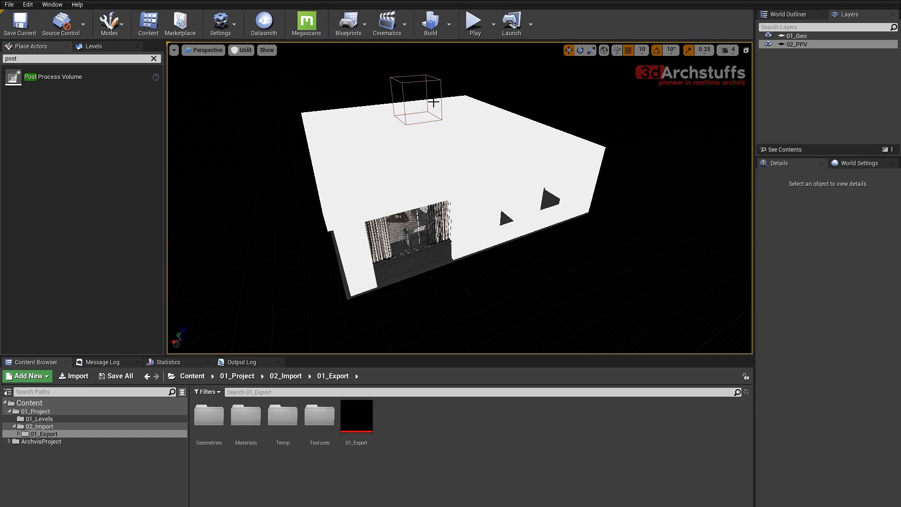
double_click(805, 45)
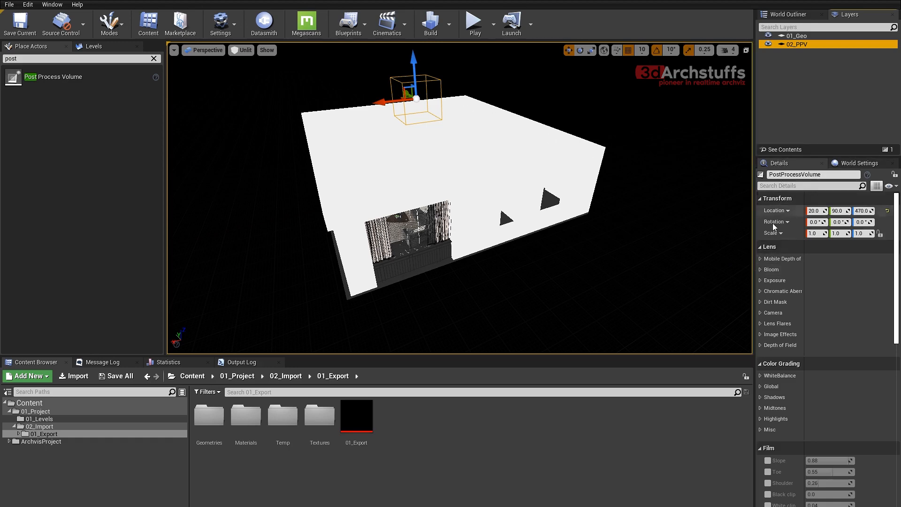
Enable the Bloom Intensity override on the post process volume and set it to 0.1.
click(759, 269)
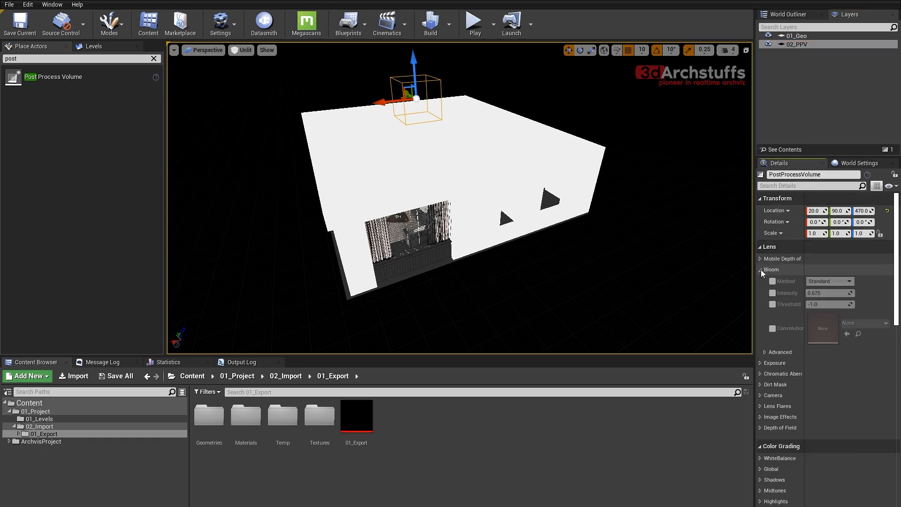
click(771, 293)
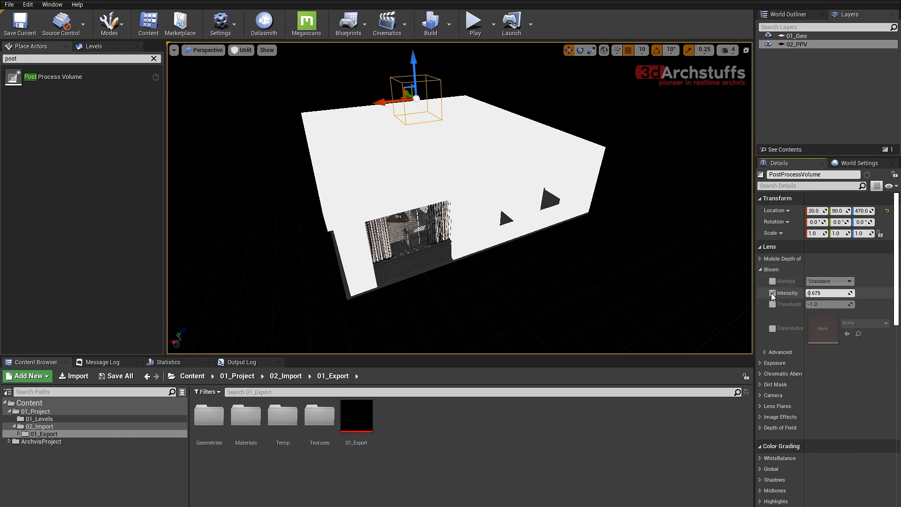
click(826, 292)
text(.1)
Enable the Exposure Compensation override in the post process volume's Exposure settings.
scroll(819, 342, down, 3)
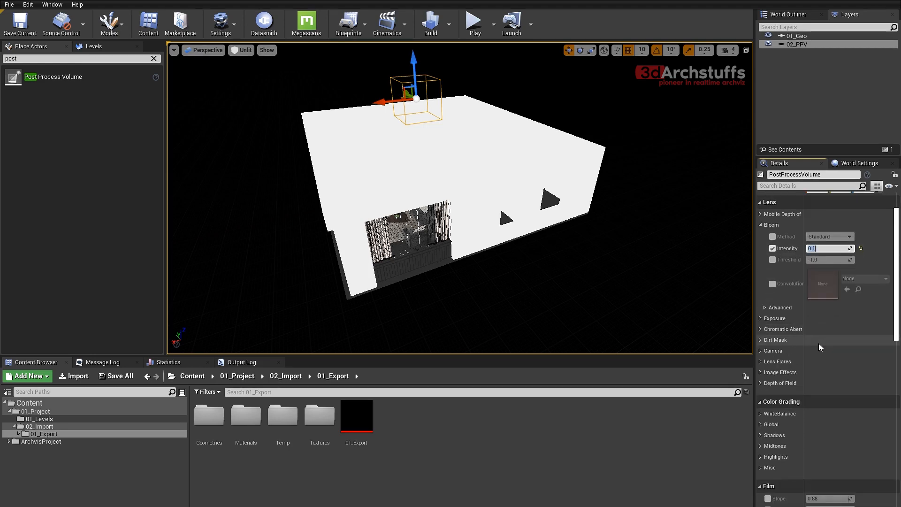
click(761, 318)
scroll(834, 317, down, 3)
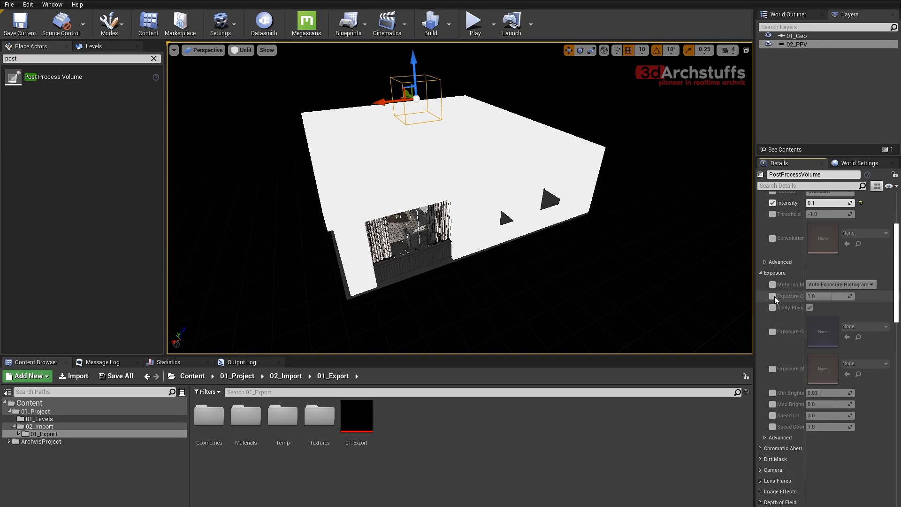
click(772, 296)
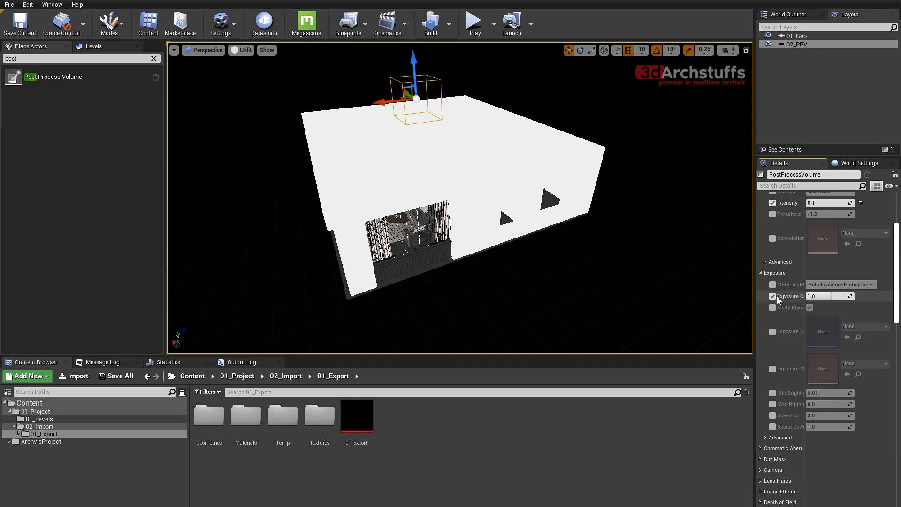
Enable the exposure's Min Brightness and Max Brightness overrides and set both to 1.
scroll(801, 297, down, 2)
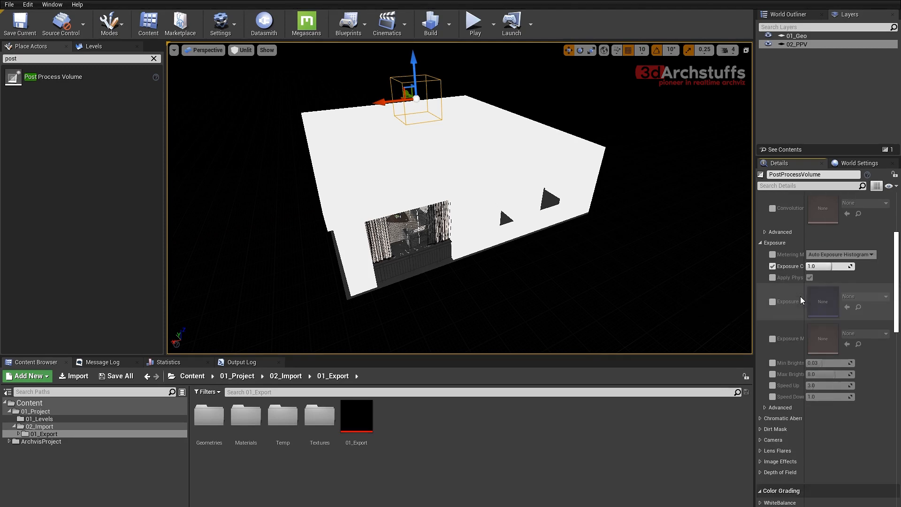
click(772, 362)
click(772, 374)
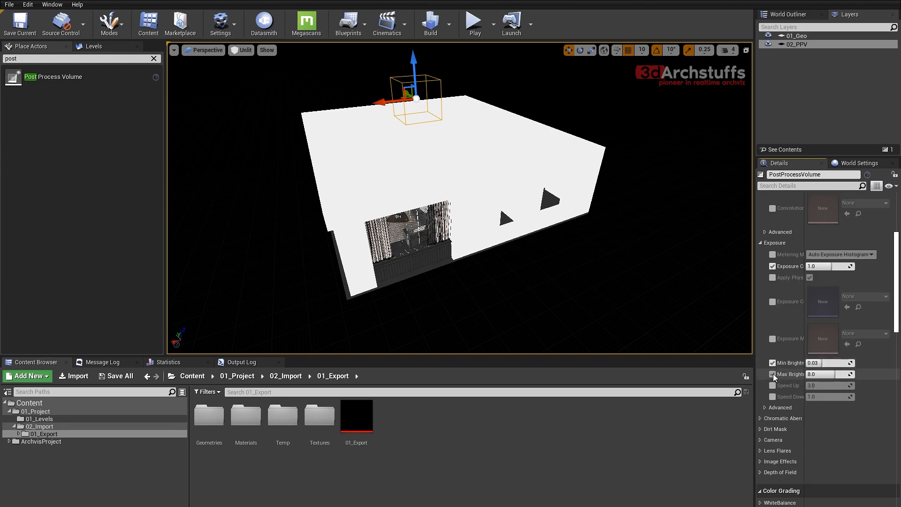
click(825, 363)
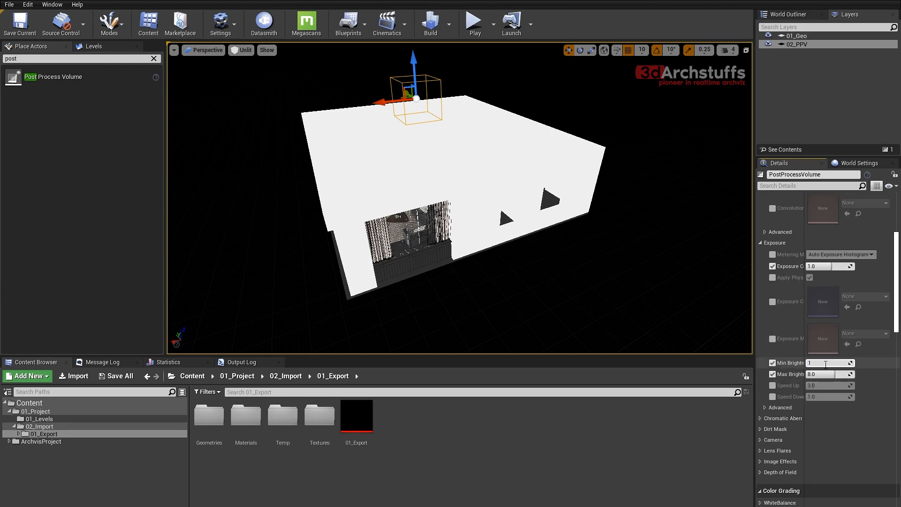
text(1)
key(Return)
click(831, 374)
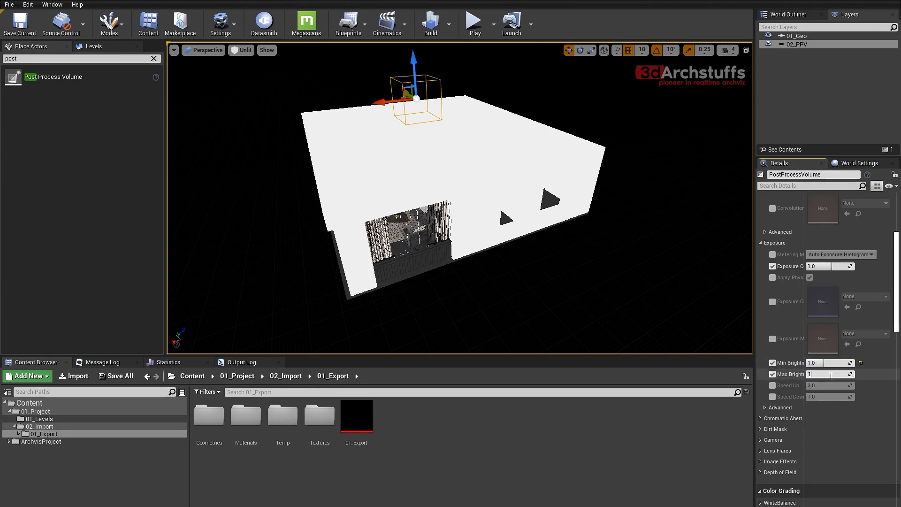
Enable the Ray Tracing Global Illumination type override on the post process volume and set it to Final Gather.
scroll(798, 292, down, 10)
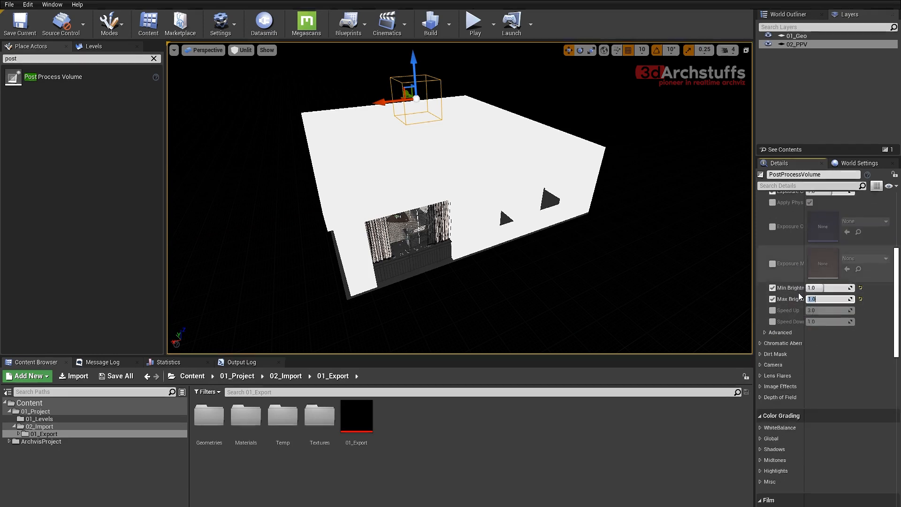
scroll(800, 274, down, 12)
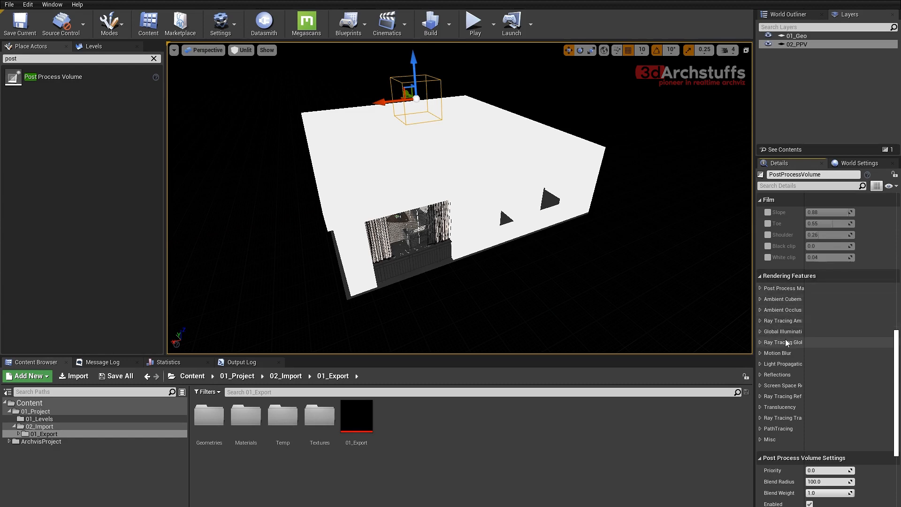
click(760, 343)
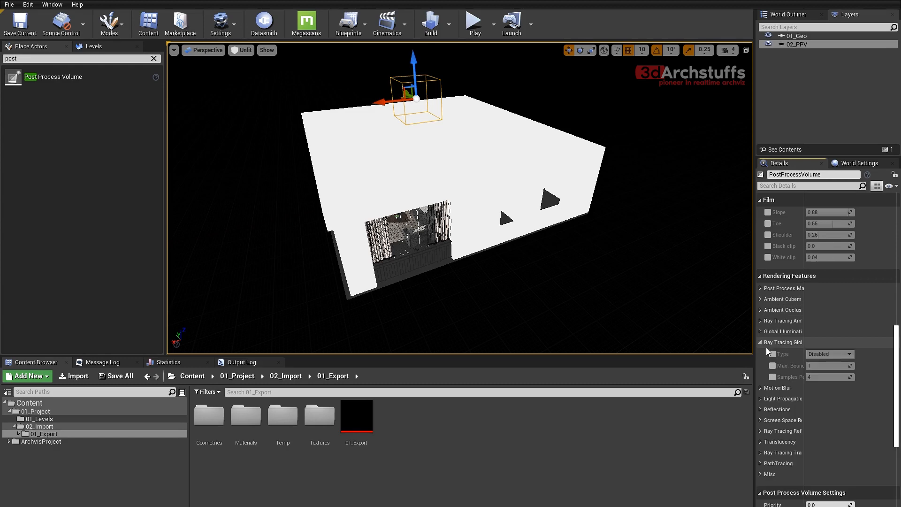
click(772, 354)
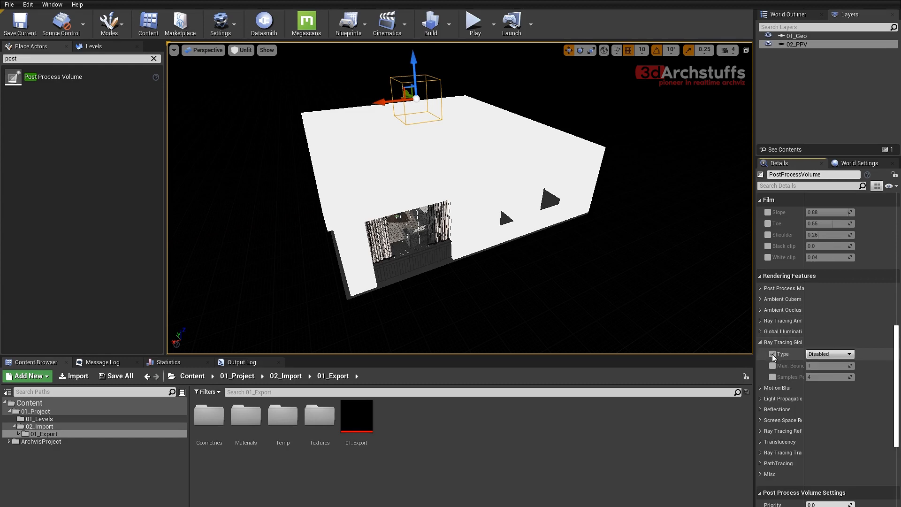
click(834, 356)
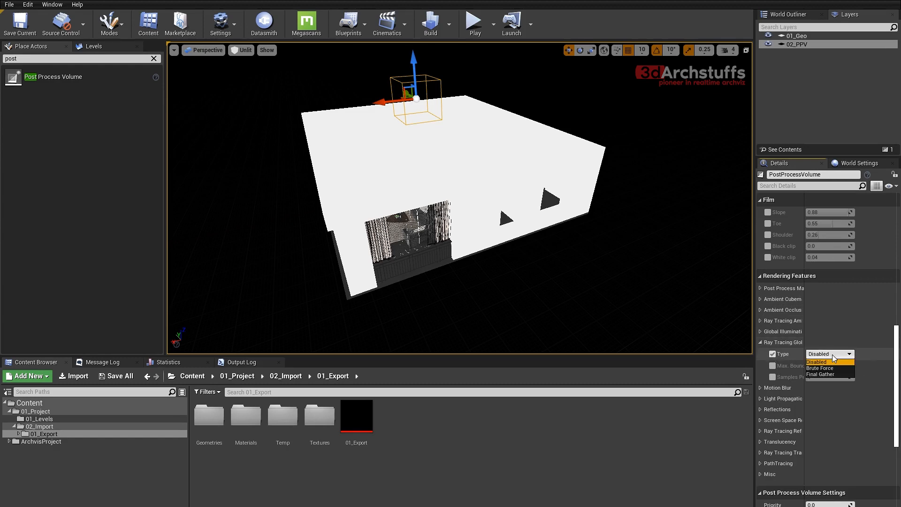
click(817, 374)
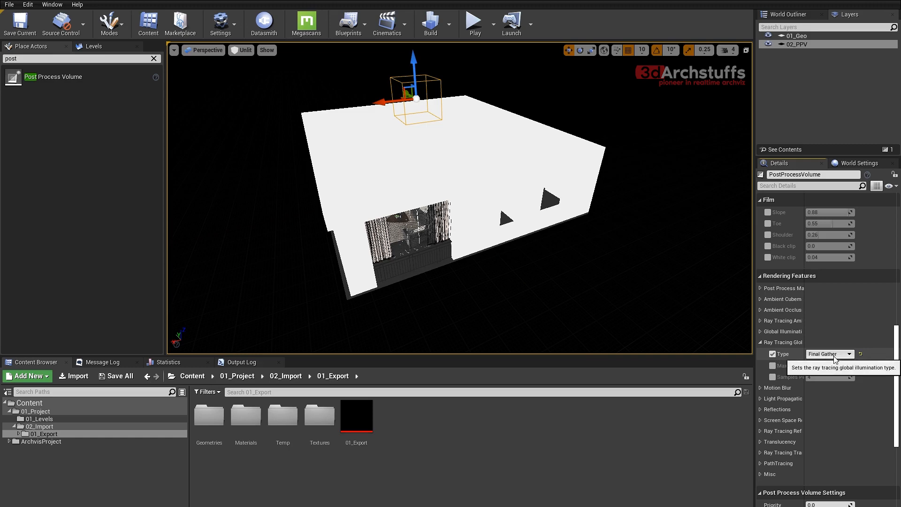
Examine the post process volume's Reflections, Ray Tracing Reflections, Translucency and Ray Tracing Translucency settings.
scroll(855, 392, down, 2)
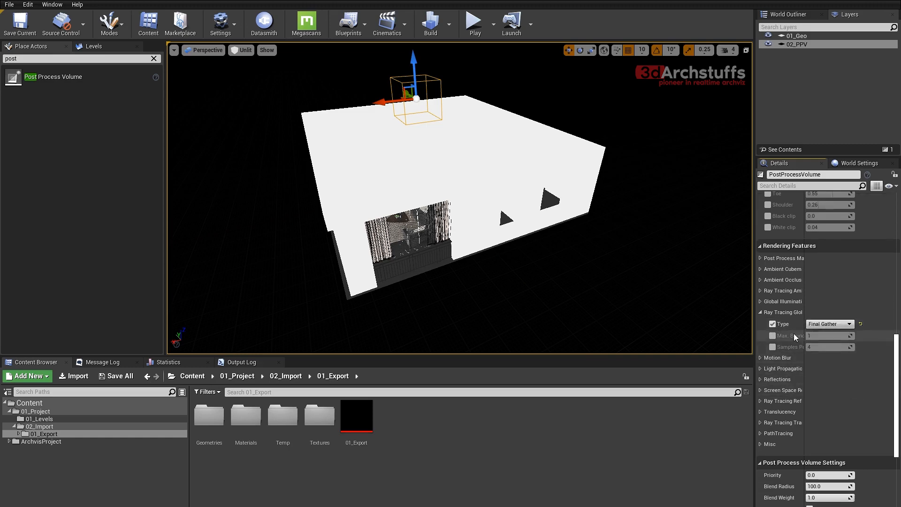
click(763, 380)
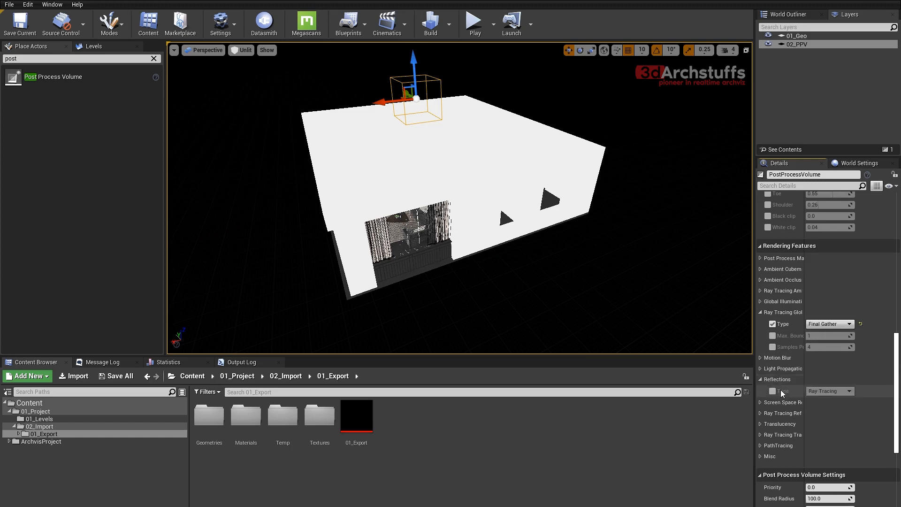
scroll(821, 376, down, 2)
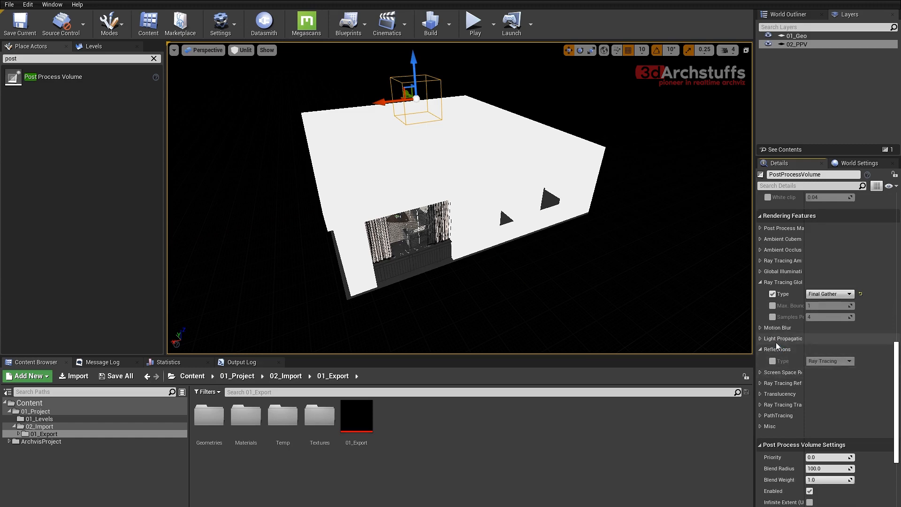
click(762, 382)
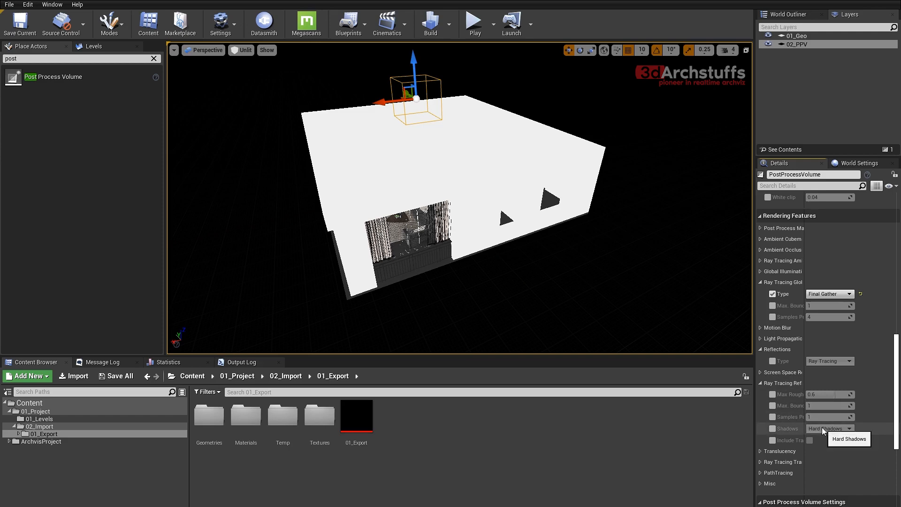
scroll(818, 410, down, 4)
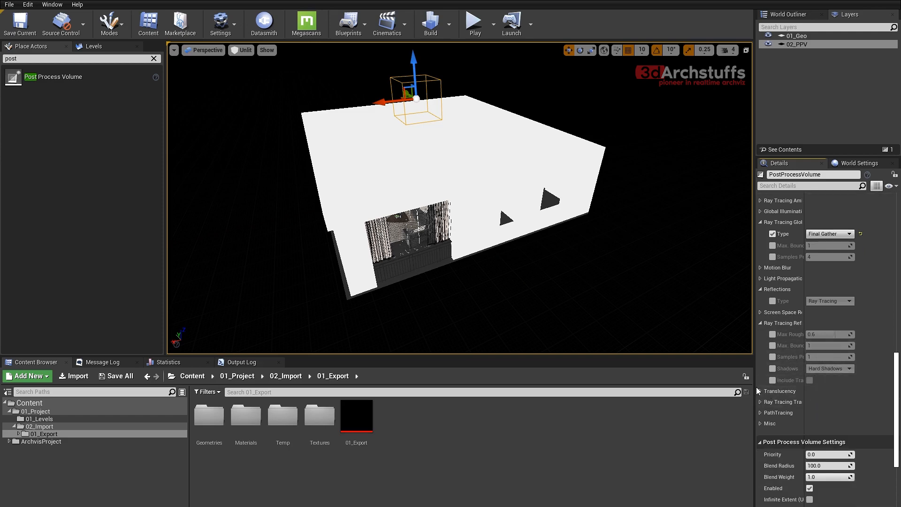
click(760, 391)
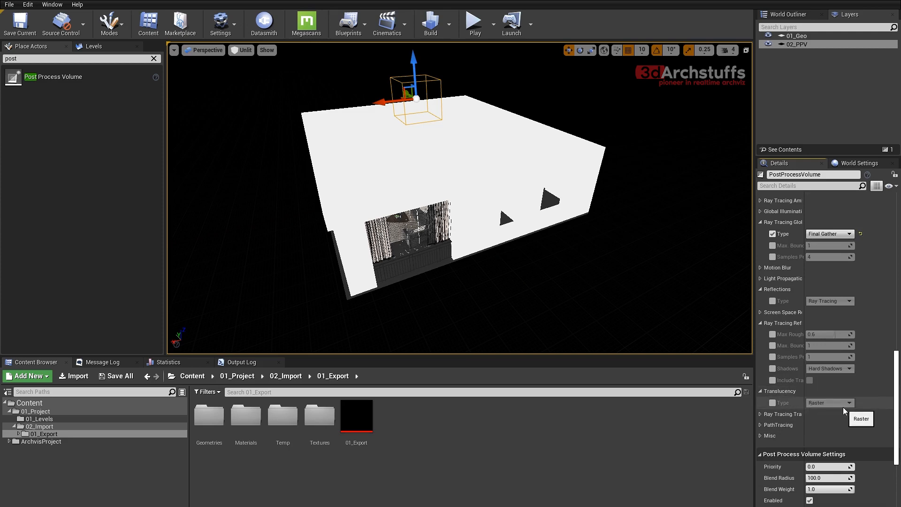
scroll(843, 407, down, 2)
click(761, 383)
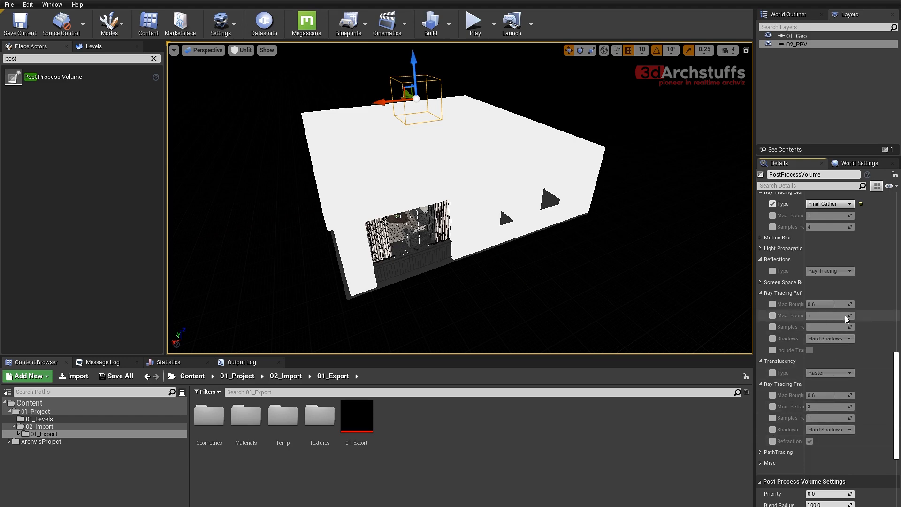
scroll(847, 331, up, 4)
scroll(846, 314, up, 4)
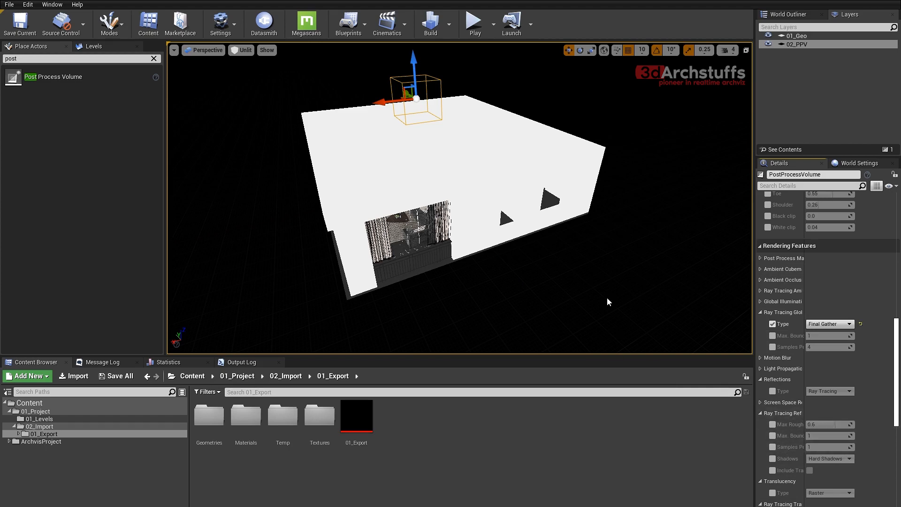
Enable Infinite Extent (Unbound) in the Post Process Volume Settings so the volume affects the whole scene.
alt+drag(450, 188, 508, 183)
scroll(795, 341, down, 9)
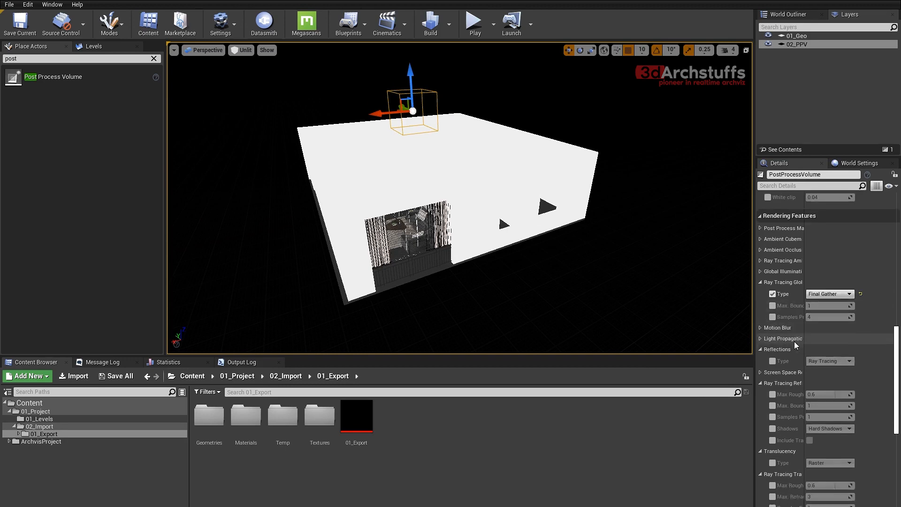
scroll(796, 337, down, 4)
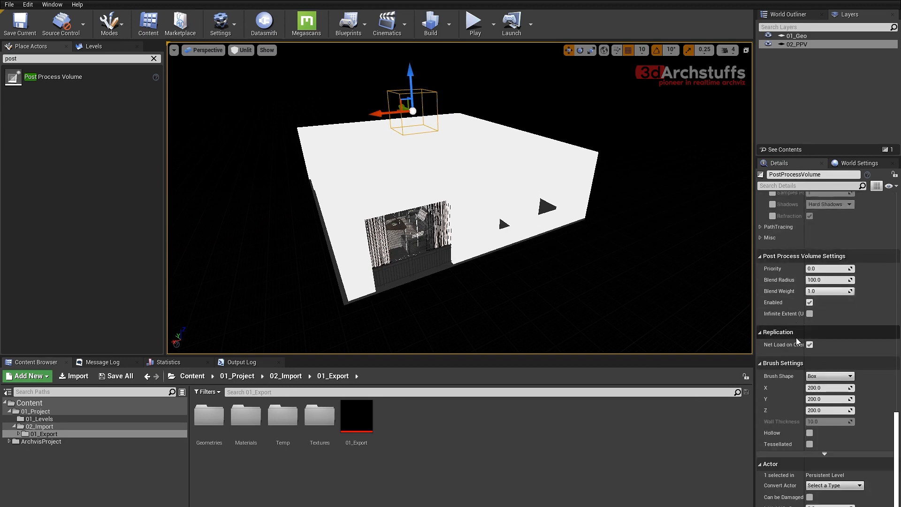
scroll(779, 284, up, 1)
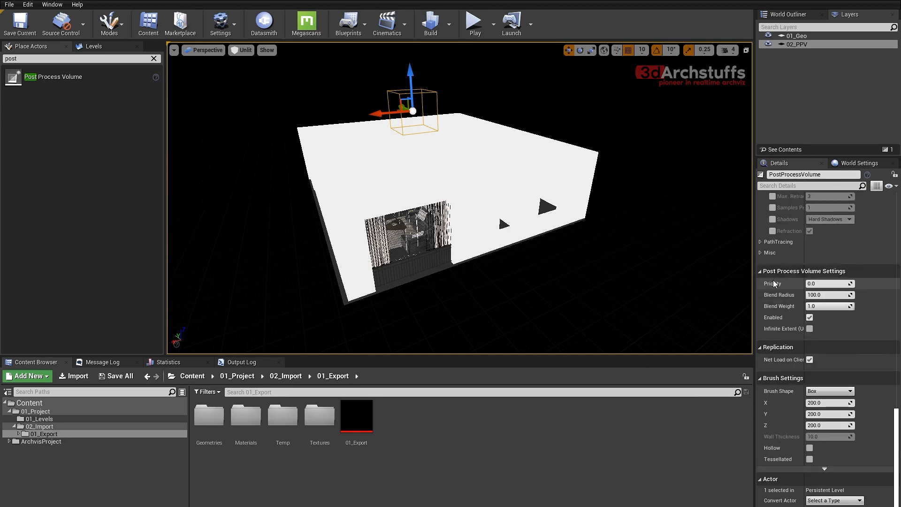
click(808, 328)
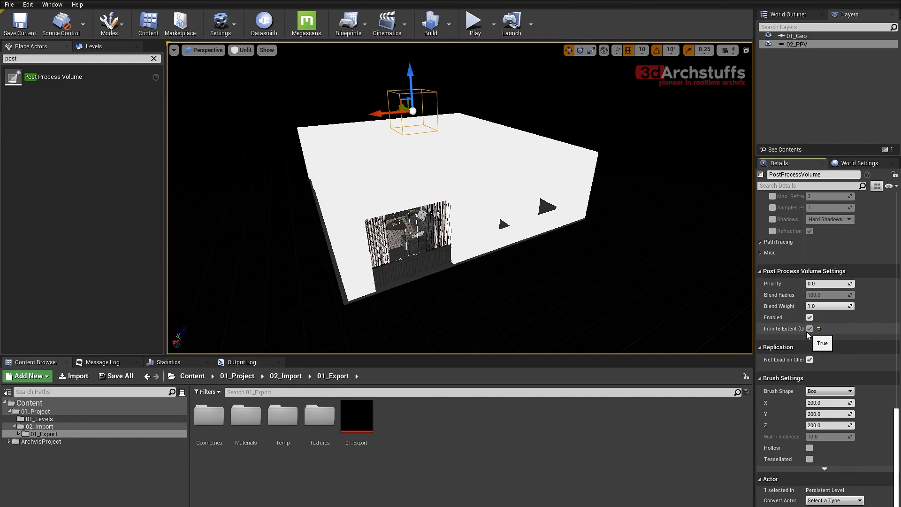
Review the volume's overrides from Bloom and Exposure to Ray Tracing Global Illumination and Infinite Extent, collapsing the Bloom group.
scroll(826, 328, up, 10)
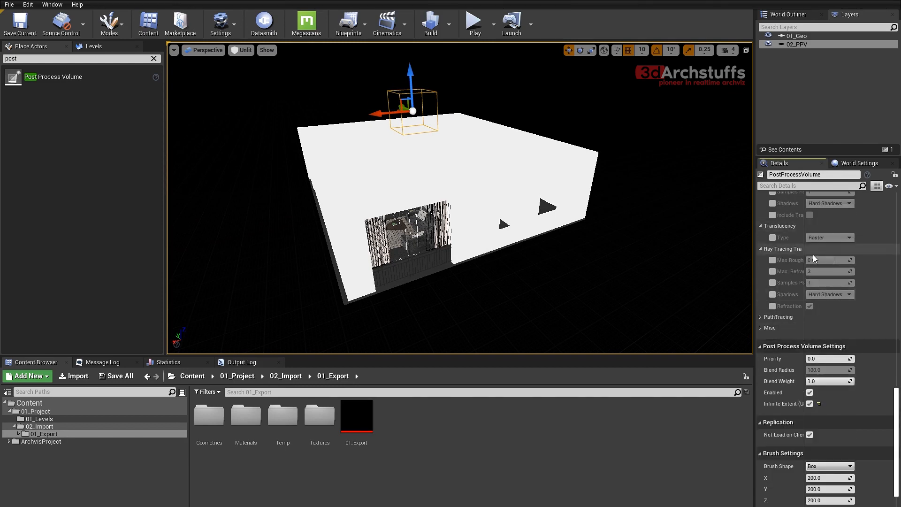
scroll(815, 275, up, 10)
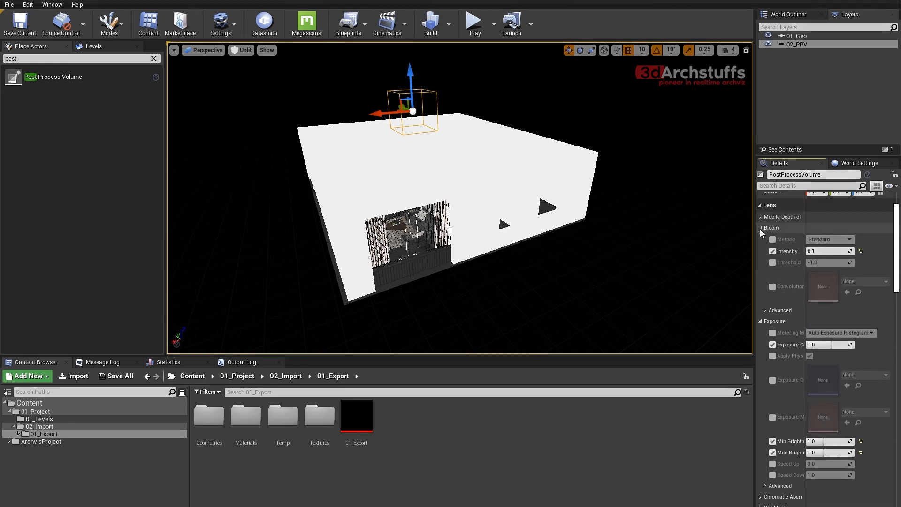
click(759, 228)
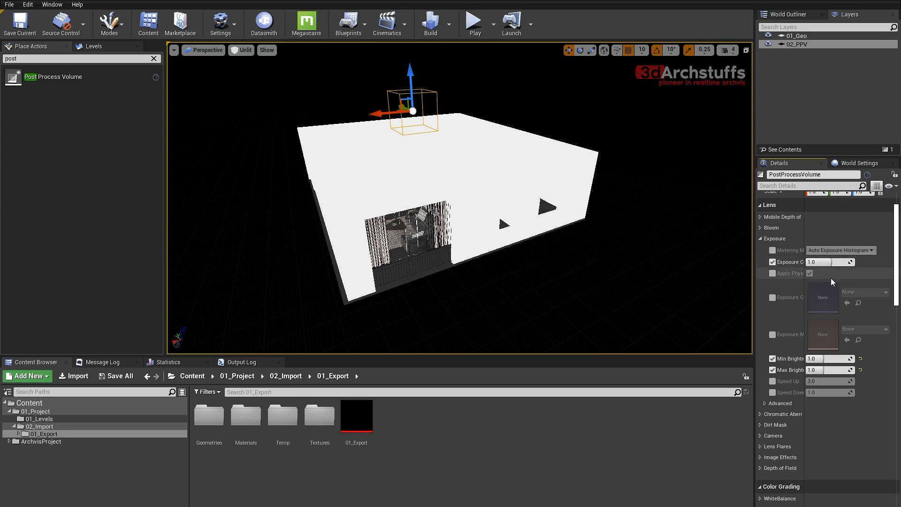
scroll(823, 367, down, 3)
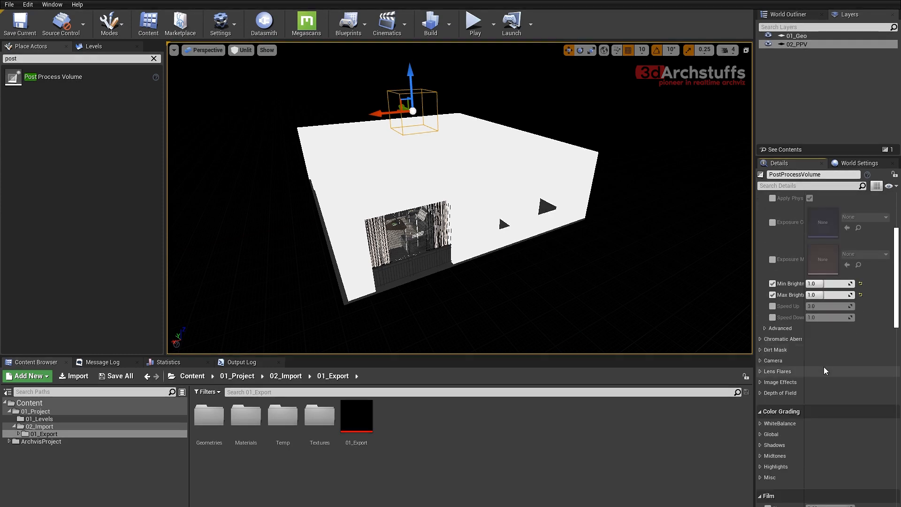
scroll(824, 366, down, 5)
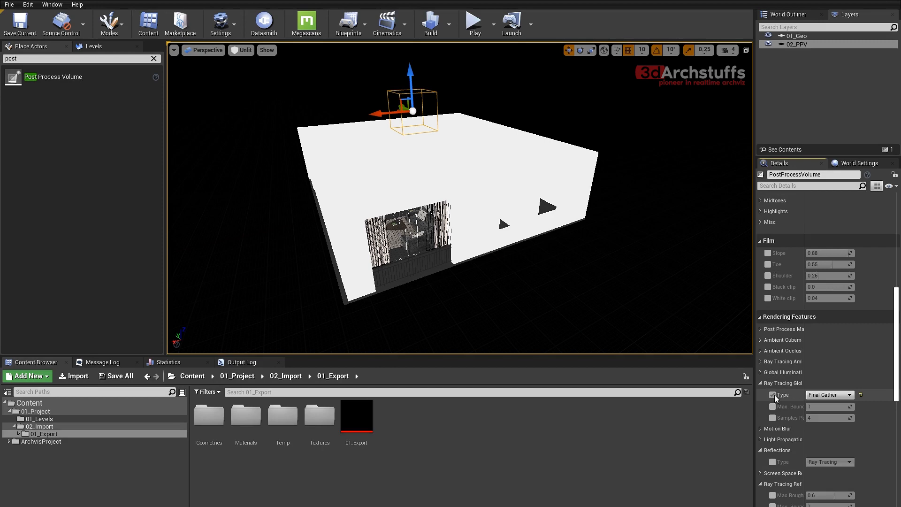
scroll(842, 393, down, 6)
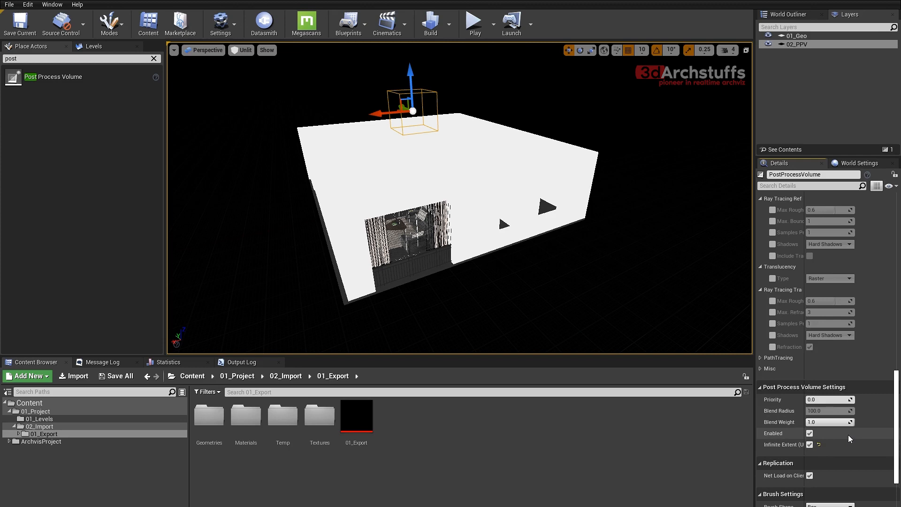
scroll(849, 381, down, 2)
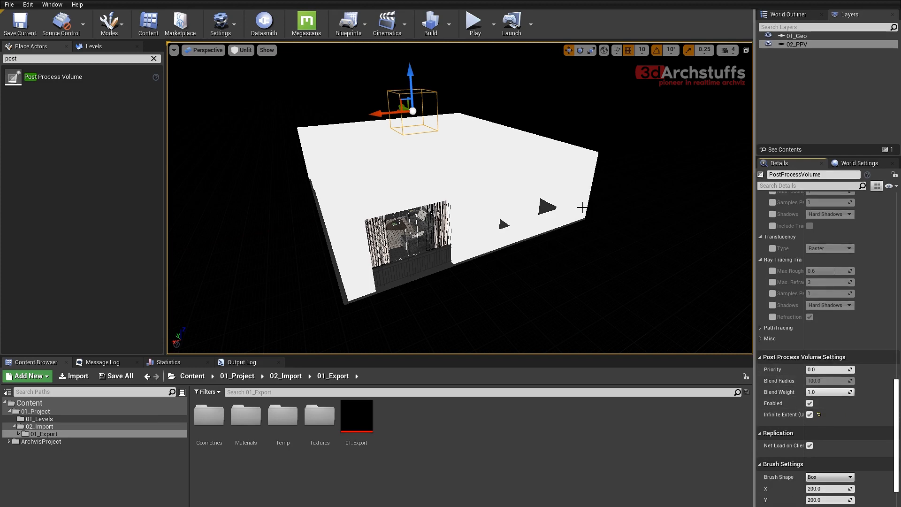
Move the viewport camera from outside the building into the interior, facing the sofa and curtained window over the dining table.
mouse_move(490, 193)
alt+mouse_down()
mouse_move(530, 197)
mouse_move(445, 171)
alt+mouse_up()
alt+middle_drag(446, 172, 466, 192)
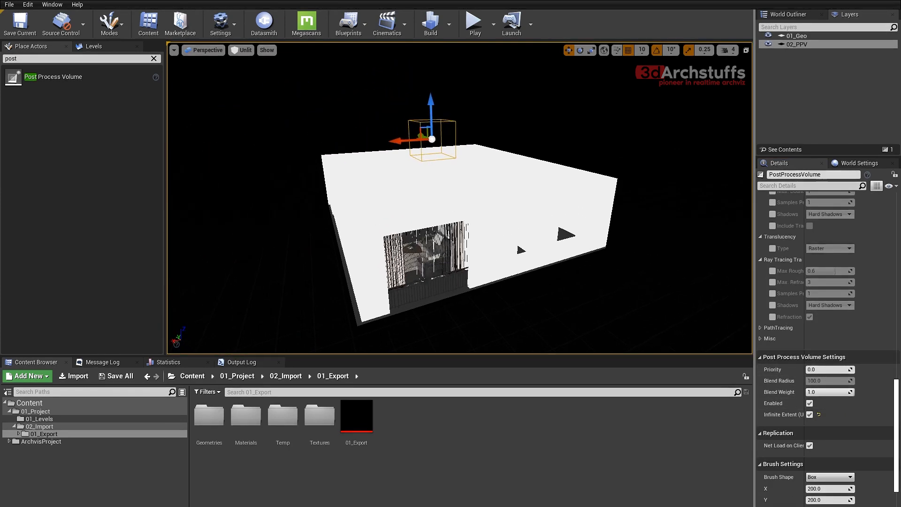
alt+drag(474, 208, 540, 193)
scroll(458, 224, up, 2)
scroll(486, 196, up, 6)
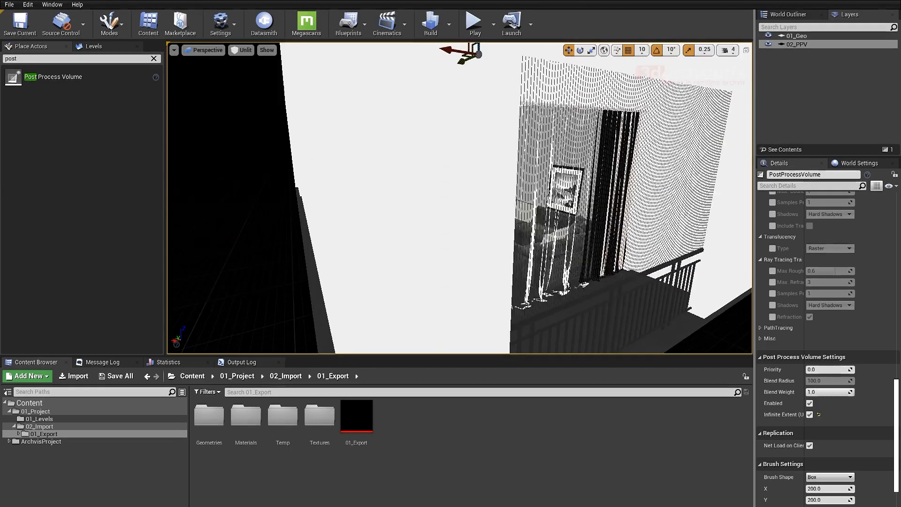
scroll(525, 192, up, 6)
right_drag(525, 193, 579, 169)
alt+drag(526, 193, 657, 196)
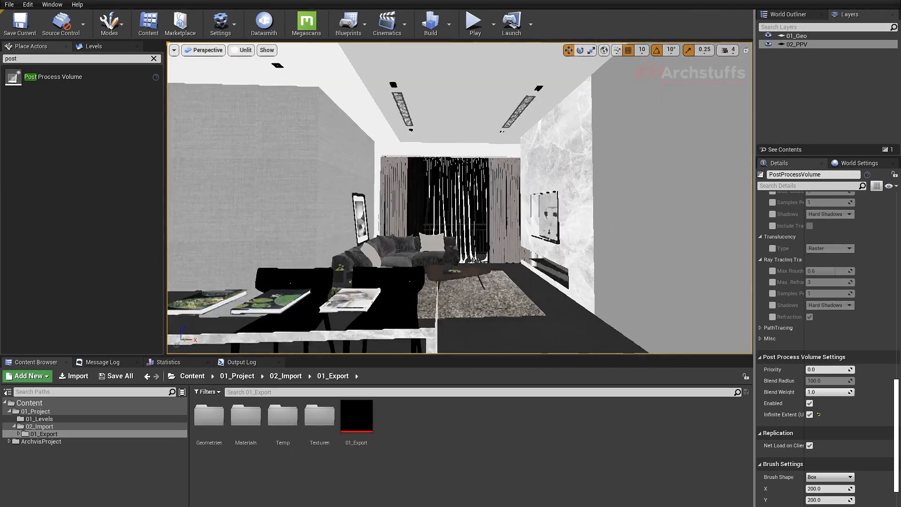
right_drag(526, 193, 520, 190)
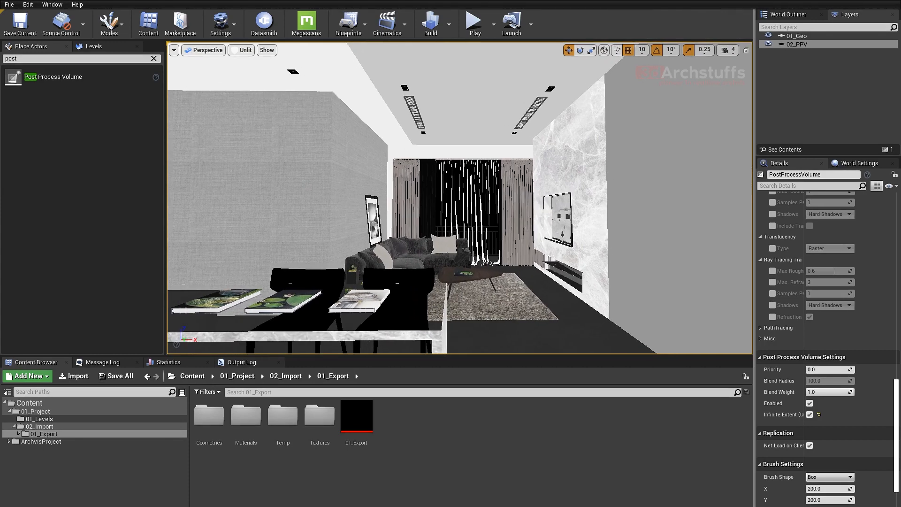
Save the living room view as Bookmark 1, turn the camera away and recall the bookmark to test it.
click(173, 50)
mouse_move(192, 210)
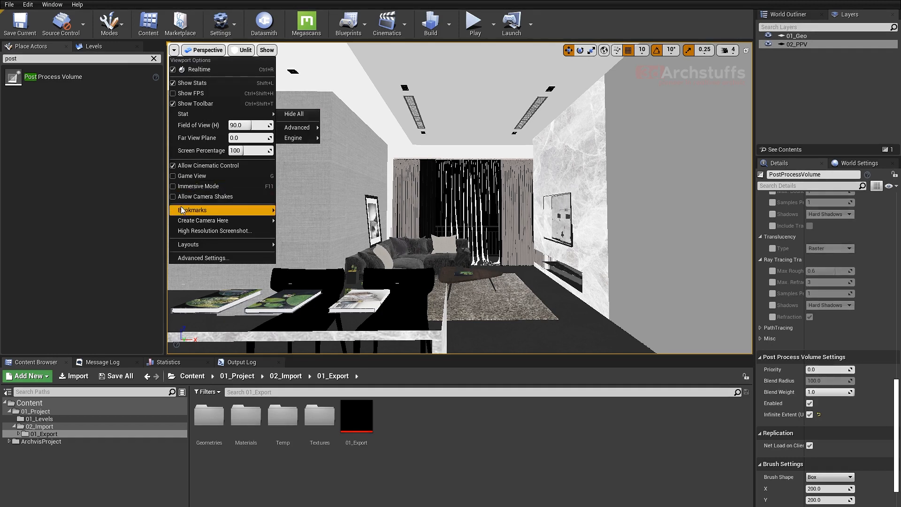
mouse_move(304, 212)
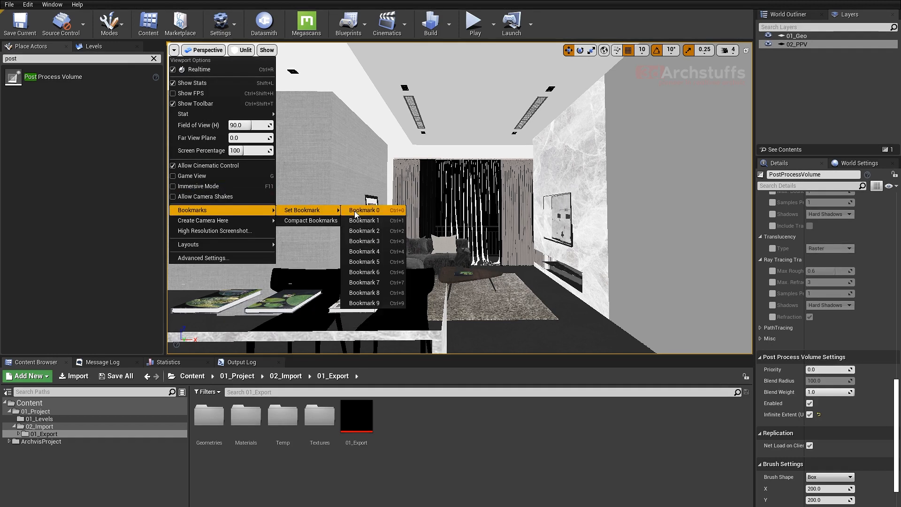
click(396, 222)
right_drag(369, 222, 479, 217)
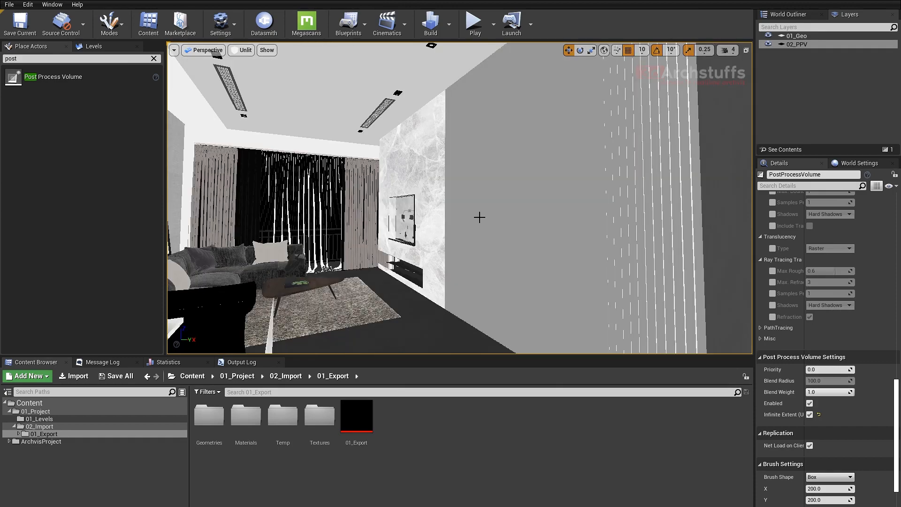
key(1)
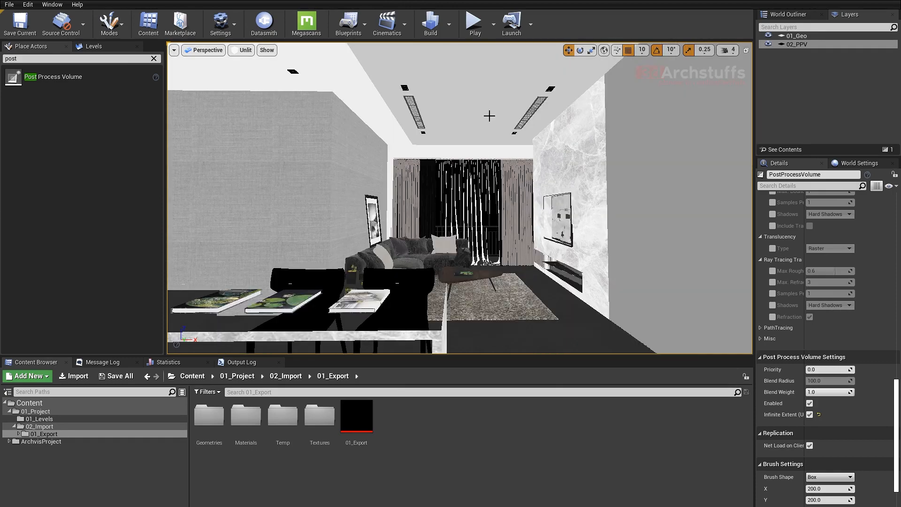
Frame the kitchen with the marble dining table in front and the sofa at the side, and save it as Bookmark 2.
right_drag(513, 226, 399, 228)
scroll(521, 225, down, 5)
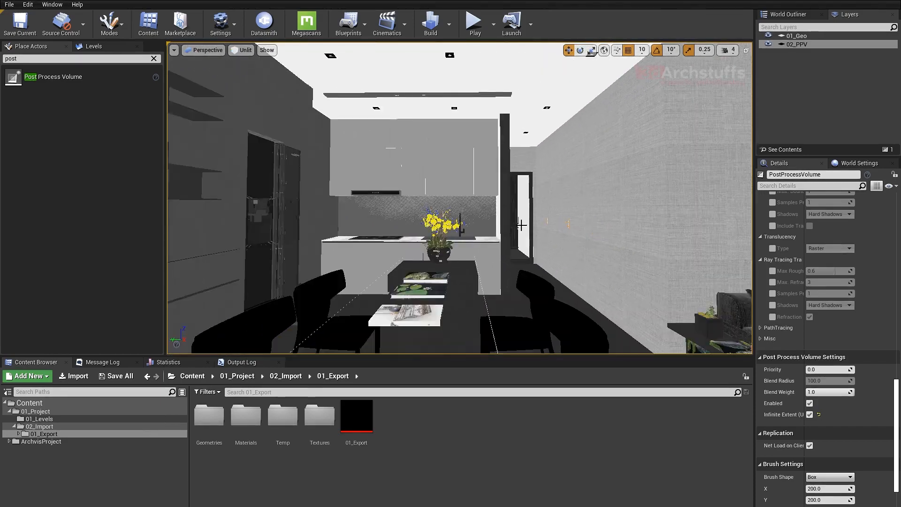
right_drag(520, 225, 495, 229)
scroll(496, 228, up, 3)
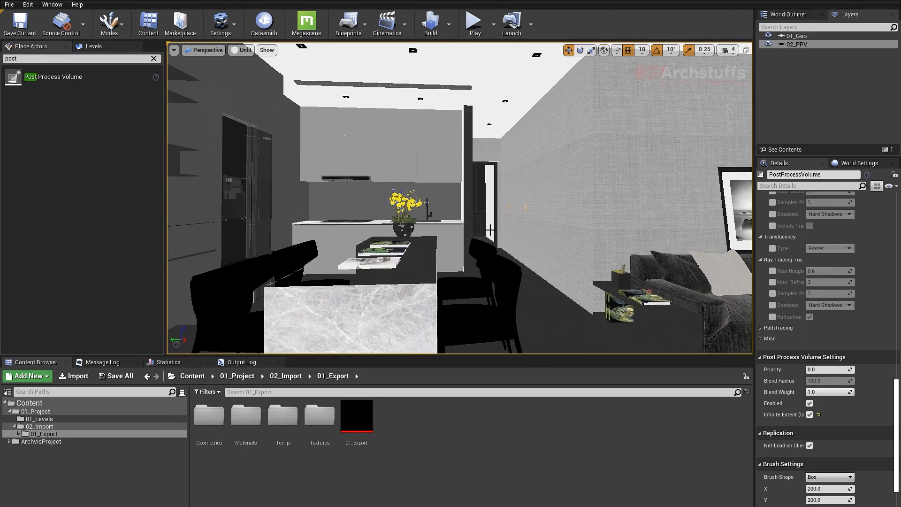
Frame the dining table with the orchid, slatted wall and marble TV wall behind it, and save it as Bookmark 3.
scroll(516, 223, up, 2)
scroll(443, 230, up, 2)
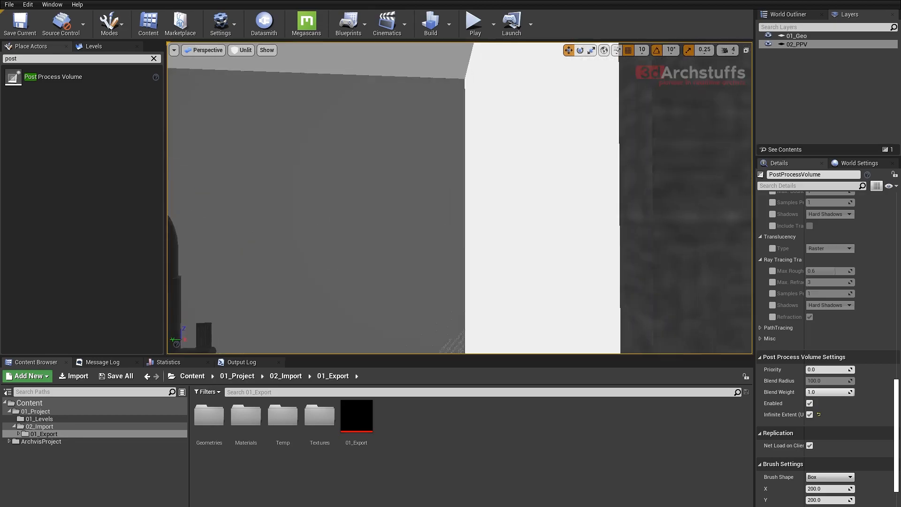
mouse_move(442, 230)
right_down()
mouse_move(539, 230)
mouse_move(442, 231)
right_up()
scroll(442, 232, down, 2)
scroll(442, 232, up, 1)
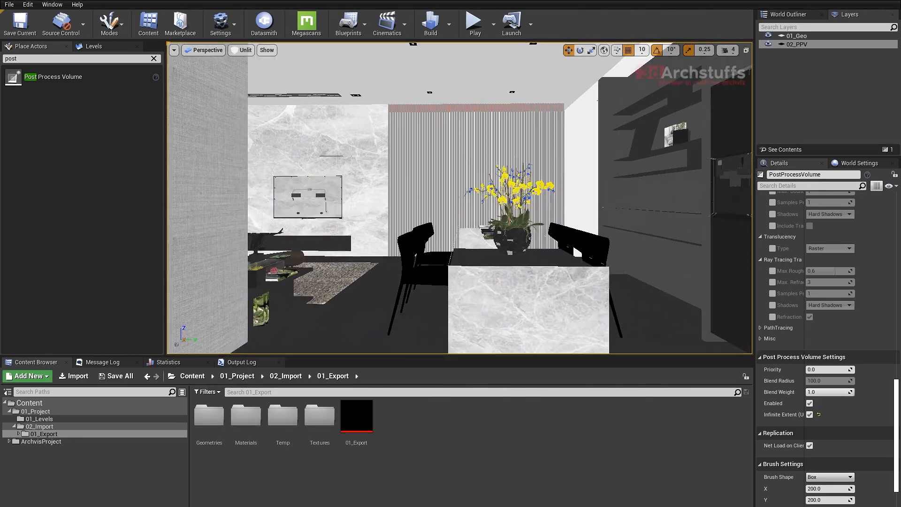
scroll(442, 232, up, 1)
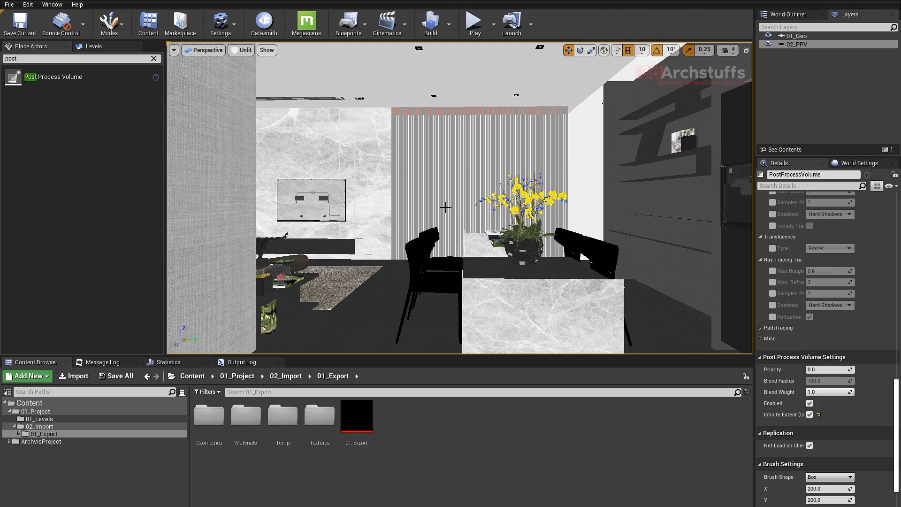
Recall Bookmarks 1, 2 and 3 in turn to check the saved interior views.
key(2)
key(1)
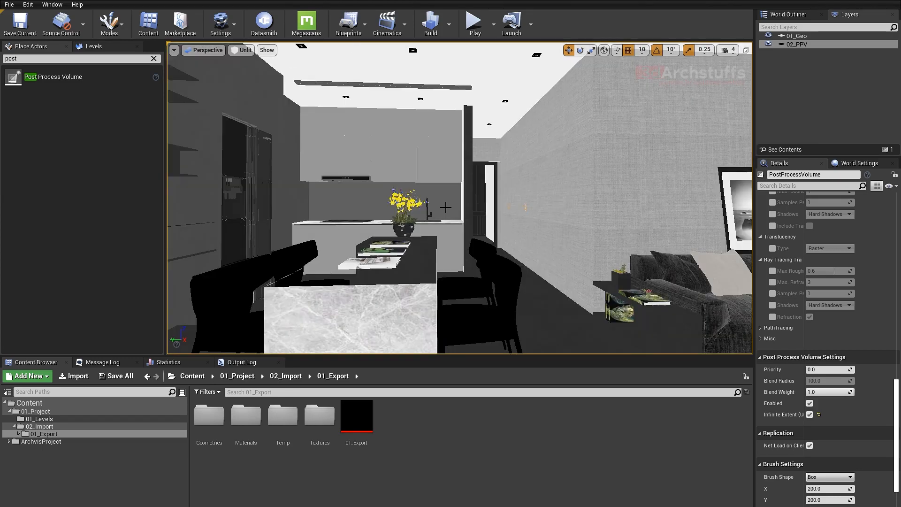
key(3)
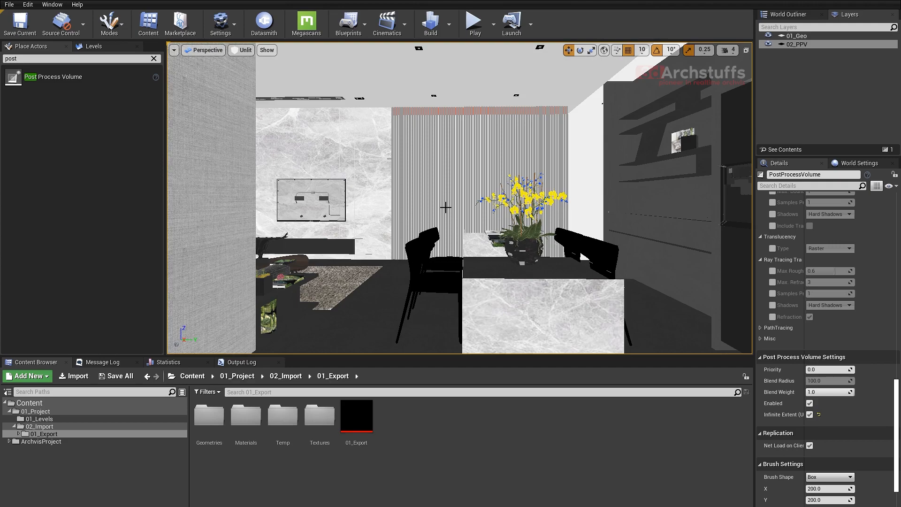
key(2)
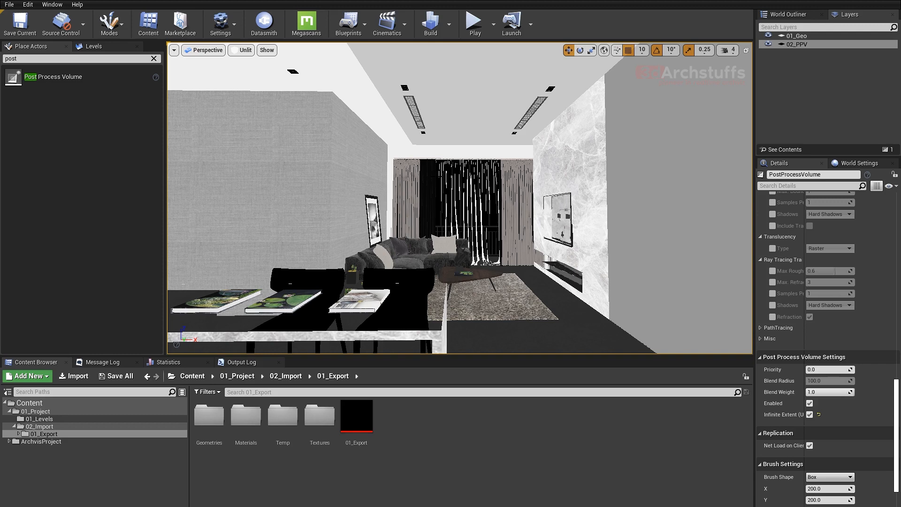
Compare the living room view in Lit and Unlit shading, ending in Unlit mode.
click(244, 51)
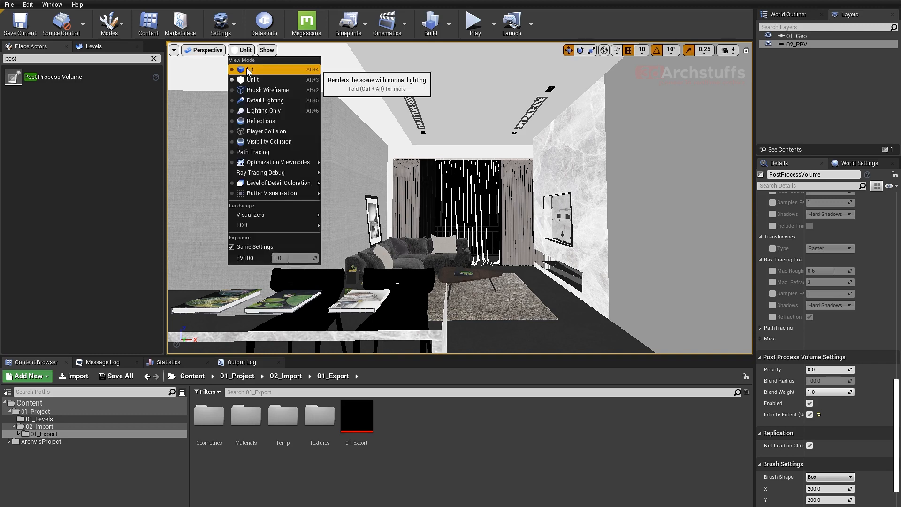
click(248, 72)
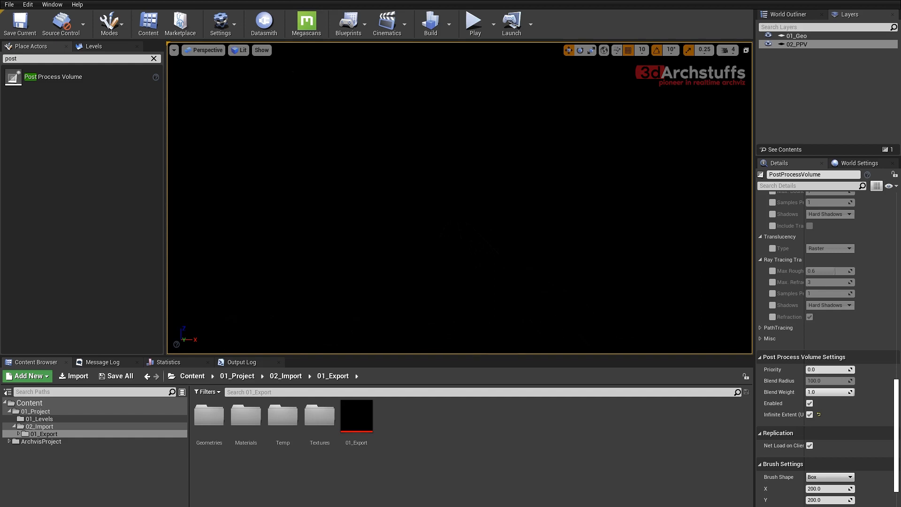
click(239, 50)
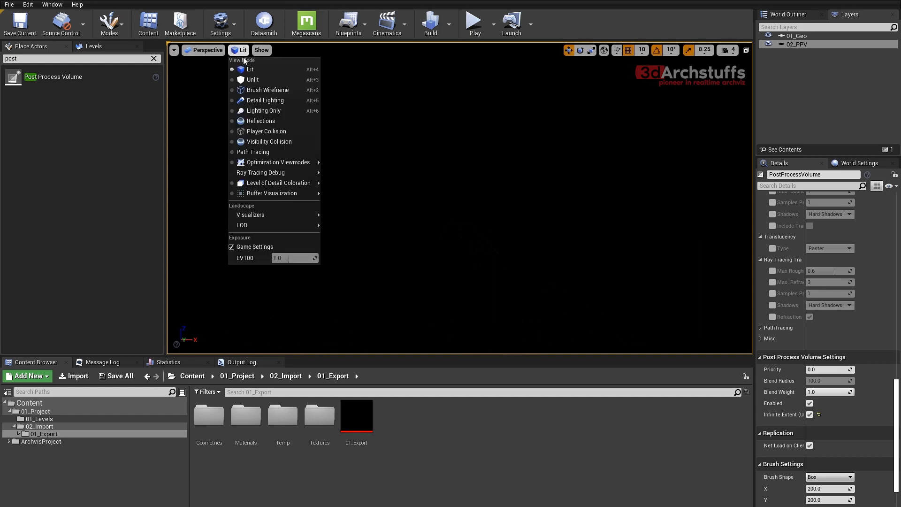
click(248, 80)
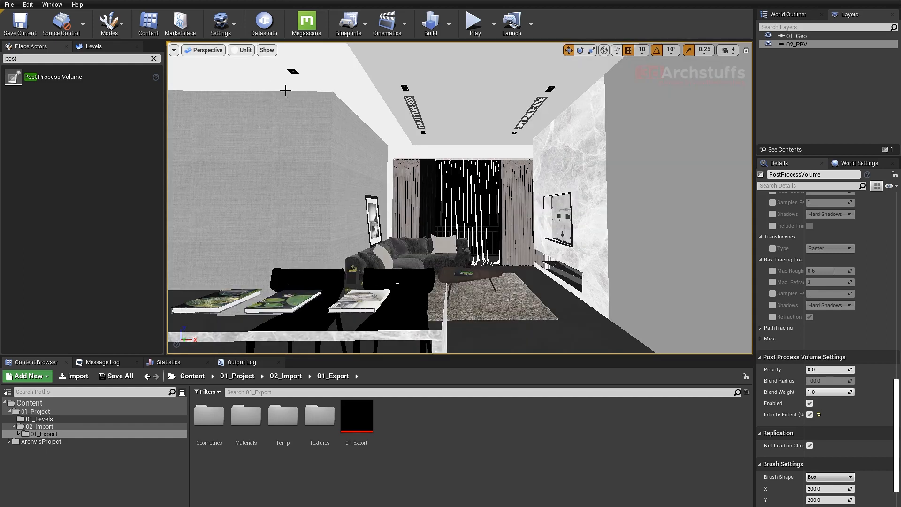
click(246, 51)
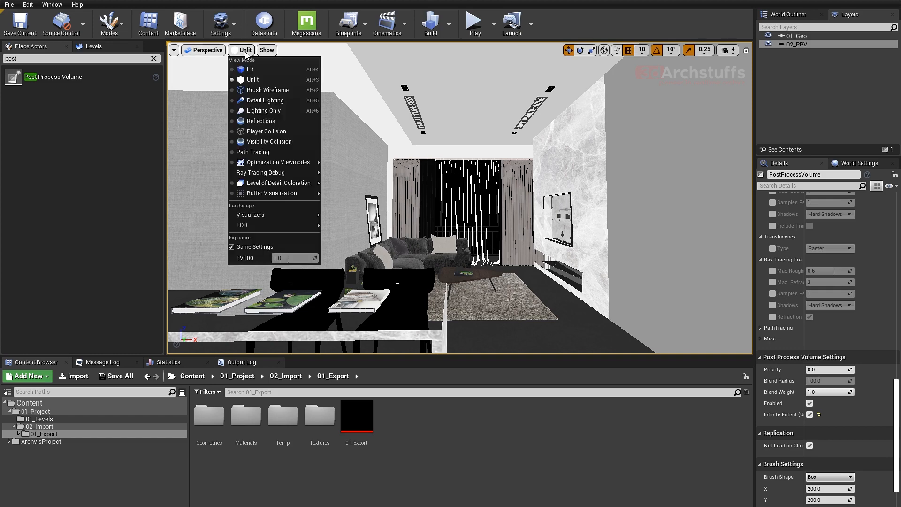
click(249, 80)
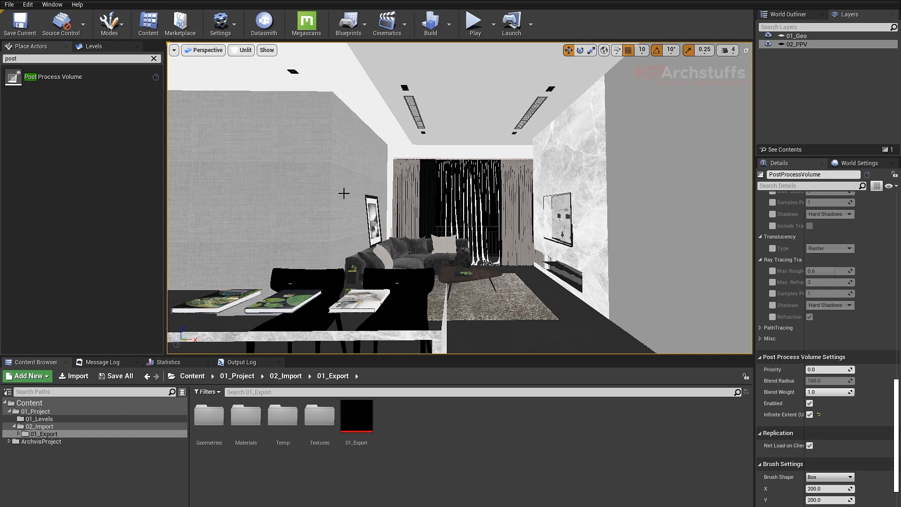
Place a Sky Light on the living room rug and set its source type to SLS Specified Cubemap.
click(153, 59)
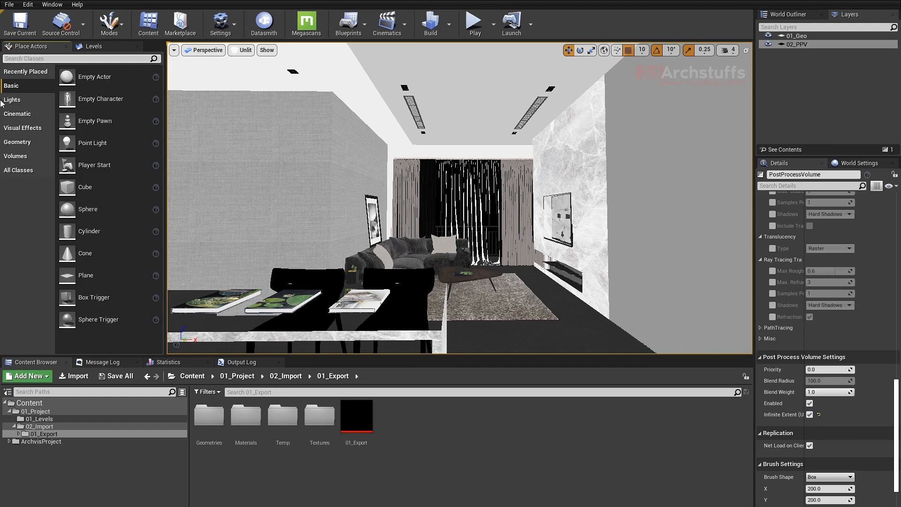
click(16, 101)
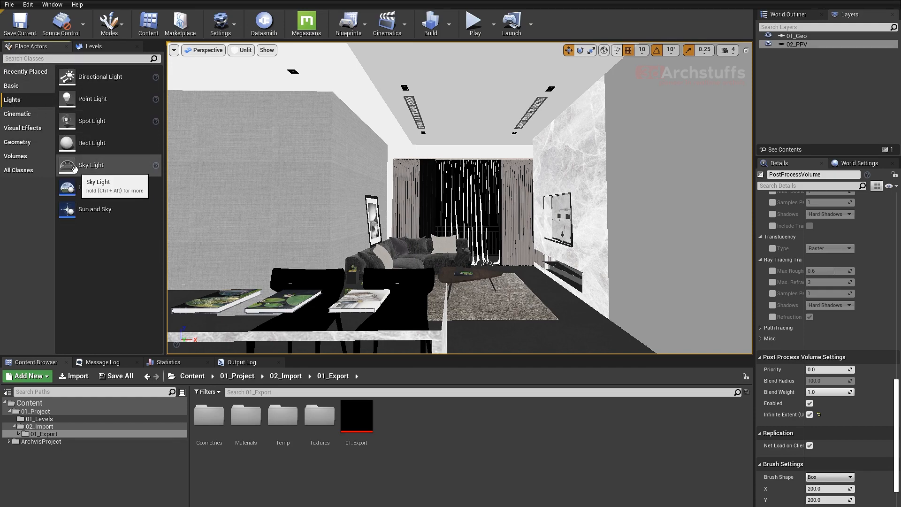
drag(78, 163, 500, 306)
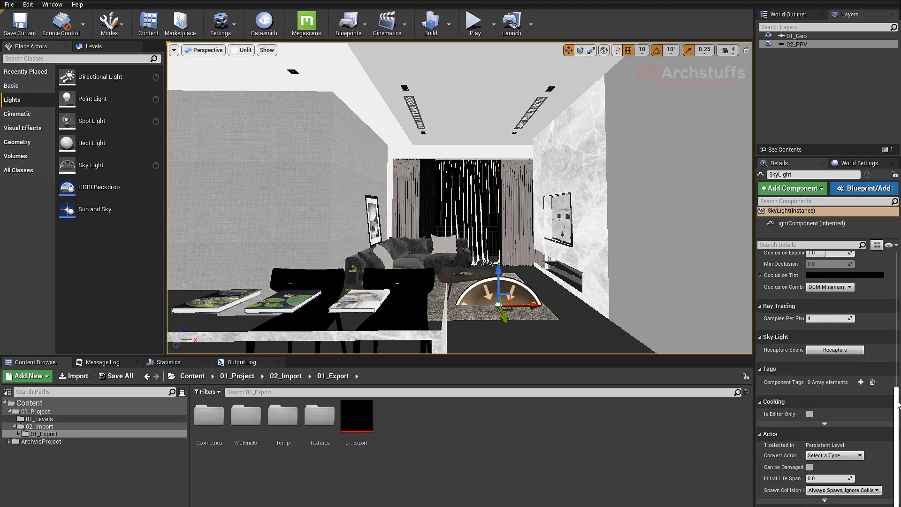
drag(896, 403, 897, 274)
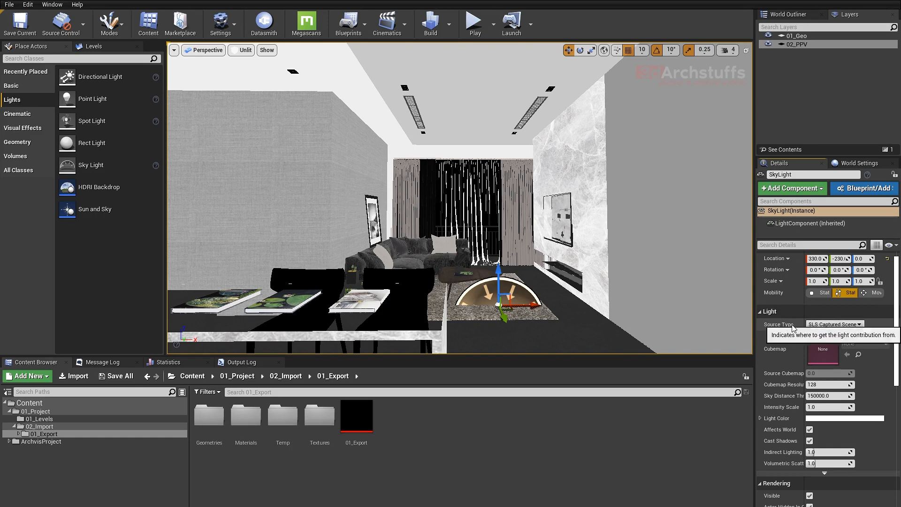
click(810, 324)
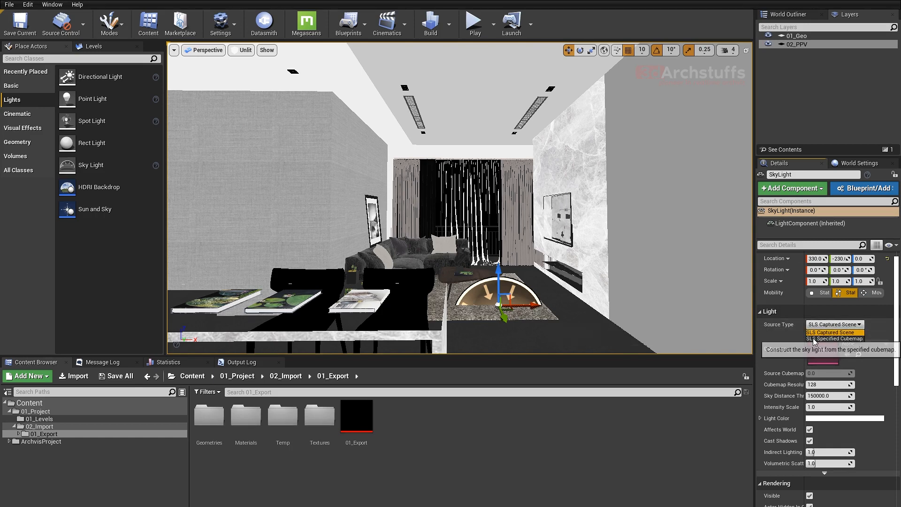
click(819, 338)
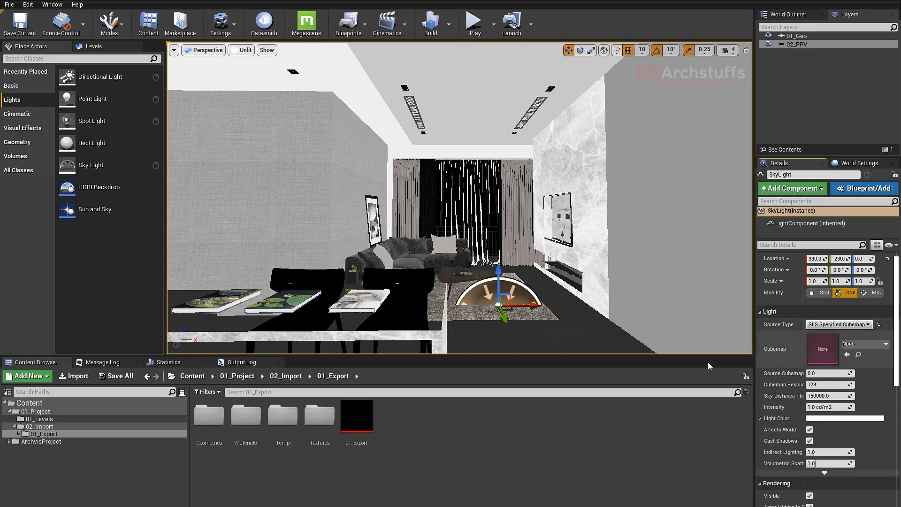
Create a new folder named 03_Textures inside the 01_Project folder.
click(39, 413)
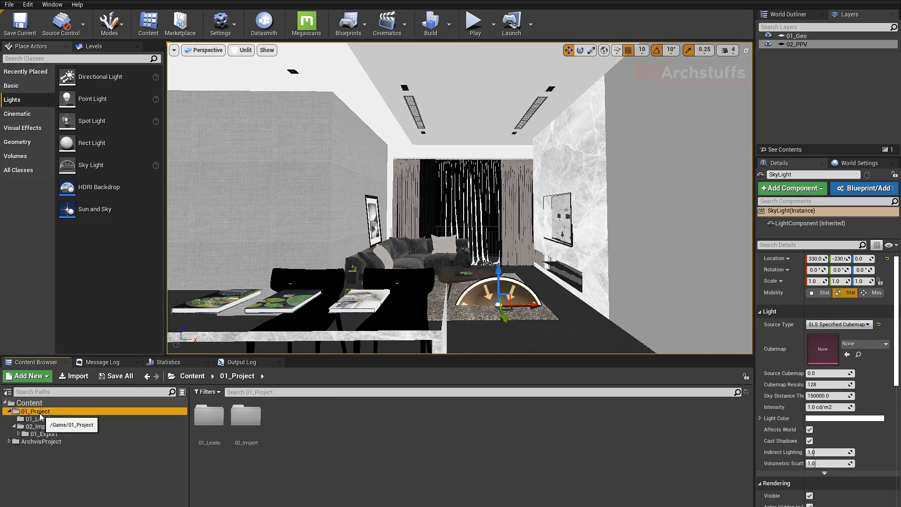
right_click(41, 416)
click(14, 427)
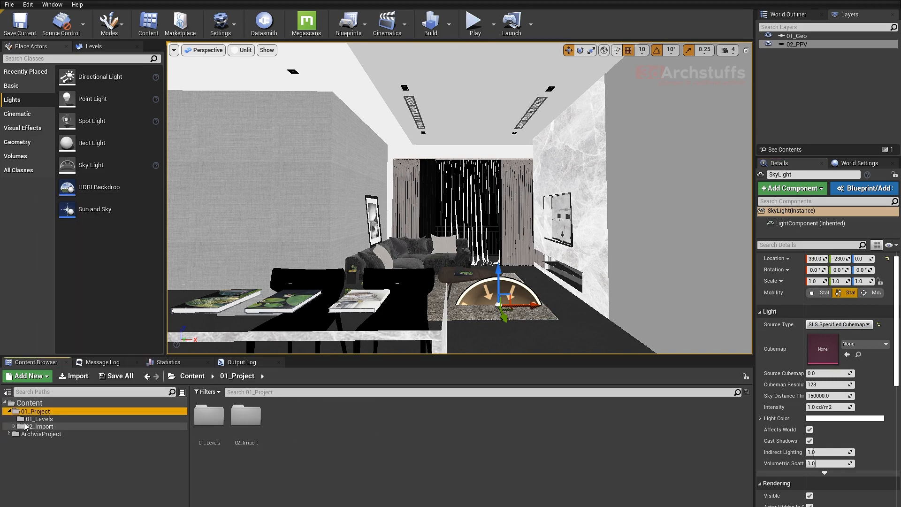
right_click(42, 413)
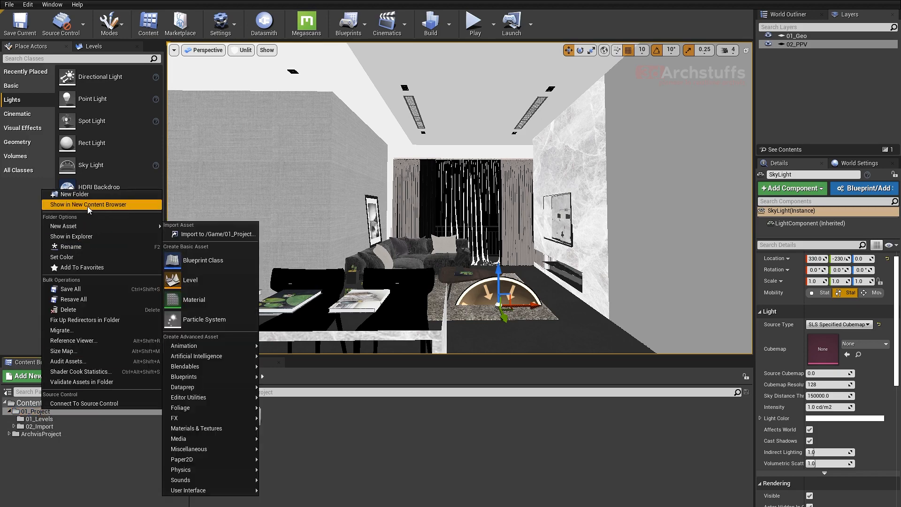
click(93, 195)
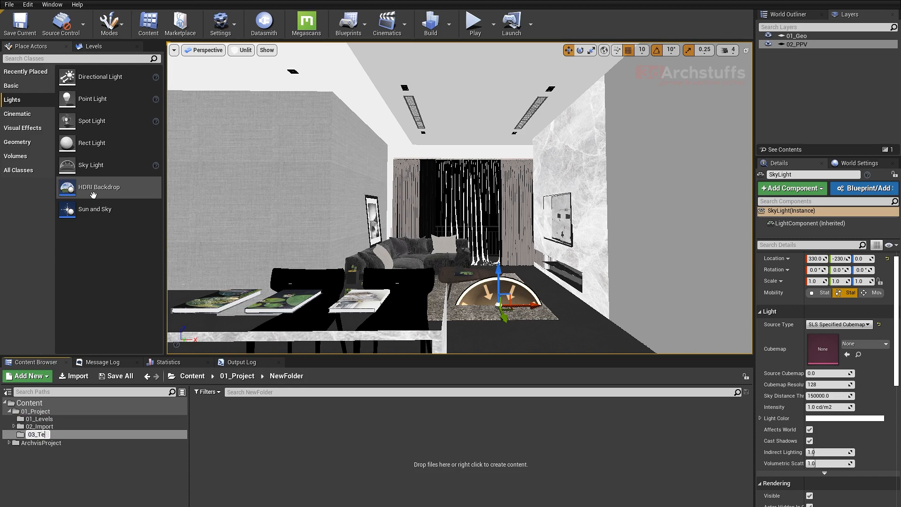
text(03_Textures)
key(Return)
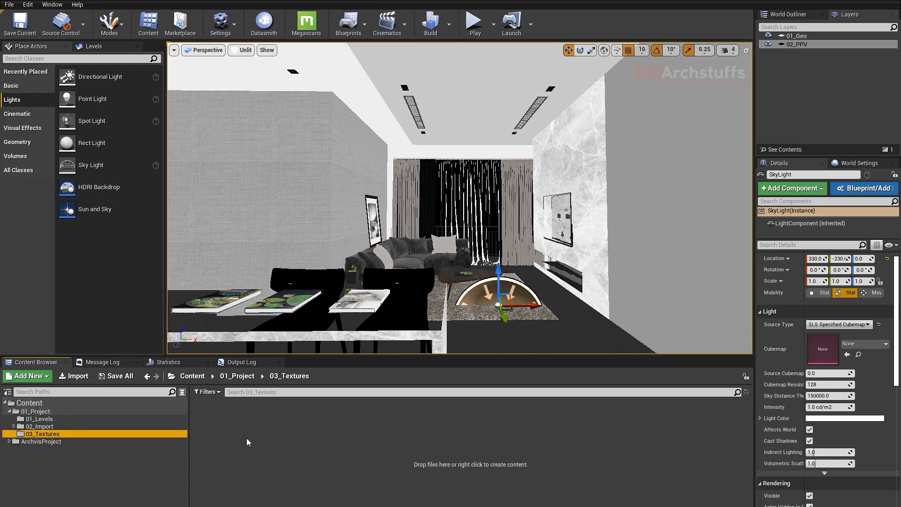
Import the HDR image 1224 Clear Sky.hdr from the HDRIs collection into the 03_Textures folder.
right_click(231, 441)
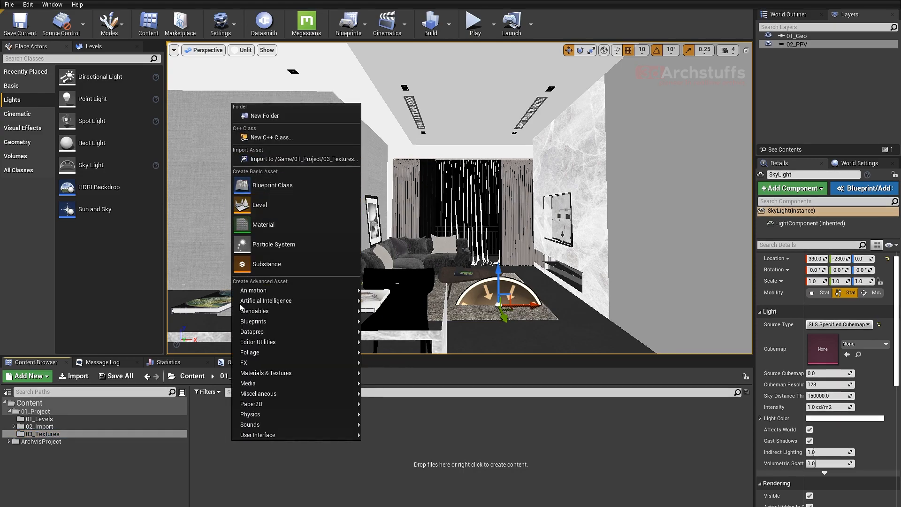
click(266, 160)
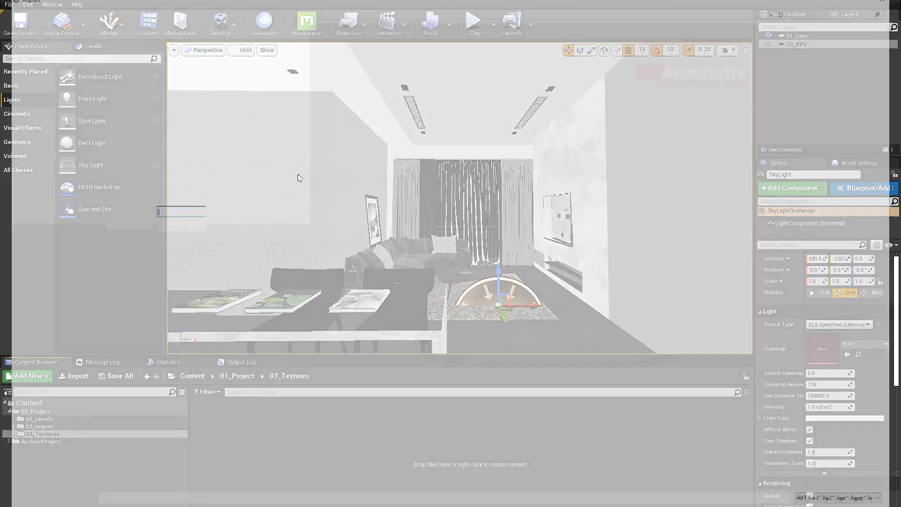
click(44, 146)
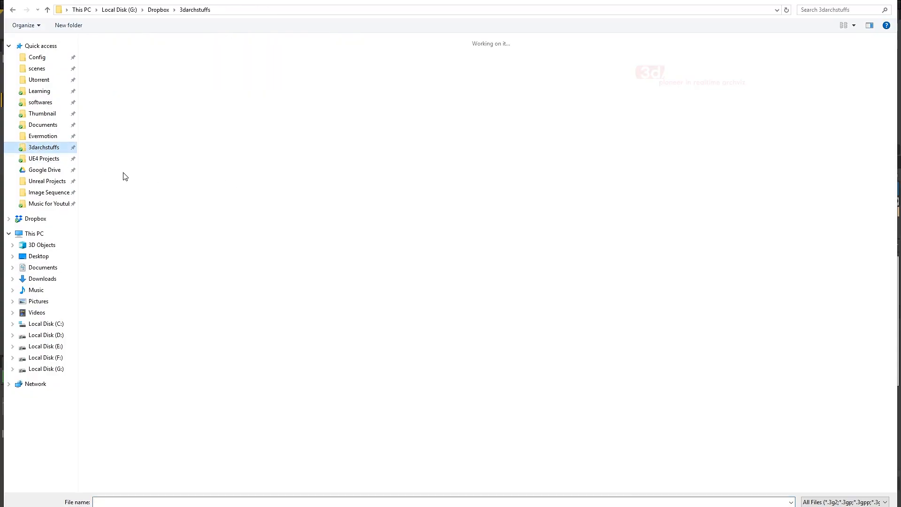
double_click(105, 228)
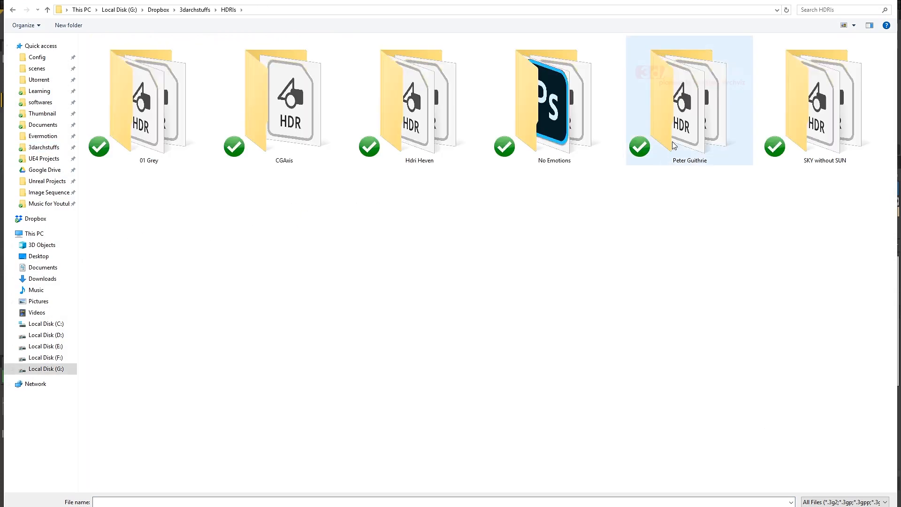
double_click(679, 129)
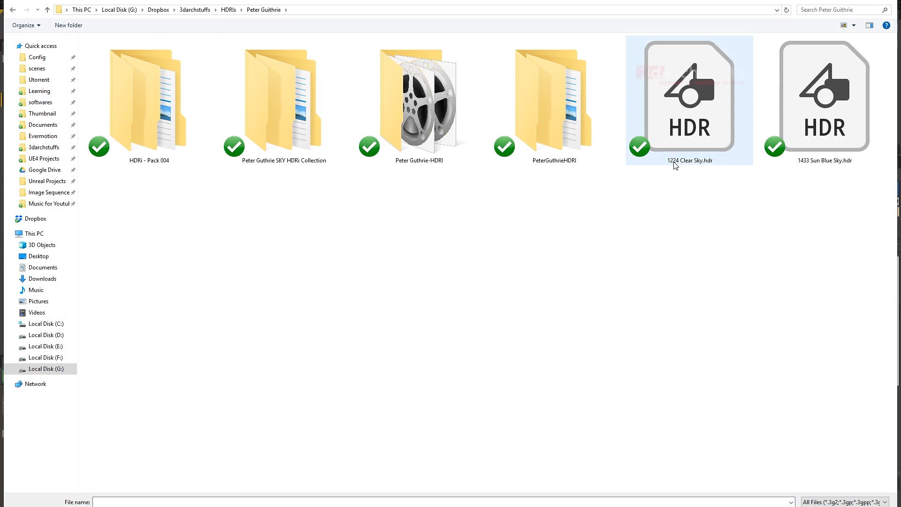
click(675, 164)
key(Return)
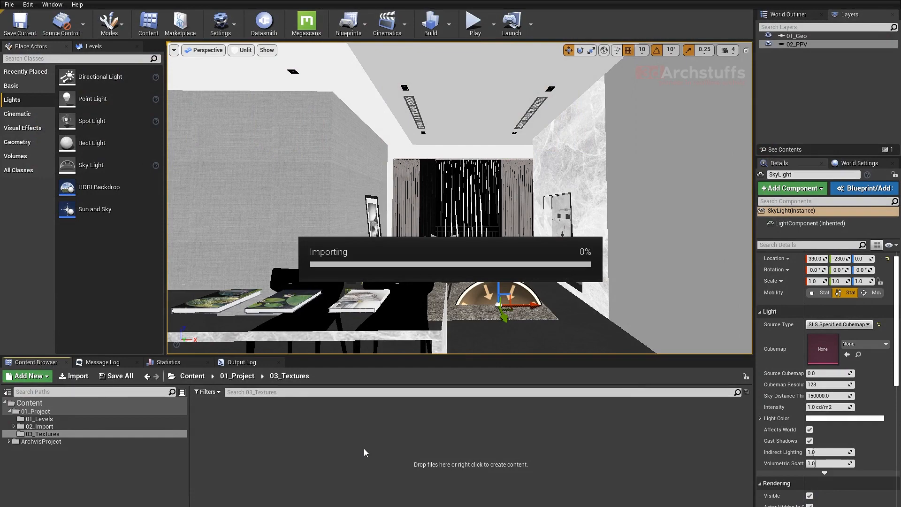
In the 1224_Clear_Sky texture, set Mip Gen Settings to NoMipmaps and disable sRGB, then return to the level.
mouse_move(208, 418)
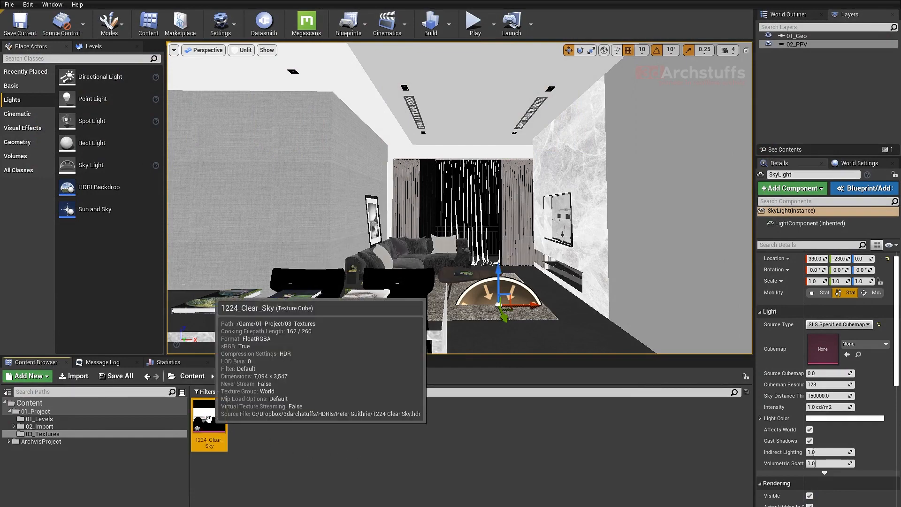
click(269, 420)
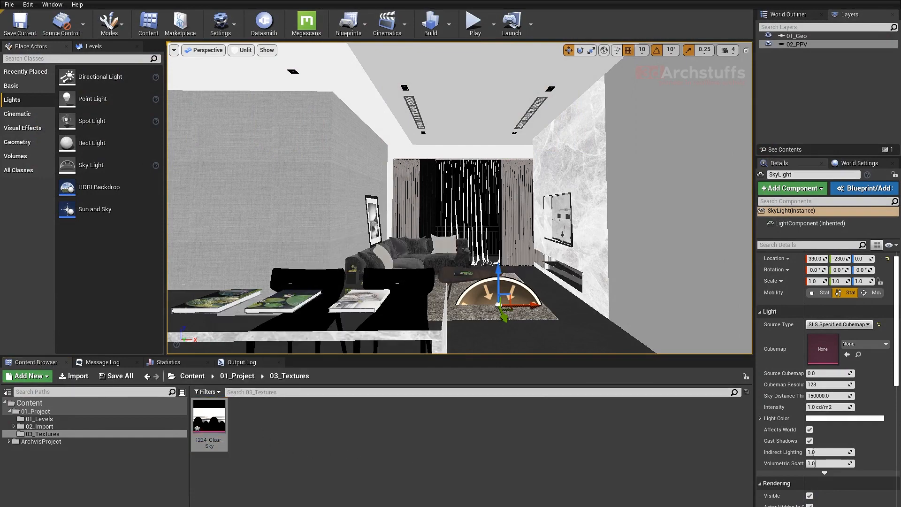
double_click(209, 418)
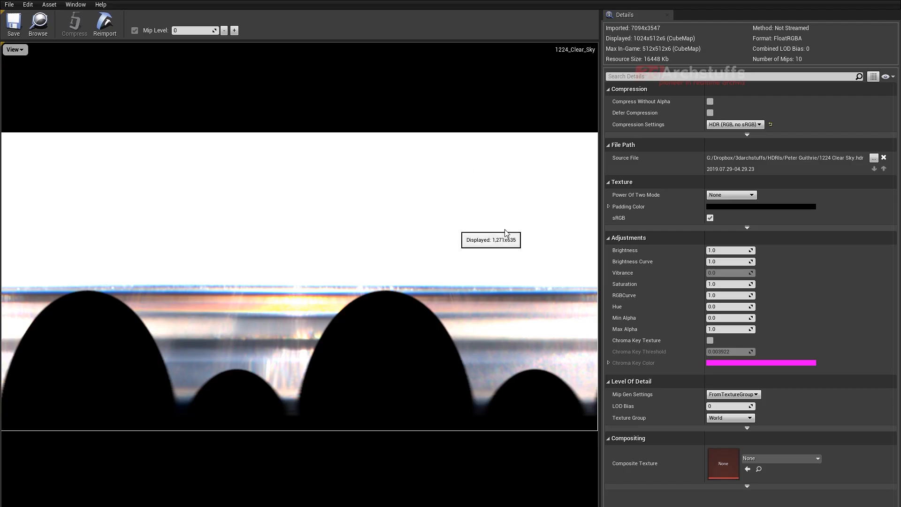
click(738, 395)
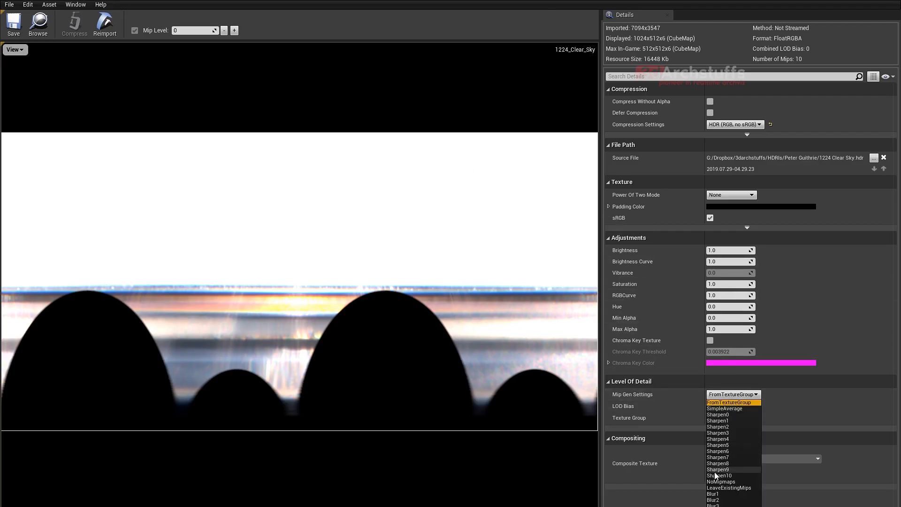
click(721, 482)
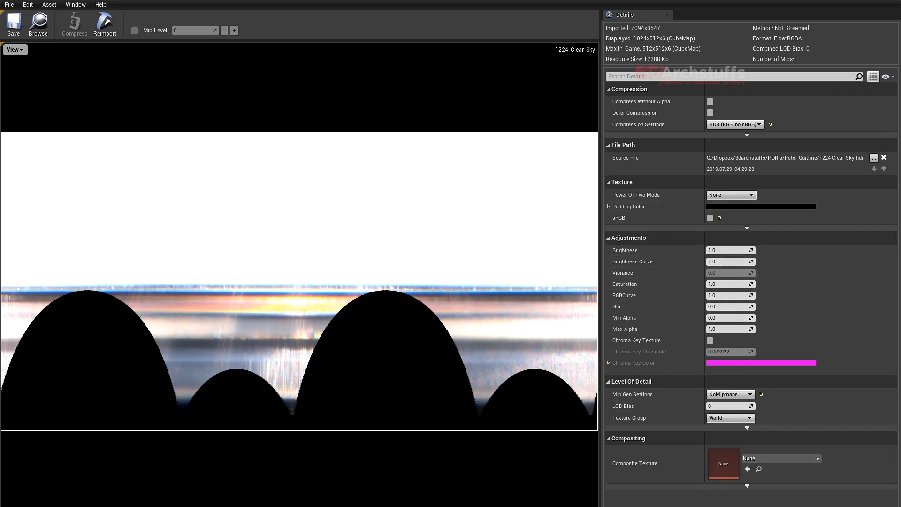
click(74, 0)
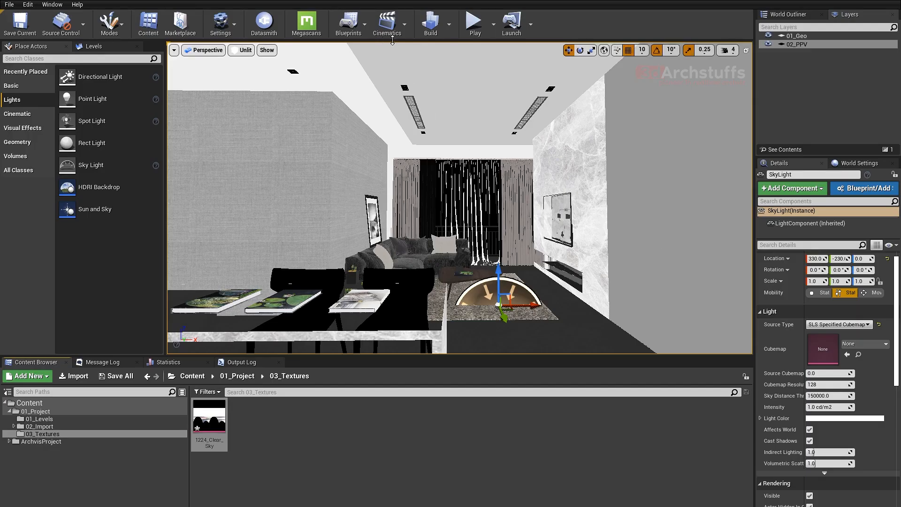
Switch the viewport to Lit shading and assign the 1224_Clear_Sky texture as the sky light's cubemap.
click(241, 51)
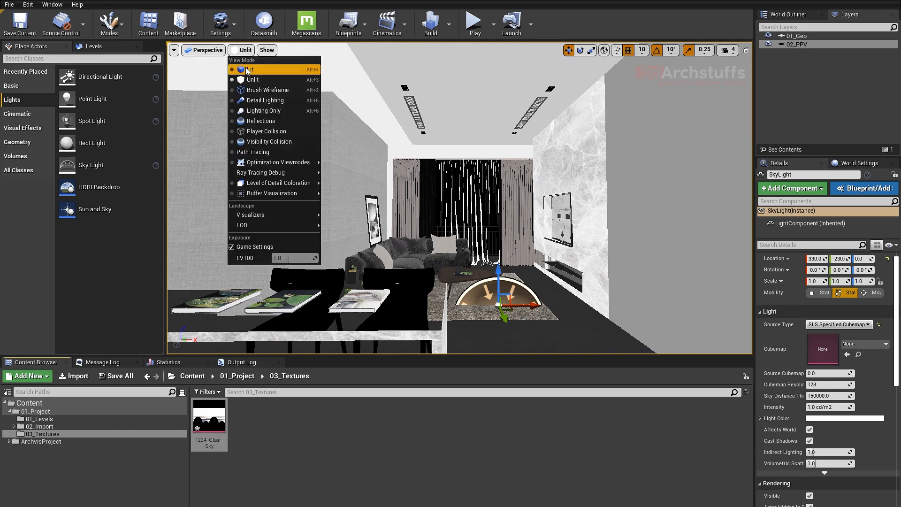
click(245, 62)
mouse_move(460, 197)
right_down()
mouse_move(473, 176)
mouse_move(413, 202)
mouse_move(449, 199)
mouse_move(441, 180)
mouse_move(454, 210)
right_up()
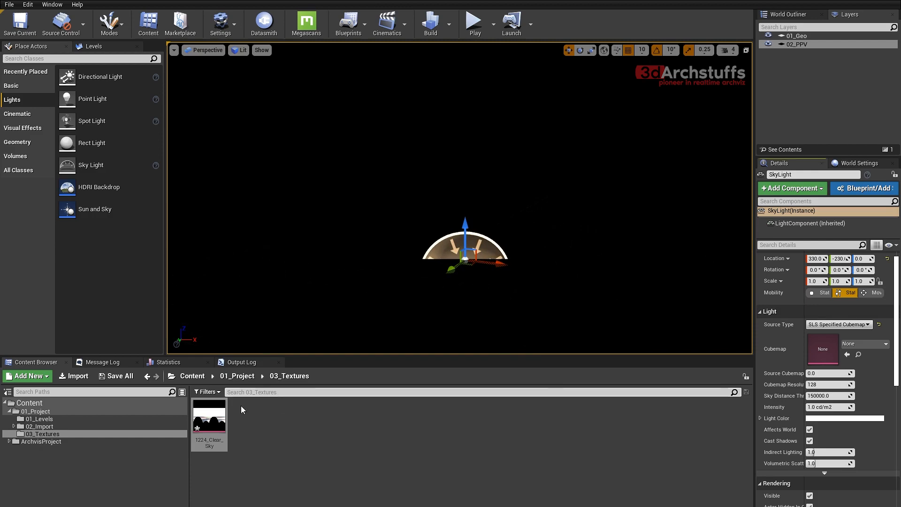
click(209, 417)
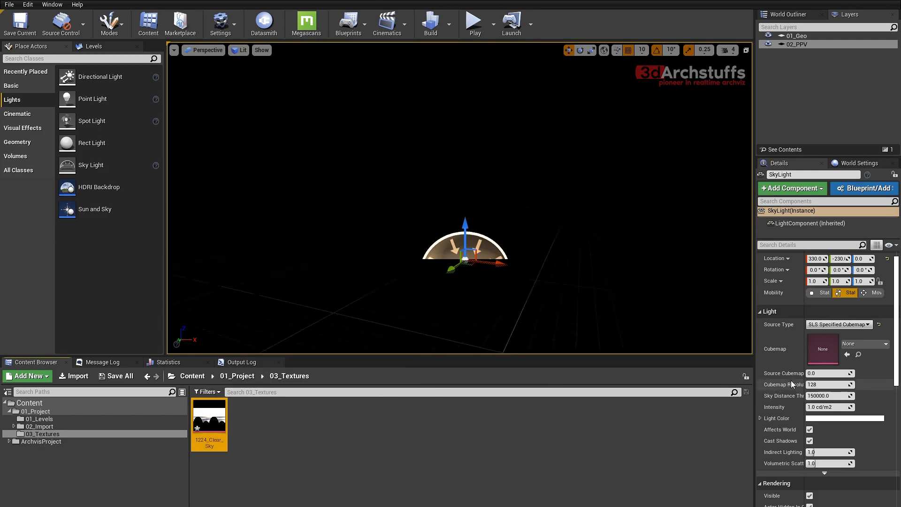
click(846, 355)
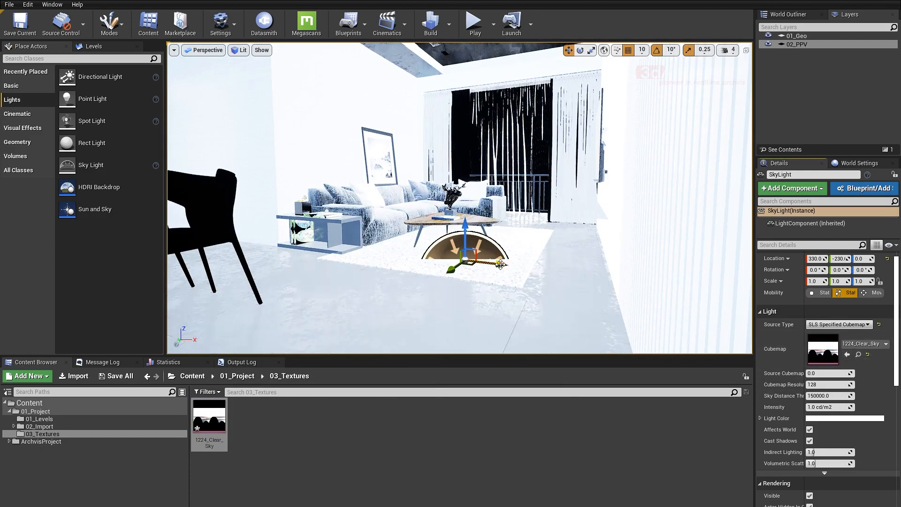
Set the sky light's mobility to Static and check the lighting across the living room.
right_drag(515, 226, 533, 202)
middle_drag(533, 203, 571, 237)
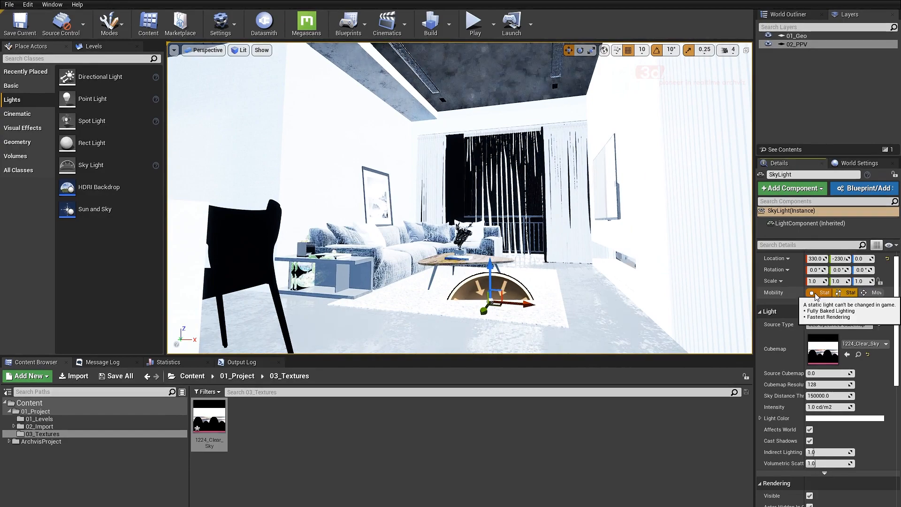
click(819, 292)
right_drag(526, 303, 536, 310)
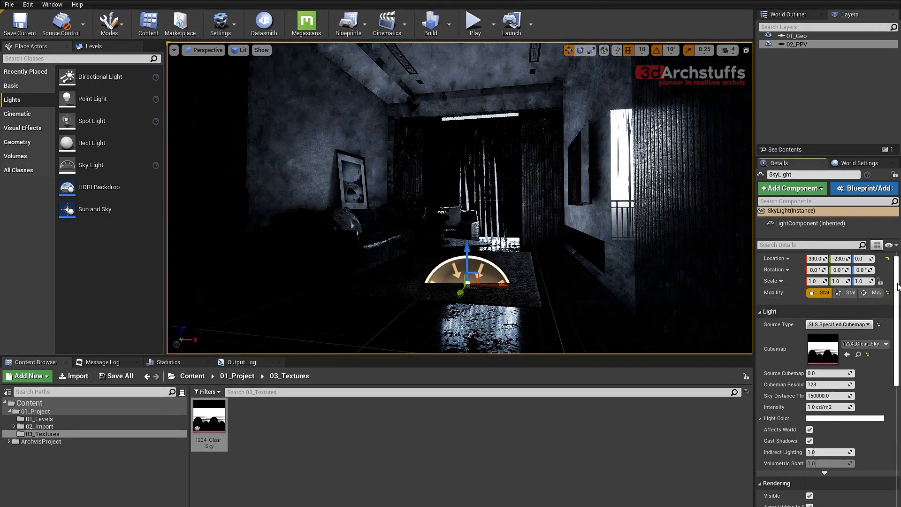
Enable ray-traced shadow casting in the sky light's advanced light settings.
scroll(763, 267, down, 3)
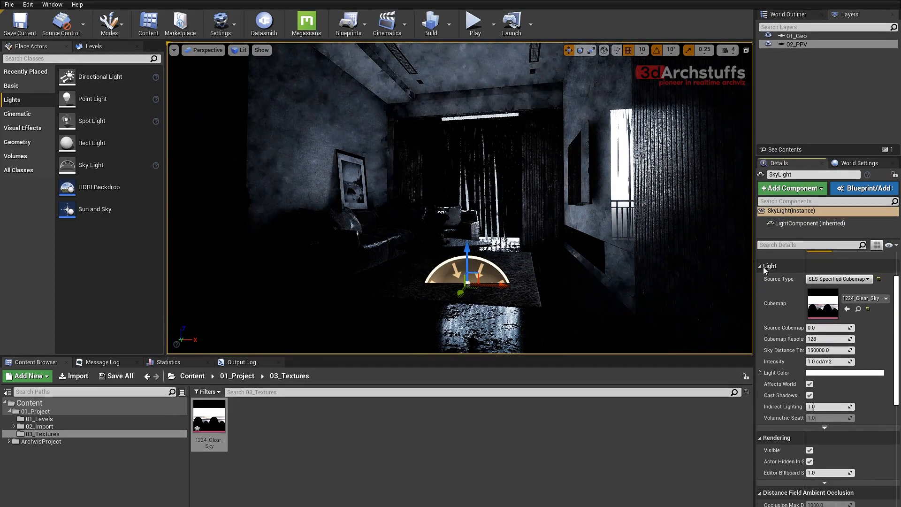
click(823, 427)
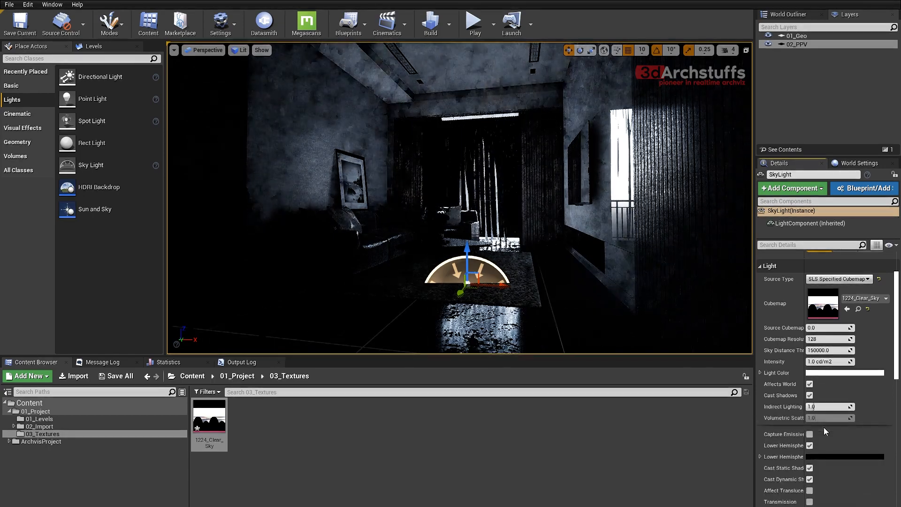
drag(896, 318, 896, 349)
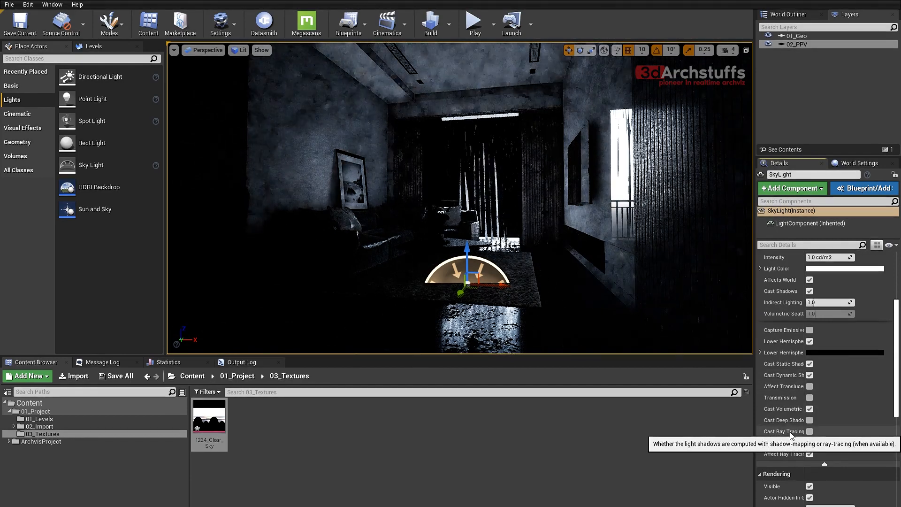
click(809, 432)
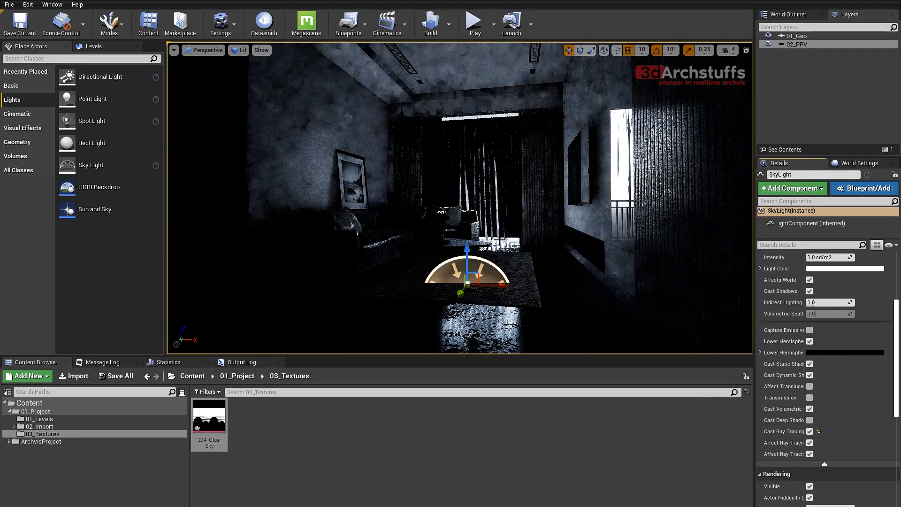
Look at the building's roof from outside and lower the sky light's intensity to 0.1, finally to 0.01 cd/m2.
key(w)
right_drag(500, 240, 499, 239)
key(e)
right_drag(549, 214, 550, 214)
scroll(550, 215, down, 3)
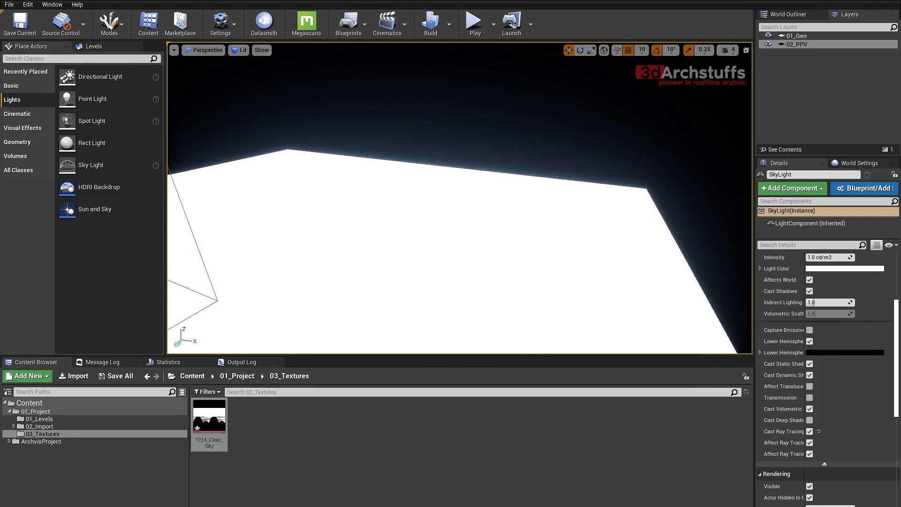
drag(897, 316, 897, 269)
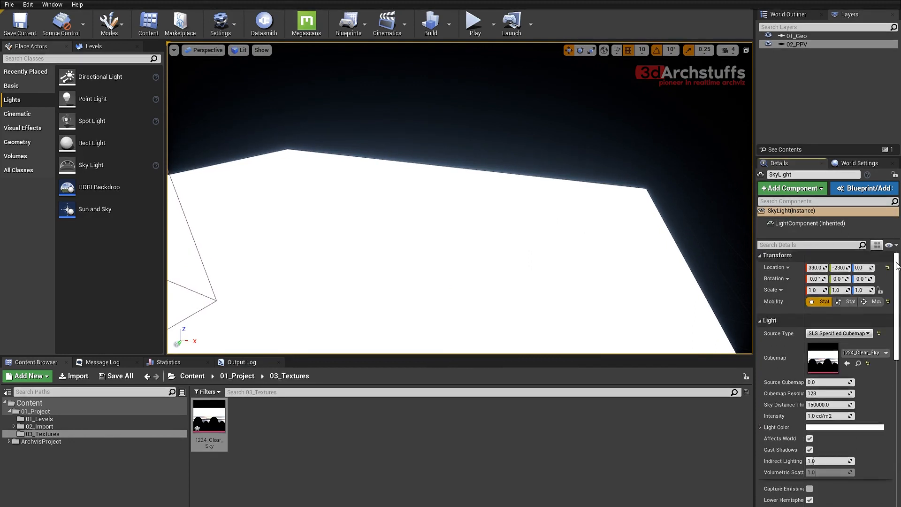
click(826, 418)
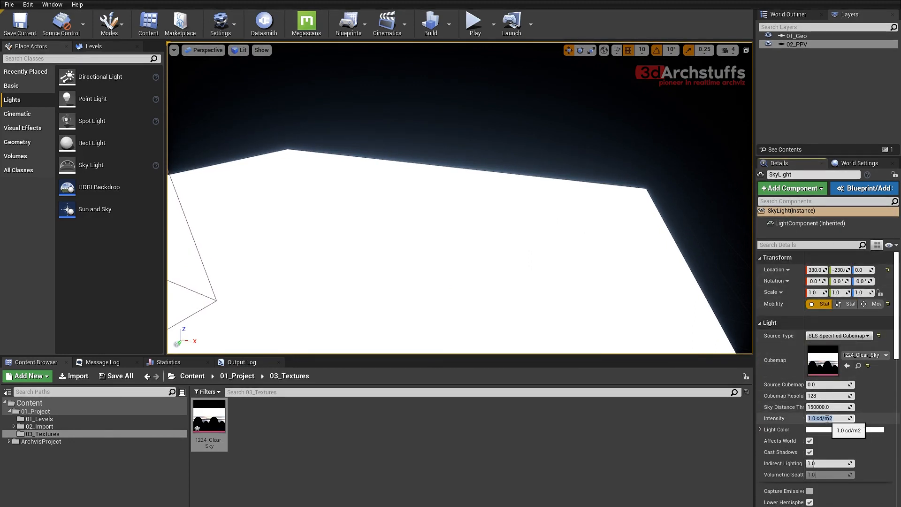
text(.1)
key(Return)
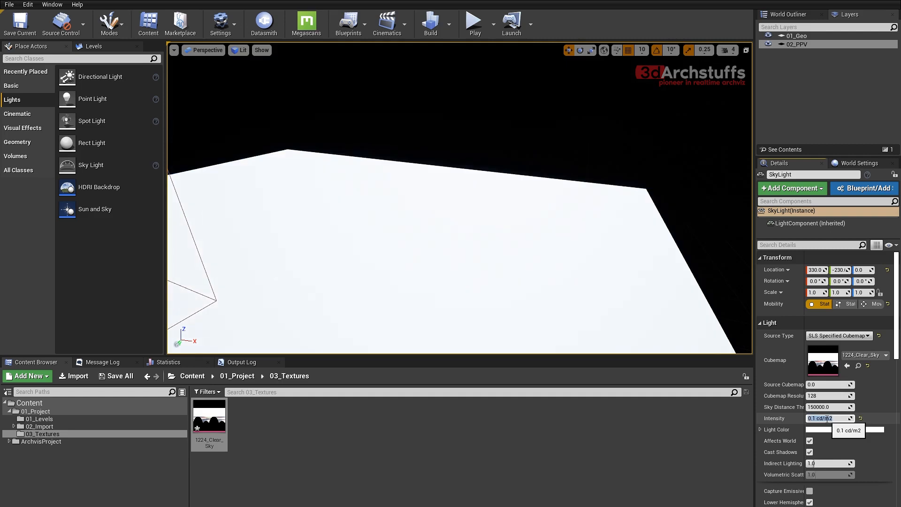
text(.01)
key(Return)
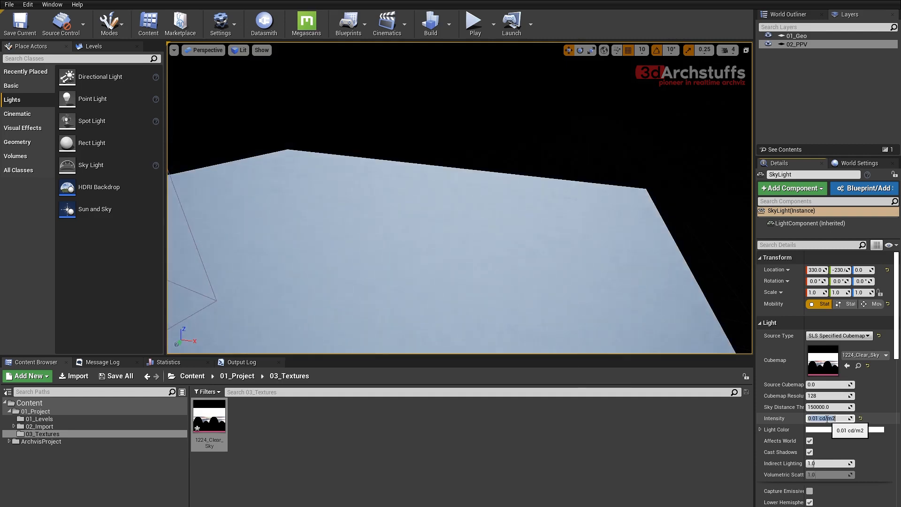
Place a basic cube on the building's roof and raise it to a Z location of 390.
click(14, 86)
drag(67, 187, 475, 206)
key(f)
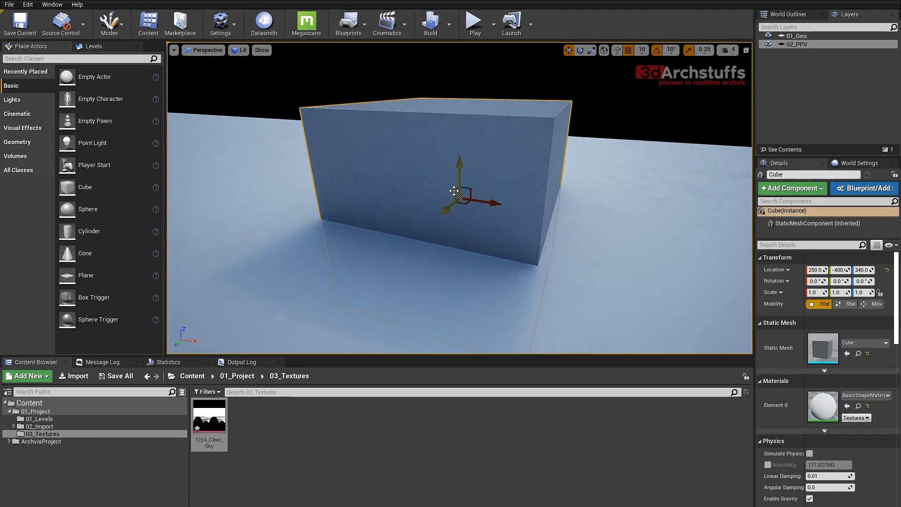
drag(460, 166, 460, 109)
scroll(459, 169, down, 6)
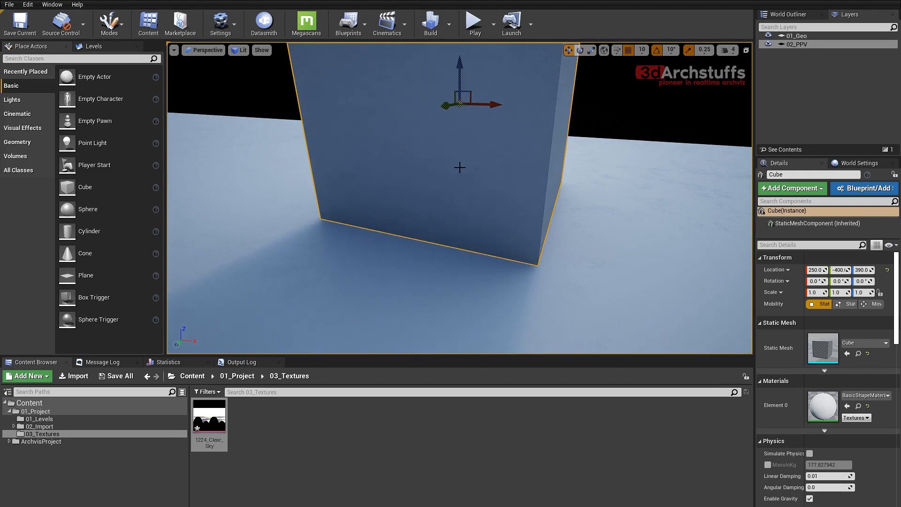
Examine the sky light's soft shadow around the cube on the roof from several sides.
alt+drag(453, 207, 383, 217)
alt+drag(416, 261, 281, 254)
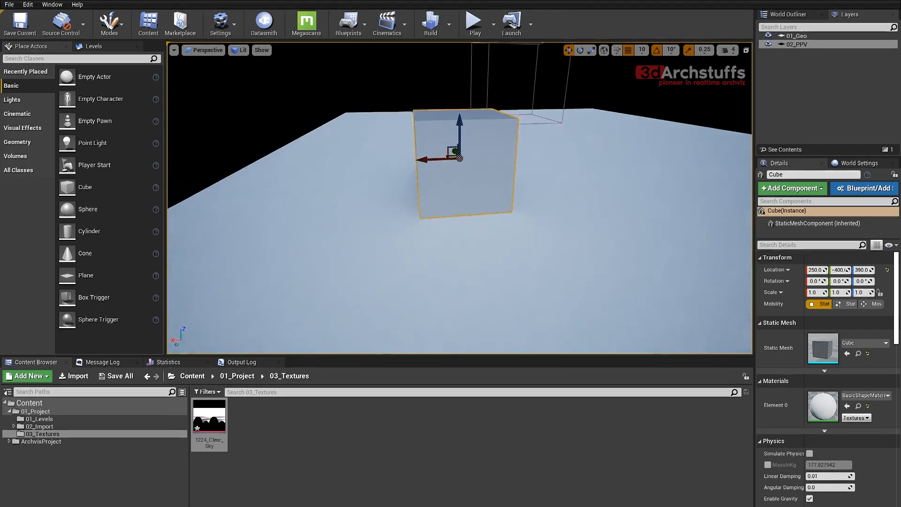
scroll(417, 261, down, 8)
alt+drag(416, 262, 604, 245)
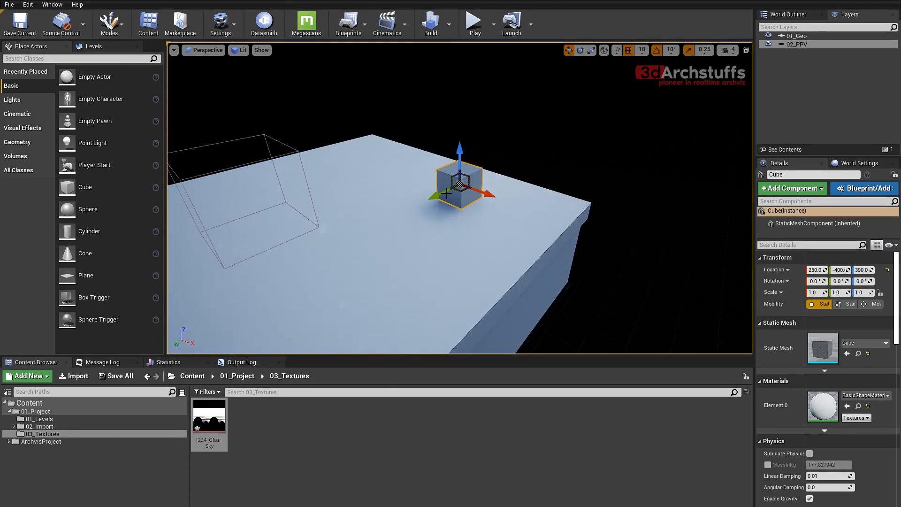
alt+drag(438, 215, 680, 305)
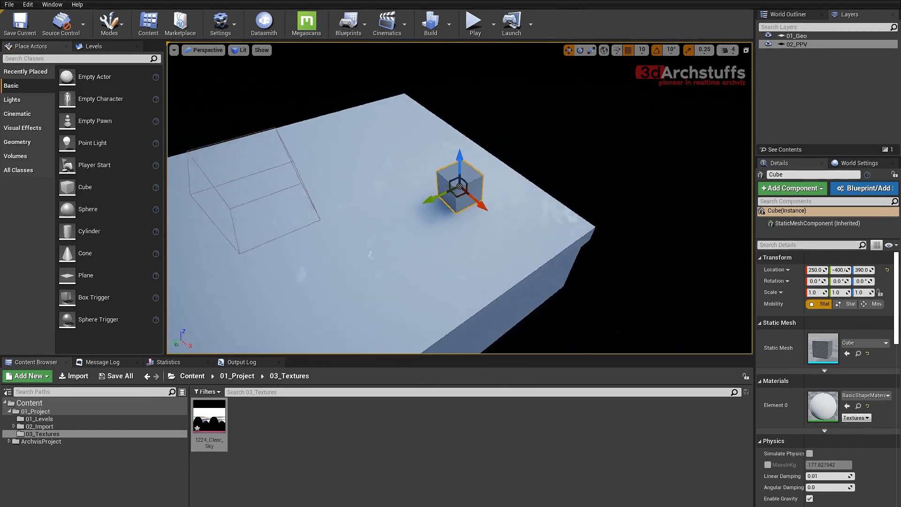
alt+drag(172, 140, 198, 153)
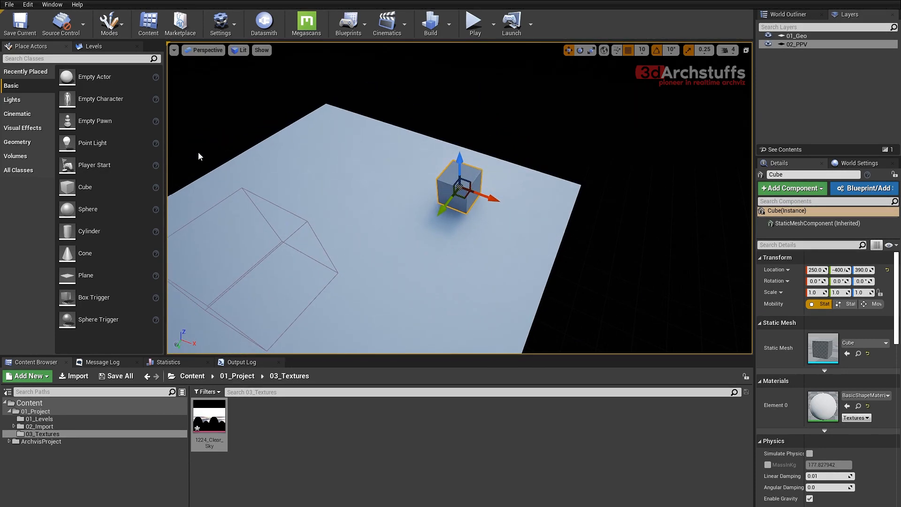
right_drag(361, 190, 350, 190)
alt+drag(502, 299, 394, 240)
Return to the first bookmarked interior view and add the sky light to a new layer named 03_Skylight.
key(1)
click(498, 295)
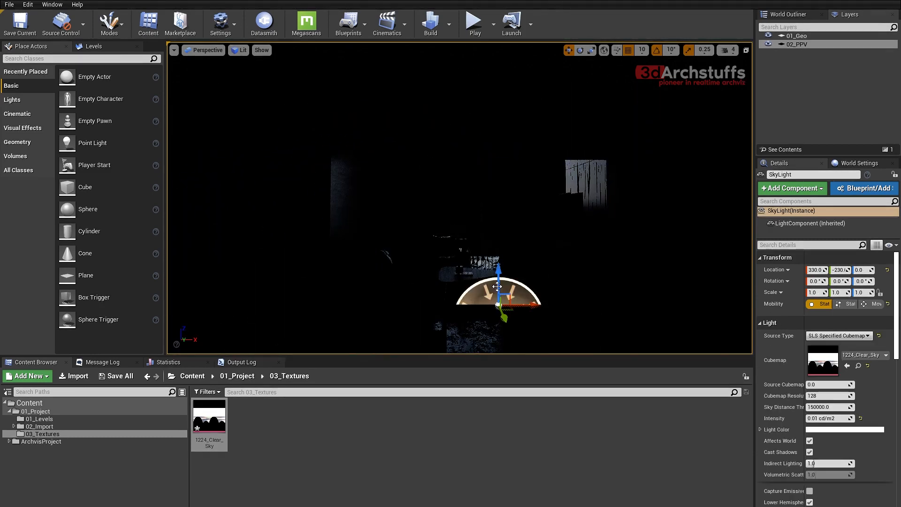
right_click(794, 72)
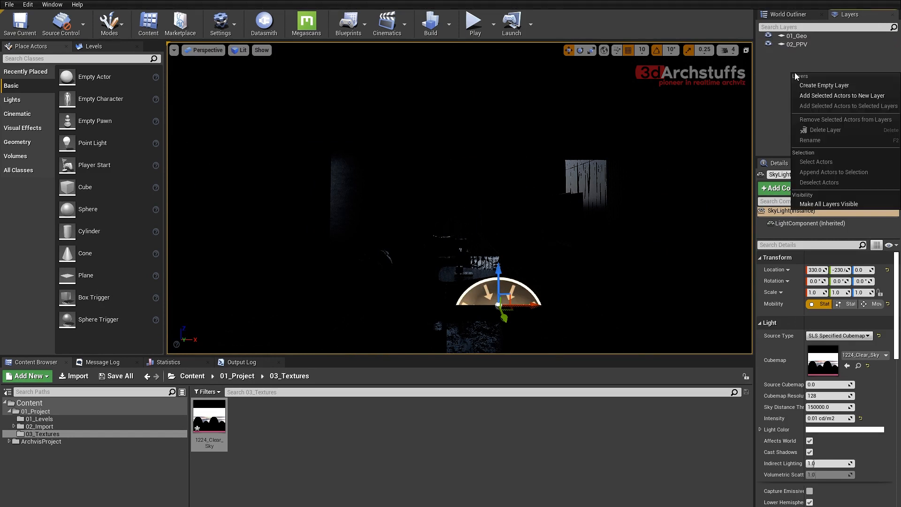
click(811, 95)
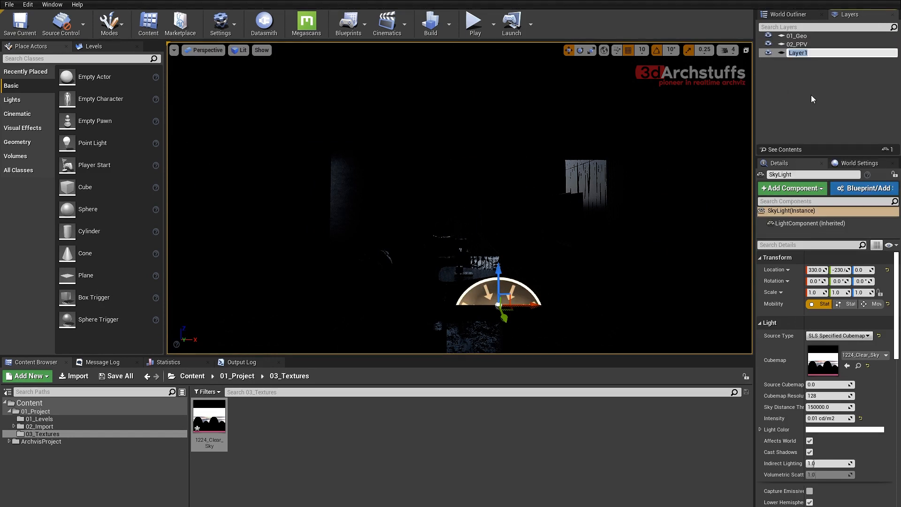
text(03_Skylight)
key(Return)
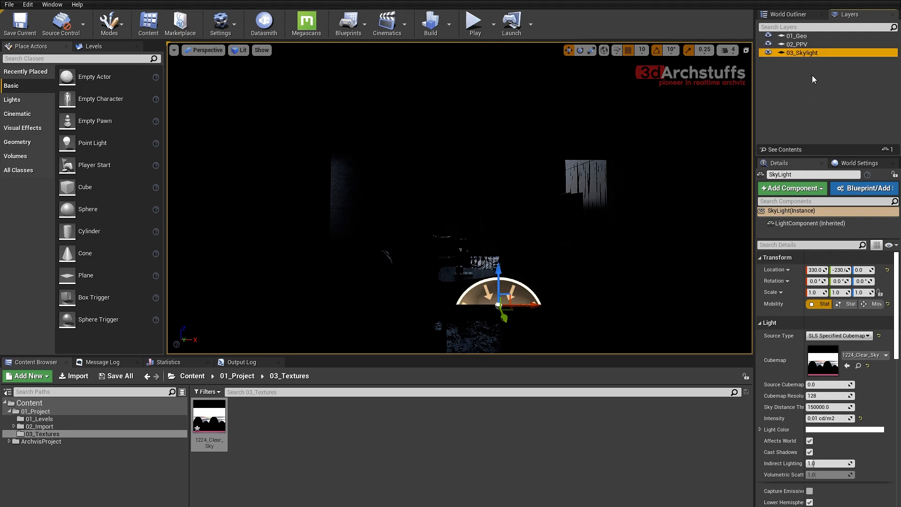
Clear the selection and reselect the sky light through the 03_Skylight layer.
right_drag(460, 197, 474, 196)
key(Escape)
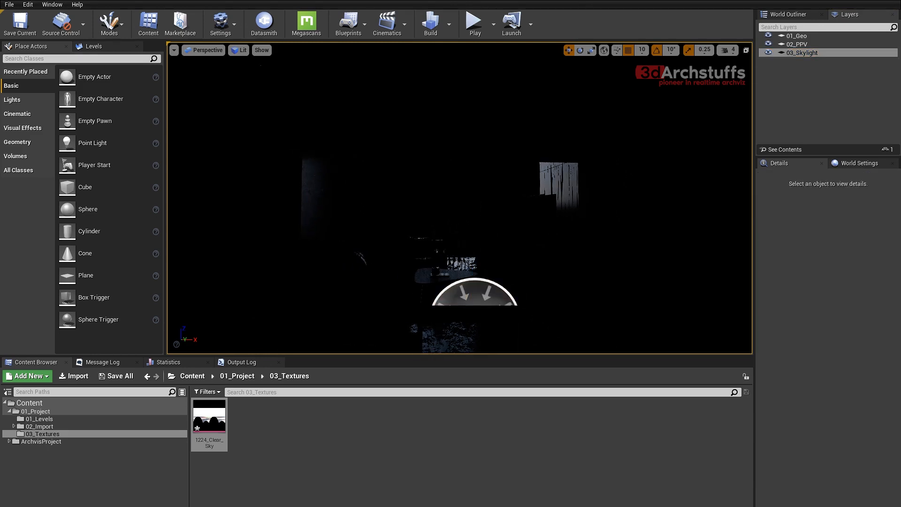
double_click(806, 53)
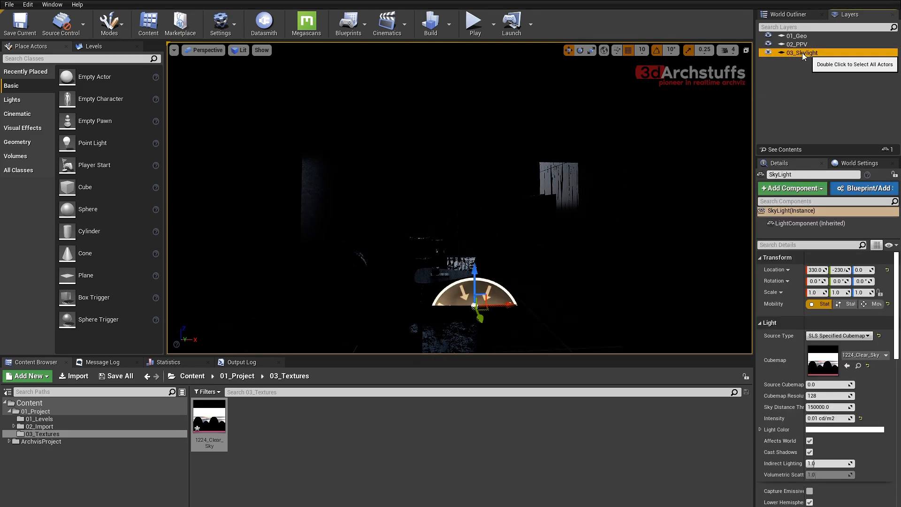
From outside the building, rotate the sky light's source cubemap angle to about 99.4.
right_drag(459, 197, 366, 282)
key(s)
scroll(555, 243, down, 2)
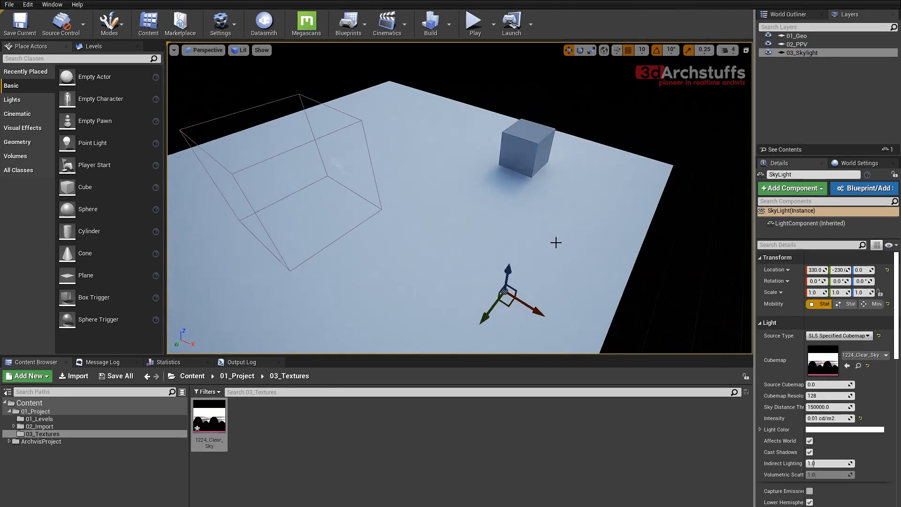
alt+drag(575, 238, 422, 164)
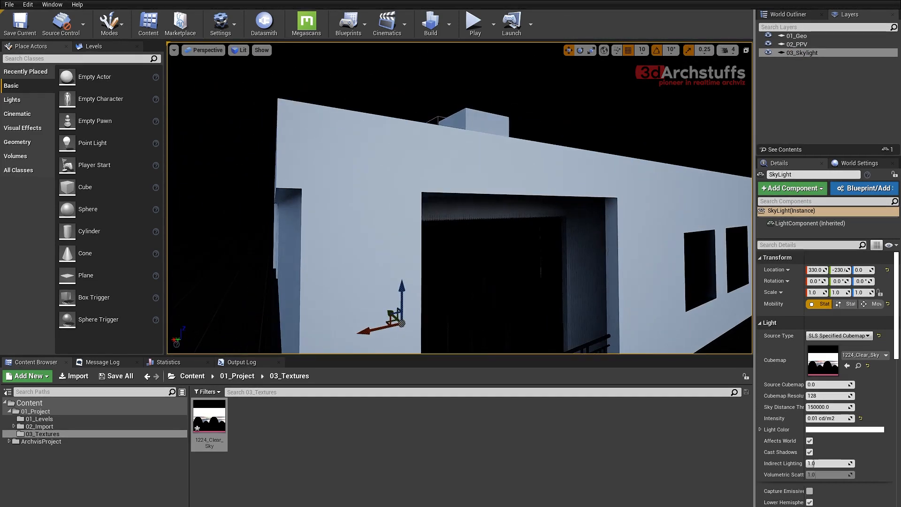
alt+drag(423, 281, 586, 351)
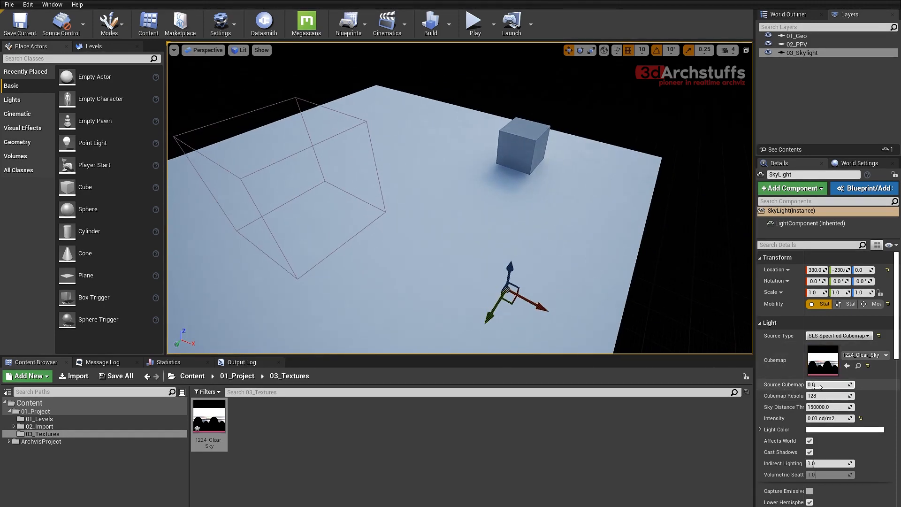
mouse_move(817, 386)
mouse_down()
mouse_move(833, 386)
mouse_move(819, 384)
mouse_up()
Examine how the rotated cubemap lights the building's roof, walls and test cube from all sides.
alt+drag(363, 252, 262, 230)
alt+right_drag(363, 252, 272, 252)
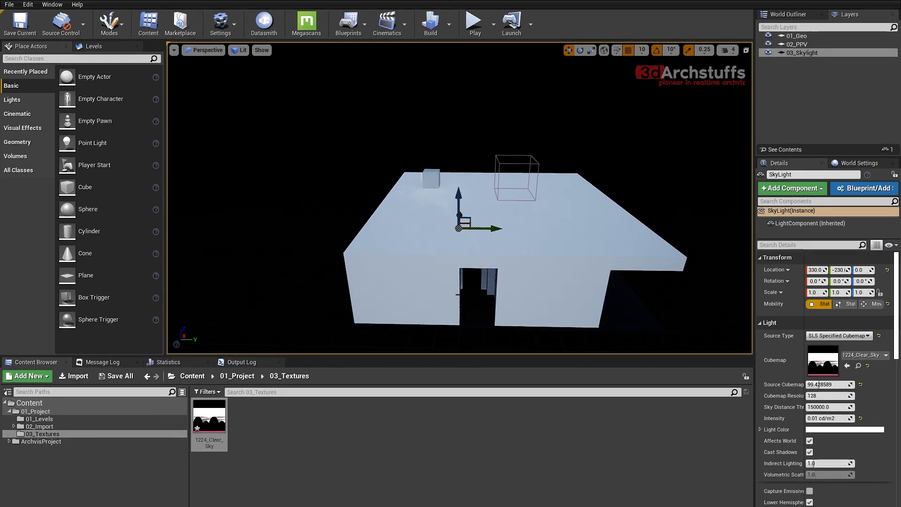
alt+drag(533, 287, 467, 293)
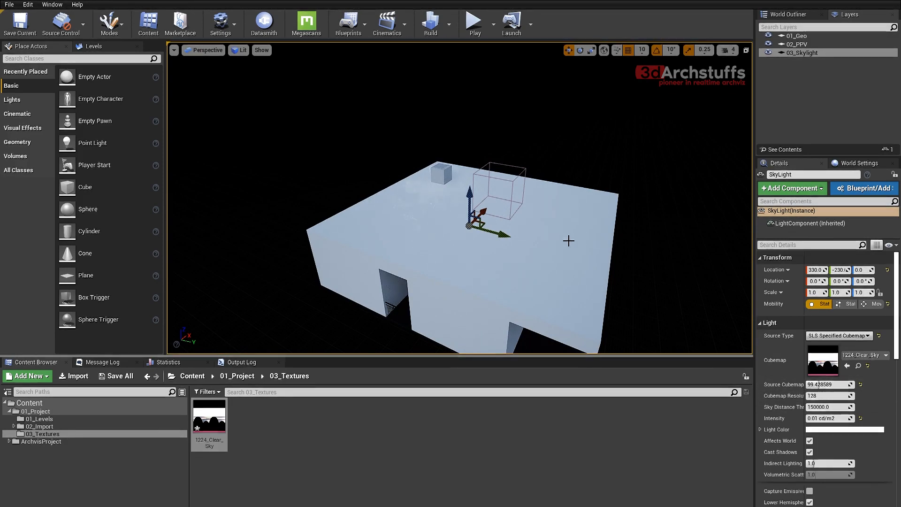
alt+drag(532, 214, 291, 211)
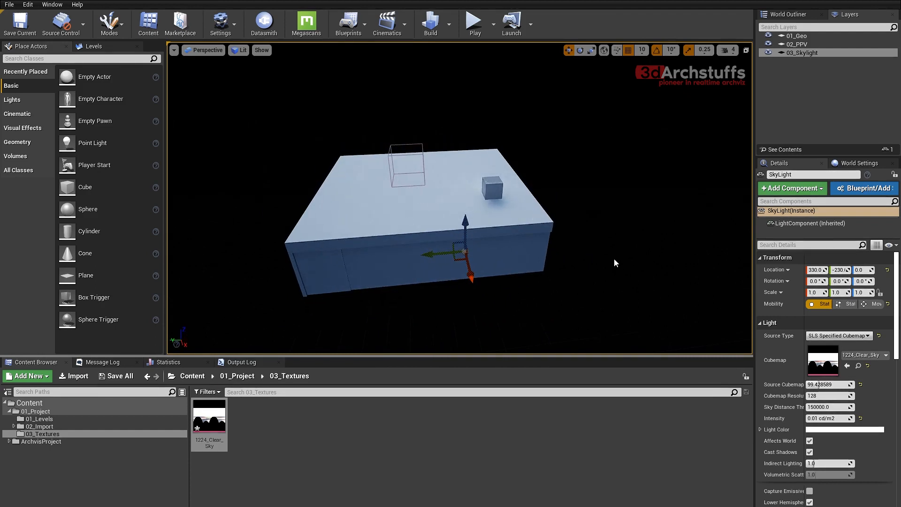
alt+drag(614, 258, 606, 258)
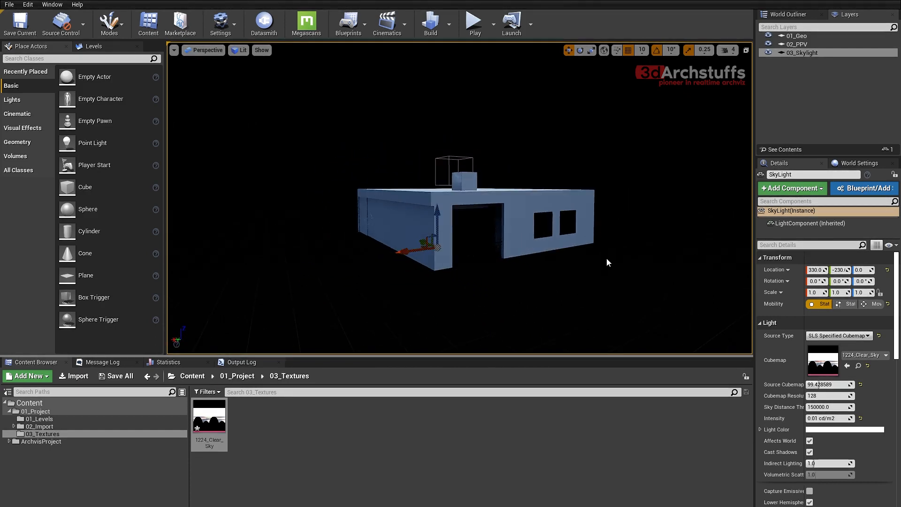
alt+drag(476, 229, 502, 260)
scroll(469, 236, up, 3)
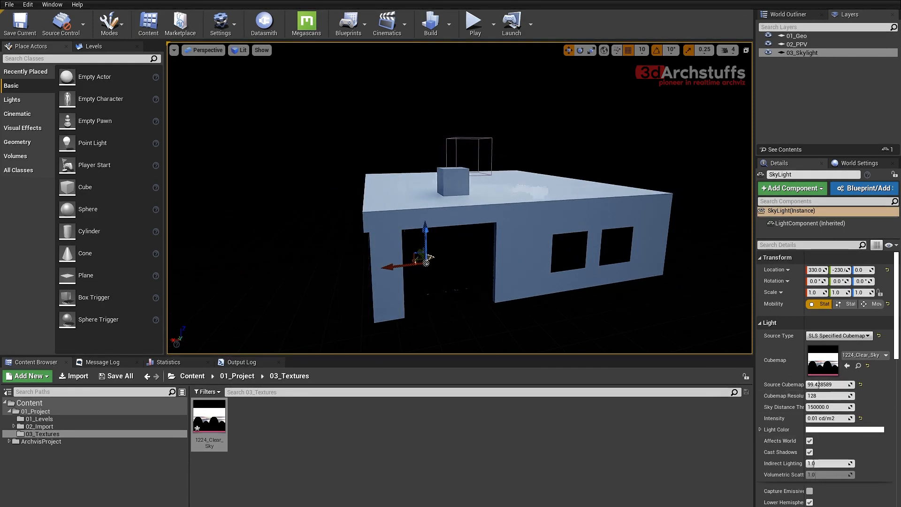
Reset the sky light's source cubemap angle to its default and set its intensity to 1 cd/m2 in the first bookmarked view.
click(860, 385)
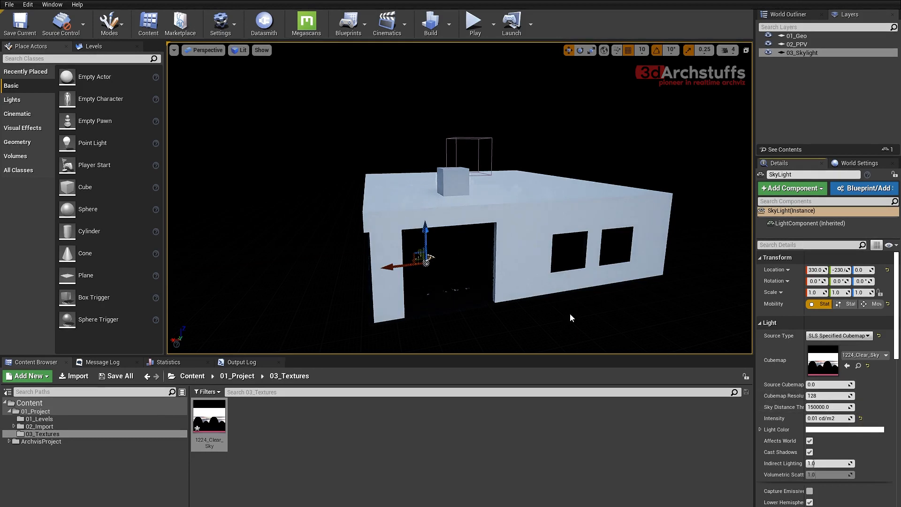
alt+drag(561, 303, 732, 342)
key(1)
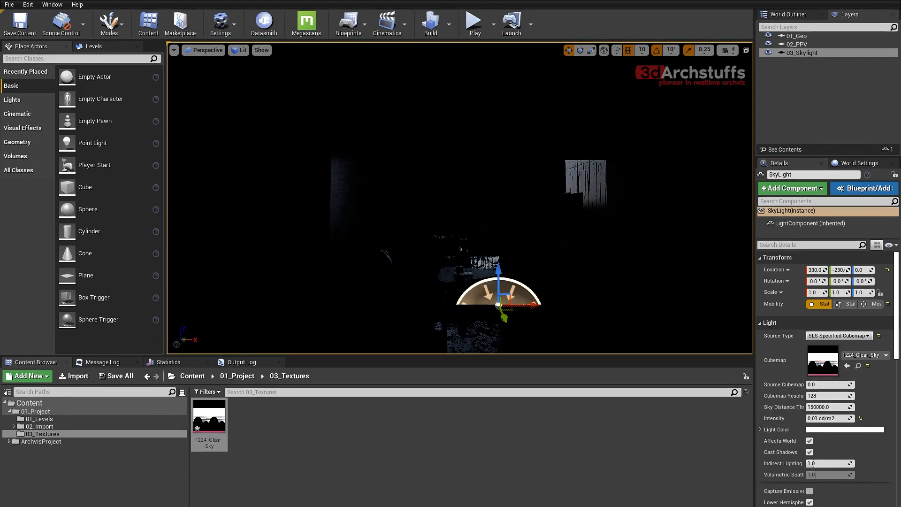
click(835, 418)
text(1)
key(Return)
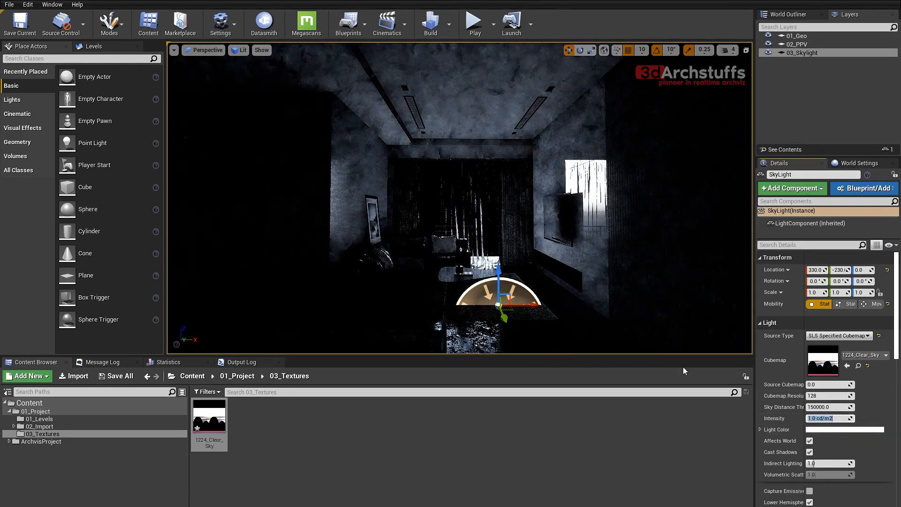
Clear the selection and inspect the sky light's effect across the living room.
key(Escape)
mouse_move(460, 197)
right_down()
mouse_move(426, 253)
mouse_move(469, 253)
mouse_move(478, 244)
mouse_move(450, 192)
right_up()
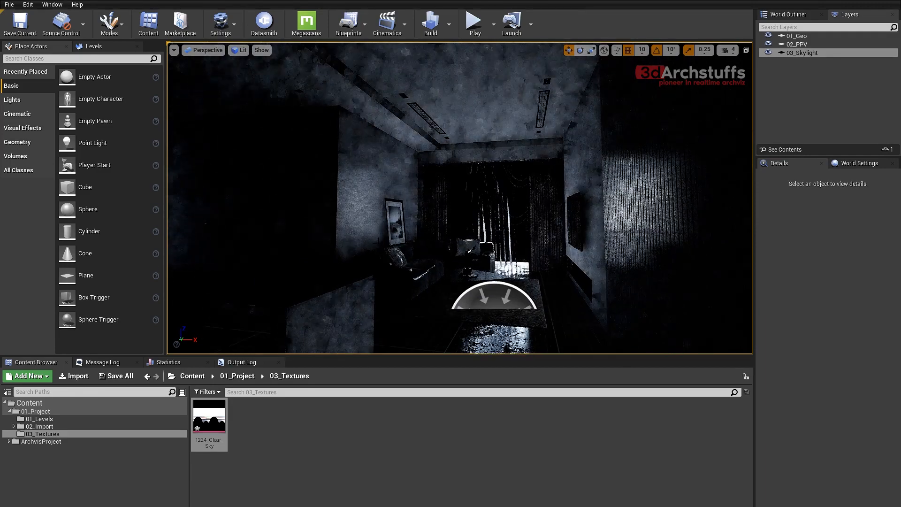
middle_drag(393, 157, 412, 192)
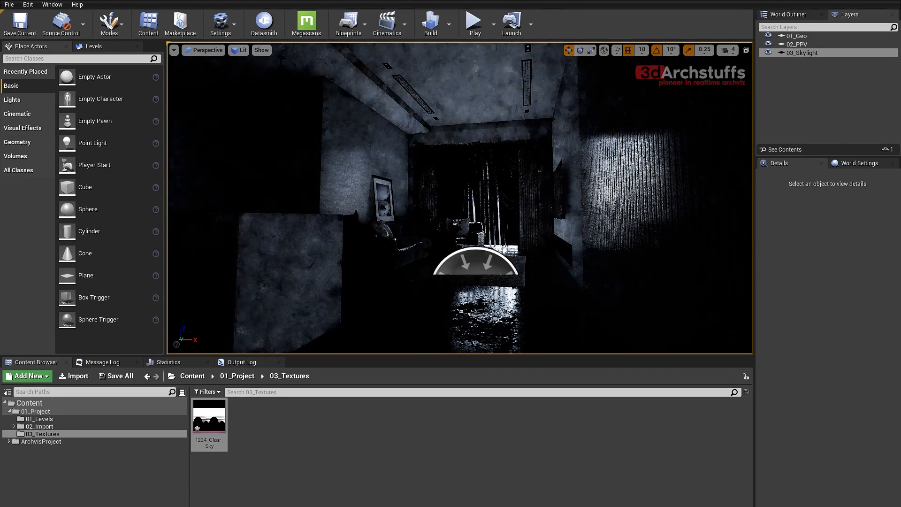
middle_drag(411, 192, 391, 187)
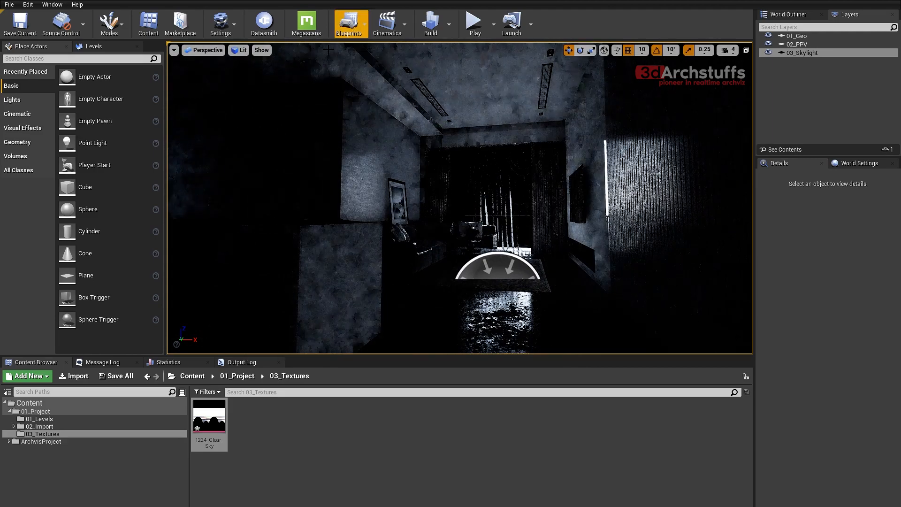
Open the Level Blueprint, connect an Execute Console Command node to Event BeginPlay, and return to the level editor.
click(349, 25)
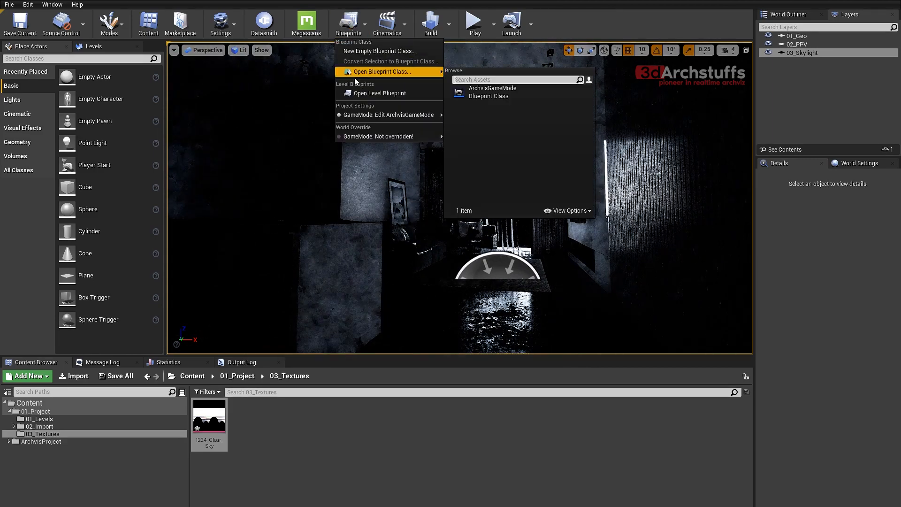
click(371, 93)
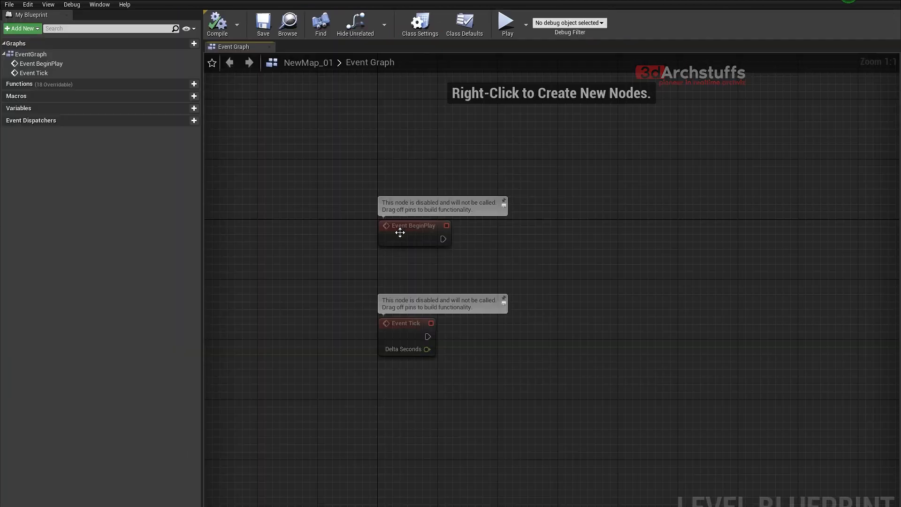
right_drag(545, 218, 481, 189)
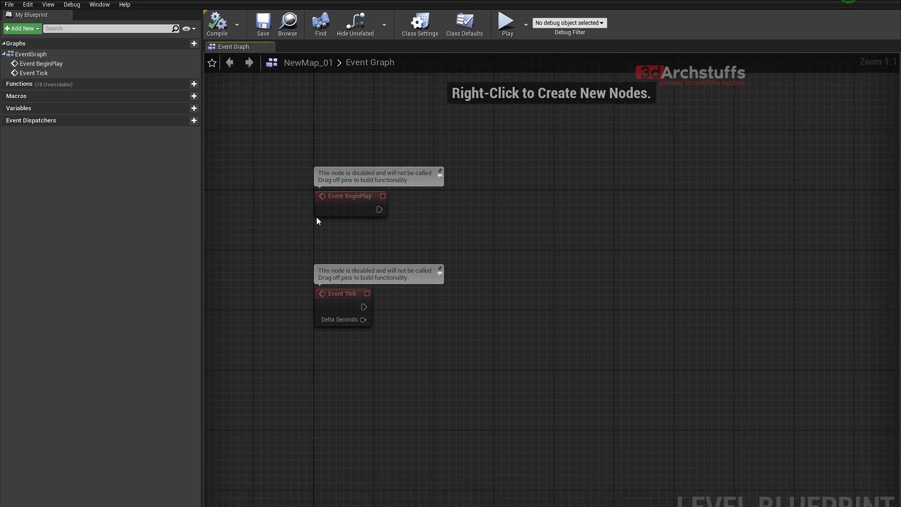
drag(378, 210, 478, 213)
text(exe)
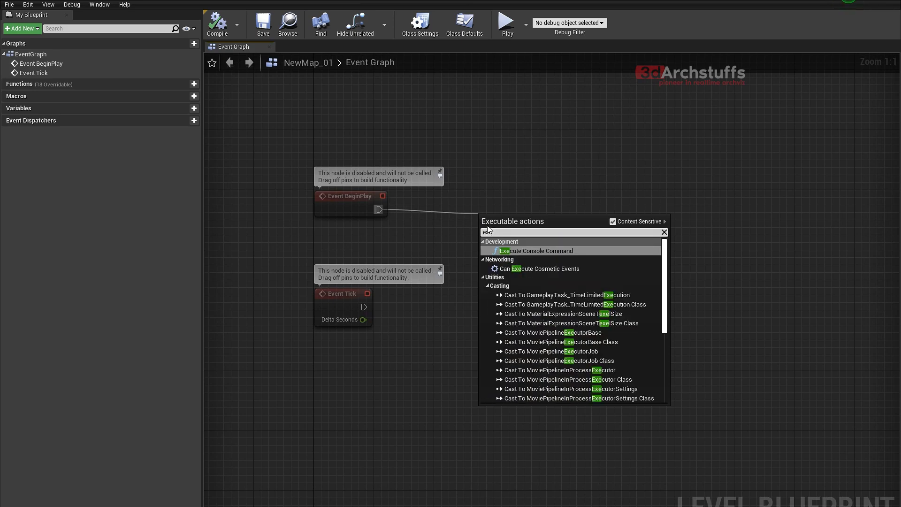
click(516, 250)
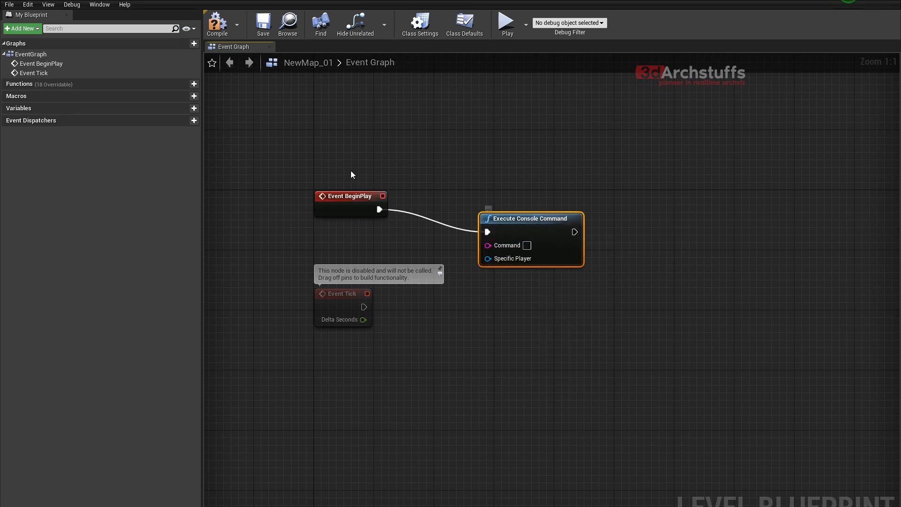
click(86, 2)
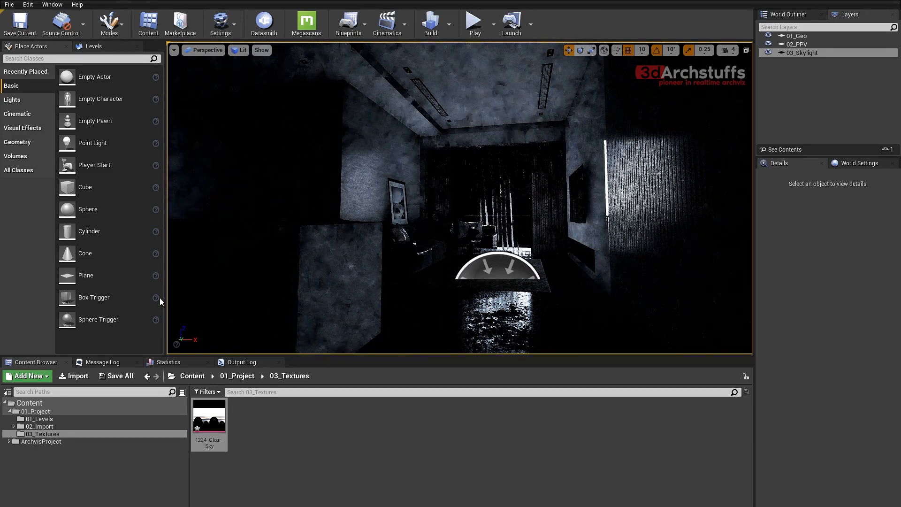
Close the Output Log, reopen it from the developer tools, and undock it as a separate maximised window.
click(103, 364)
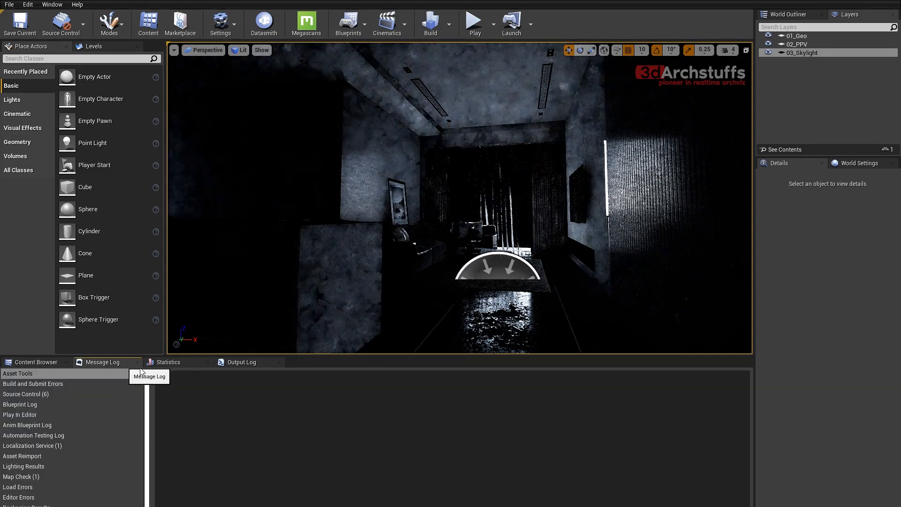
click(244, 364)
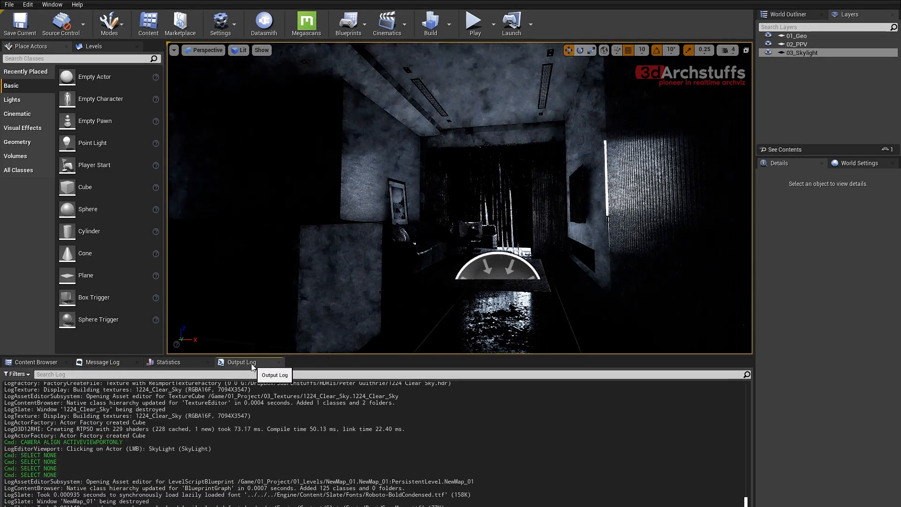
click(279, 363)
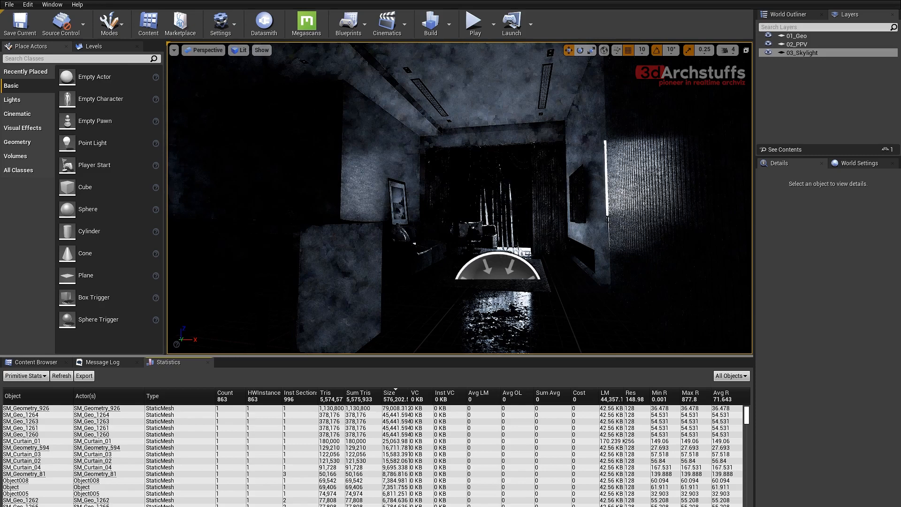
click(52, 4)
mouse_move(62, 23)
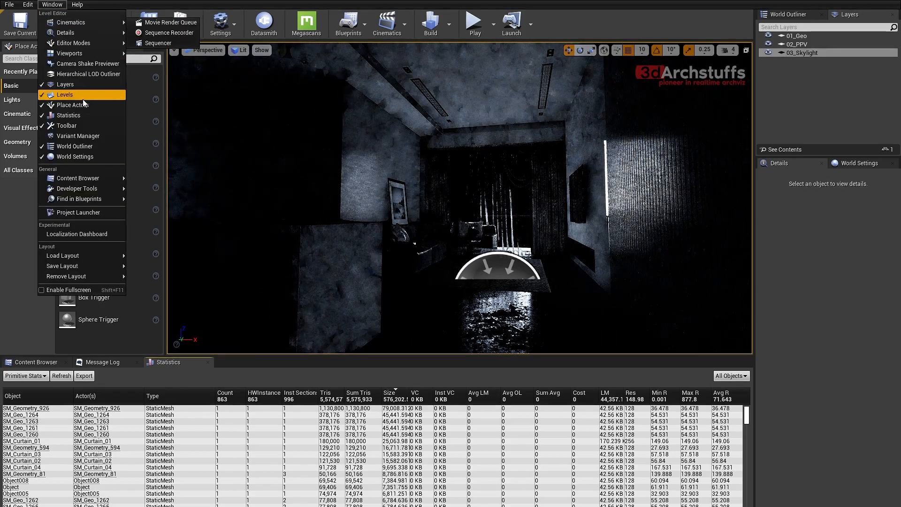
mouse_move(90, 190)
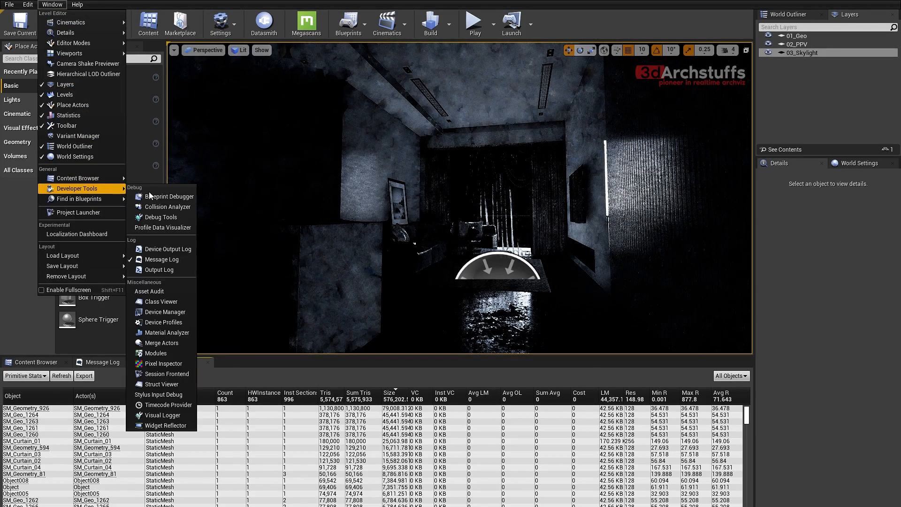
click(159, 269)
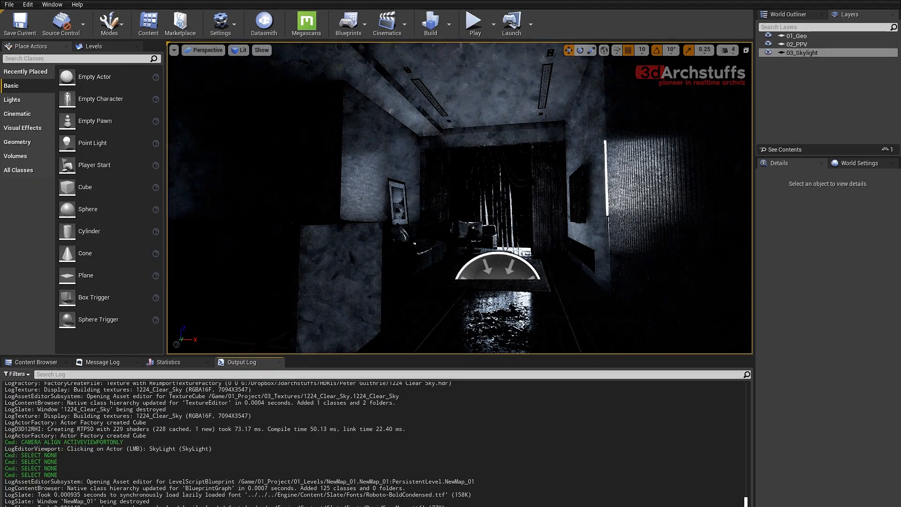
drag(255, 362, 545, 1)
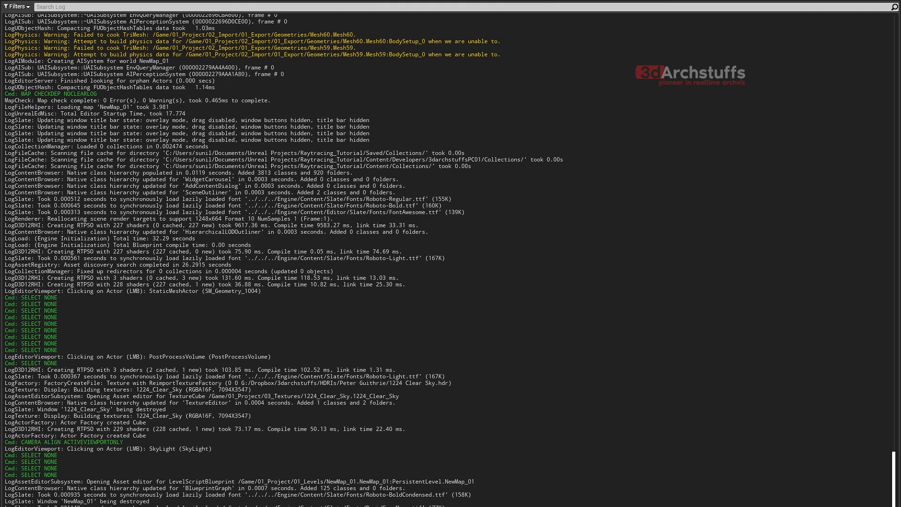
Query the help for the console variable r.RayTracing.GlobalIllumination.Denoiser with the ? argument.
text(r.Ray)
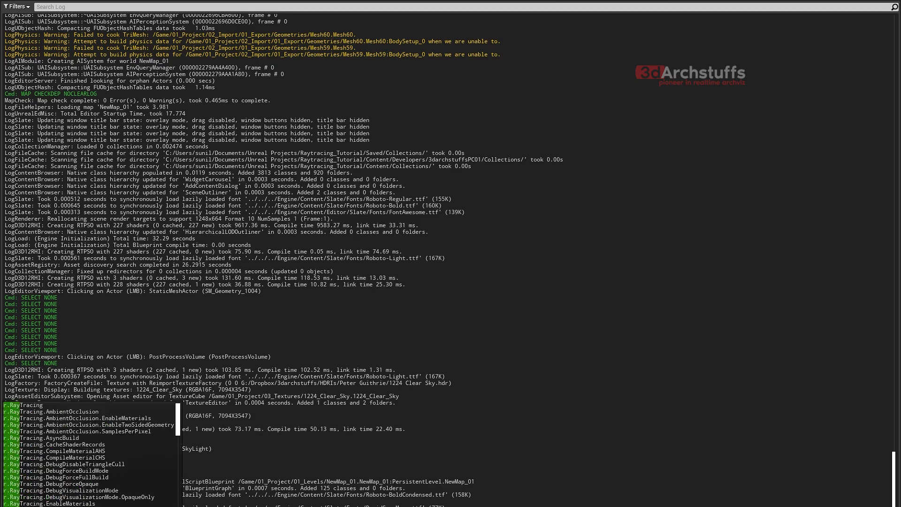
key(Down)
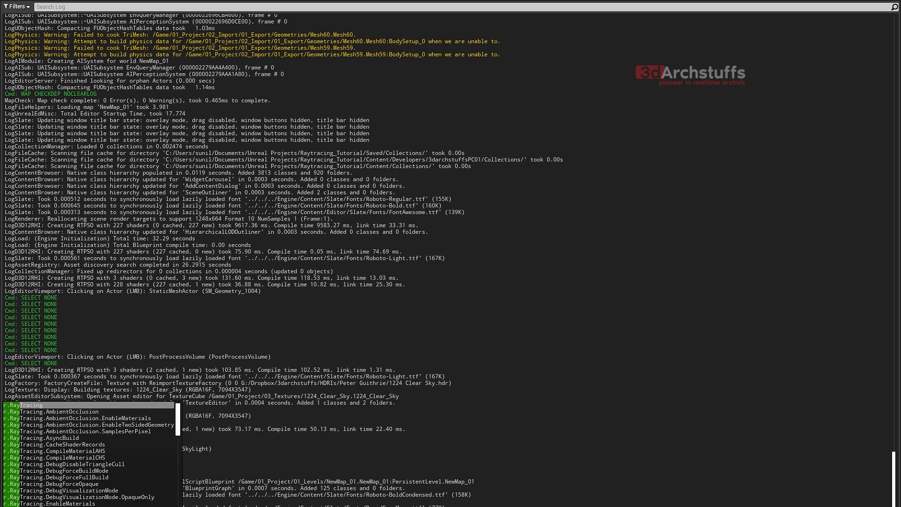
text(.Glo)
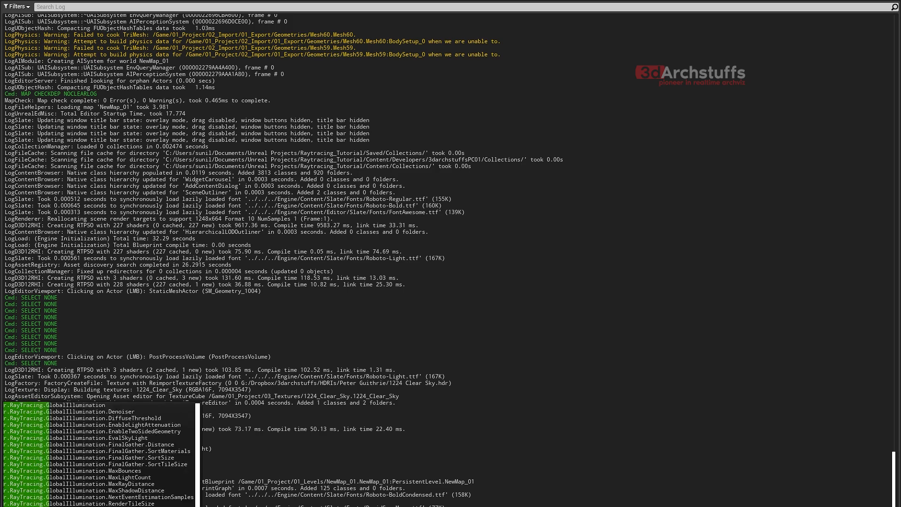
key(Down)
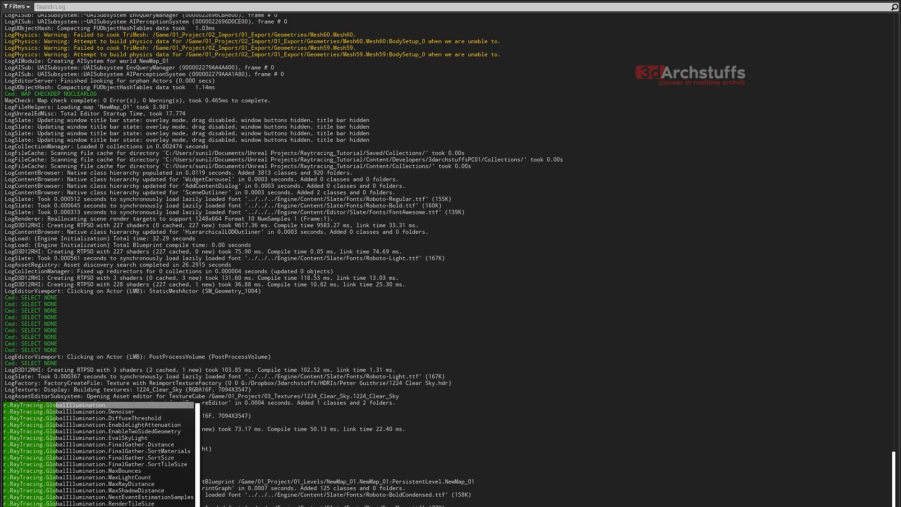
key(Down)
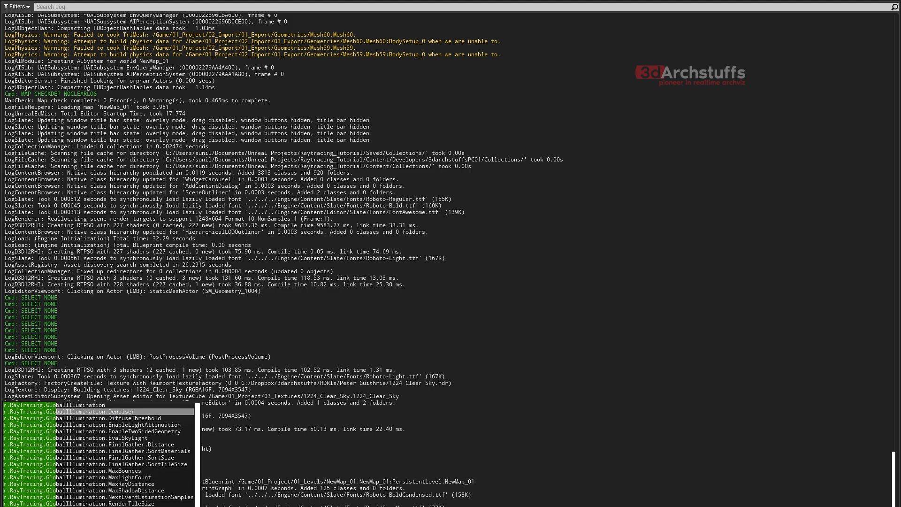
key(Tab)
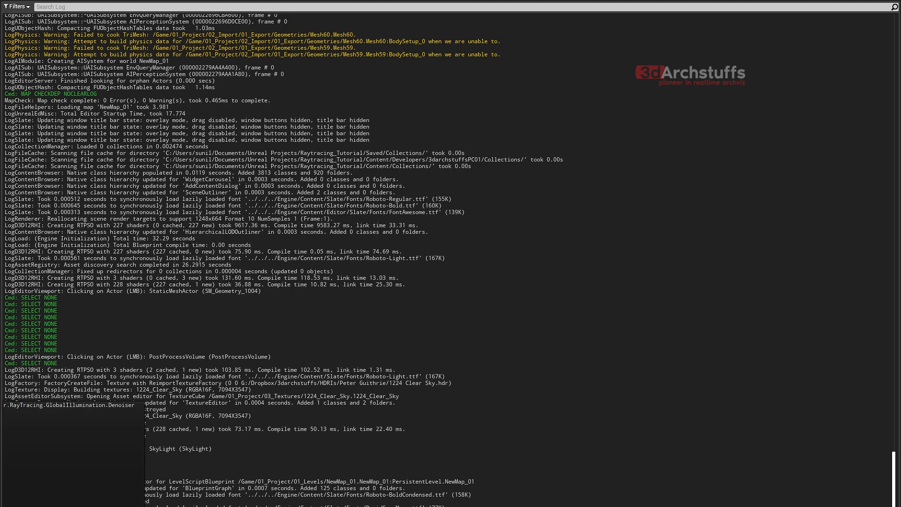
text(?)
key(Return)
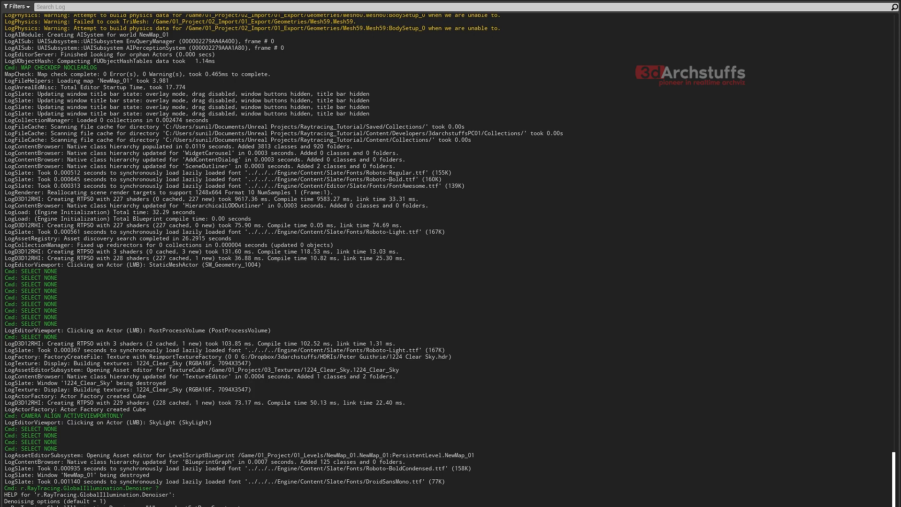
Set r.RayTracing.GlobalIllumination.Denoiser to 0 by reusing the previous console command.
key(Up)
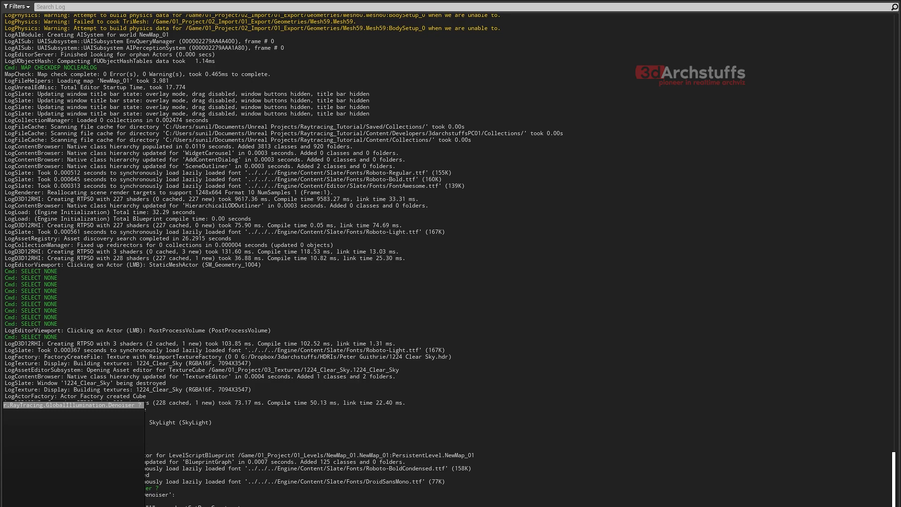
key(BackSpace)
text(0)
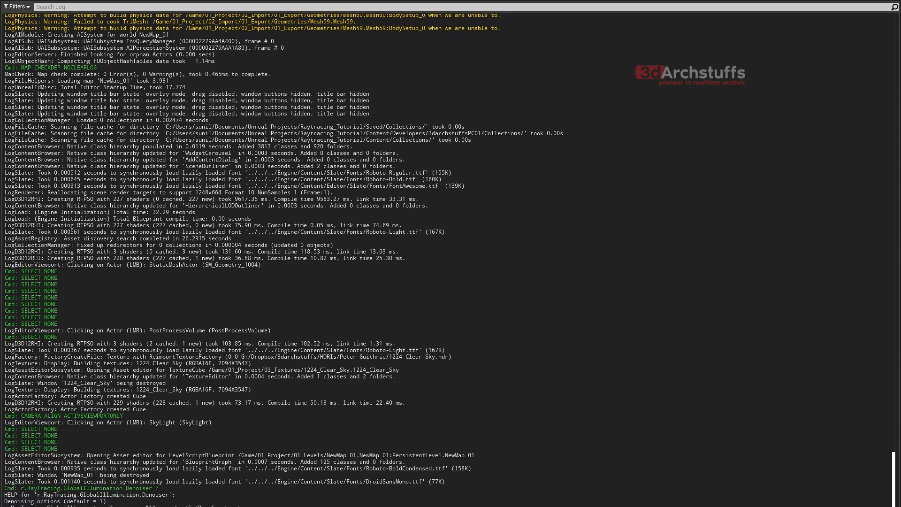
key(Return)
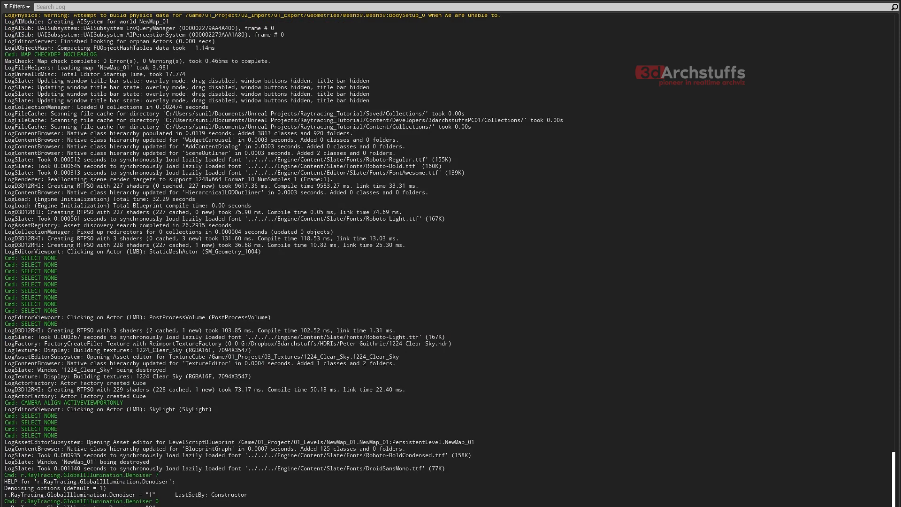
Run the r.RayTracing.GlobalIllumination.Denoiser ? query again from the command history to check its value.
key(Up)
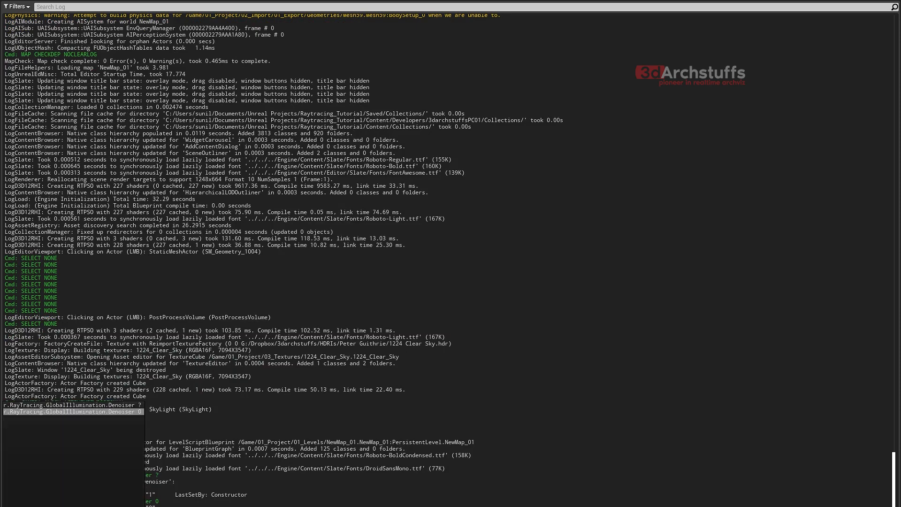
key(Up)
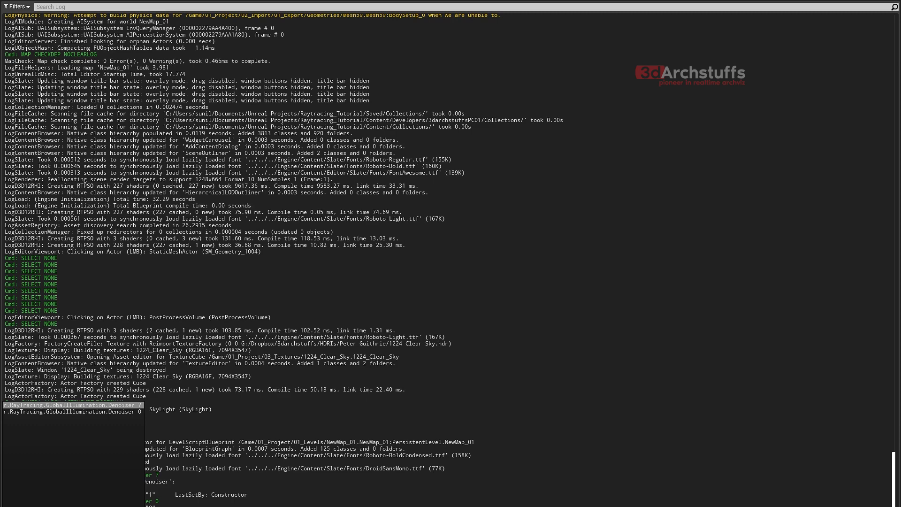
key(Return)
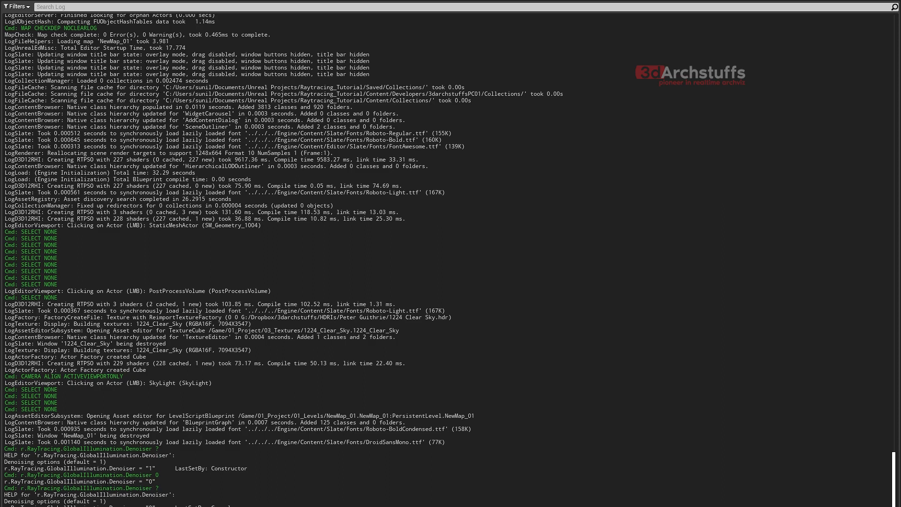
Dock the Output Log back beside Statistics and set r.RayTracing.GlobalIllumination.Denoiser to 1.
key(grave)
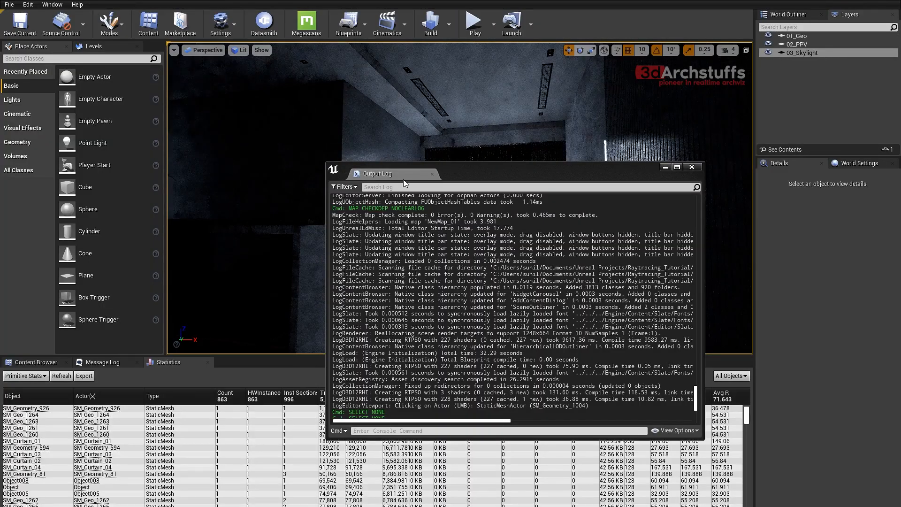
drag(403, 179, 272, 362)
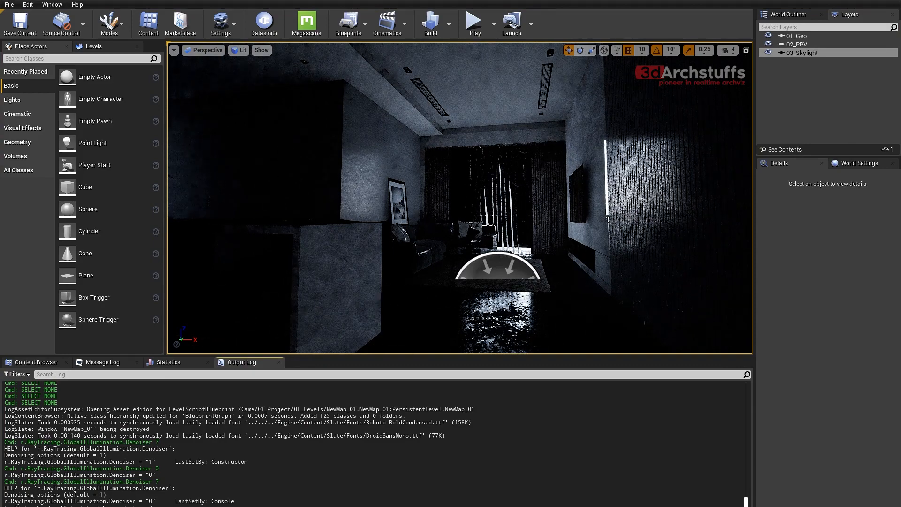
key(Up)
key(Up)
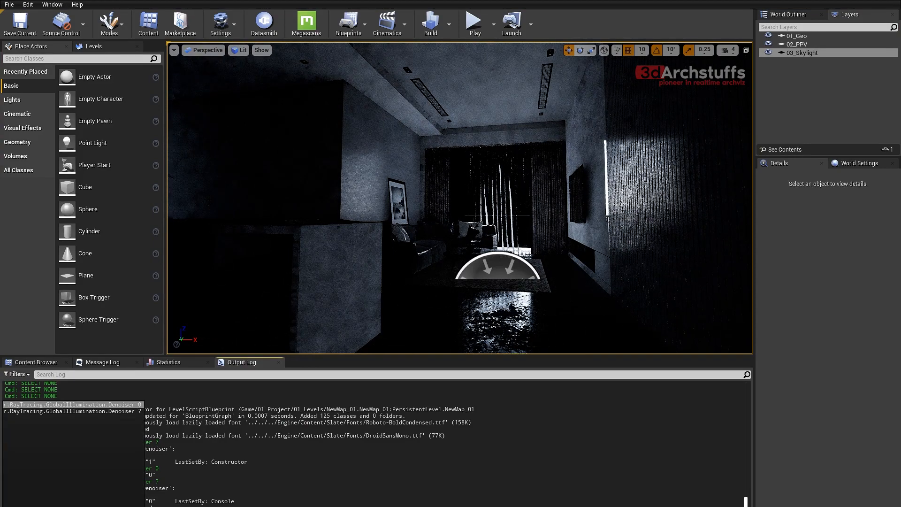
key(BackSpace)
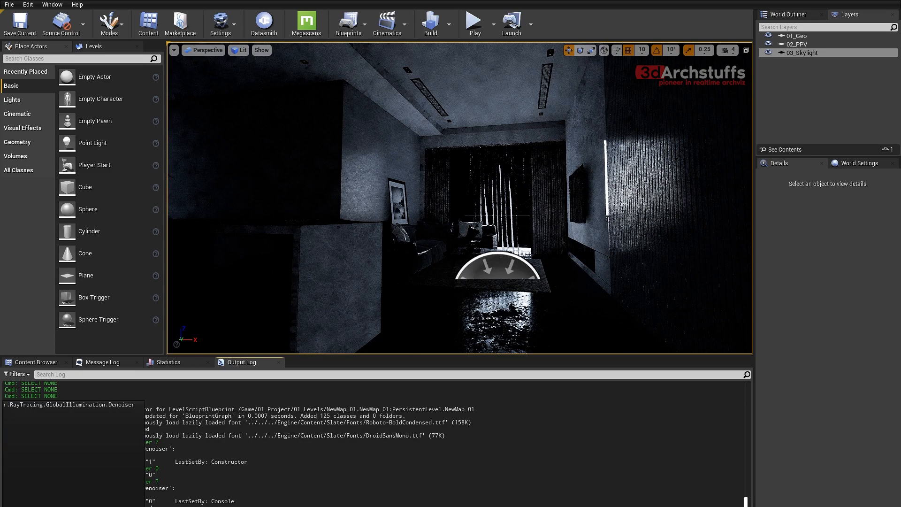
text(1)
key(Return)
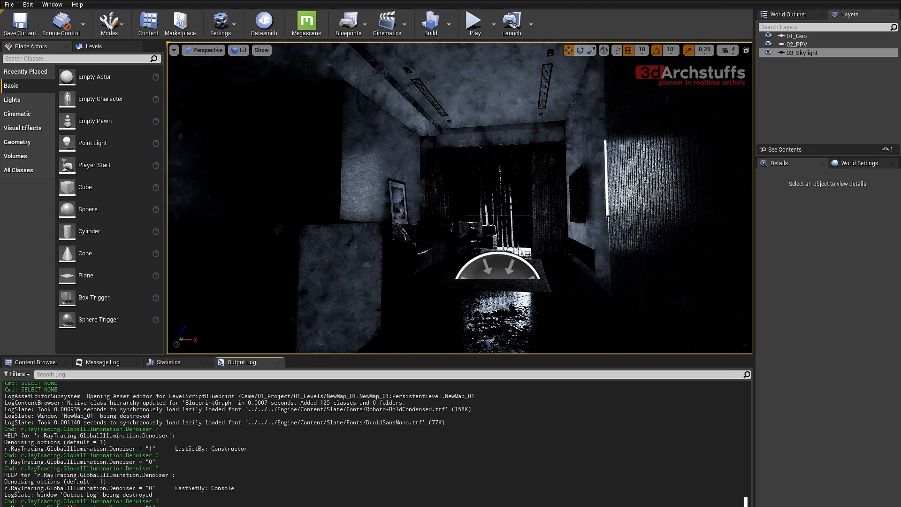
Set r.RayTracing.GlobalIllumination.Denoiser back to 0 to compare the room without denoising.
key(Up)
key(BackSpace)
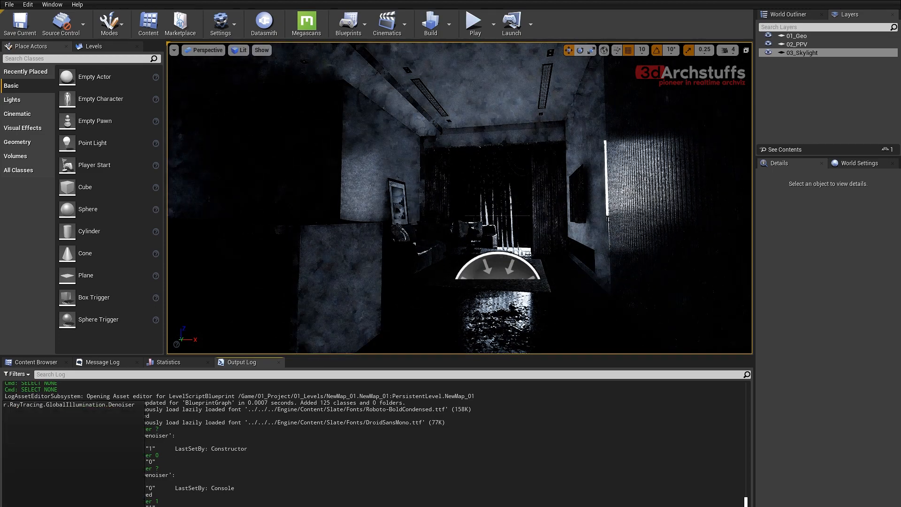
text(0)
key(Return)
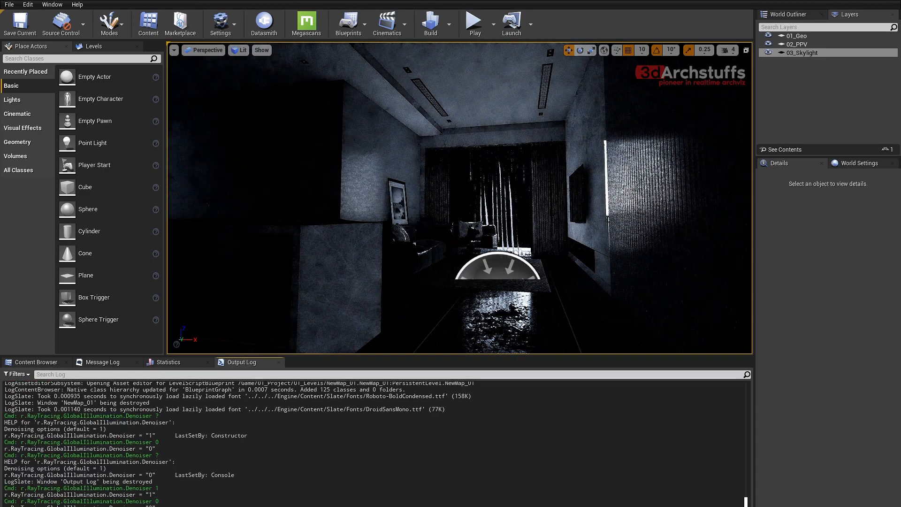
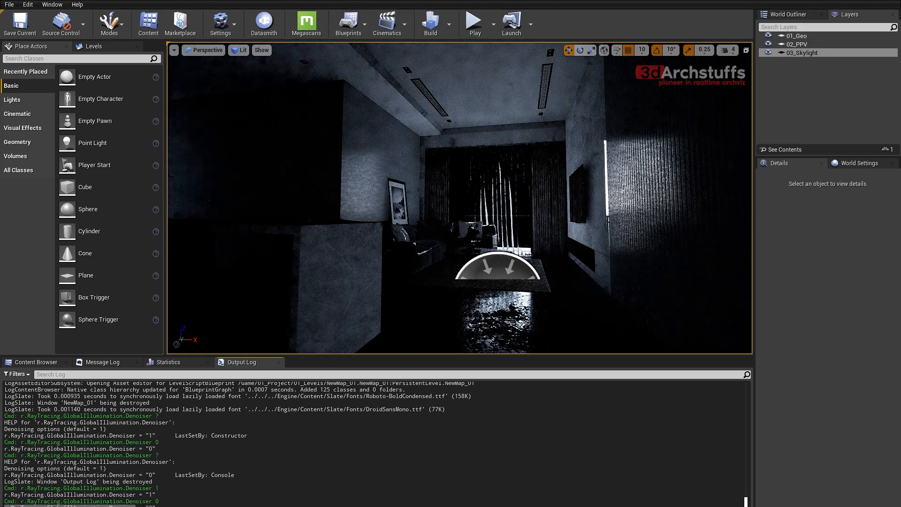
Copy the selected text from the Output Log and switch to the Level Blueprint's Event Graph.
right_click(89, 419)
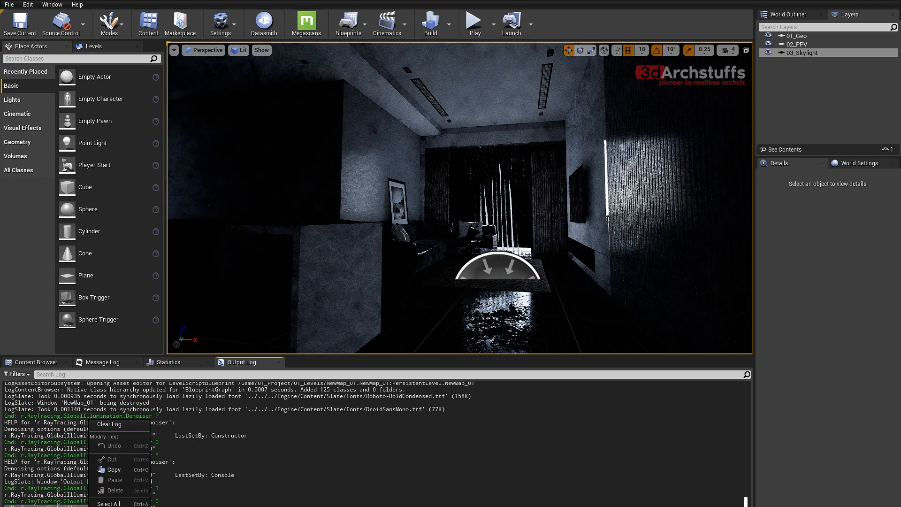
click(113, 471)
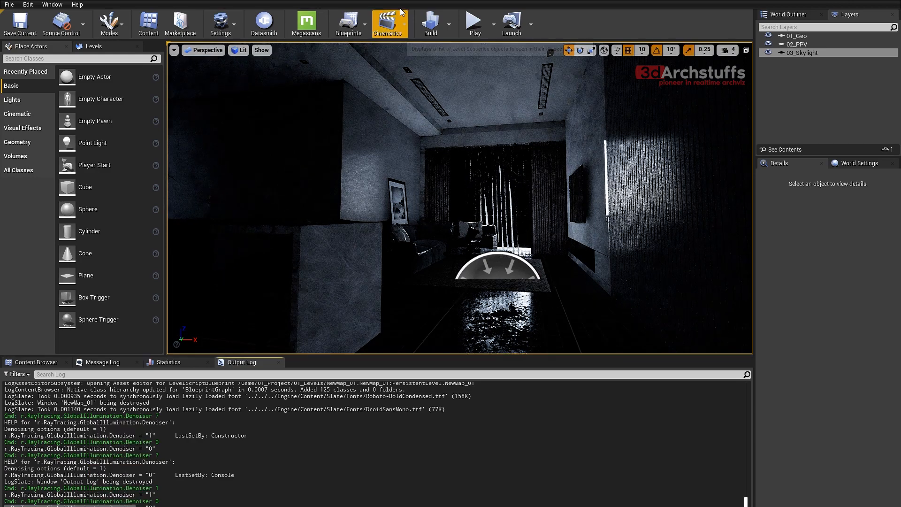
click(407, 1)
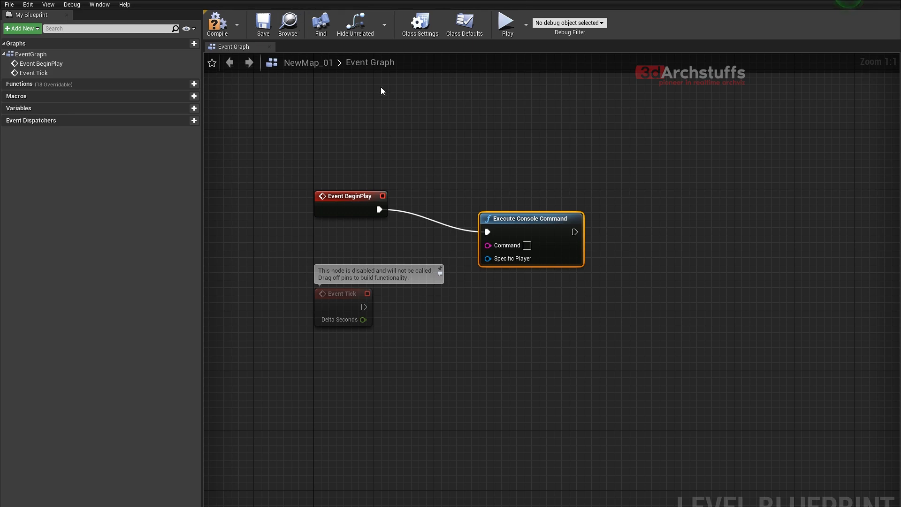
click(524, 327)
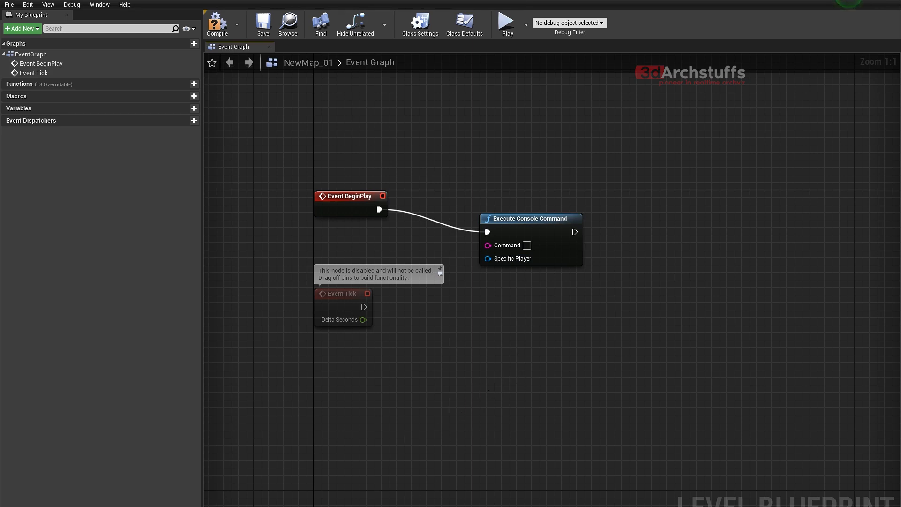
Enter r.RayTracing.GlobalIllumination.Denoiser in the console input from the suggestions and copy the command text.
text(r.Ray)
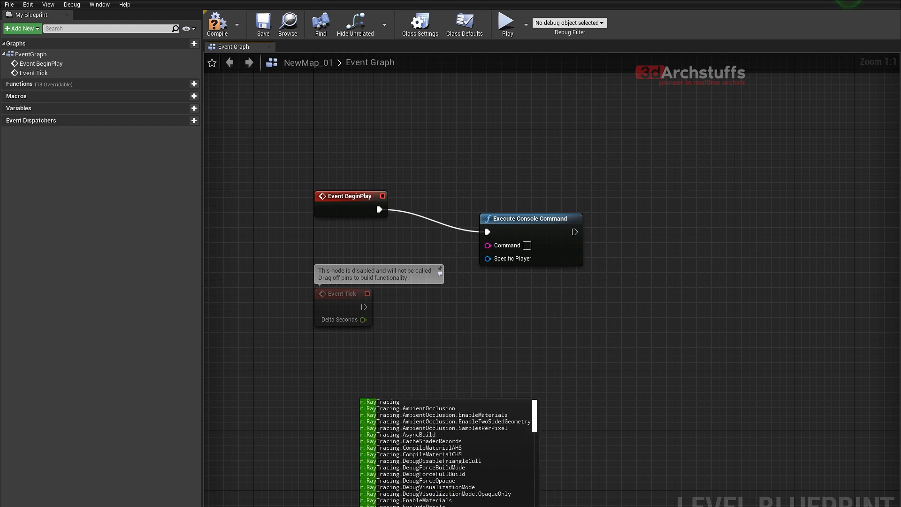
key(Down)
text(.G)
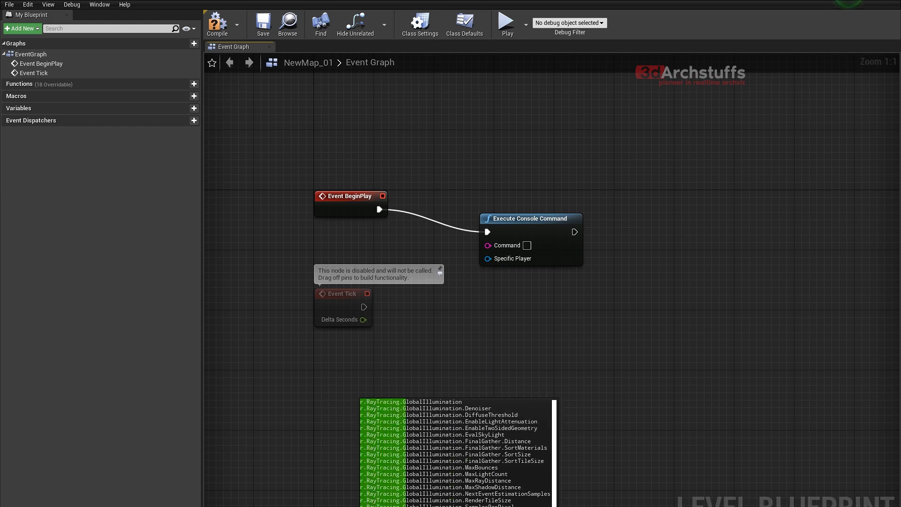
key(Down)
key(Down)
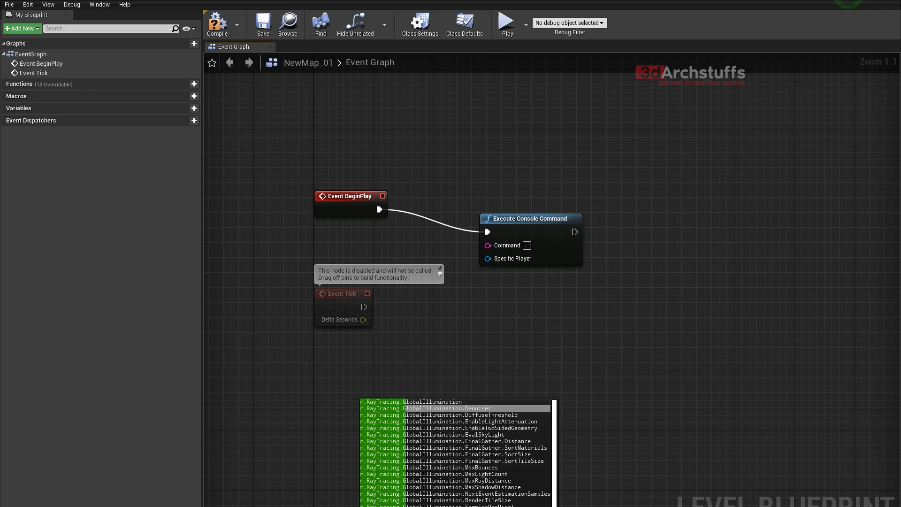
right_click(496, 506)
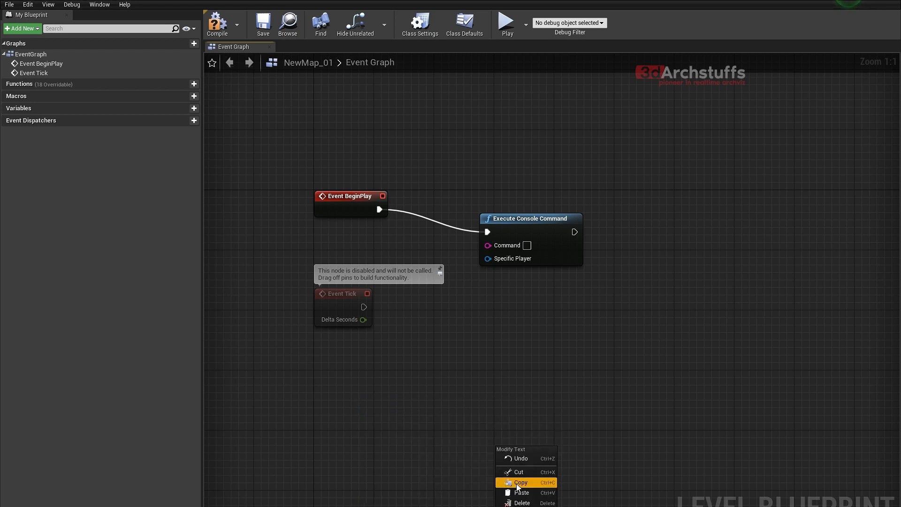
click(517, 485)
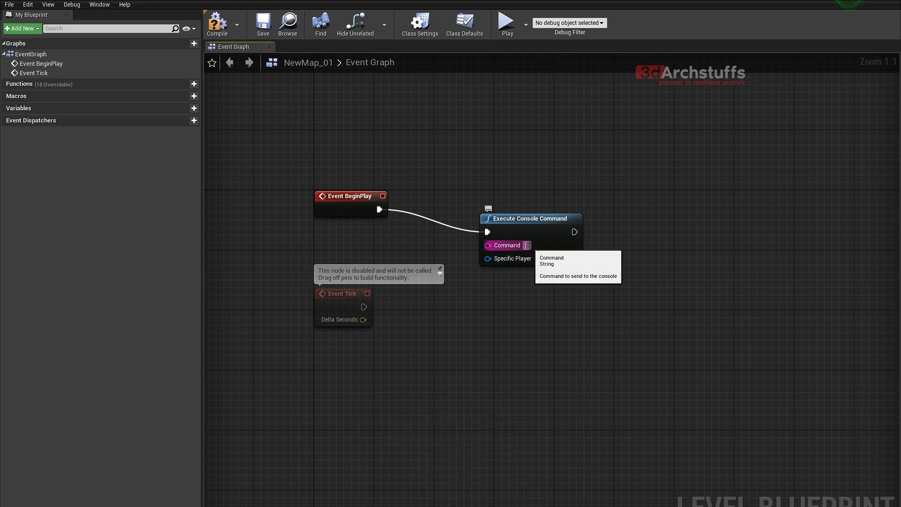
Set the Execute Console Command node's Command to r.RayTracing.GlobalIllumination.Denoiser 0 and compile the Level Blueprint.
click(526, 245)
key(ctrl+v)
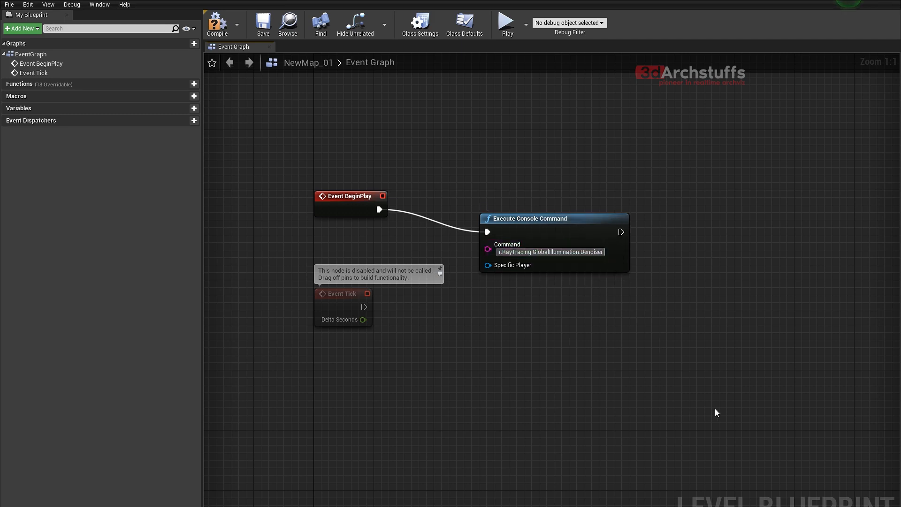
text(0)
key(Return)
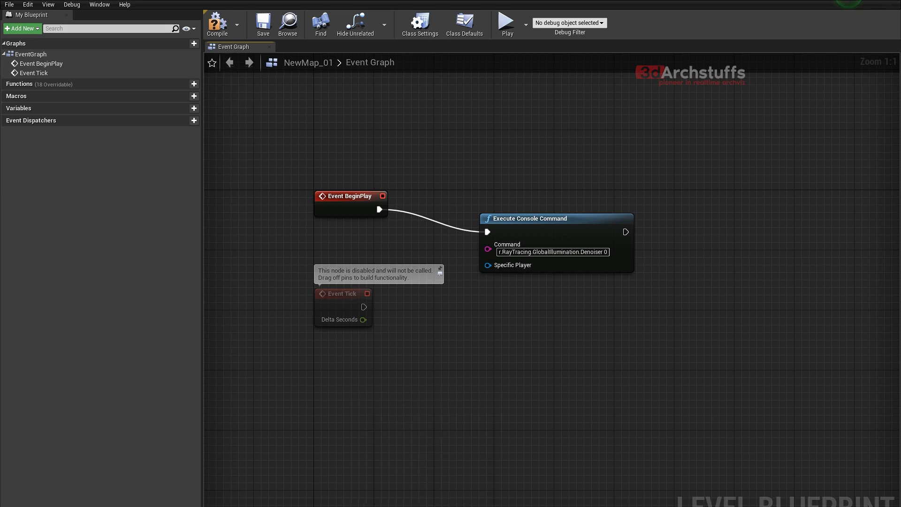
click(580, 252)
click(580, 252)
click(217, 23)
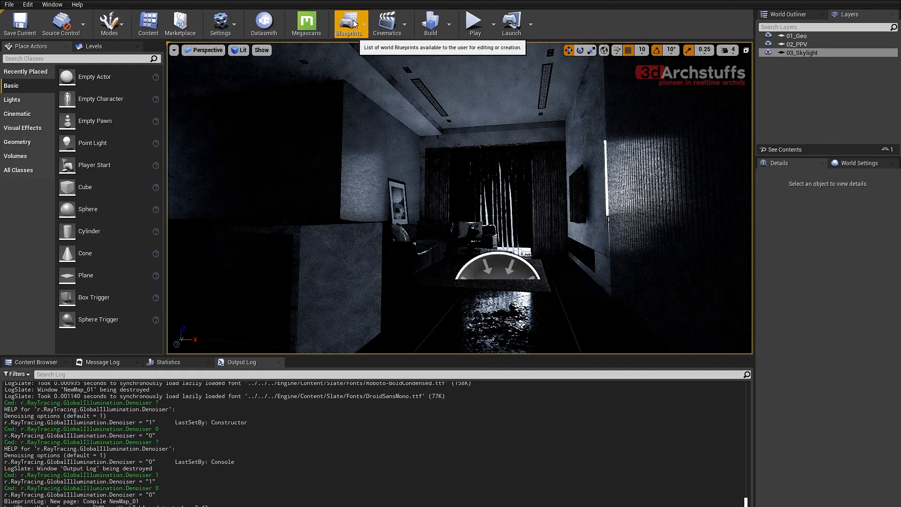
Open the Level Blueprint from the level editor to review the command node, and return to the level.
click(354, 37)
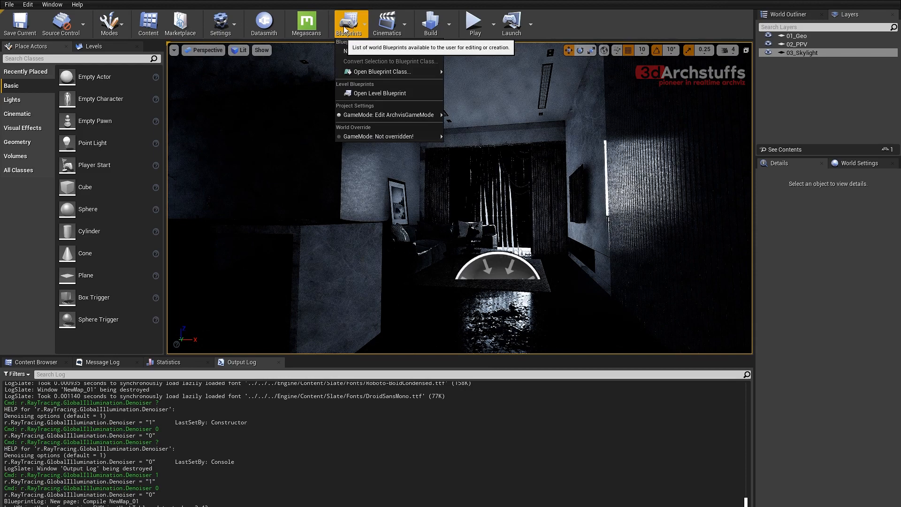
click(367, 94)
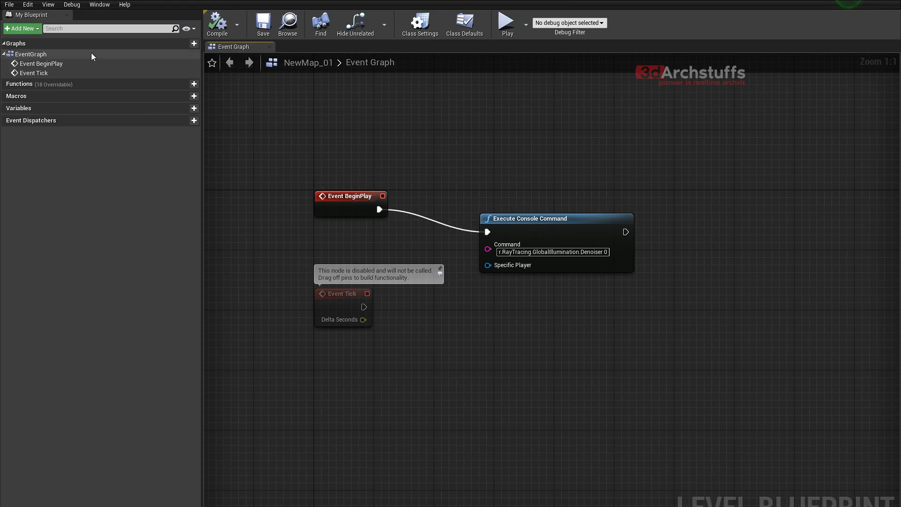
click(77, 1)
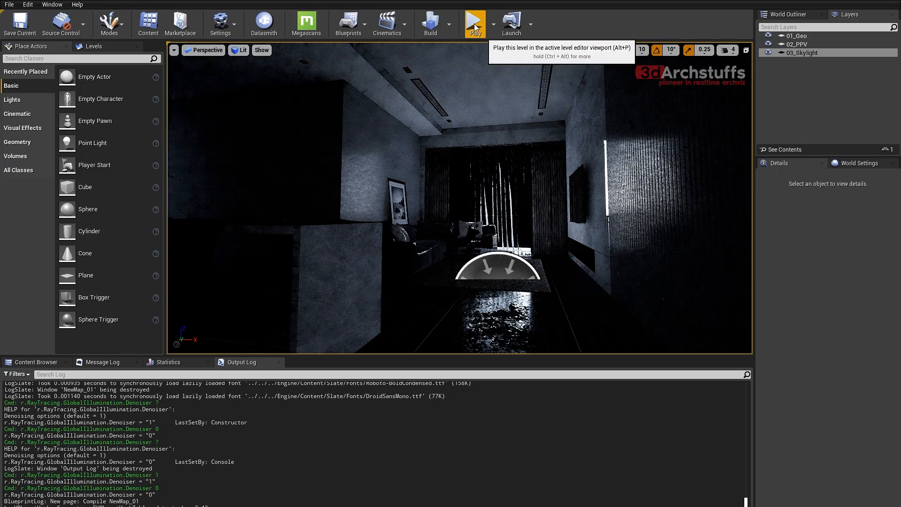
Compile the Level Blueprint once more and save the level together with all modified assets.
click(413, 1)
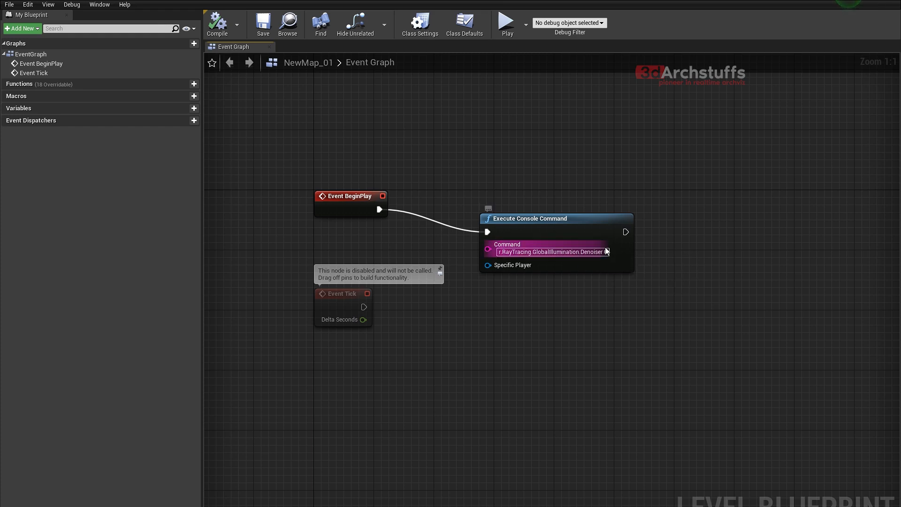
click(213, 32)
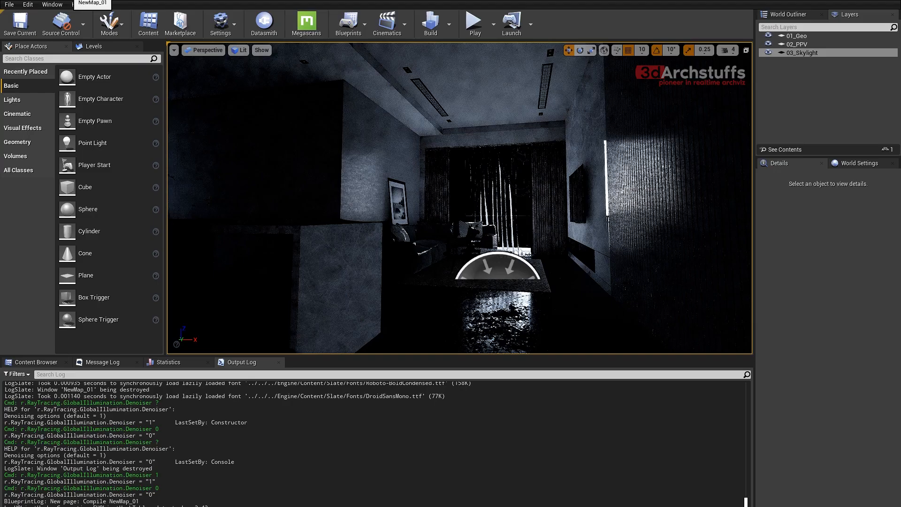
click(9, 4)
click(23, 84)
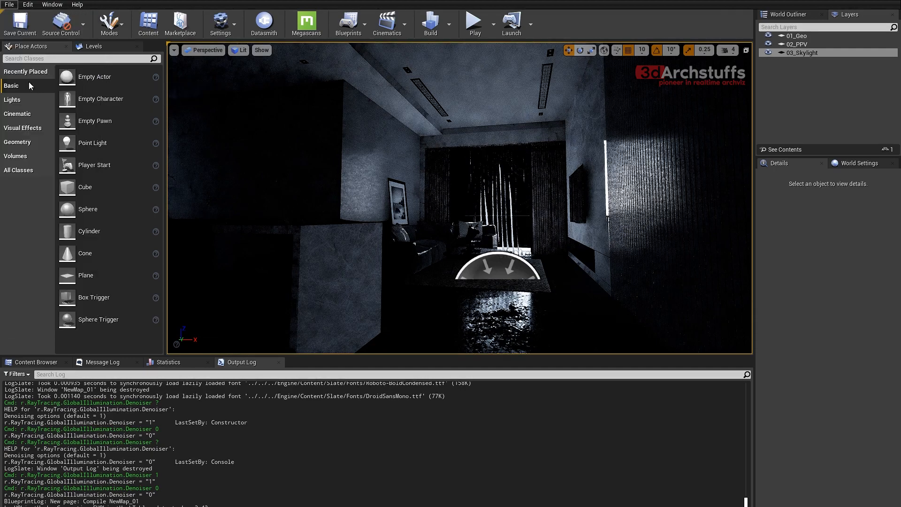
Run the level in Simulate mode to check that the denoiser command executes on BeginPlay, and stop it.
click(494, 33)
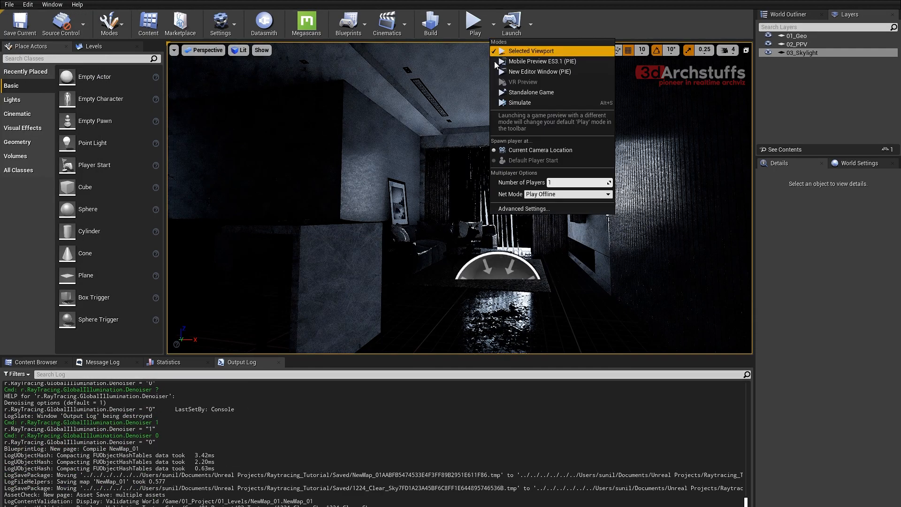
click(516, 103)
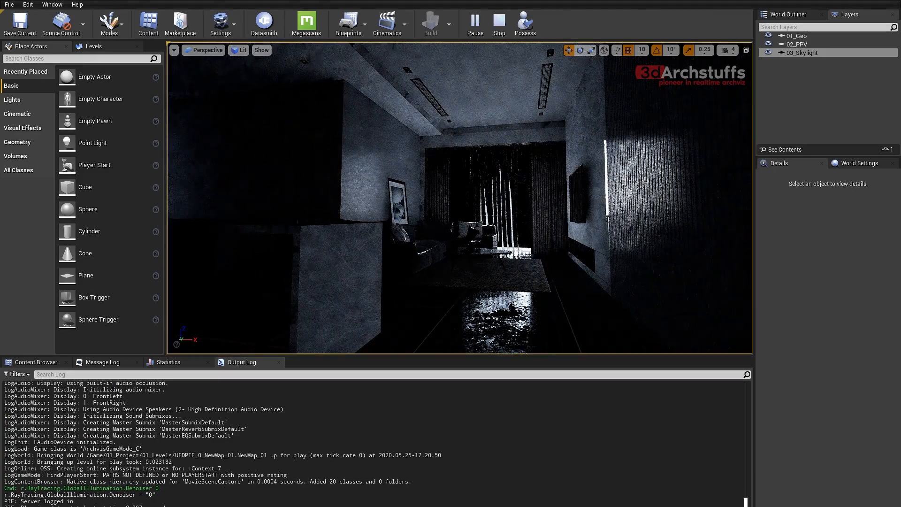
click(498, 26)
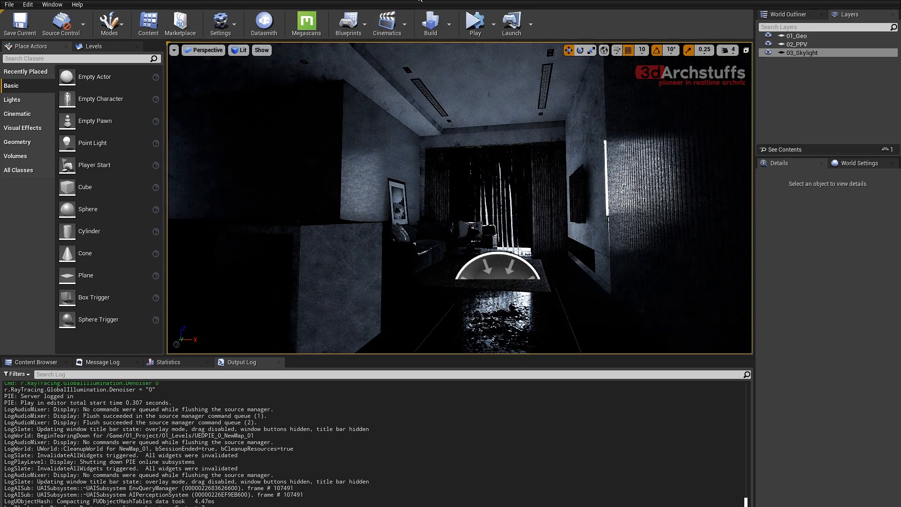
Recheck the console command in the Level Blueprint, run the simulation again and end it.
click(420, 1)
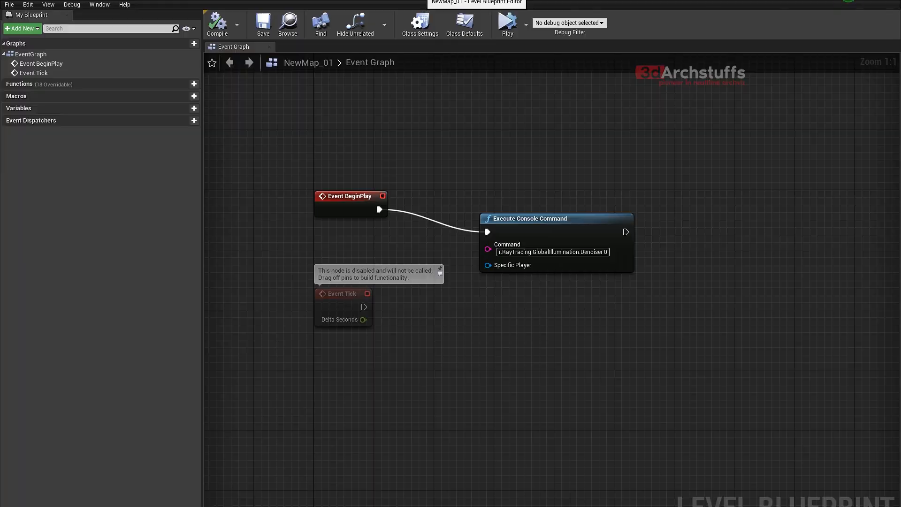
click(98, 1)
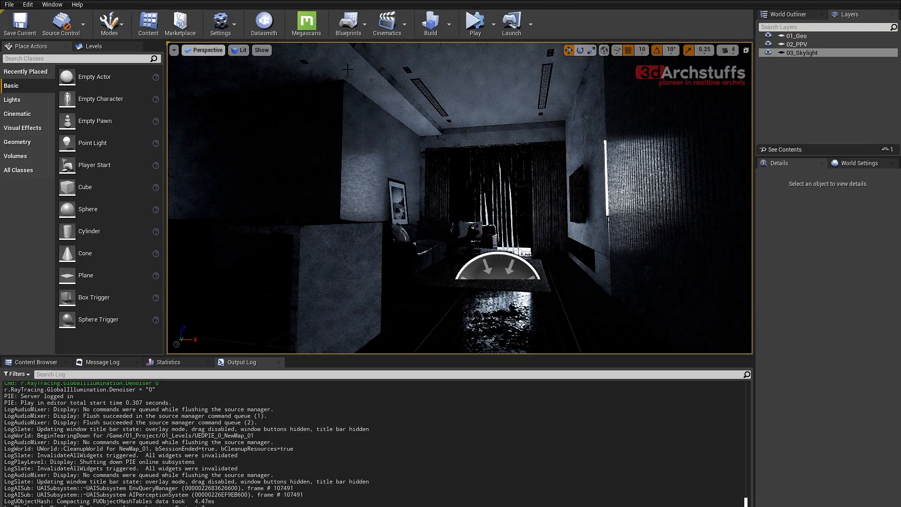
click(475, 25)
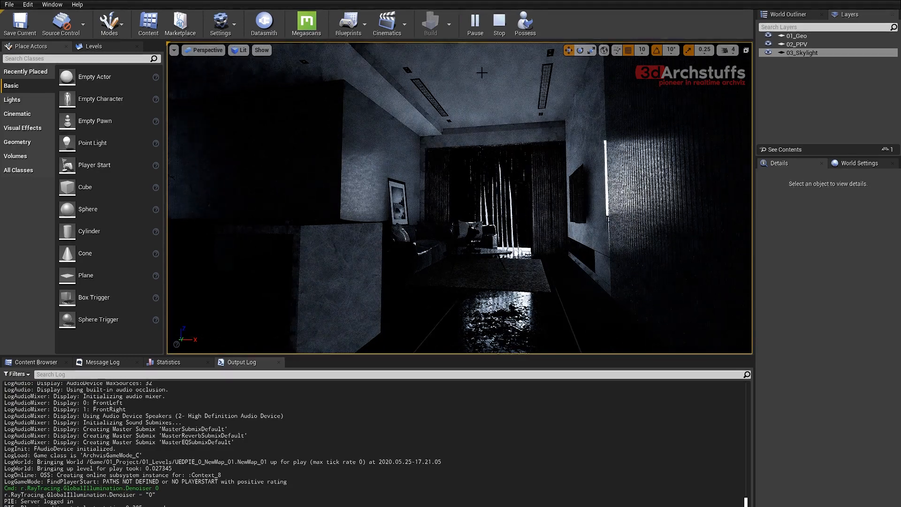
key(Escape)
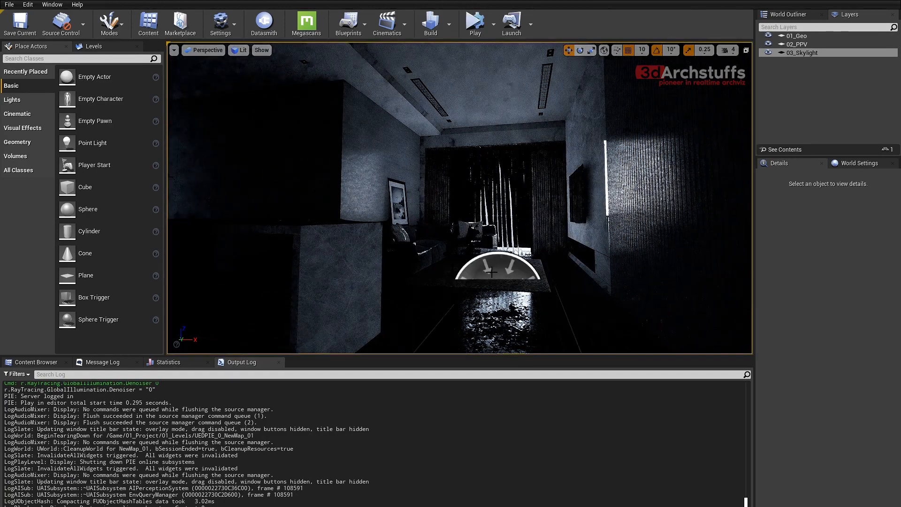
Select the SkyLight and assign the 1224_Clear_Sky texture from 03_Textures as its Cubemap.
click(489, 269)
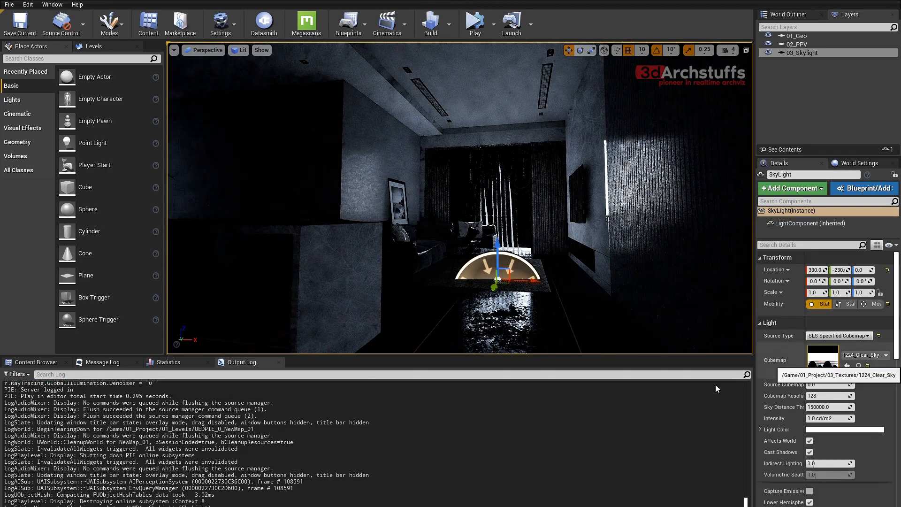
click(21, 365)
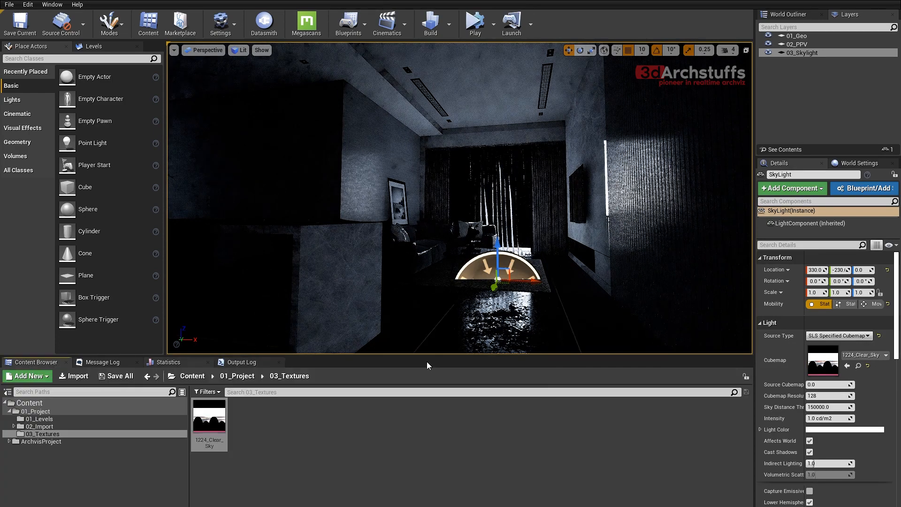
click(845, 365)
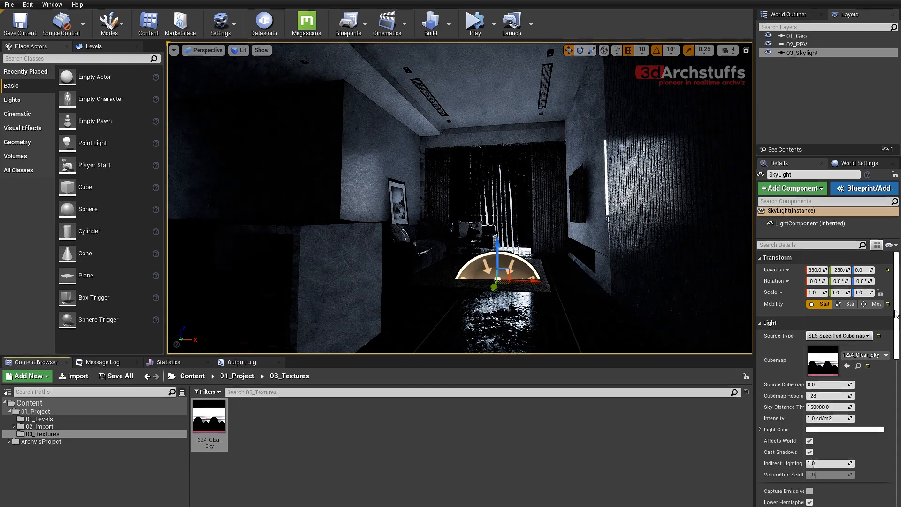
Turn off the SkyLight's Lower Hemisphere option and look up at the ceiling to judge the lighting.
drag(897, 313, 893, 358)
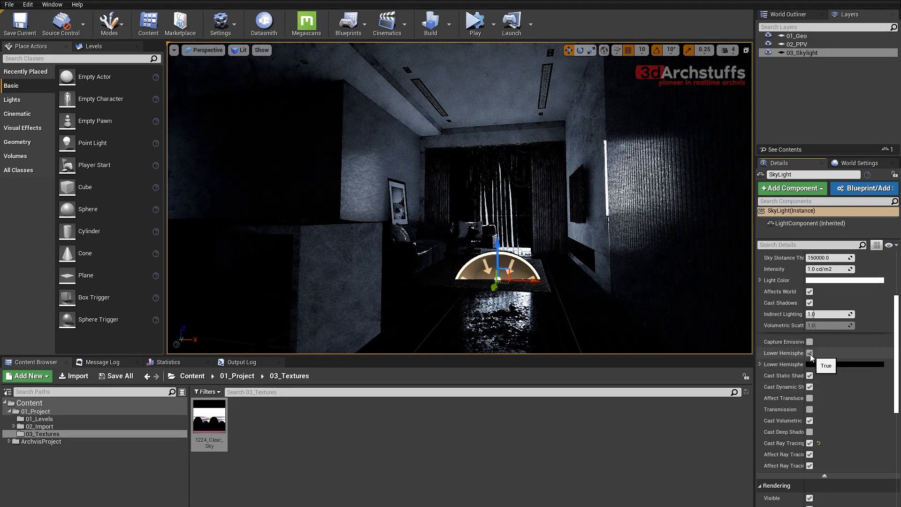
click(809, 353)
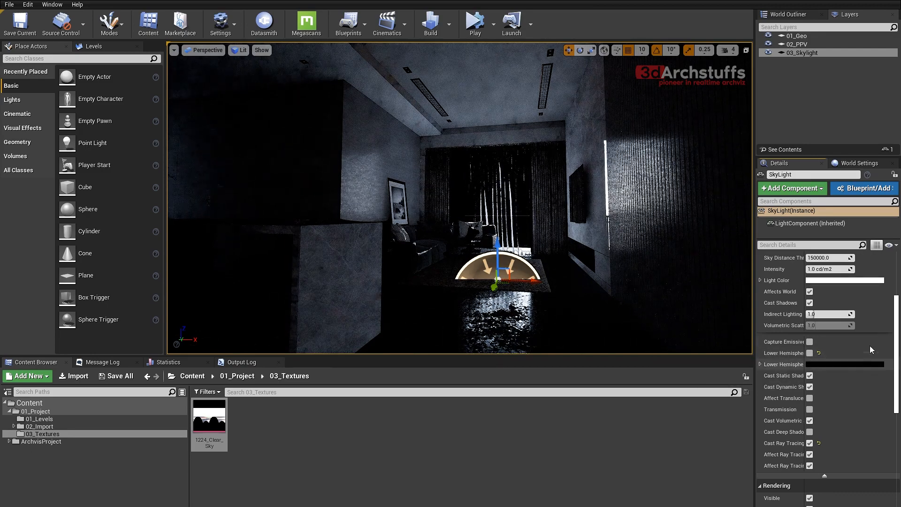
right_drag(448, 121, 425, 161)
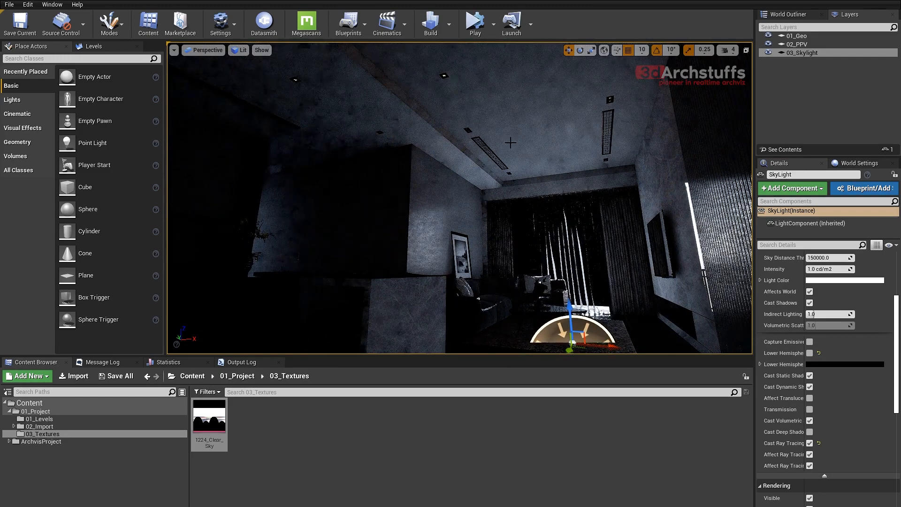
Reset the SkyLight's ray tracing Samples Per Pixel to the default of 4 and inspect the room.
drag(897, 322, 898, 417)
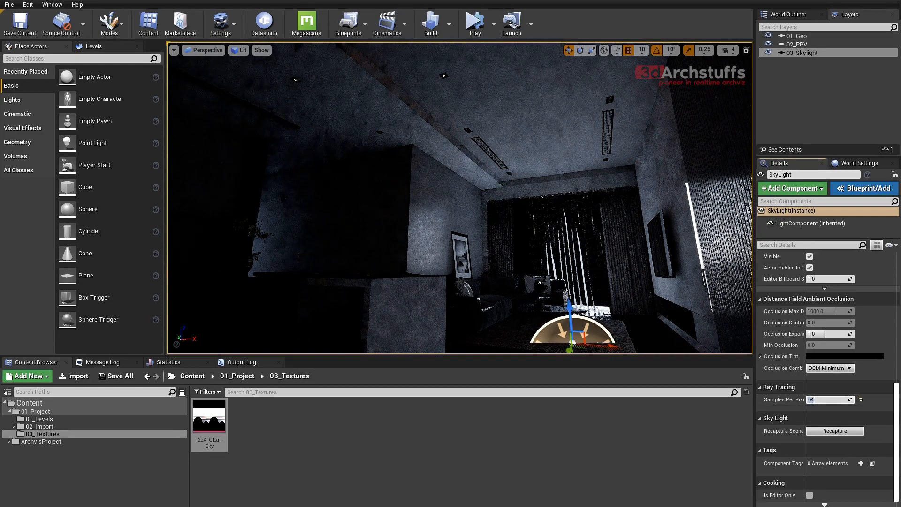
right_drag(592, 253, 585, 263)
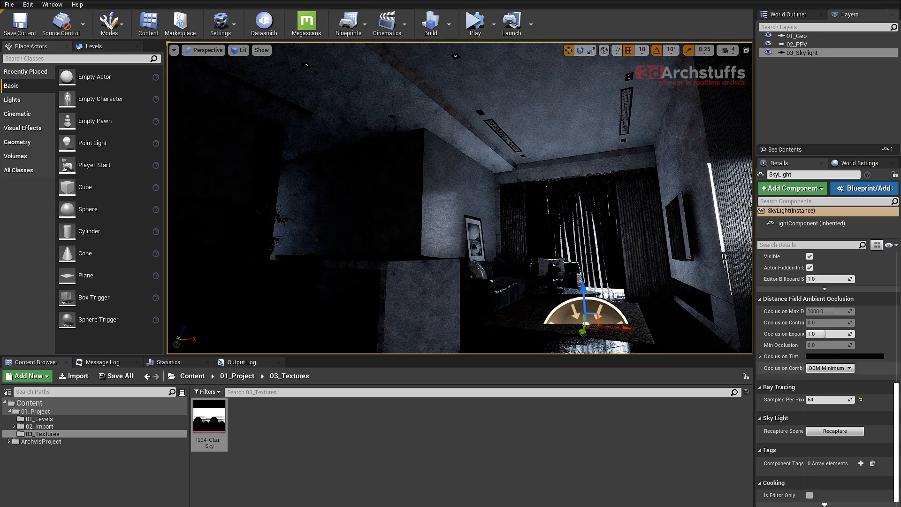
click(859, 399)
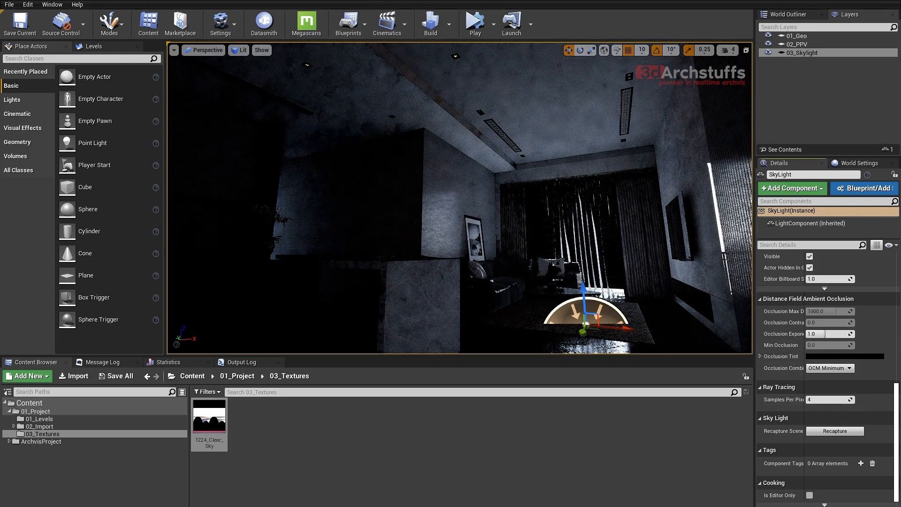
right_drag(460, 197, 488, 216)
key(w)
right_drag(516, 270, 540, 289)
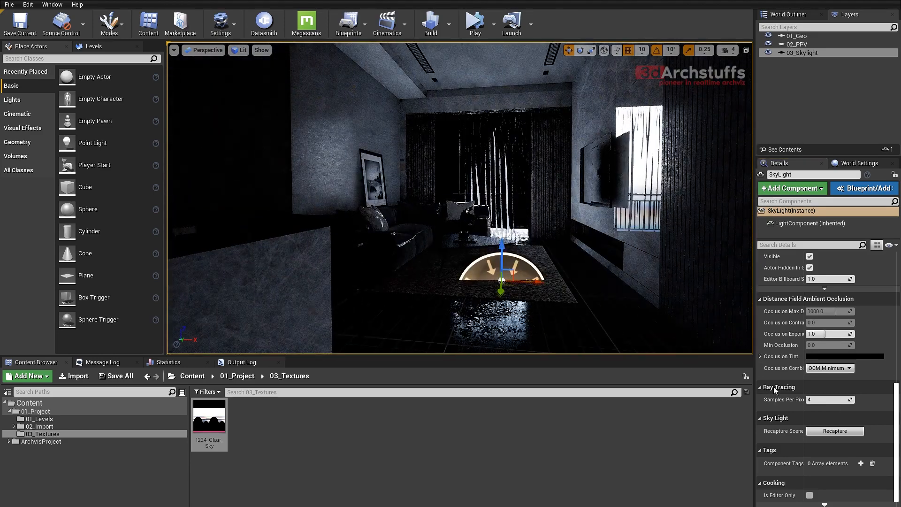
Review the SkyLight's Light, Distance Field Ambient Occlusion and Ray Tracing settings.
scroll(814, 463, up, 10)
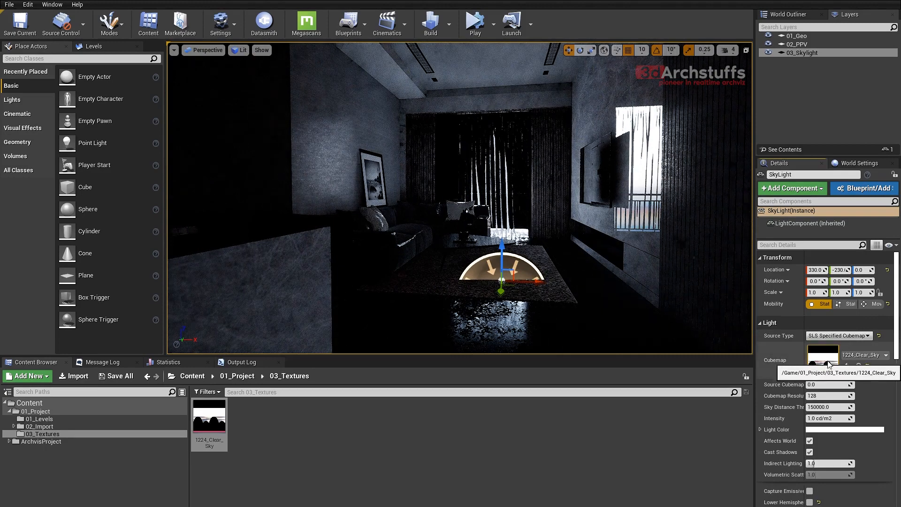
mouse_move(897, 327)
mouse_down()
mouse_move(897, 349)
mouse_move(896, 324)
mouse_up()
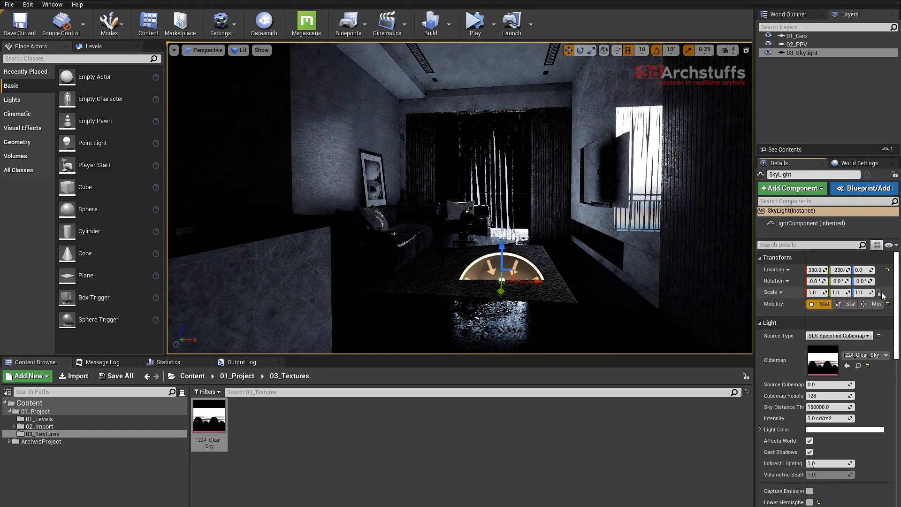
drag(896, 292, 896, 320)
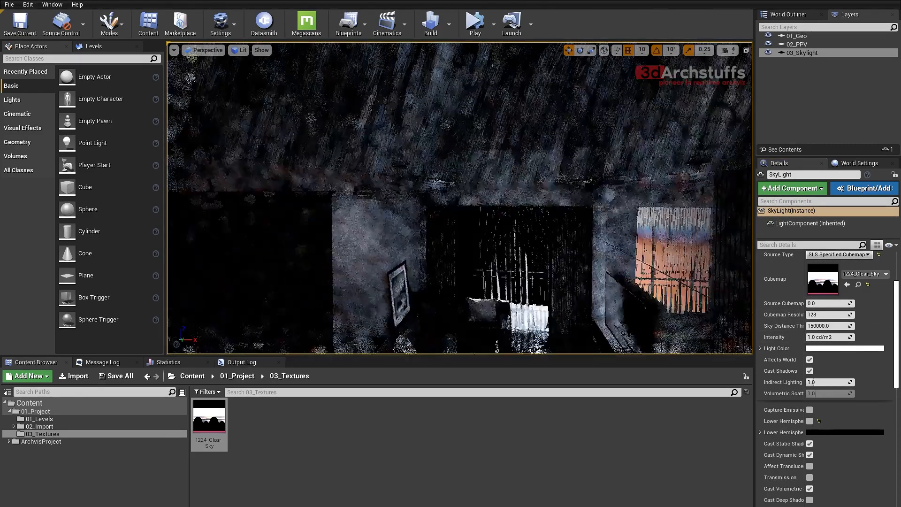
scroll(667, 256, down, 5)
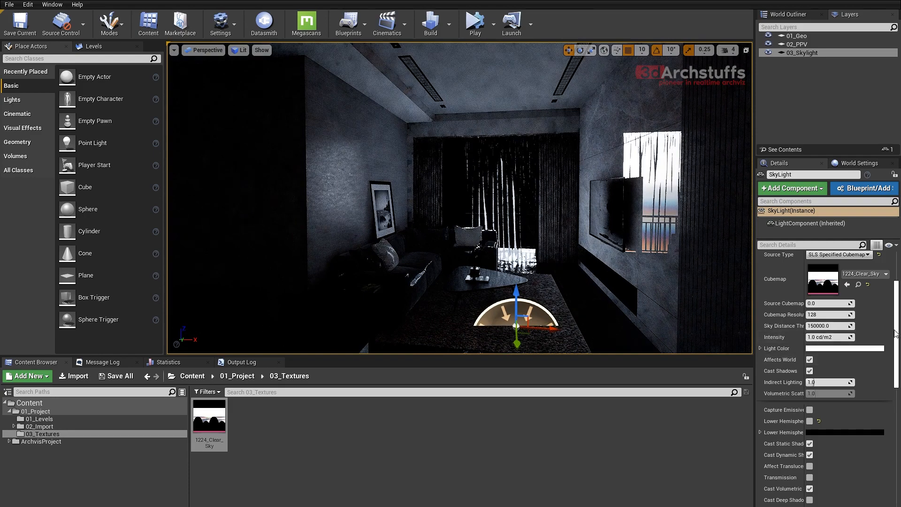
scroll(799, 378, down, 3)
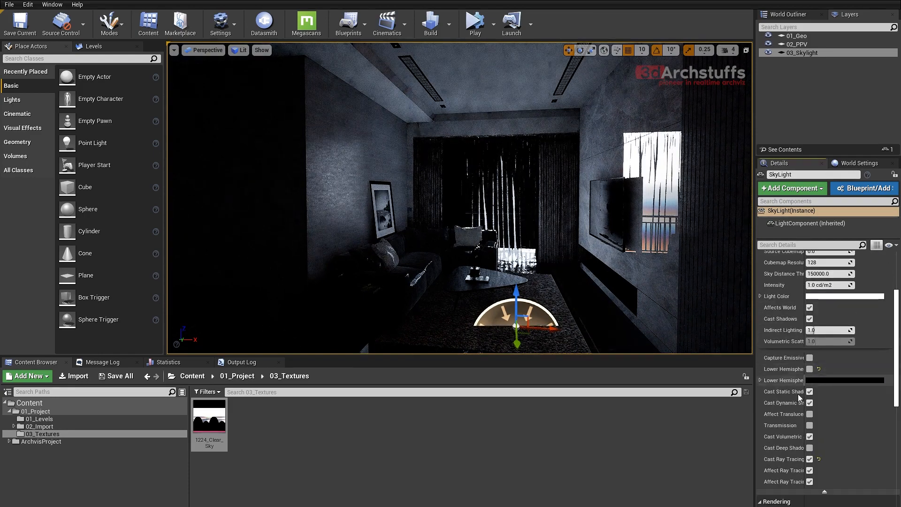
drag(897, 361, 897, 444)
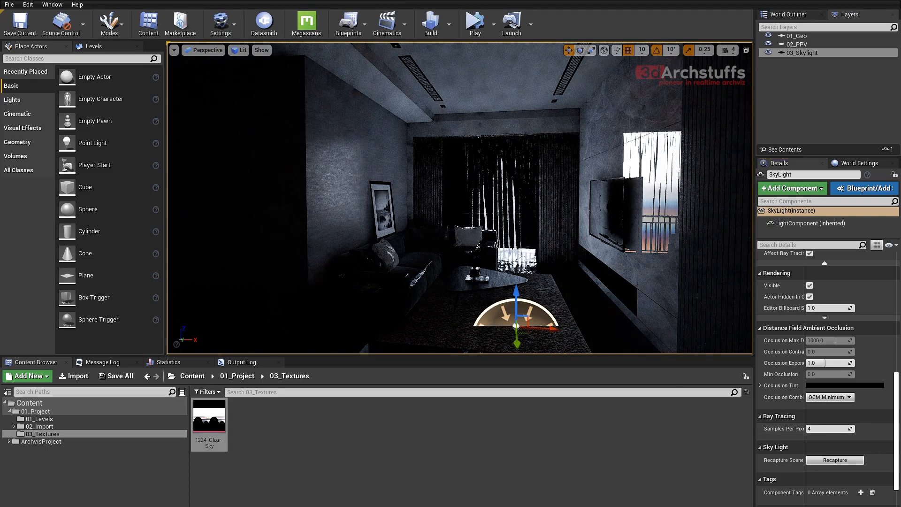
Place a Rect Light beside the coffee table in the living room and set its Mobility to Movable.
right_drag(459, 197, 450, 230)
click(18, 100)
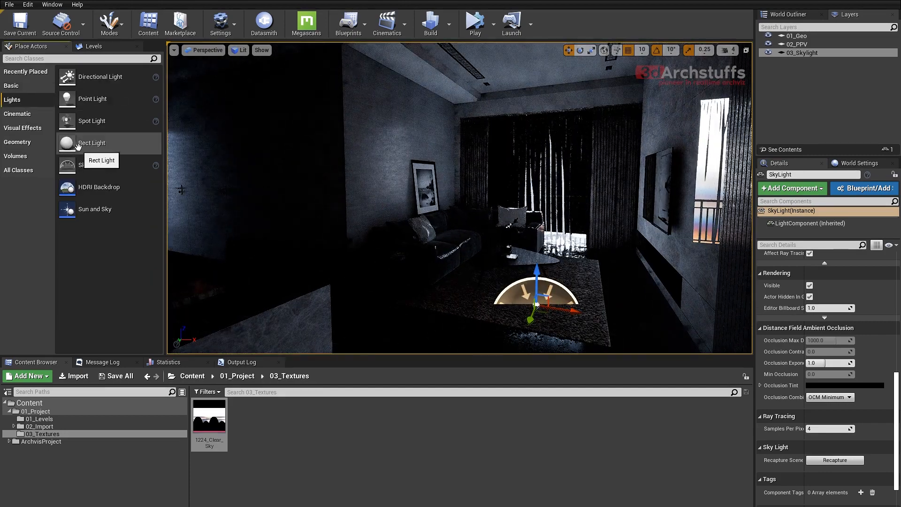
drag(78, 146, 475, 237)
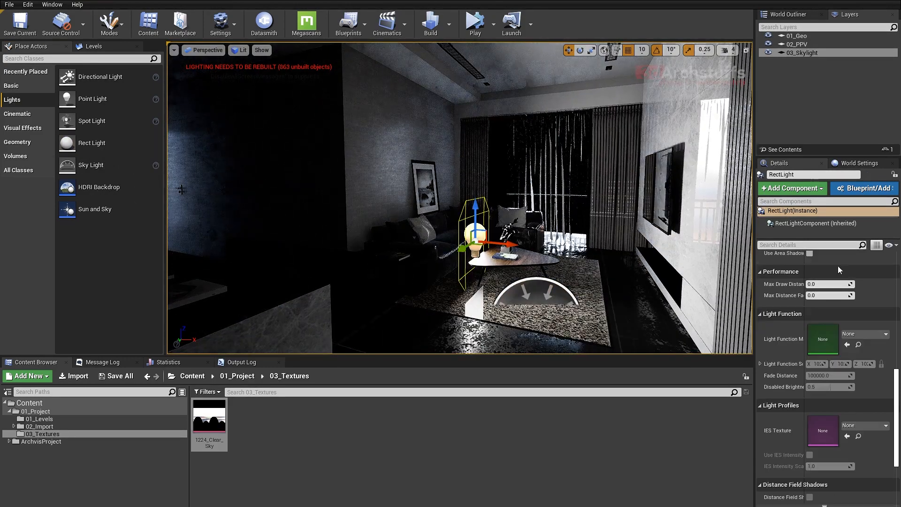
drag(897, 373, 897, 263)
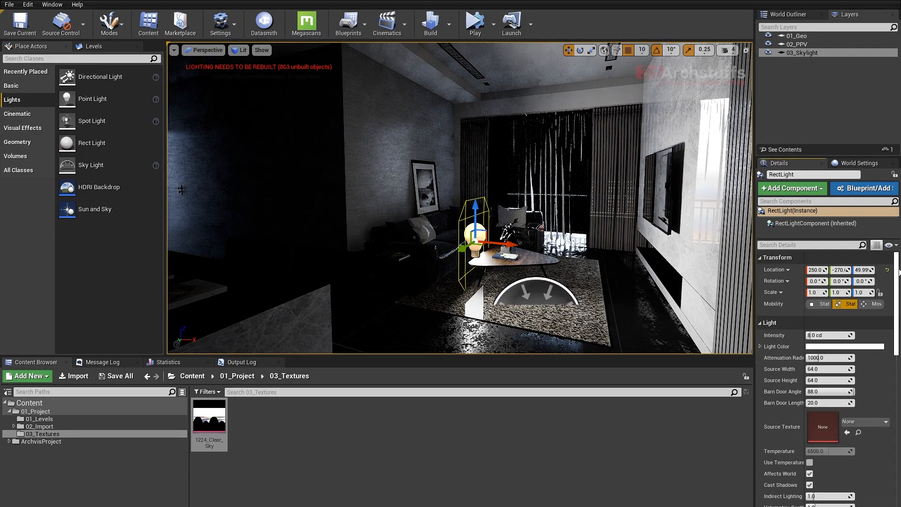
click(539, 298)
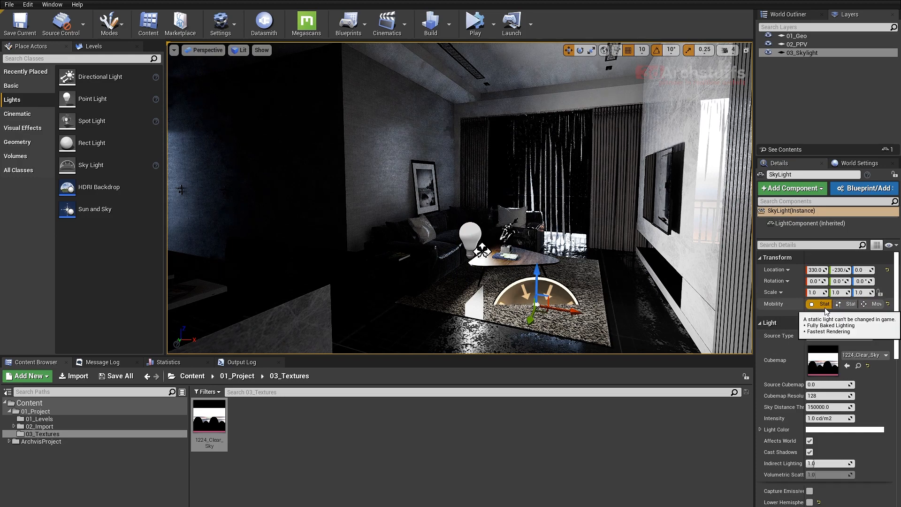
click(474, 236)
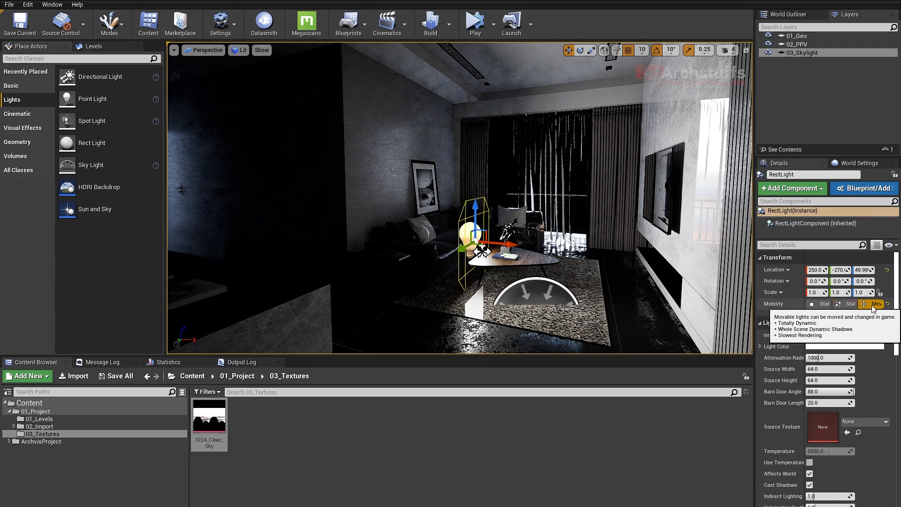
Add the selected rect light to a new layer named 04_Rec_Light.
right_click(793, 74)
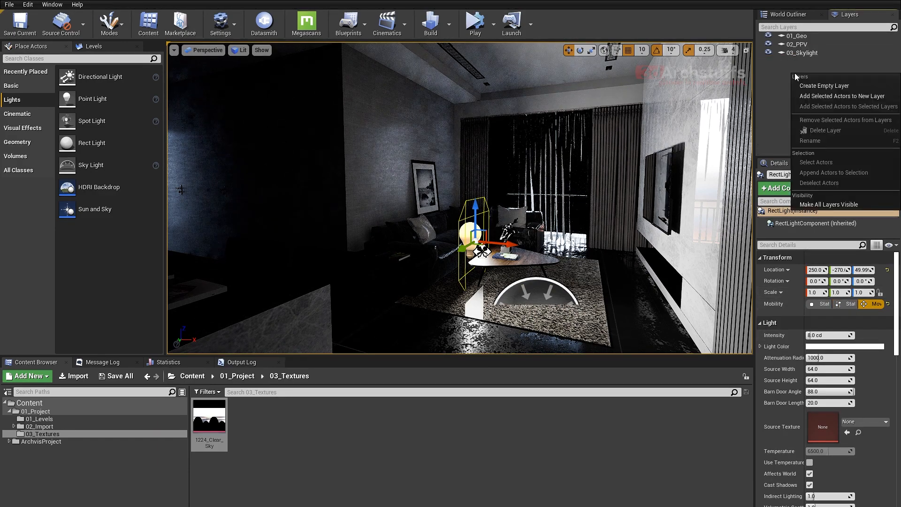
click(810, 97)
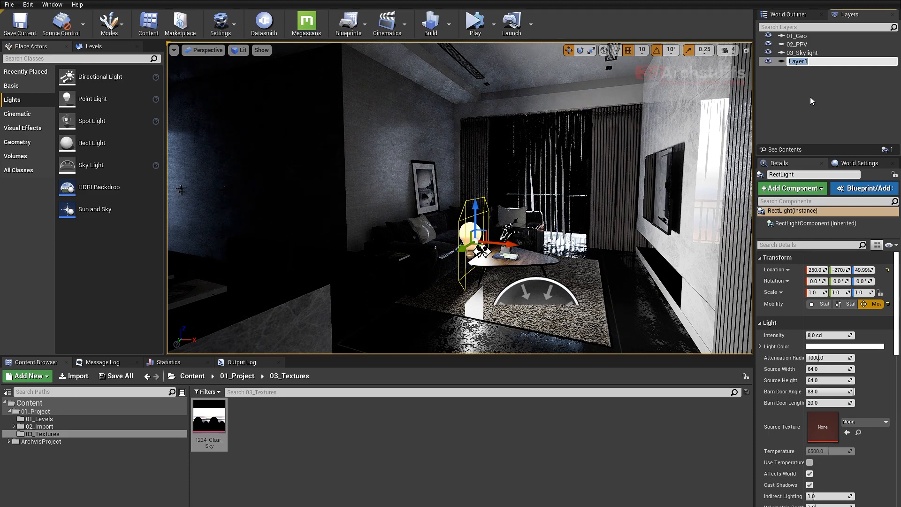
text(04)
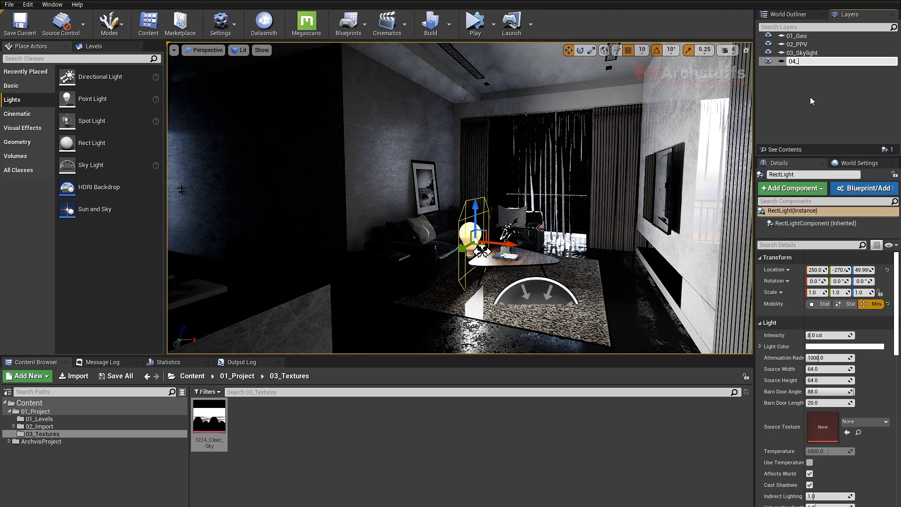
text(_Rec)
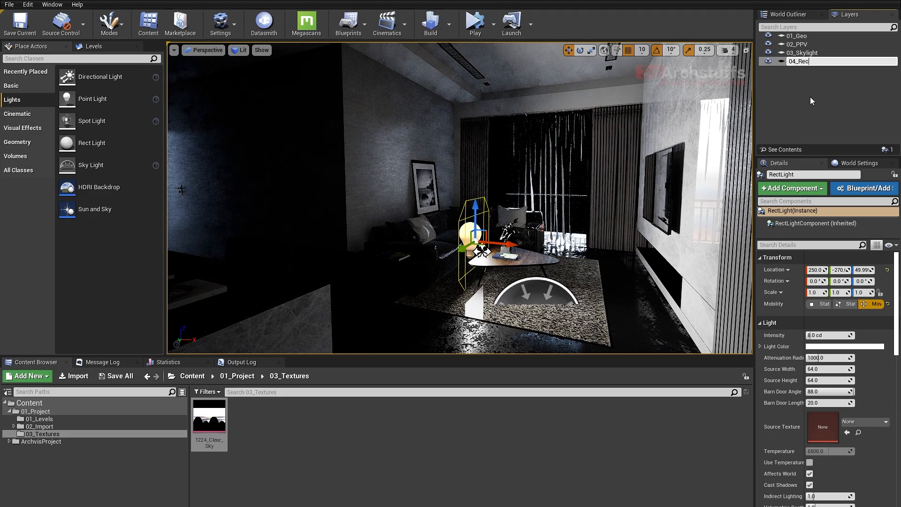
text(_Light)
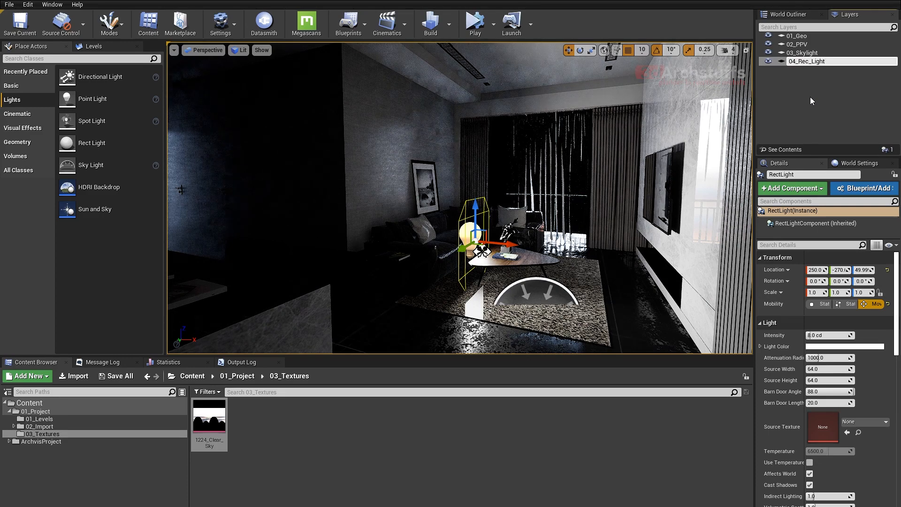
key(Return)
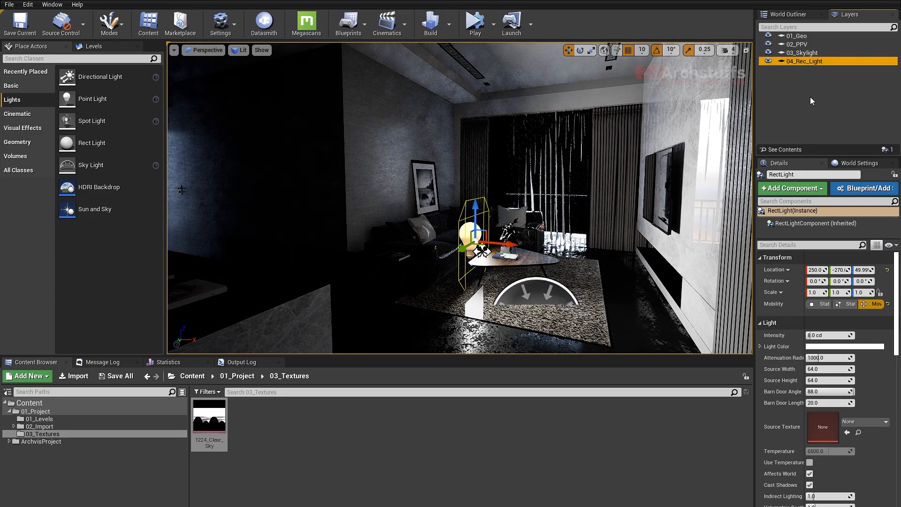
Rotate the rect light 90° about the vertical axis.
right_drag(558, 206, 538, 207)
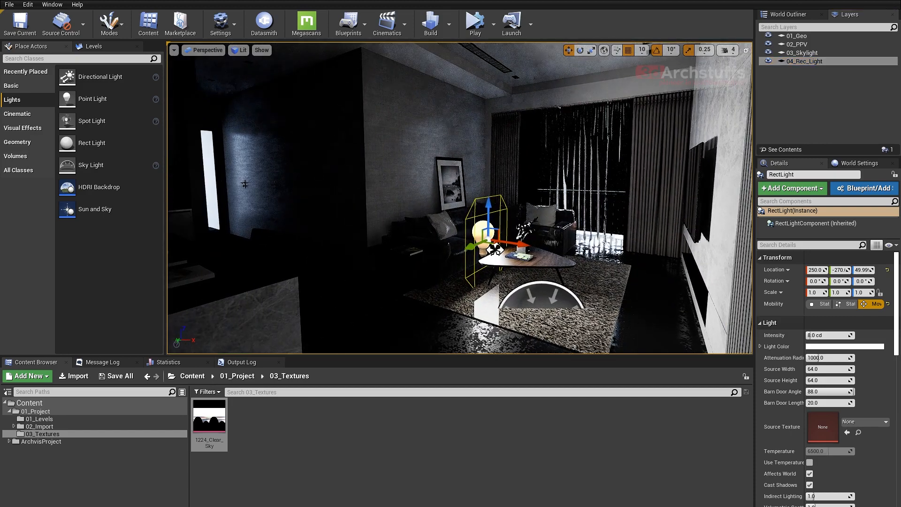
key(e)
drag(512, 252, 446, 257)
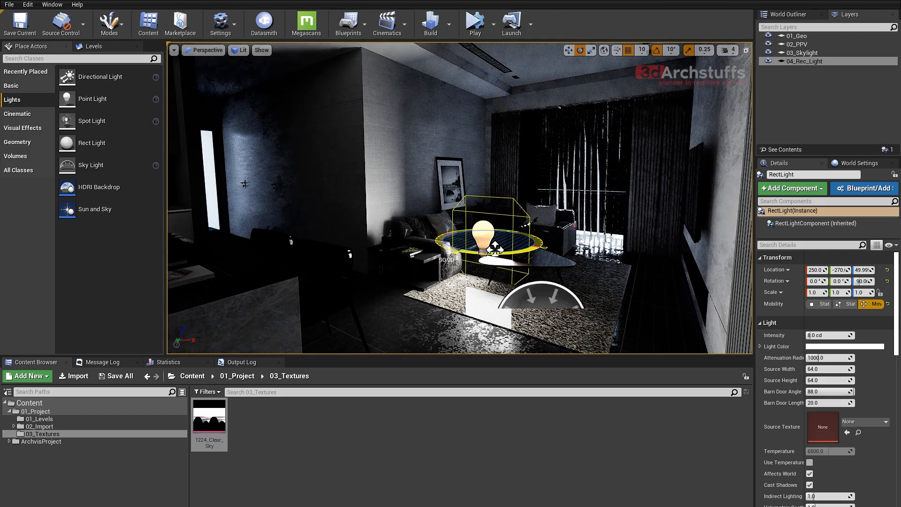
alt+drag(456, 323, 485, 323)
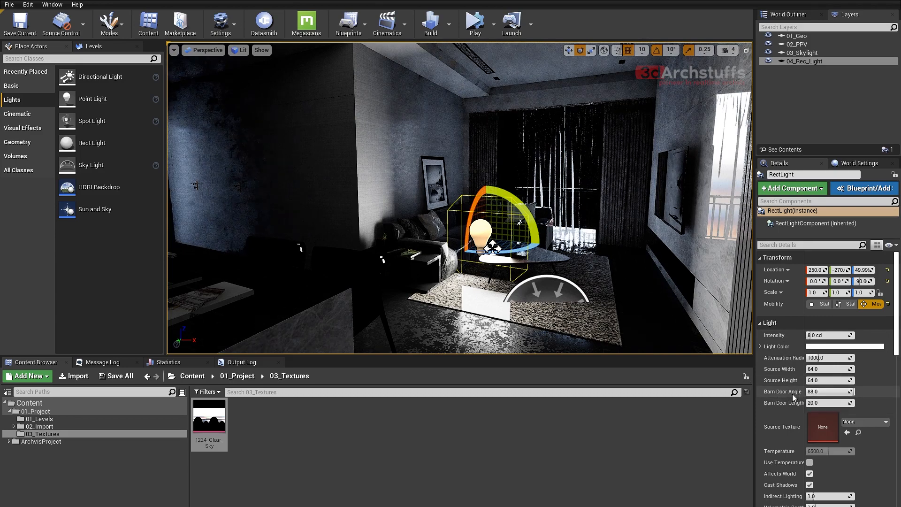
Set the rect light's Barn Door Angle to 90 and its Barn Door Length to 1.
click(816, 392)
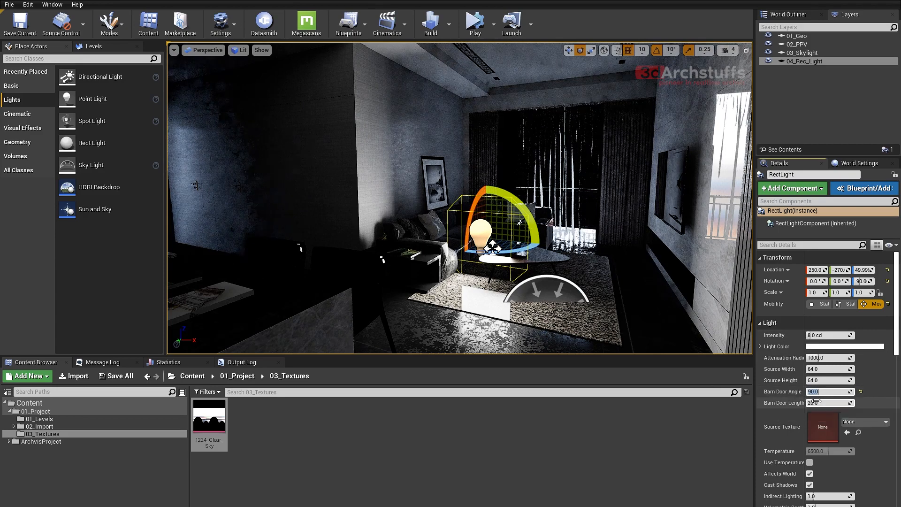
click(820, 403)
text(1)
key(Return)
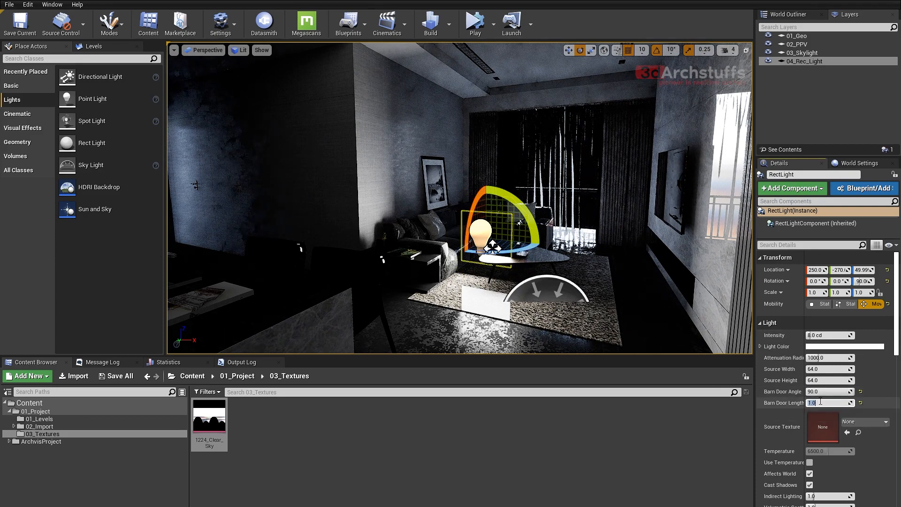
Raise the rect light to a height of 140 and turn off grid and scale snapping.
right_drag(647, 262, 619, 287)
key(w)
drag(515, 189, 511, 123)
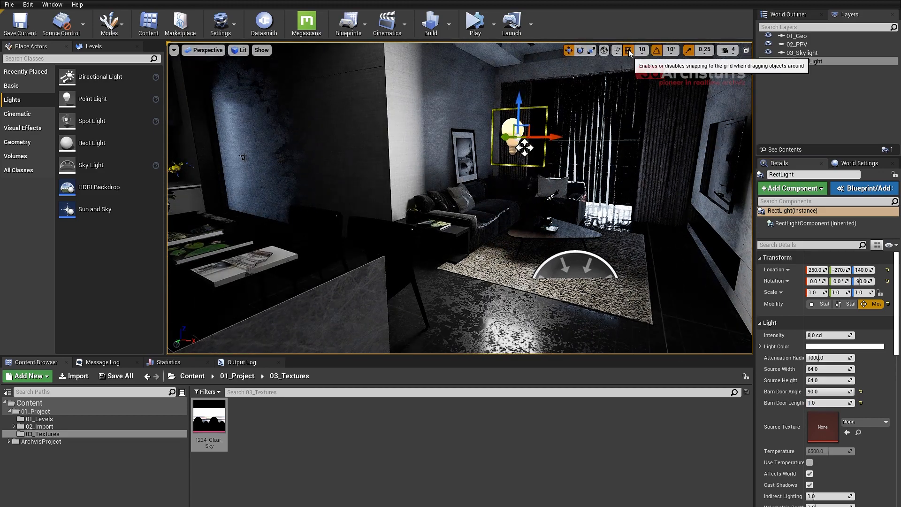
click(628, 52)
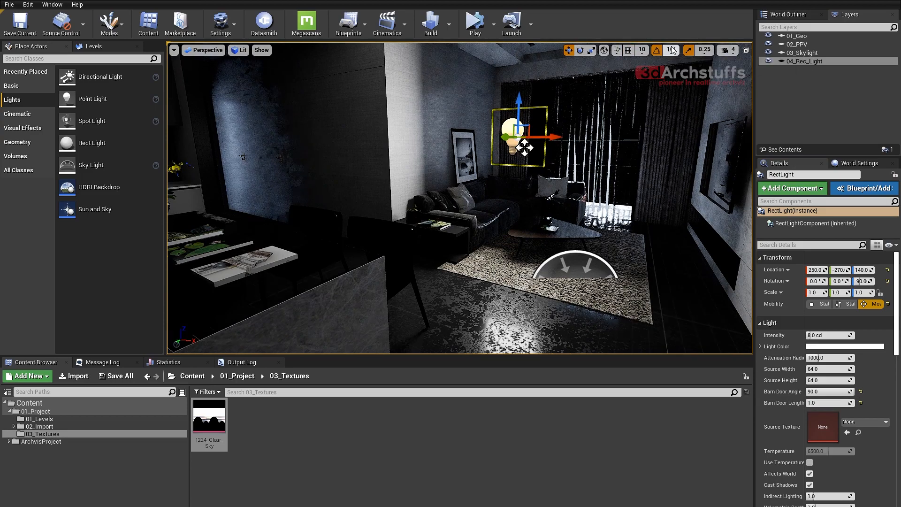
click(689, 51)
Move the rect light along the Y axis to the curtained balcony window, at about Y -507.
right_drag(666, 188, 650, 228)
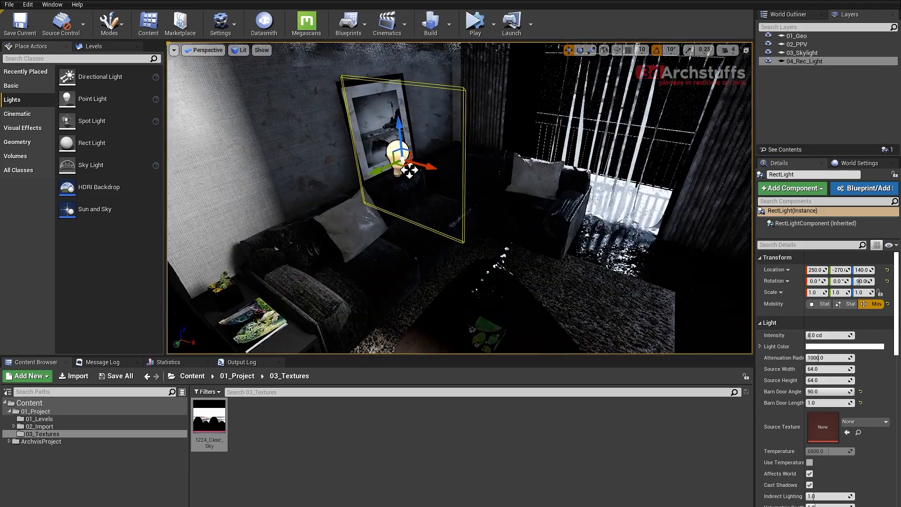
drag(387, 162, 511, 108)
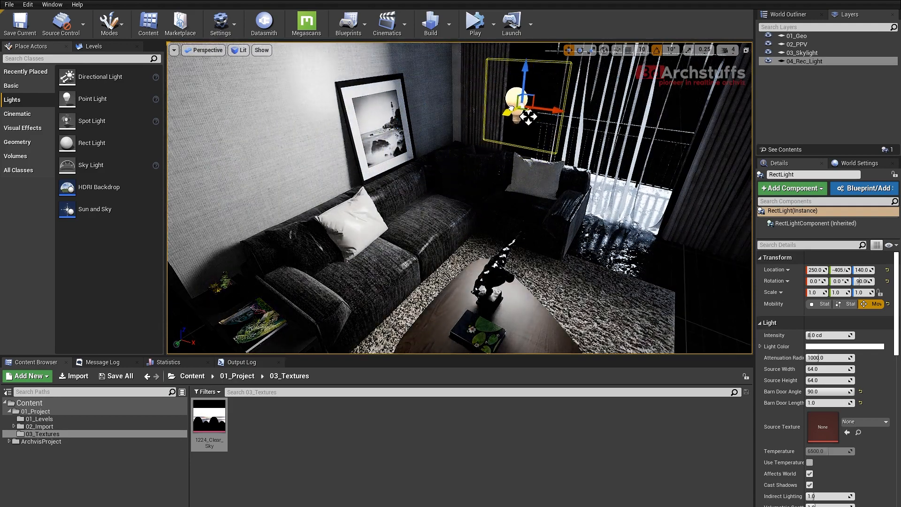
right_drag(511, 108, 553, 63)
right_drag(431, 230, 463, 198)
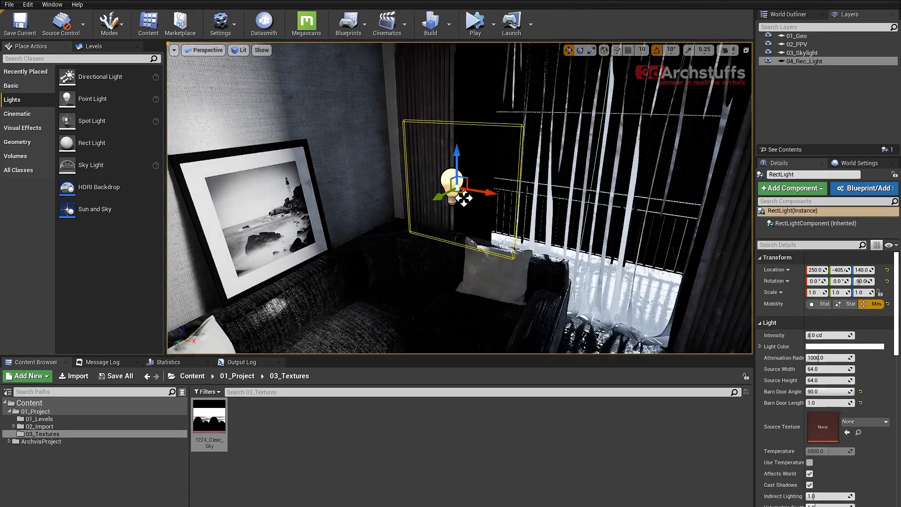
drag(443, 193, 493, 165)
right_drag(508, 176, 600, 177)
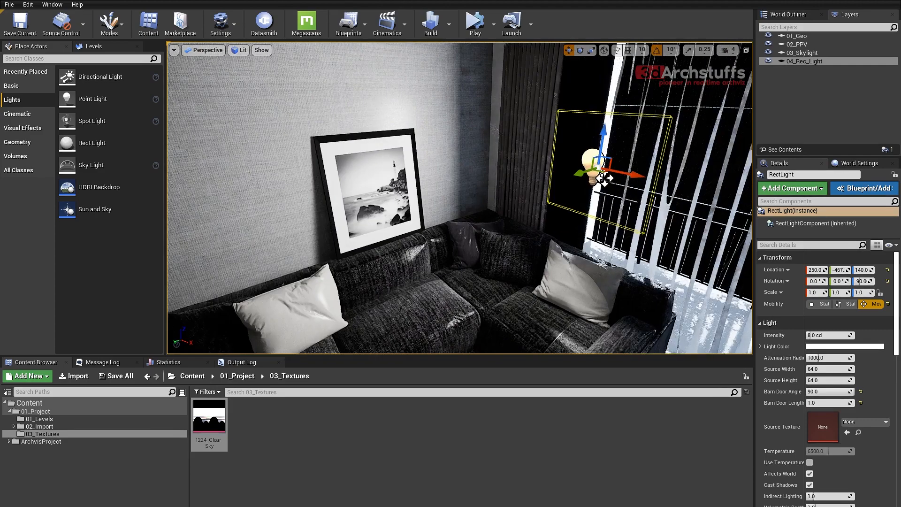
key(f)
alt+drag(480, 272, 497, 263)
scroll(467, 208, up, 6)
alt+drag(488, 206, 515, 182)
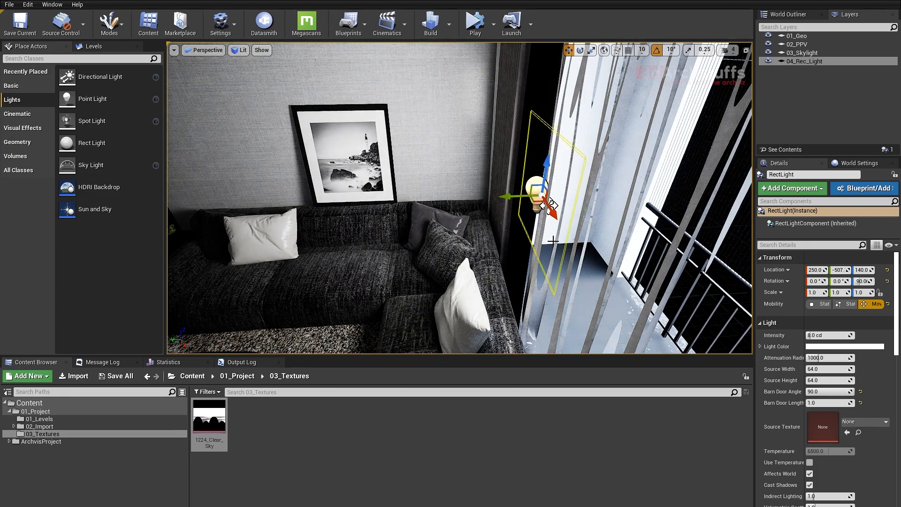
Center the rect light in the window opening at about X 295.5 and lower it to about Z 132.3.
right_drag(553, 241, 666, 232)
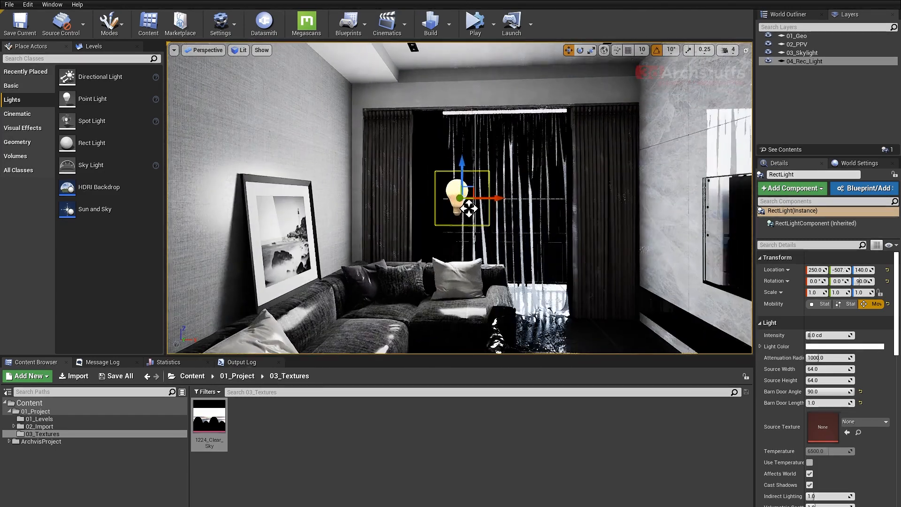
drag(499, 198, 539, 198)
right_drag(530, 193, 515, 190)
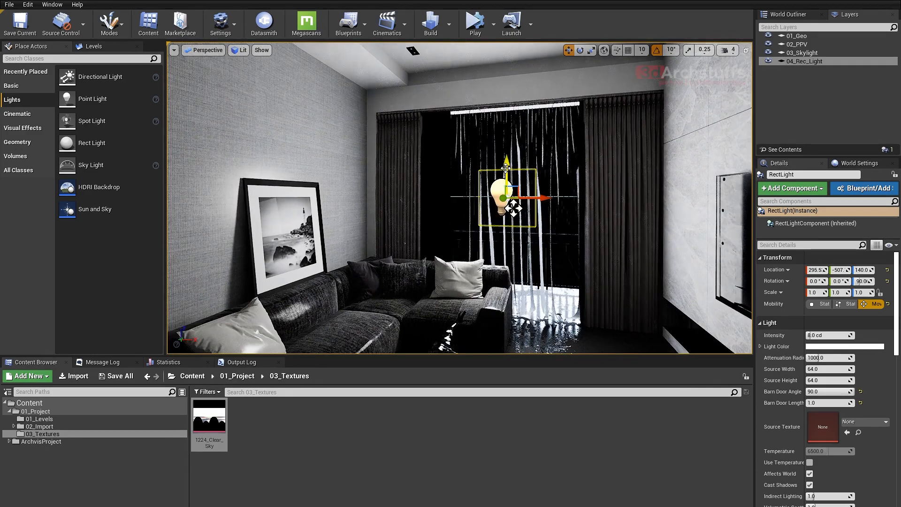
drag(505, 167, 497, 188)
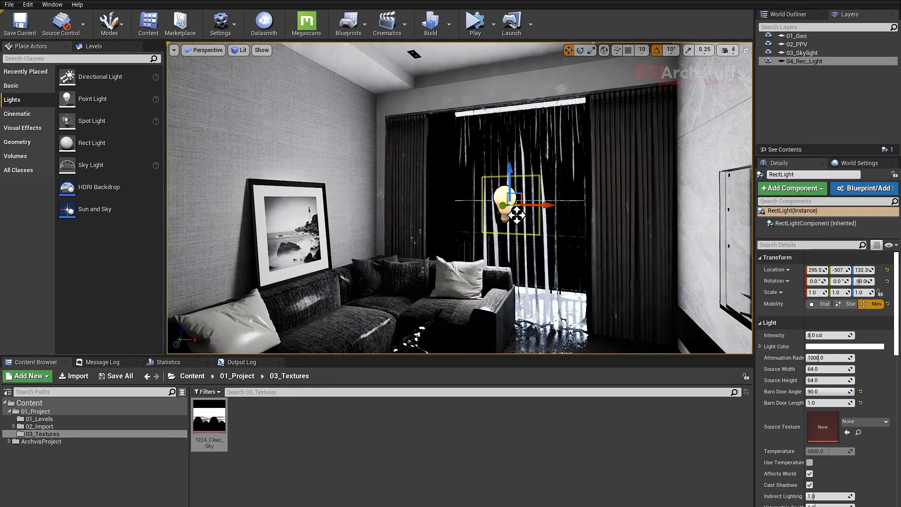
Widen the rect light's Source Width to about 100.7 and check its coverage of the window from outside.
click(813, 369)
mouse_move(814, 369)
mouse_down()
mouse_move(832, 369)
mouse_move(807, 369)
mouse_up()
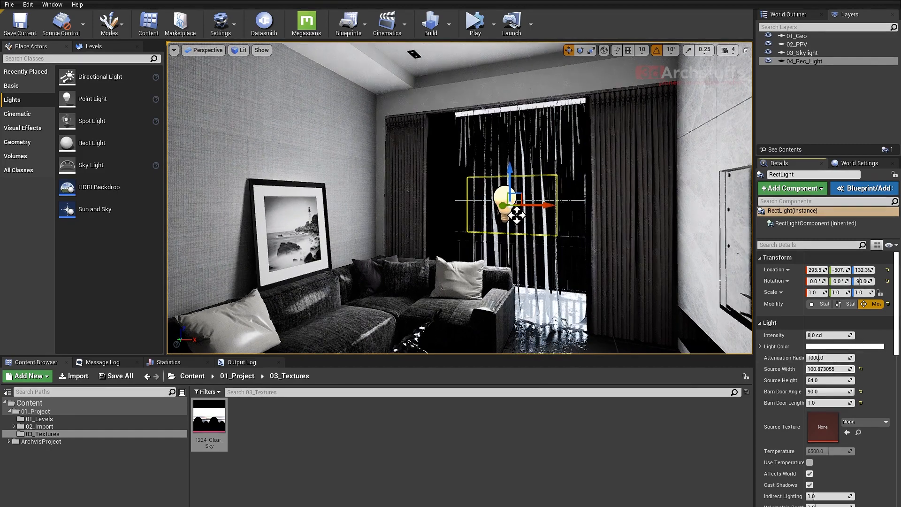
alt+drag(606, 244, 627, 247)
ctrl+click(538, 155)
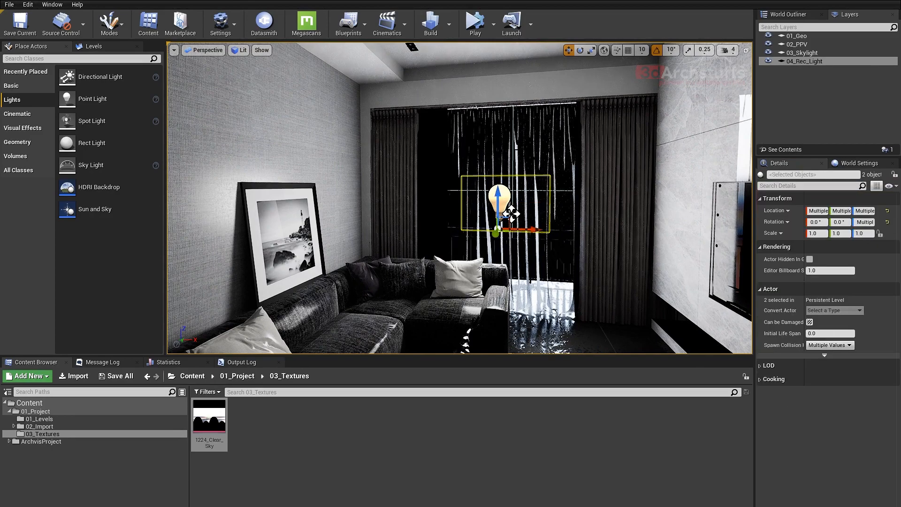
alt+drag(512, 215, 465, 254)
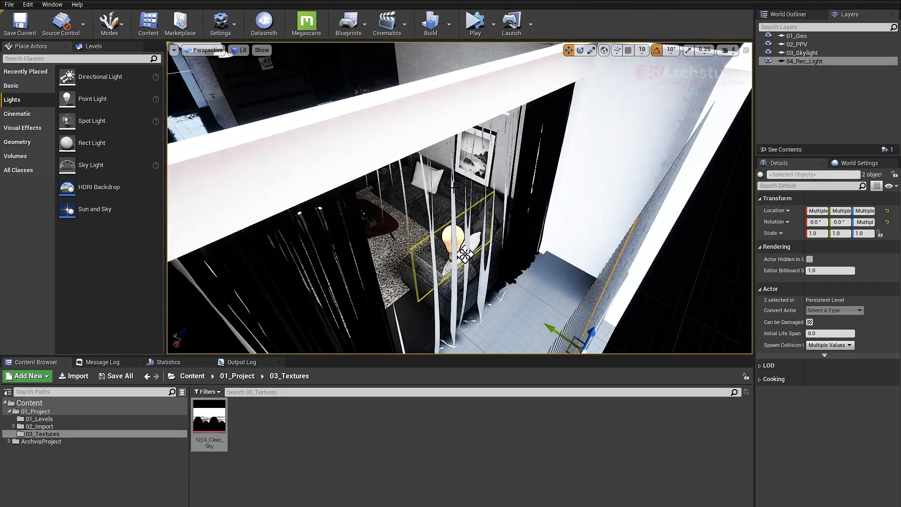
Add the sheer curtain to the rect light selection and show only the selected actors.
ctrl+click(453, 194)
key(f)
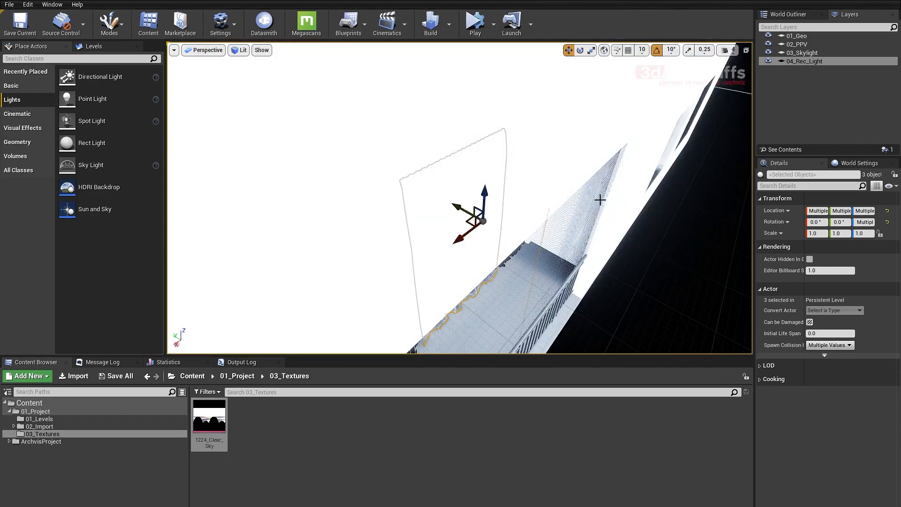
alt+drag(599, 199, 622, 206)
alt+drag(564, 219, 565, 212)
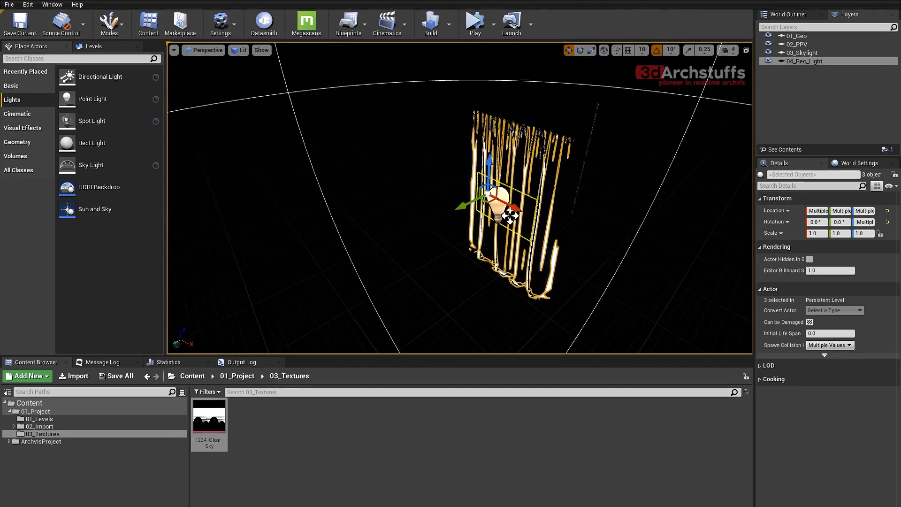
right_click(527, 155)
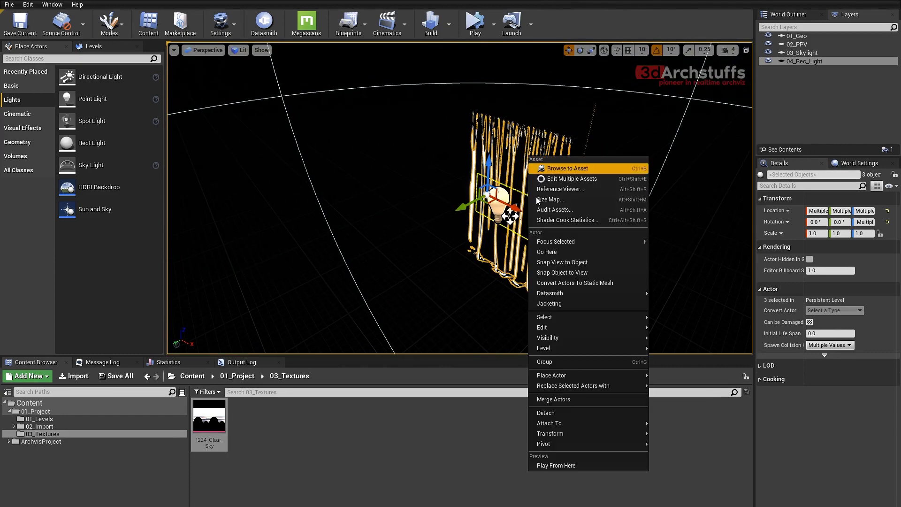
mouse_move(551, 338)
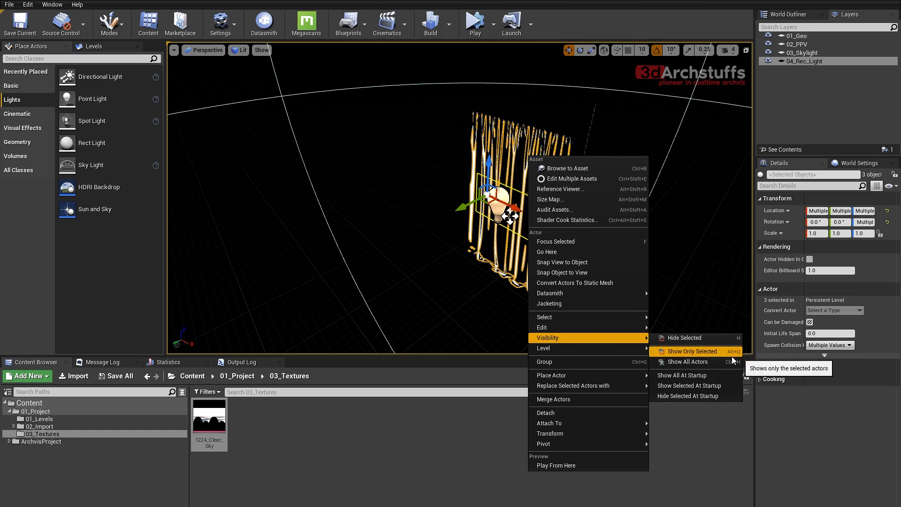
key(f)
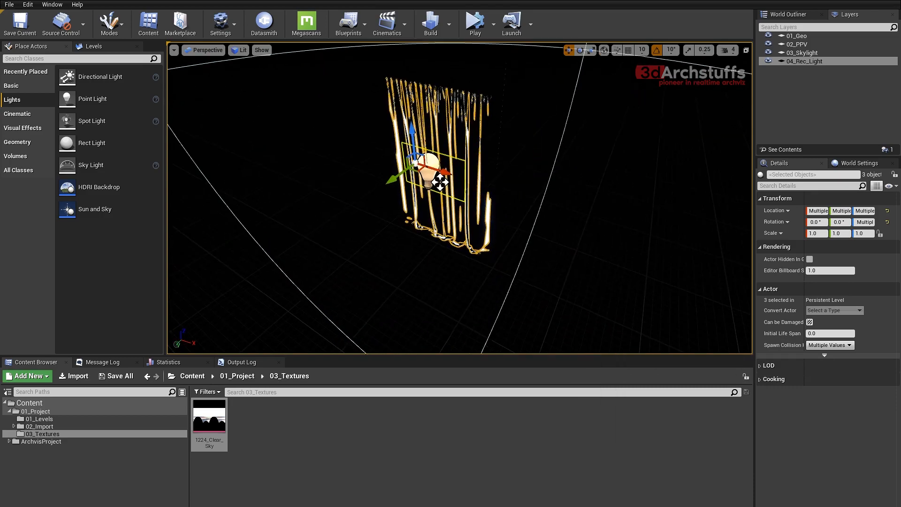
Compare the isolated curtain and rect light in orthographic side views and select the actors of the 04_Rec_Light layer.
mouse_move(531, 206)
alt+mouse_down()
mouse_move(559, 207)
mouse_move(547, 206)
alt+mouse_up()
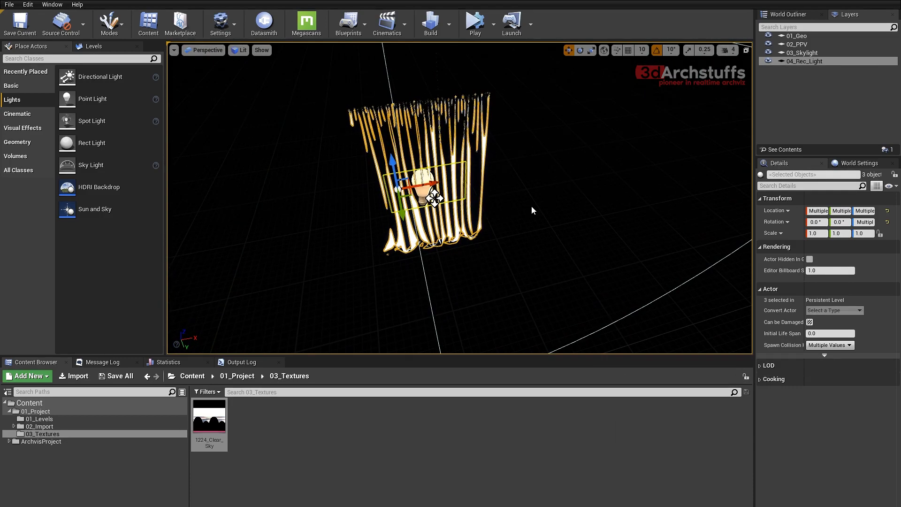
key(alt+h)
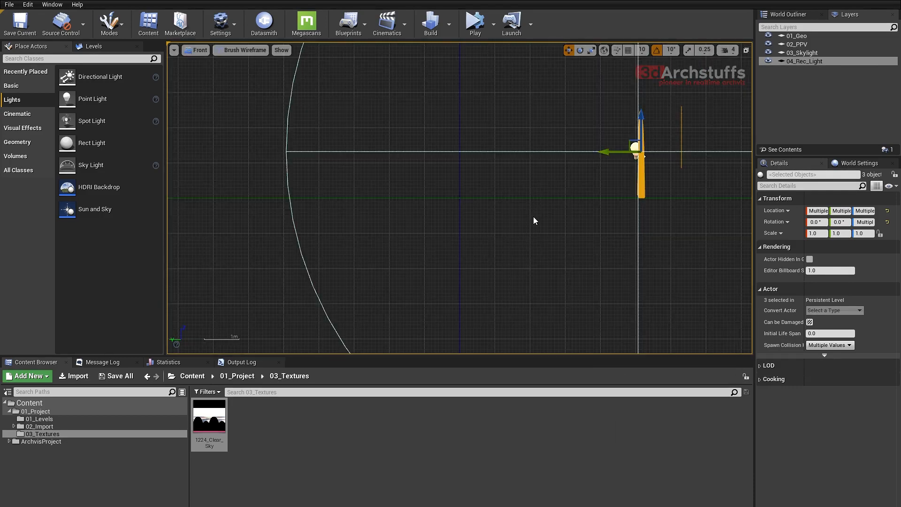
key(alt+k)
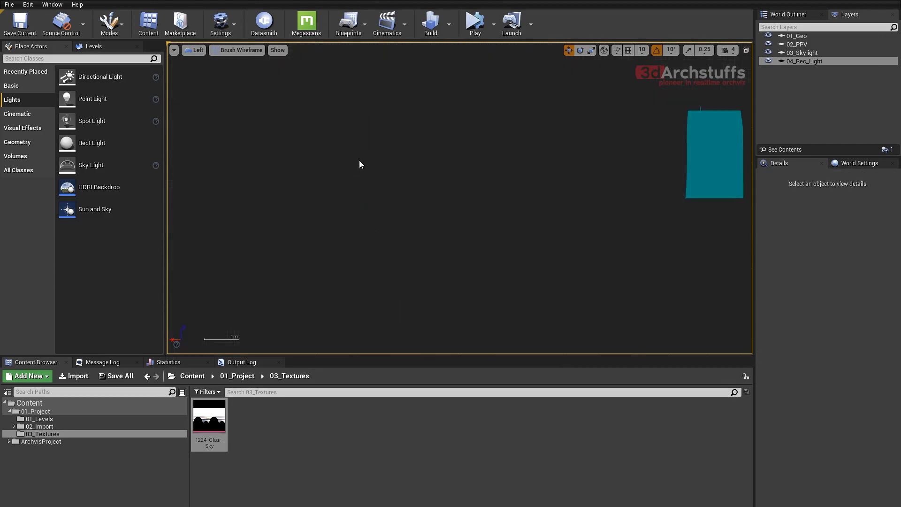
scroll(557, 176, up, 3)
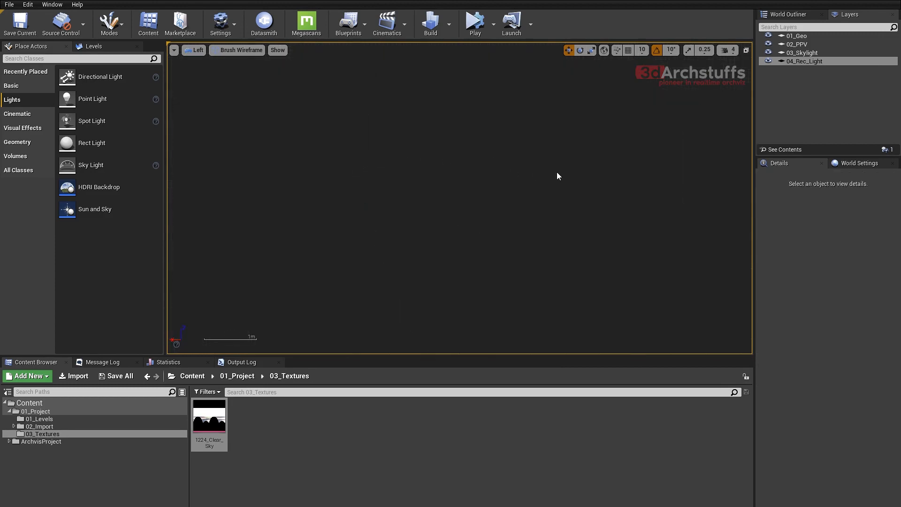
right_drag(557, 176, 339, 200)
double_click(806, 54)
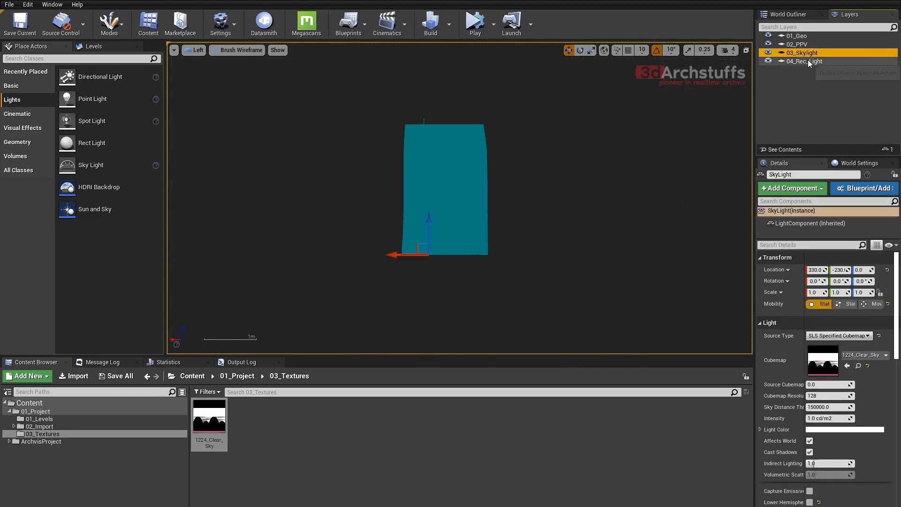
double_click(806, 61)
Center the rect light across the curtain's width at about X 302.3.
scroll(472, 197, up, 2)
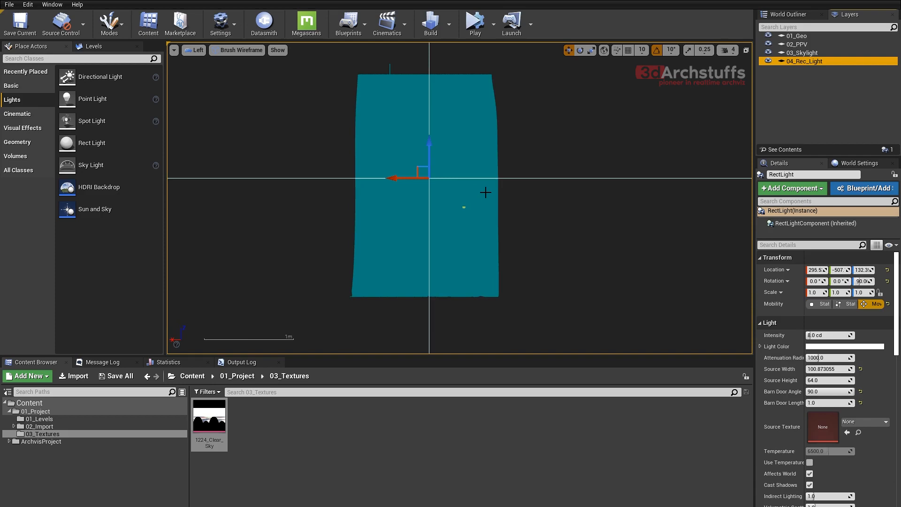
key(alt+g)
key(f)
alt+drag(466, 206, 525, 238)
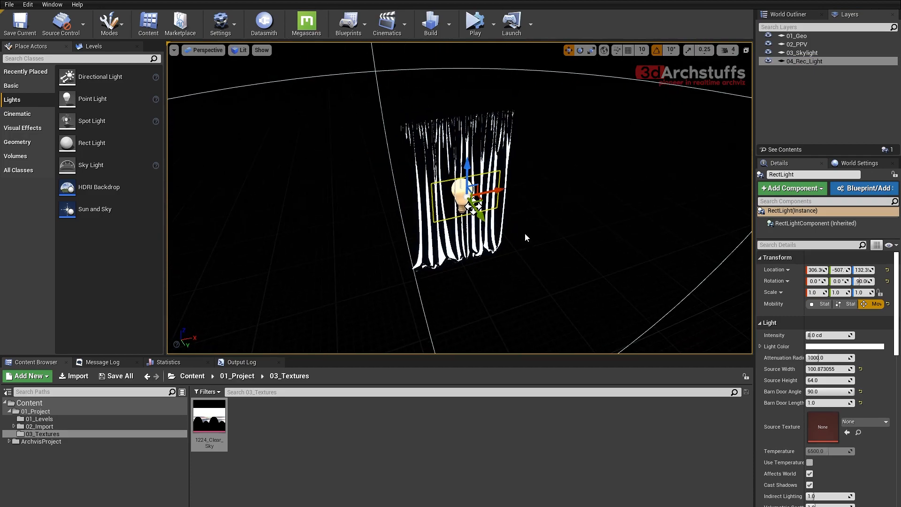
drag(492, 192, 488, 191)
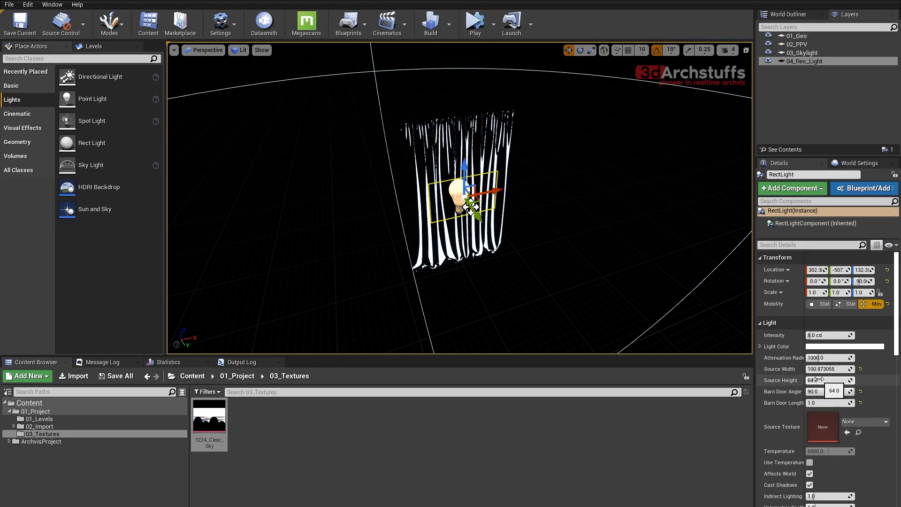
Increase the rect light's Source Height to about 209.3 to span the curtain and unhide all actors.
drag(819, 379, 863, 379)
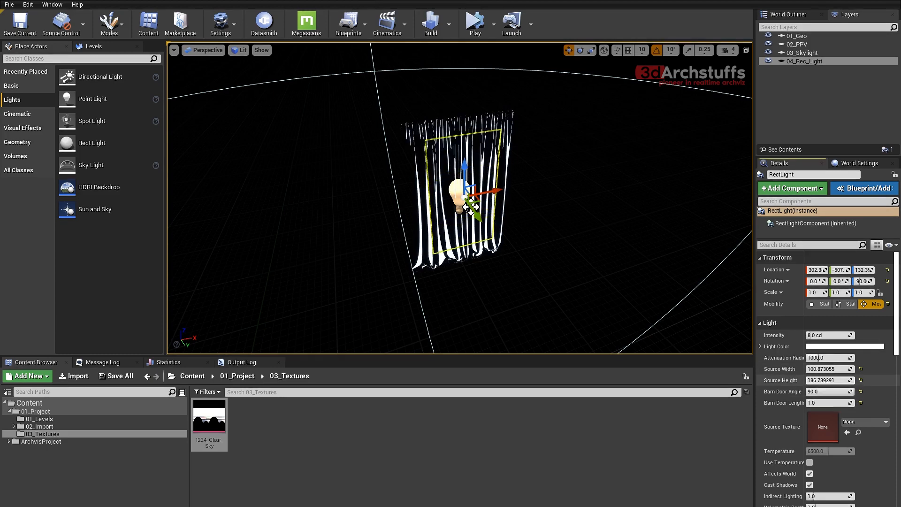
alt+drag(471, 206, 524, 251)
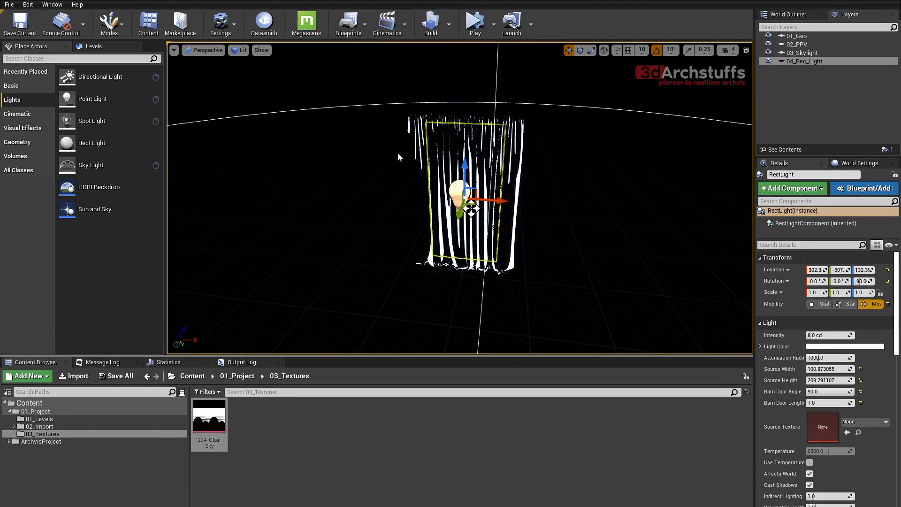
alt+drag(525, 202, 451, 174)
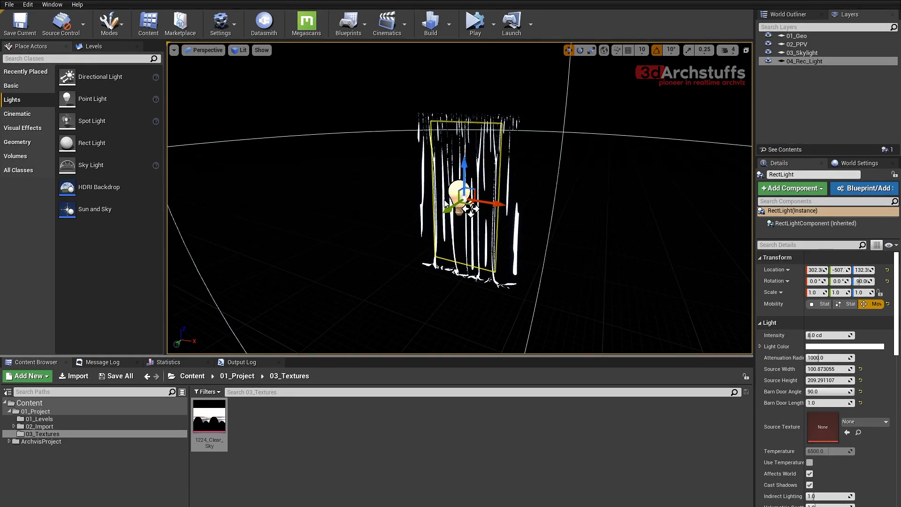
alt+drag(548, 252, 562, 250)
key(ctrl+h)
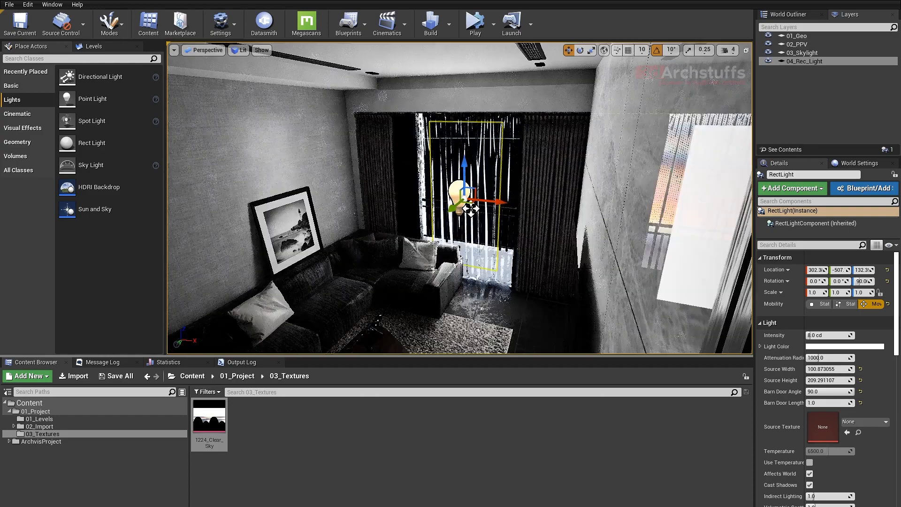
Duplicate the rect light beside the sofa at about X 192.9, Y -284, and rotate the copy to 0° around Z.
mouse_move(471, 208)
alt+mouse_down()
mouse_move(509, 210)
mouse_move(469, 206)
alt+mouse_up()
scroll(473, 208, up, 4)
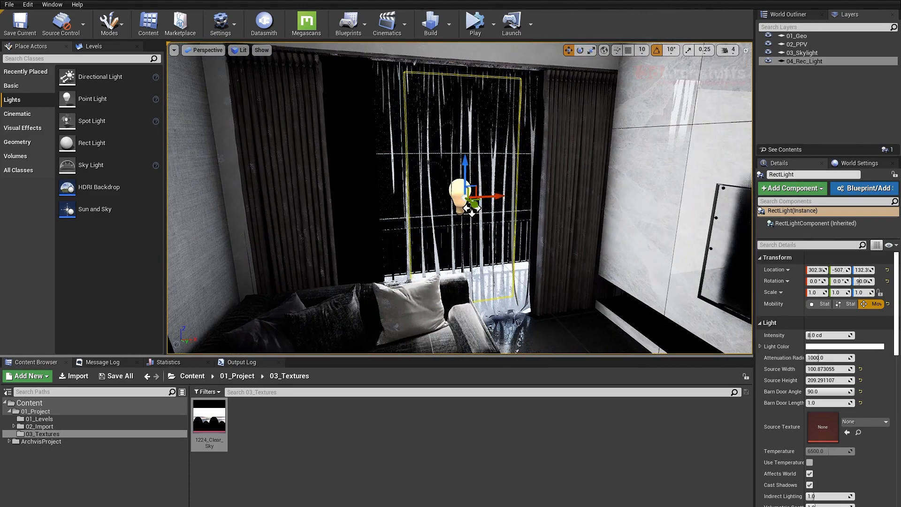
alt+middle_drag(470, 207, 433, 246)
alt+drag(433, 247, 461, 198)
right_drag(461, 198, 453, 211)
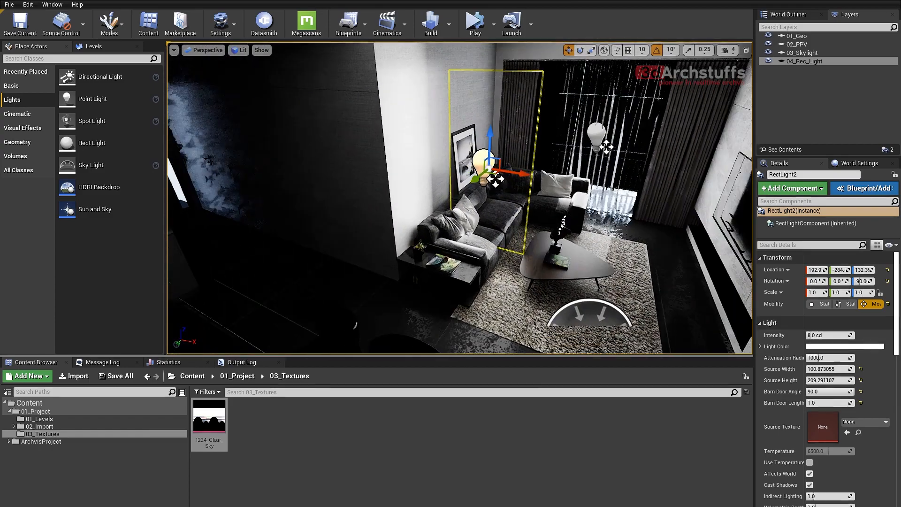
mouse_move(499, 190)
mouse_down()
mouse_move(495, 179)
mouse_move(502, 190)
mouse_up()
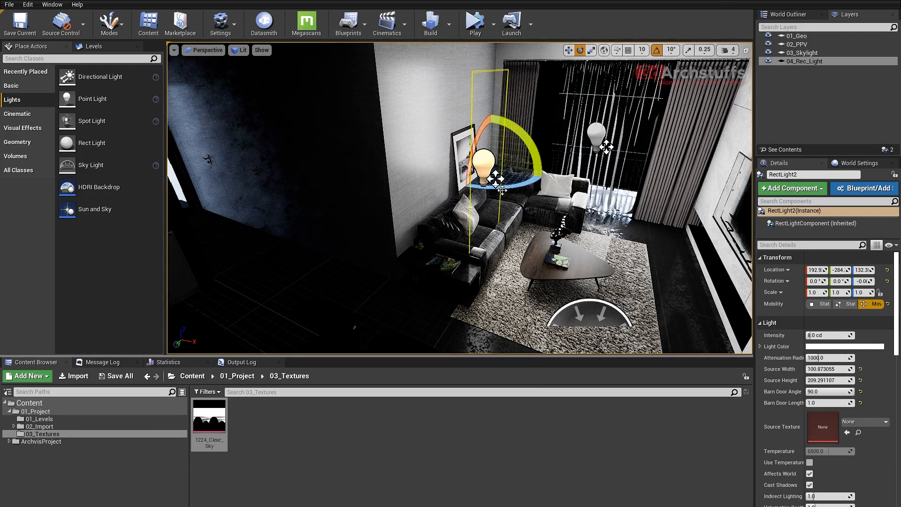
Move the duplicated rect light out of the living room across the apartment and reselect the original at the curtained window.
right_drag(504, 235, 474, 243)
drag(495, 178, 314, 205)
shift+drag(380, 248, 374, 235)
right_drag(408, 188, 530, 180)
right_drag(536, 256, 474, 223)
click(534, 253)
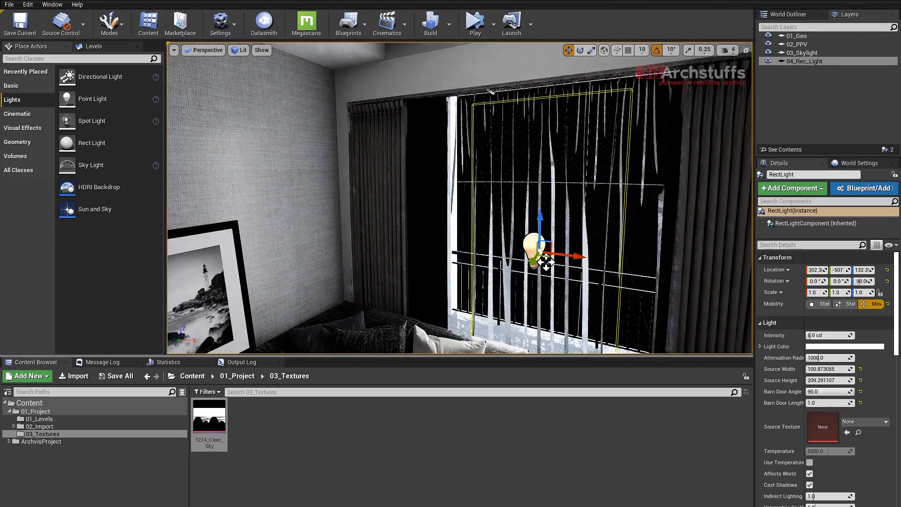
Try the window rect light at about Y -500 and Y -527 on either side of the curtain, and return it to about Y -507.
right_drag(546, 261, 475, 173)
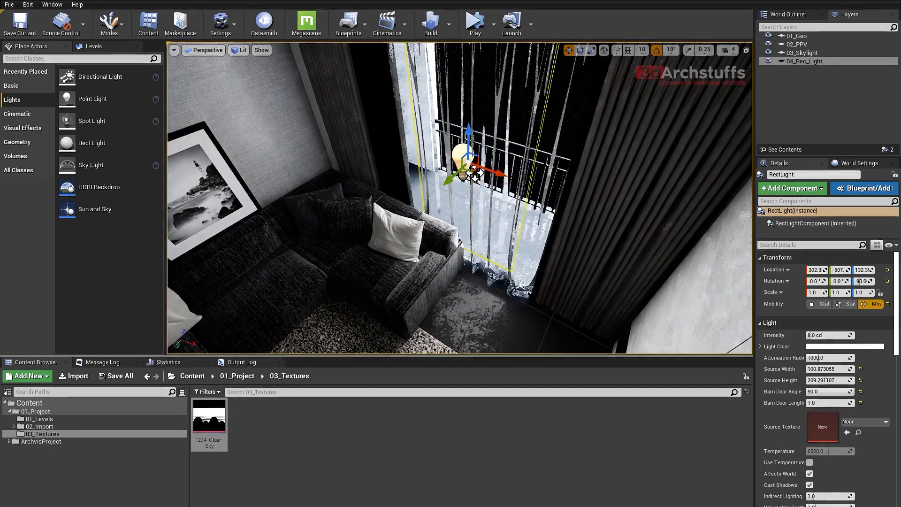
mouse_move(475, 174)
mouse_down()
mouse_move(488, 155)
mouse_move(474, 174)
mouse_up()
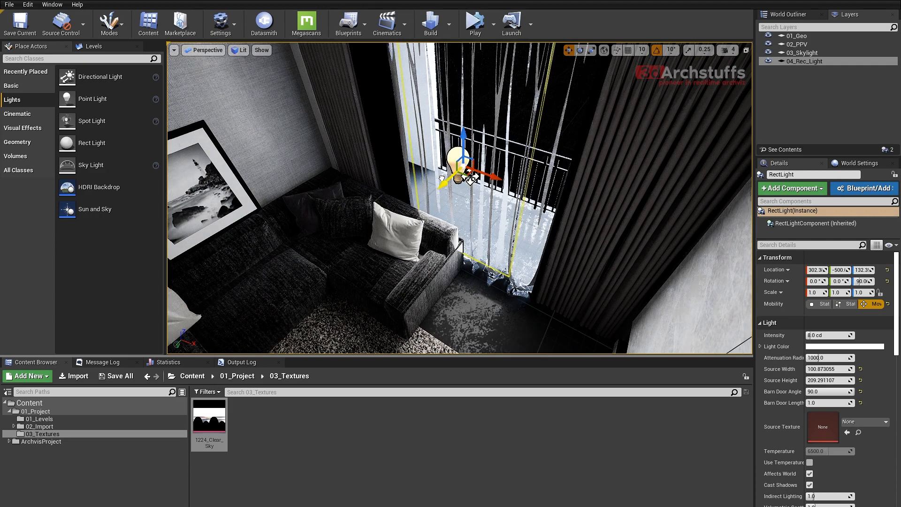
drag(470, 179, 488, 161)
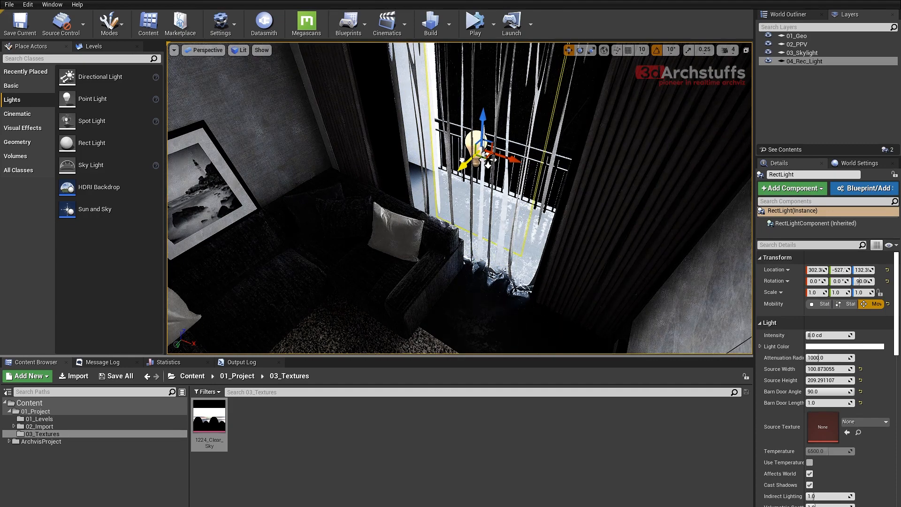
right_drag(487, 162, 437, 89)
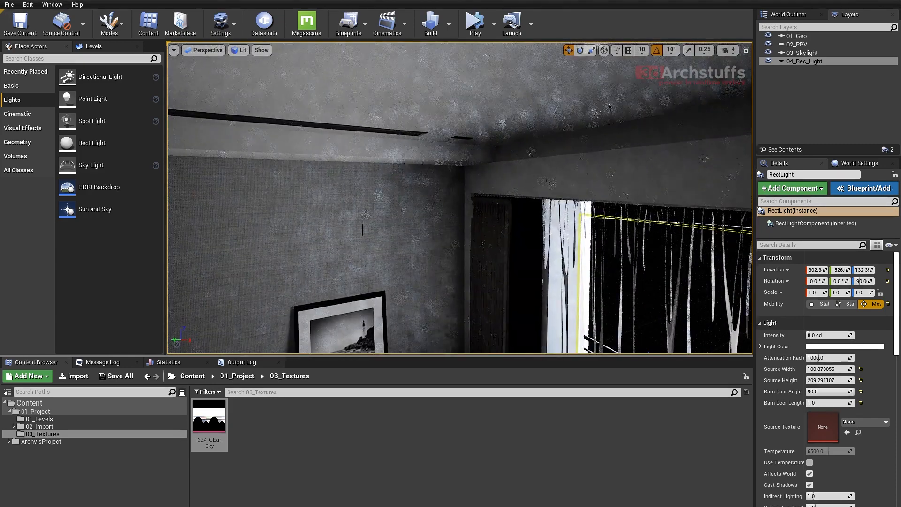
right_drag(434, 219, 446, 263)
drag(601, 320, 589, 332)
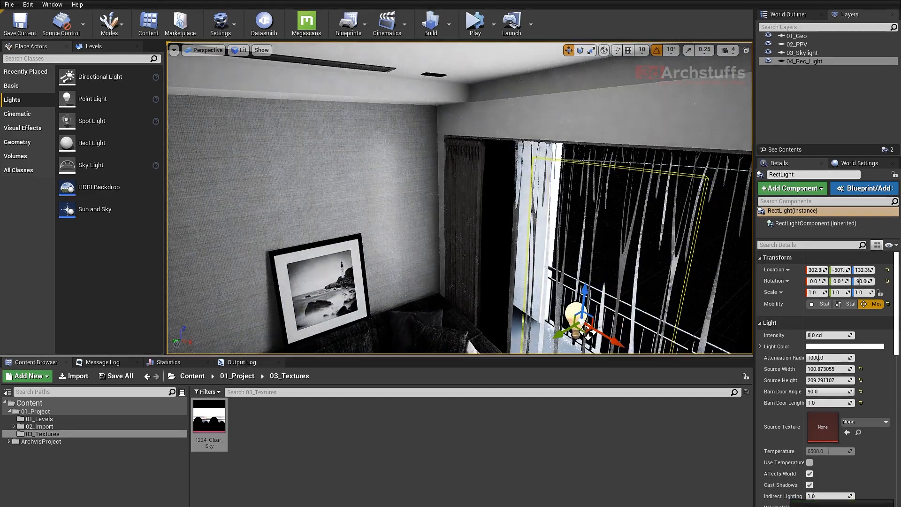
Shift the window rect light along Y to the room side of the curtain, at about Y -498.
right_drag(503, 317, 523, 345)
right_drag(527, 243, 509, 252)
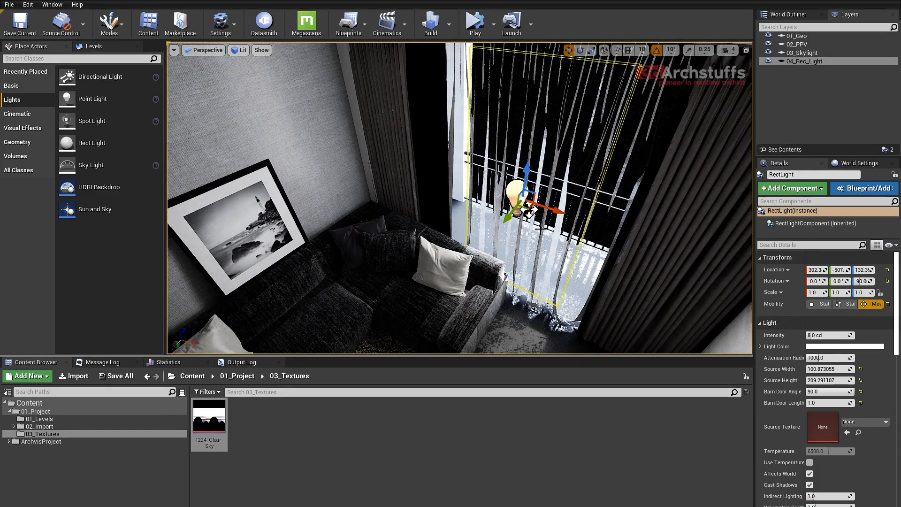
right_drag(529, 269, 397, 201)
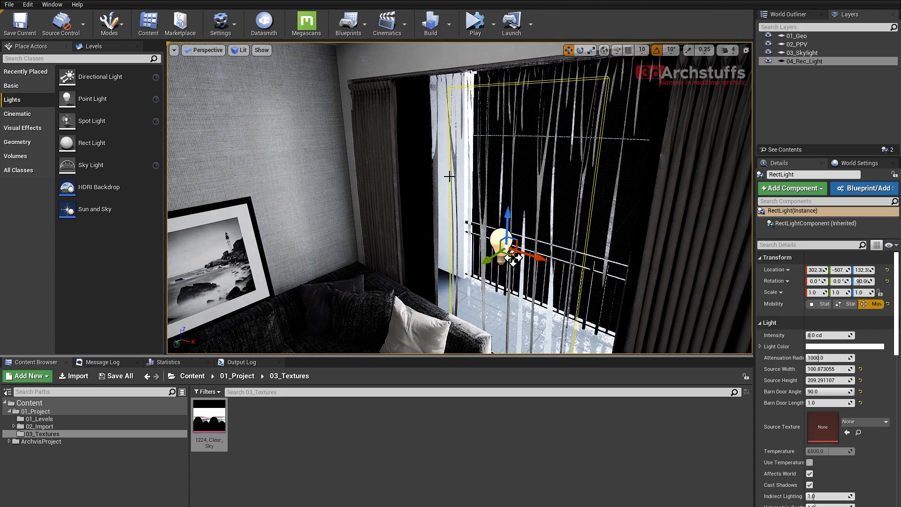
right_drag(449, 176, 418, 168)
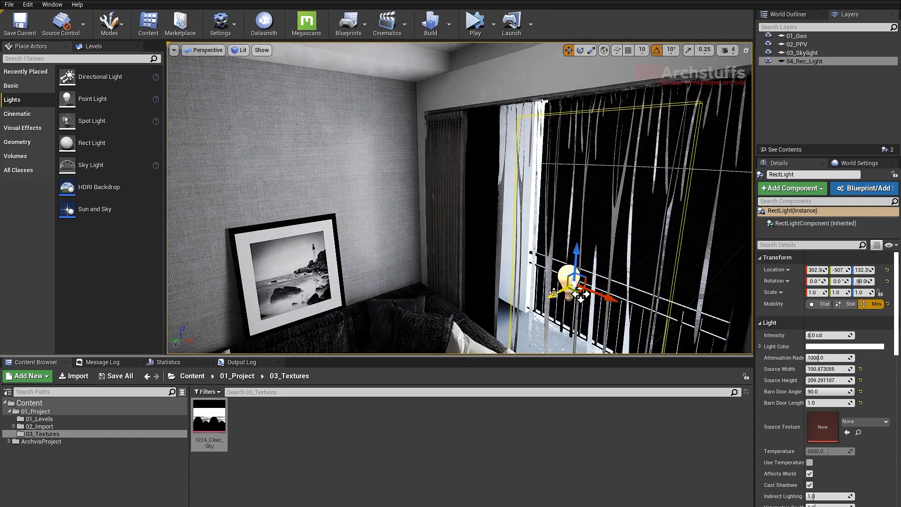
mouse_move(581, 296)
mouse_down()
mouse_move(564, 304)
mouse_move(579, 296)
mouse_up()
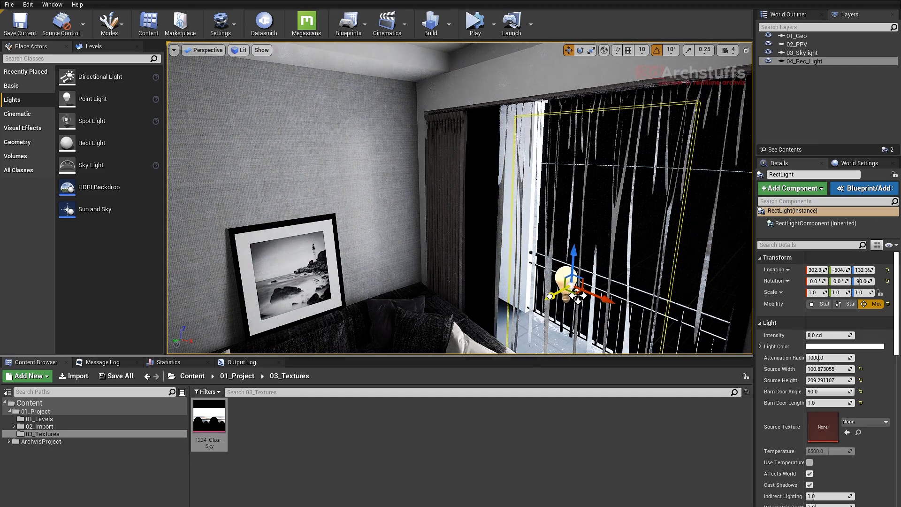
drag(577, 298, 571, 301)
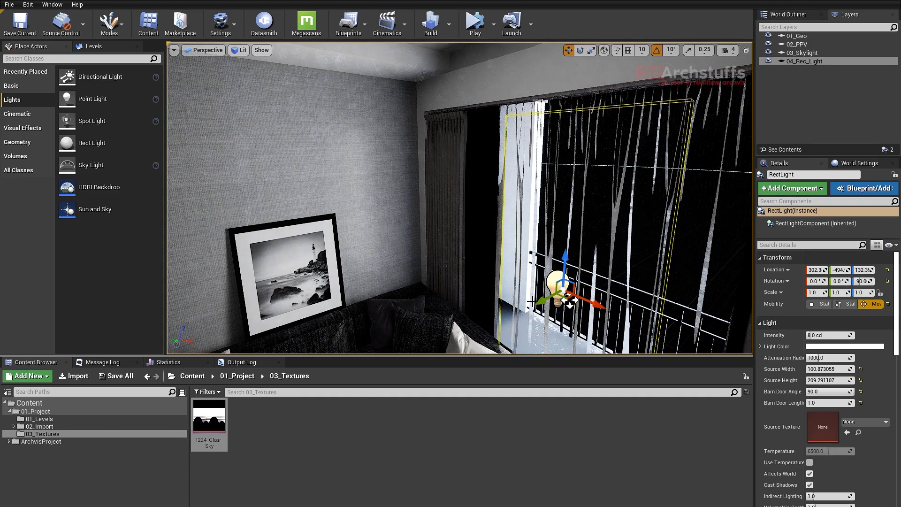
mouse_move(569, 300)
mouse_down()
mouse_move(561, 305)
mouse_move(574, 299)
mouse_up()
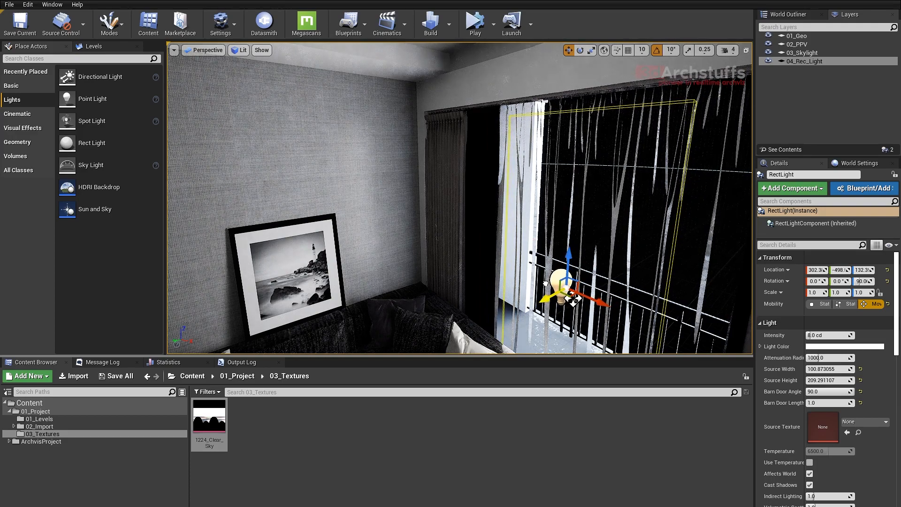
Select the duplicated rect light and place it in the corridor beside the living room, at about X -212, Y -145.
right_drag(573, 300, 532, 272)
click(263, 229)
drag(229, 241, 294, 236)
right_drag(294, 236, 305, 268)
scroll(400, 270, down, 6)
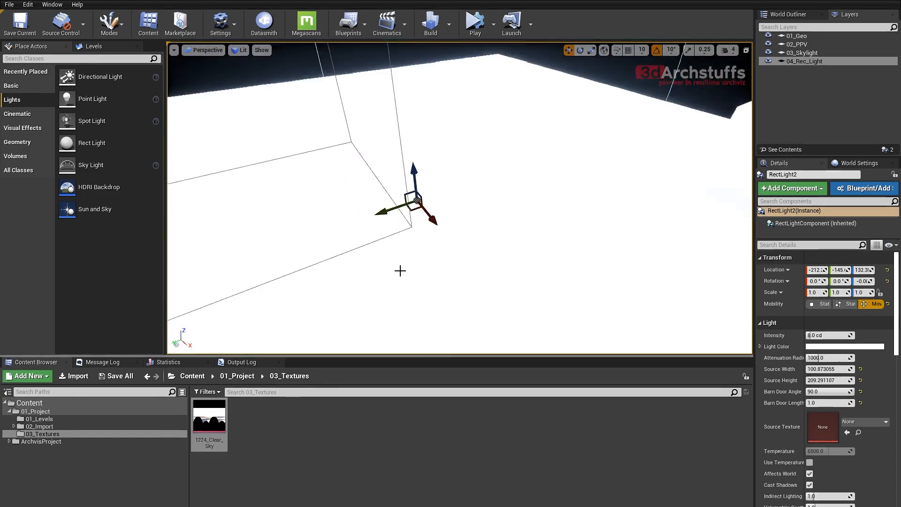
click(459, 269)
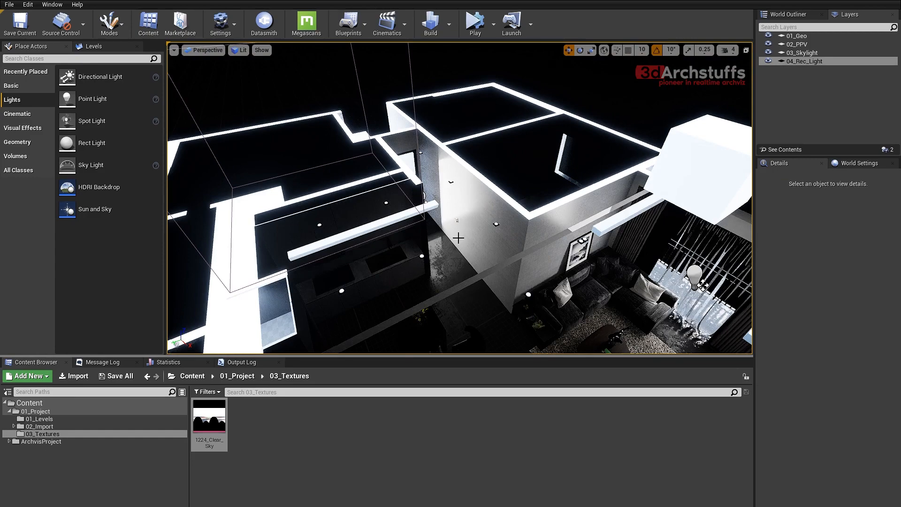
Move the corridor rect light to the doorway at the corridor's end, at about X -329, Y -148.
scroll(399, 205, up, 5)
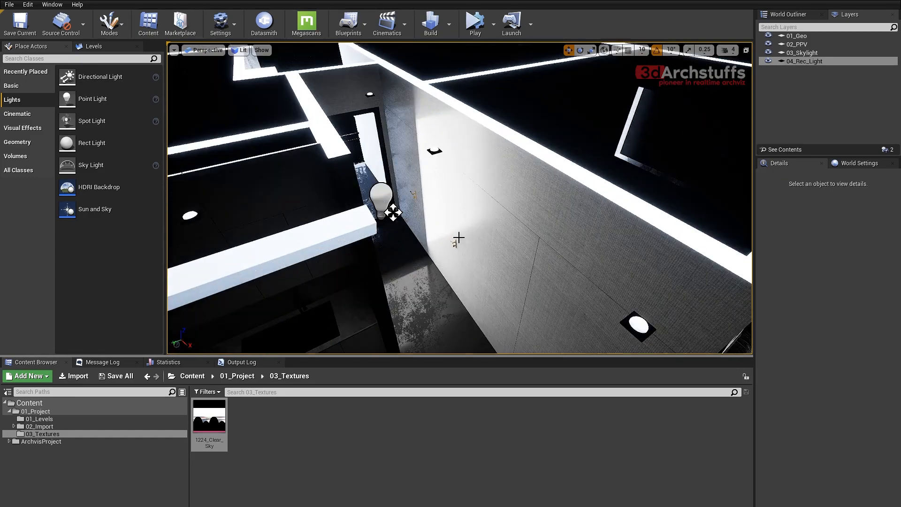
right_drag(460, 197, 427, 218)
click(451, 237)
scroll(450, 242, up, 3)
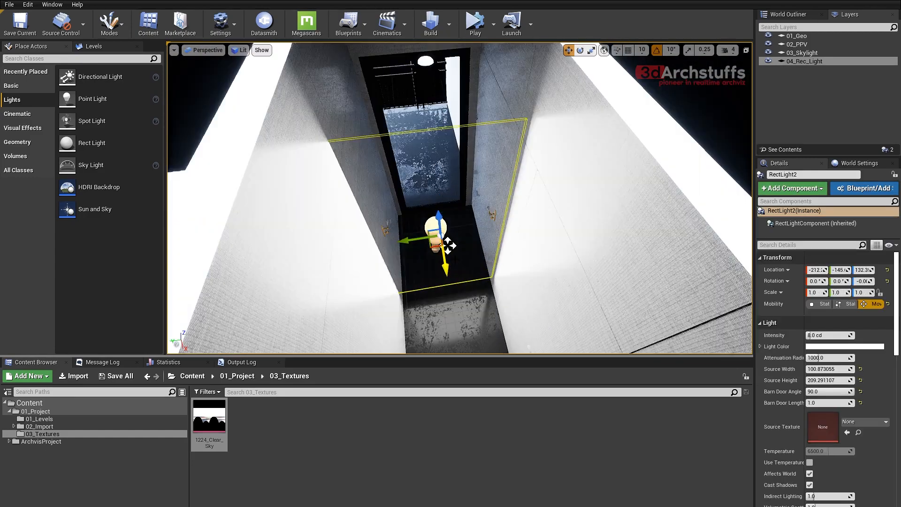
drag(448, 245, 434, 151)
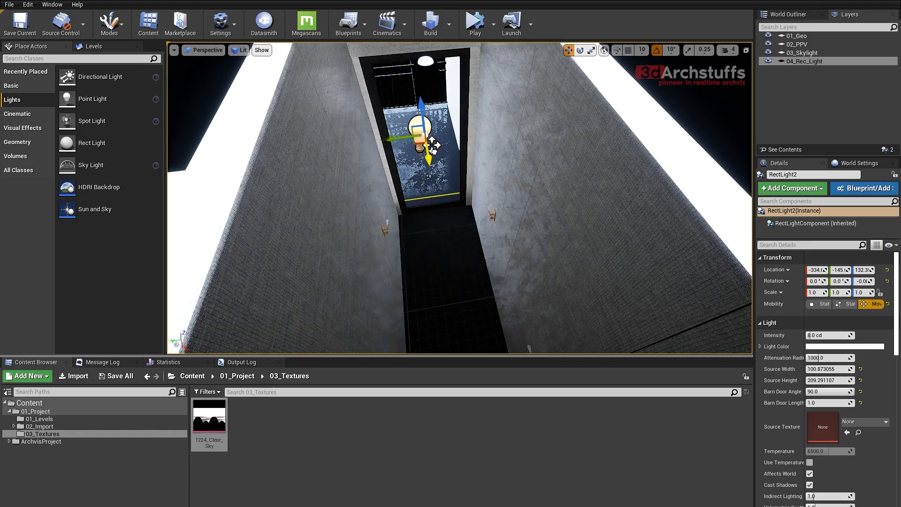
key(s)
right_drag(450, 174, 457, 151)
key(w)
right_drag(426, 274, 424, 265)
key(s)
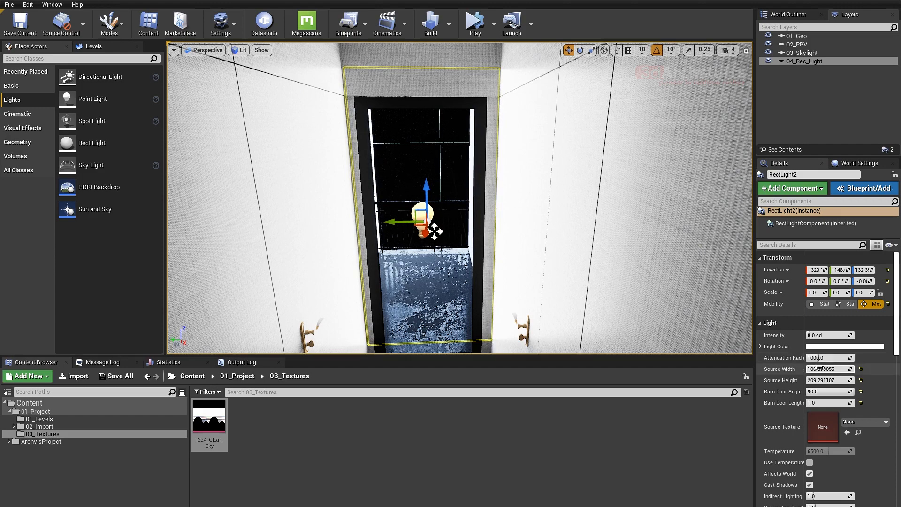
Narrow the corridor rect light's source width to about 53.6 and lower it to about Z 109.
drag(825, 369, 820, 369)
mouse_move(538, 291)
right_down()
mouse_move(539, 303)
mouse_move(538, 279)
right_up()
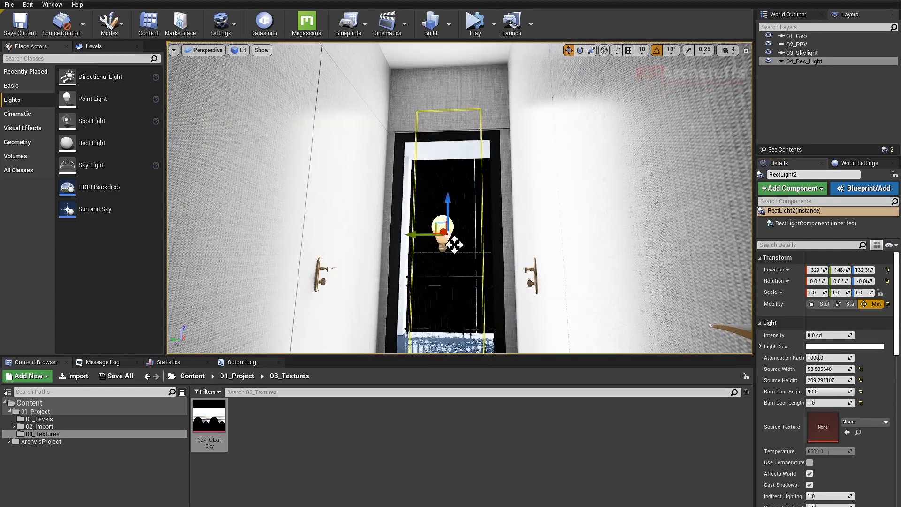
drag(454, 245, 453, 271)
right_drag(454, 271, 526, 216)
key(f)
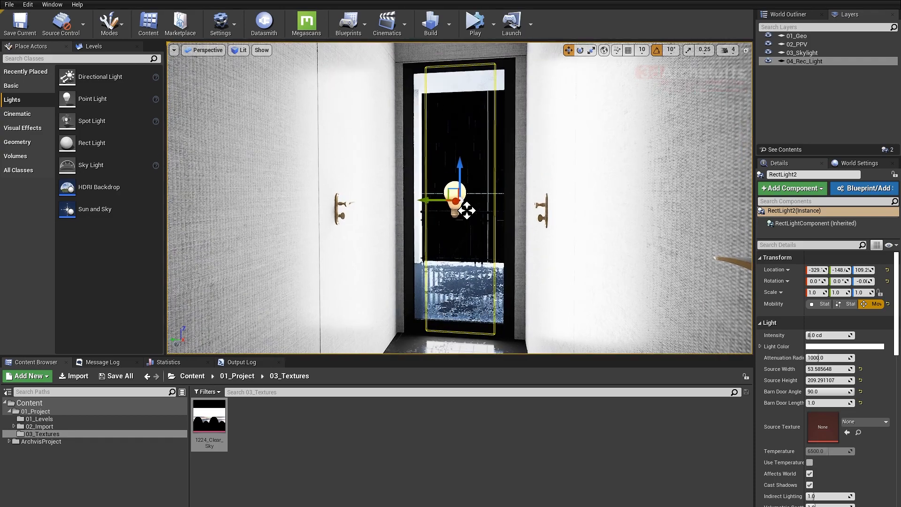
Fit the corridor rect light to the doorway with source width about 65.85, height about 201.36, at about X -326, Z 110.
alt+drag(594, 261, 609, 281)
scroll(595, 260, down, 3)
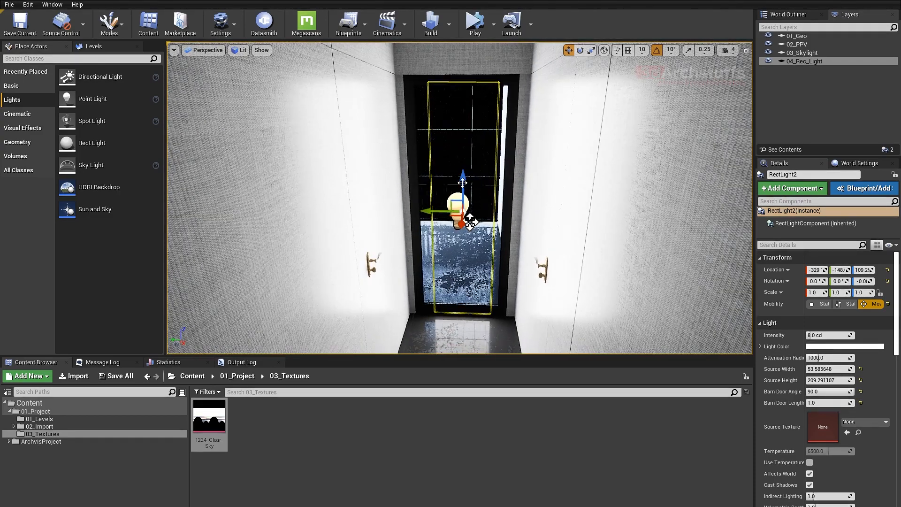
drag(463, 182, 461, 178)
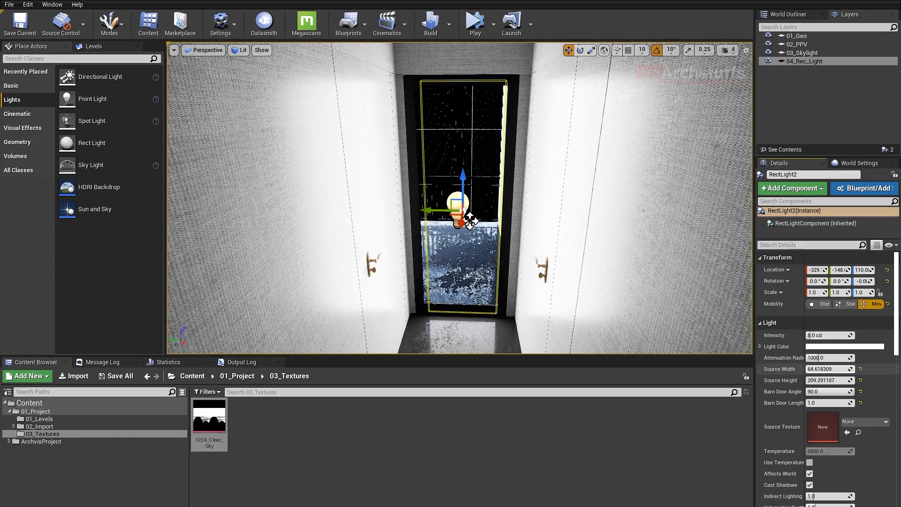
drag(829, 381, 826, 381)
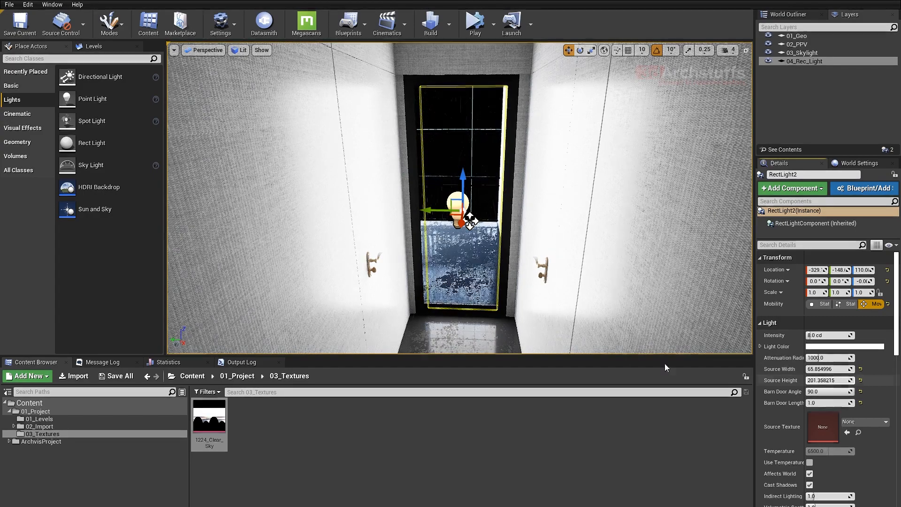
alt+drag(477, 220, 423, 259)
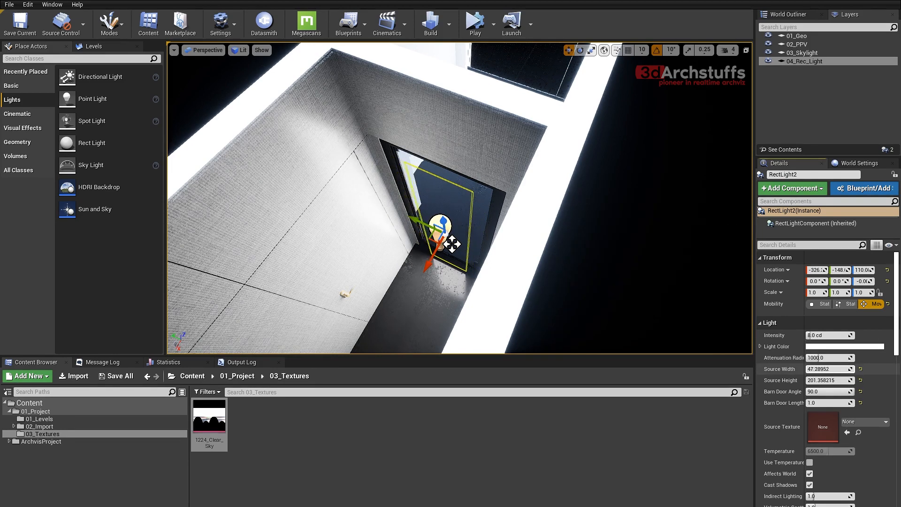
Try other source width and height values for the corridor rect light, and undo them.
drag(829, 369, 843, 380)
key(ctrl+z)
key(ctrl+z)
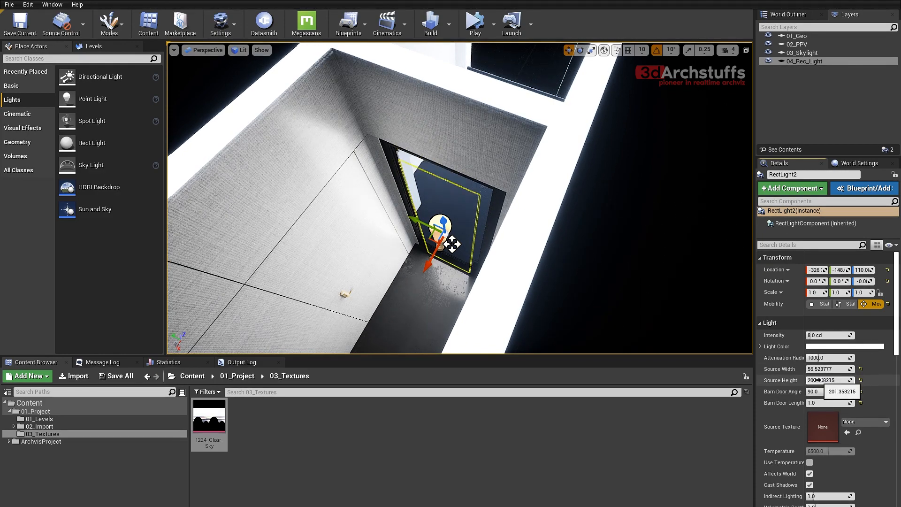
Duplicate the corridor rect light to about X 319 in the living area and rotate the copy to -90° around Z.
alt+drag(440, 210, 422, 232)
scroll(448, 206, down, 8)
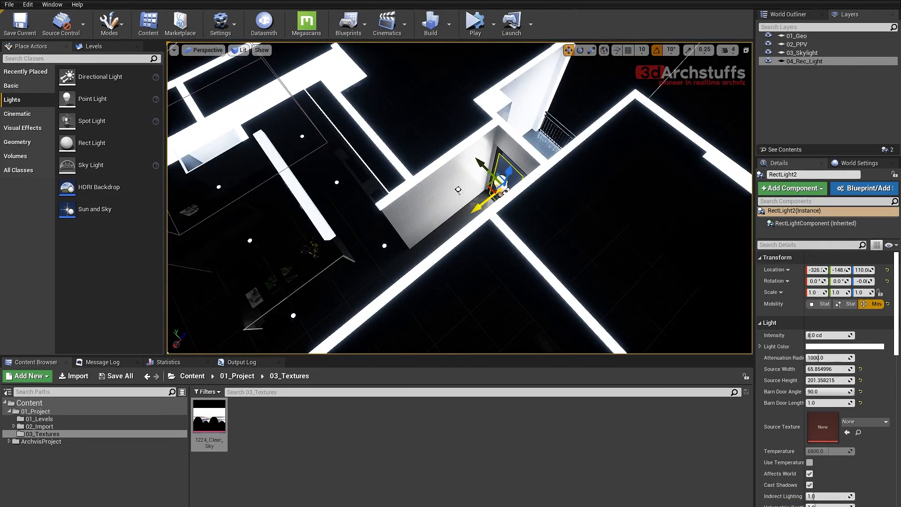
alt+drag(477, 203, 277, 335)
alt+drag(361, 140, 321, 105)
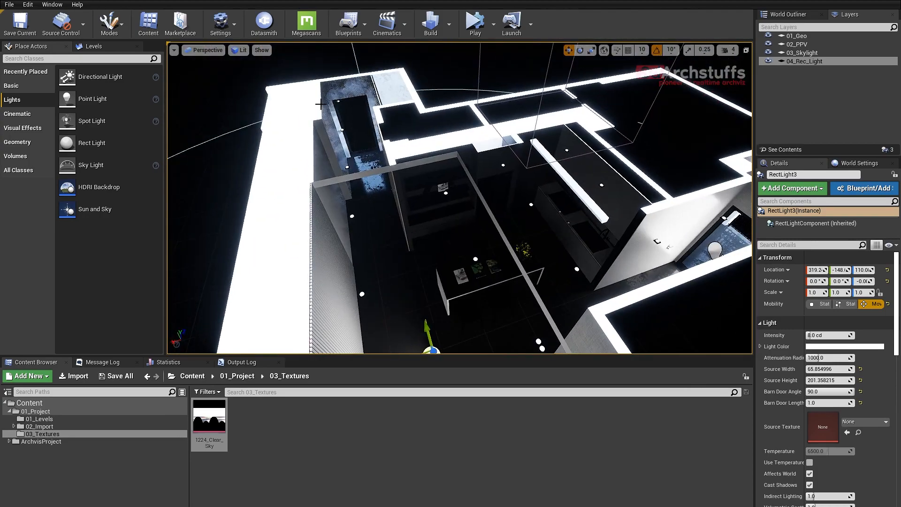
right_drag(321, 104, 319, 132)
key(e)
drag(407, 330, 445, 294)
key(w)
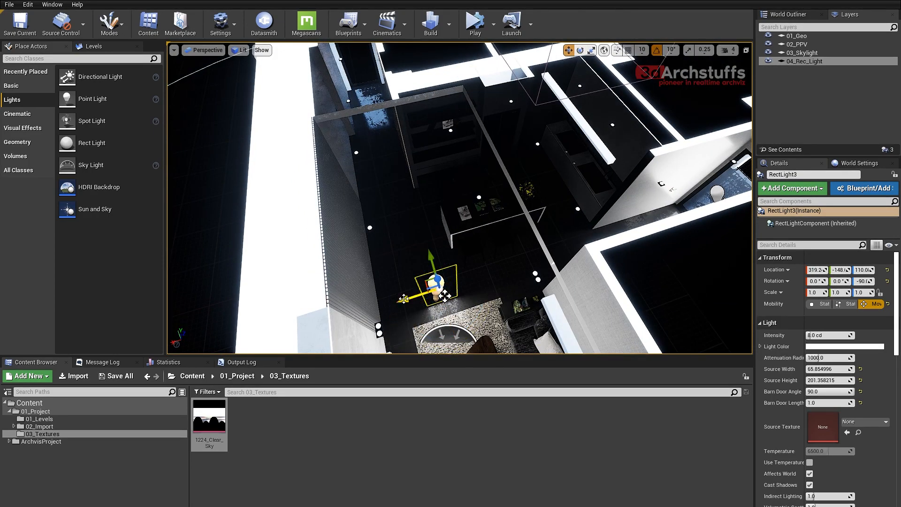
Move the rotated copy into the doorway at the end of the opposite hallway, at about X 365, Y 622.
drag(428, 261, 369, 67)
right_drag(446, 193, 429, 182)
key(f)
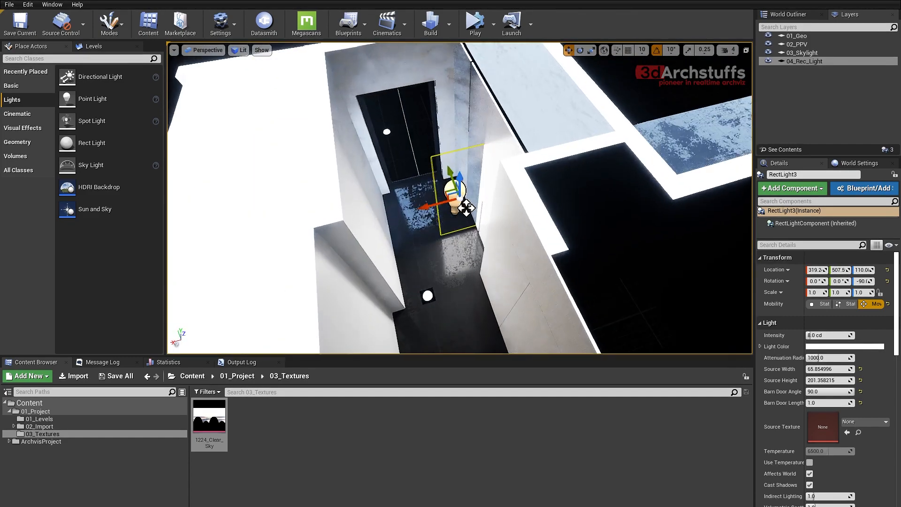
drag(418, 208, 387, 215)
alt+drag(457, 177, 469, 107)
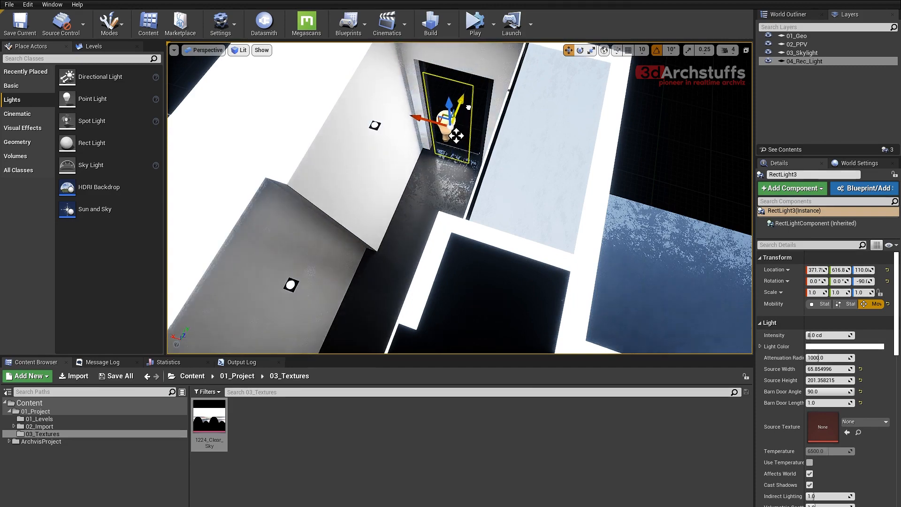
right_drag(457, 133, 435, 210)
drag(436, 179, 449, 179)
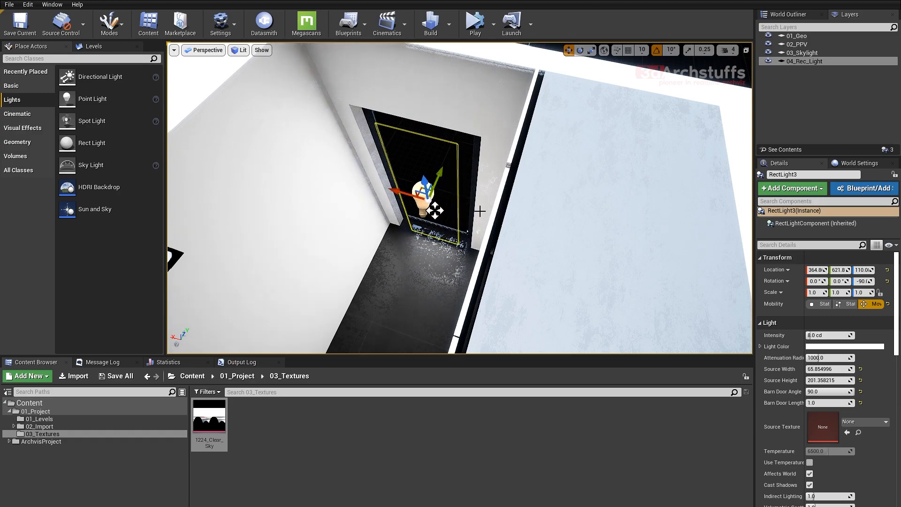
alt+drag(479, 211, 492, 107)
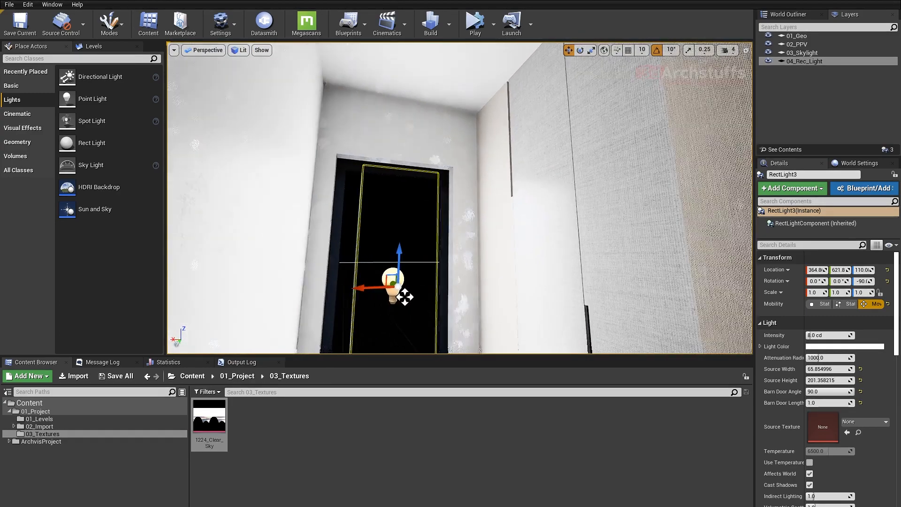
Select the living room floor mesh and open its material, Material__48, for editing.
right_drag(405, 297, 251, 265)
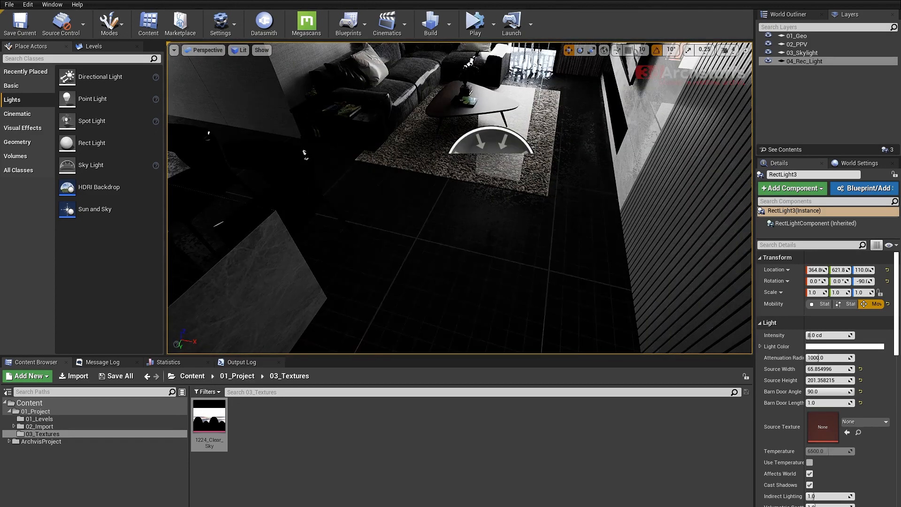
click(406, 294)
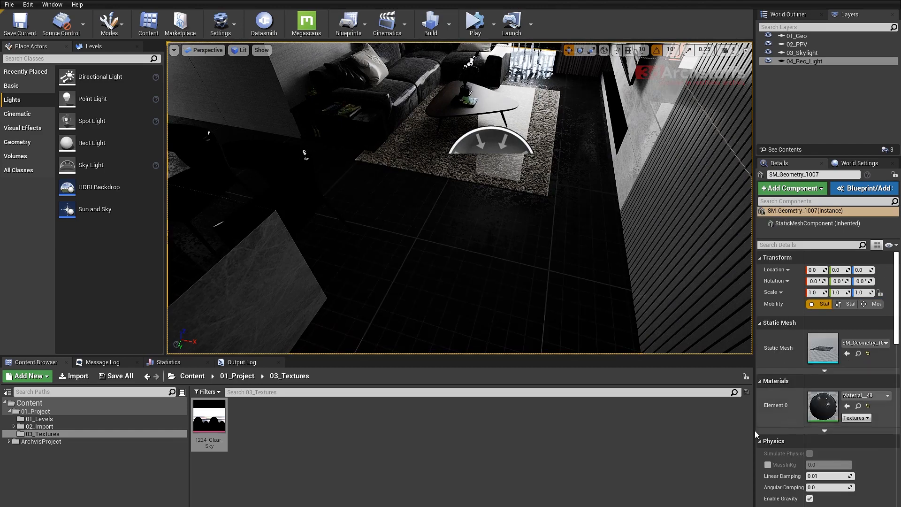
click(759, 441)
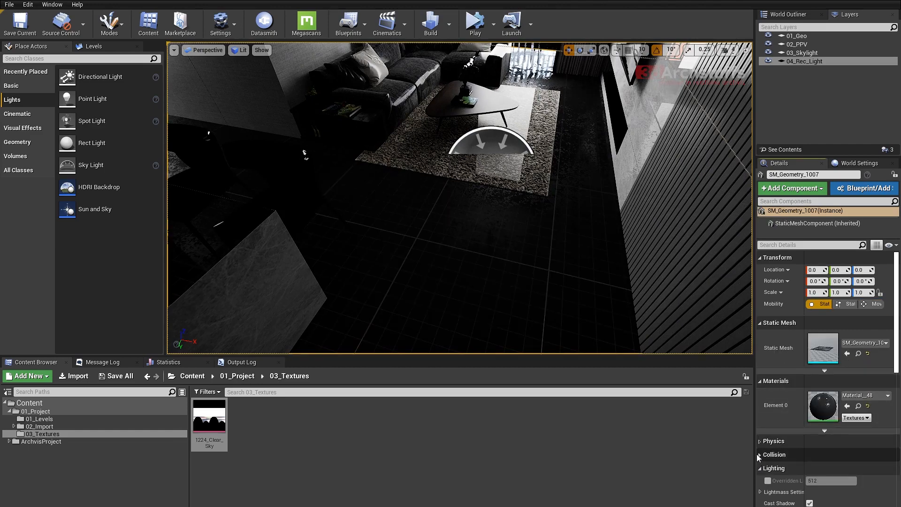
right_drag(514, 214, 543, 205)
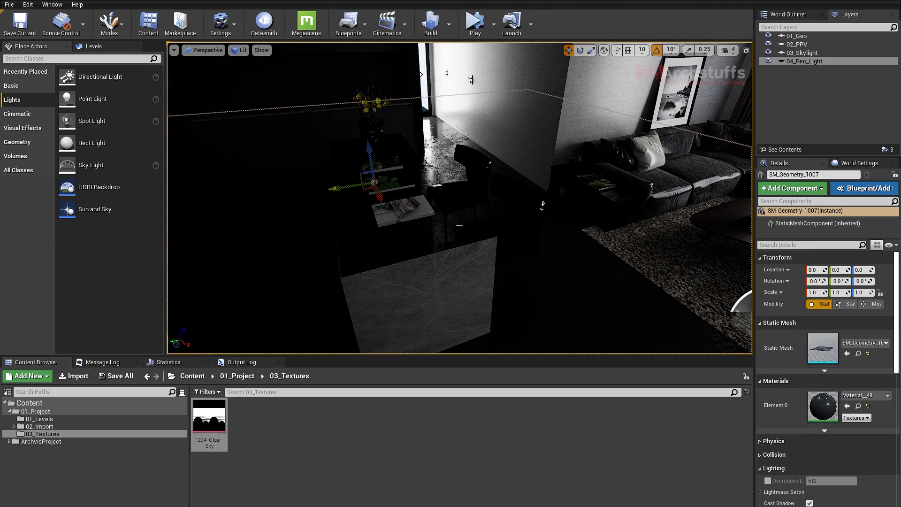
right_drag(492, 98, 580, 202)
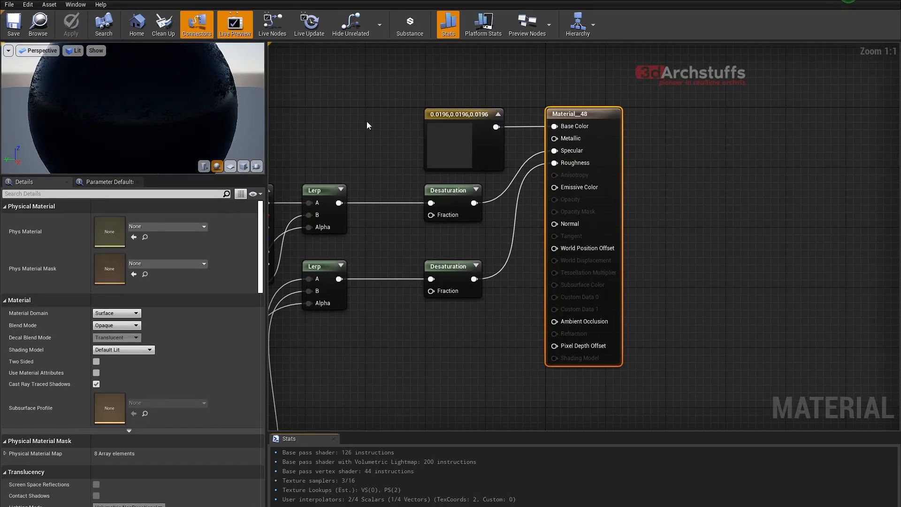
Add a Constant3Vector of 0.771 grey to the floor material, connect it to Base Color, and apply the change.
scroll(367, 121, up, 4)
click(539, 157)
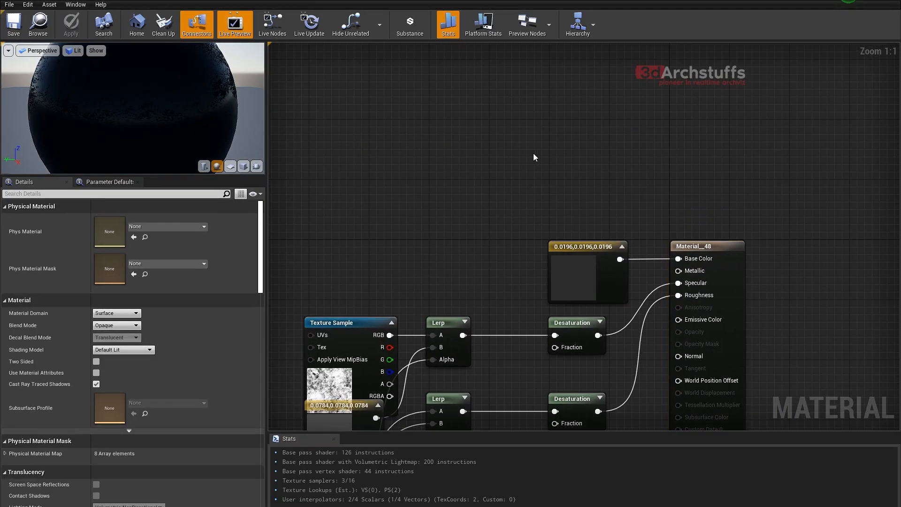
click(540, 129)
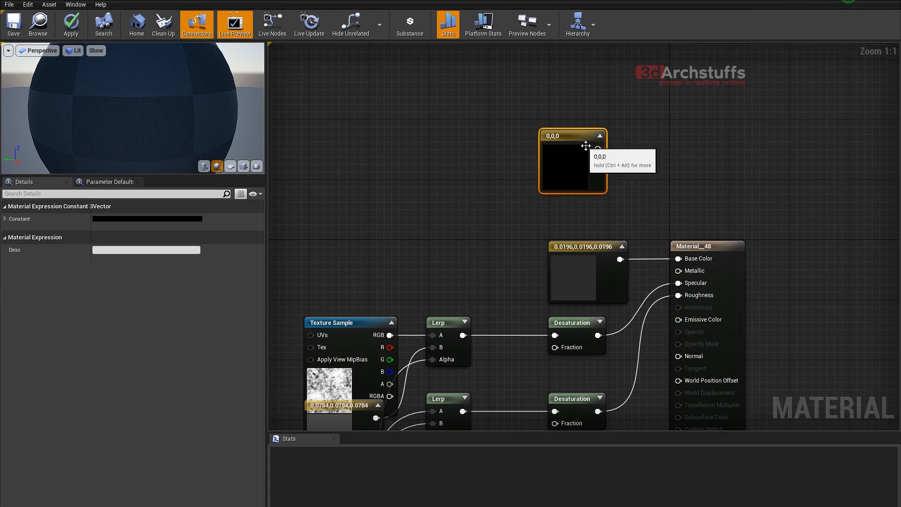
drag(598, 148, 678, 259)
double_click(570, 171)
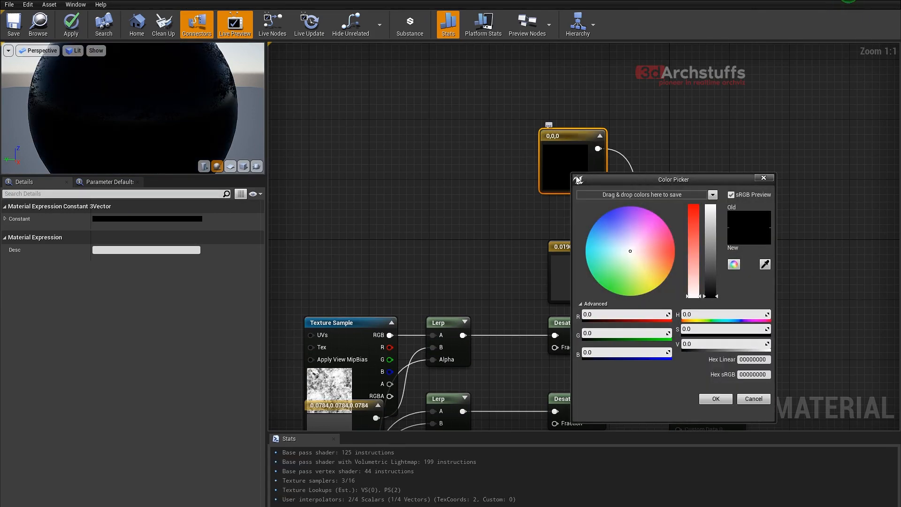
drag(710, 211, 710, 228)
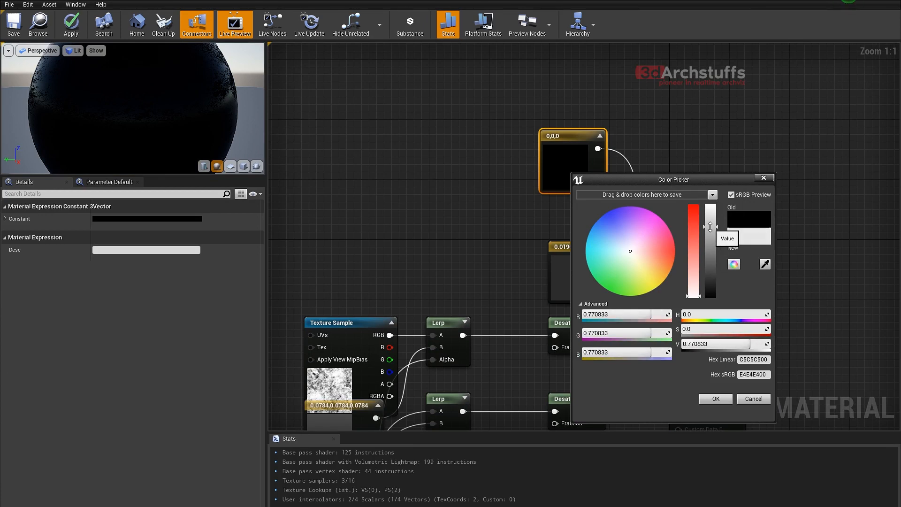
click(714, 400)
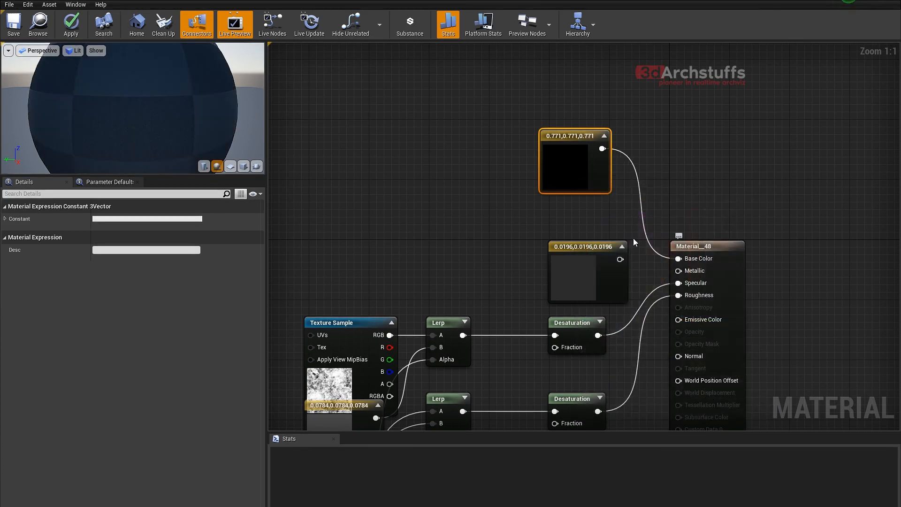
click(71, 23)
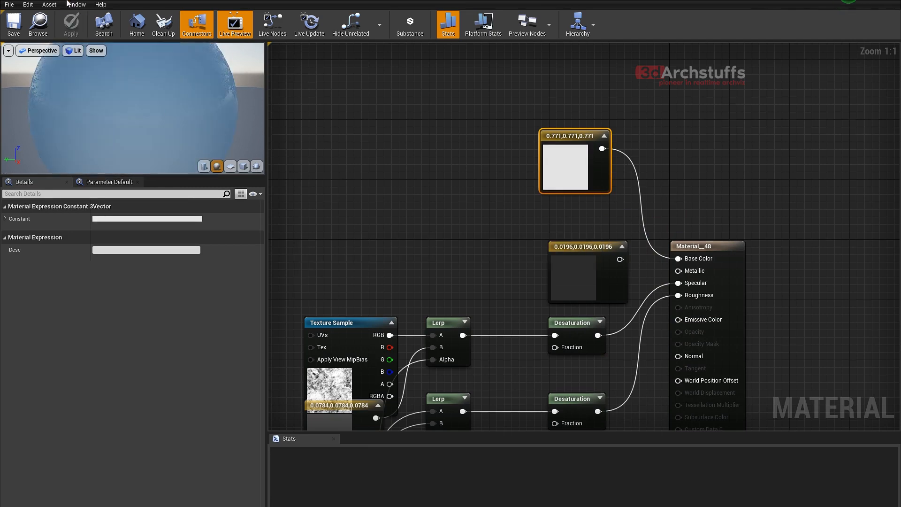
Disconnect the floor material's Specular and Roughness inputs, return to the level, and deselect the floor.
alt+click(678, 283)
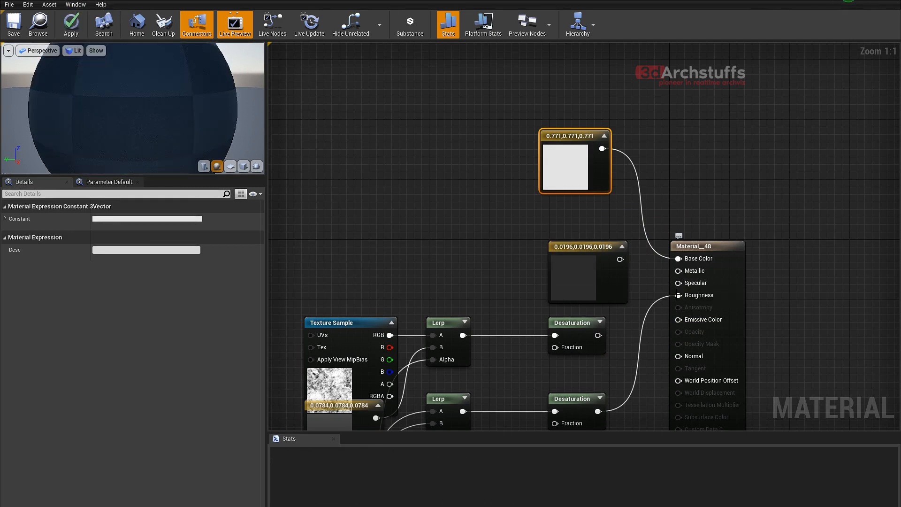
alt+click(678, 295)
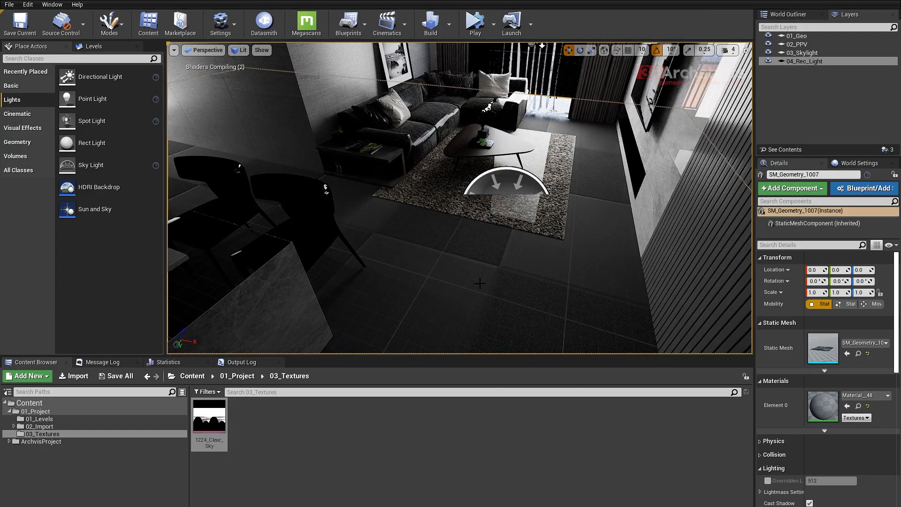
right_drag(493, 293, 587, 242)
key(Escape)
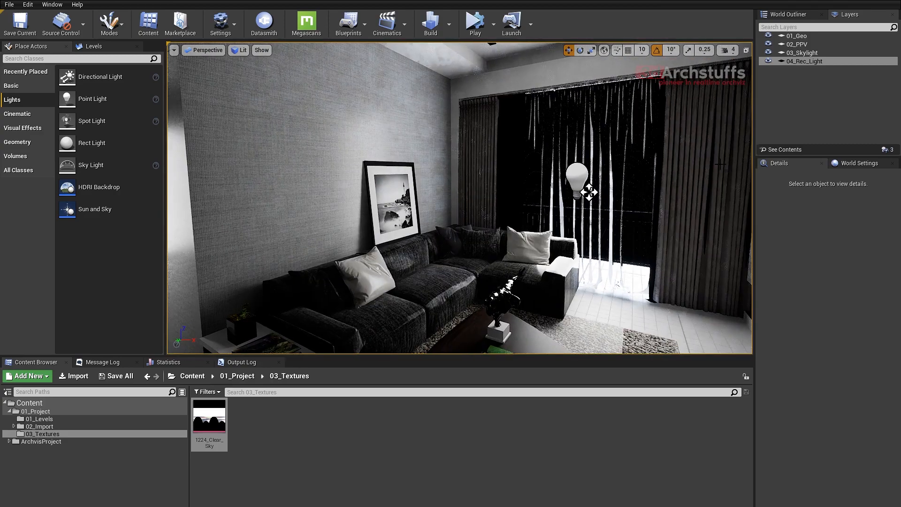
Select all three rect lights in the 04_Rec_Light layer and disable Affects World for them to check the rooms without their light.
double_click(807, 60)
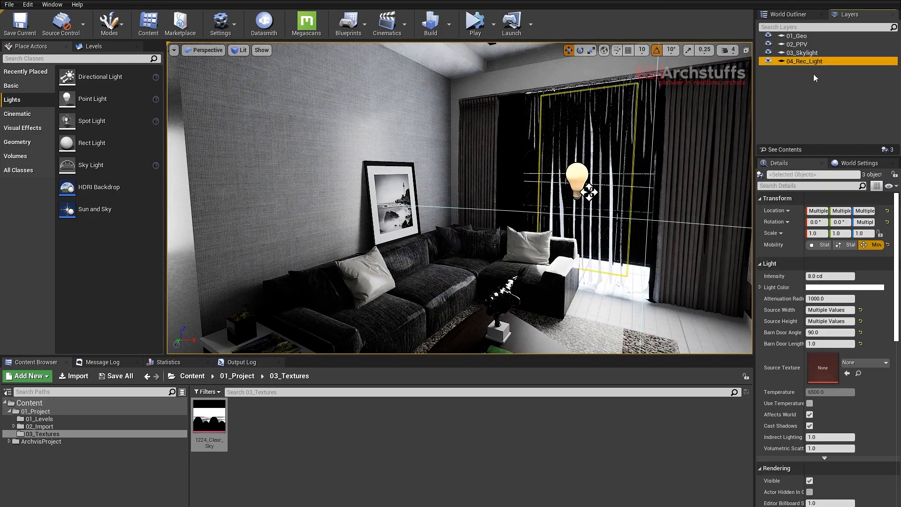
click(809, 414)
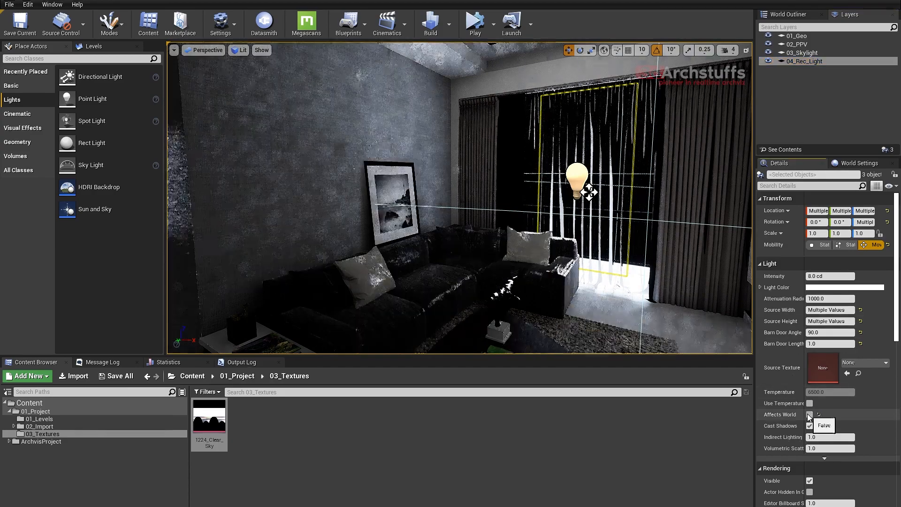
right_drag(460, 197, 442, 160)
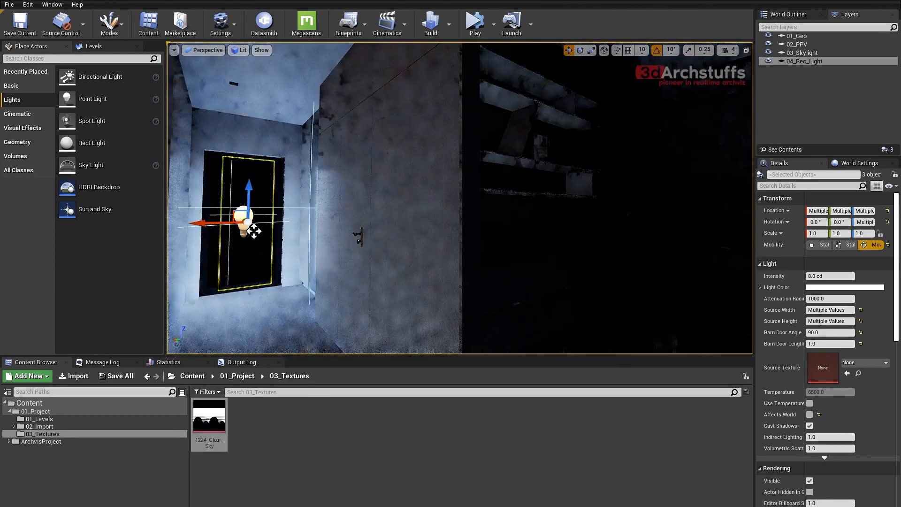
right_drag(541, 201, 566, 195)
right_drag(208, 231, 296, 205)
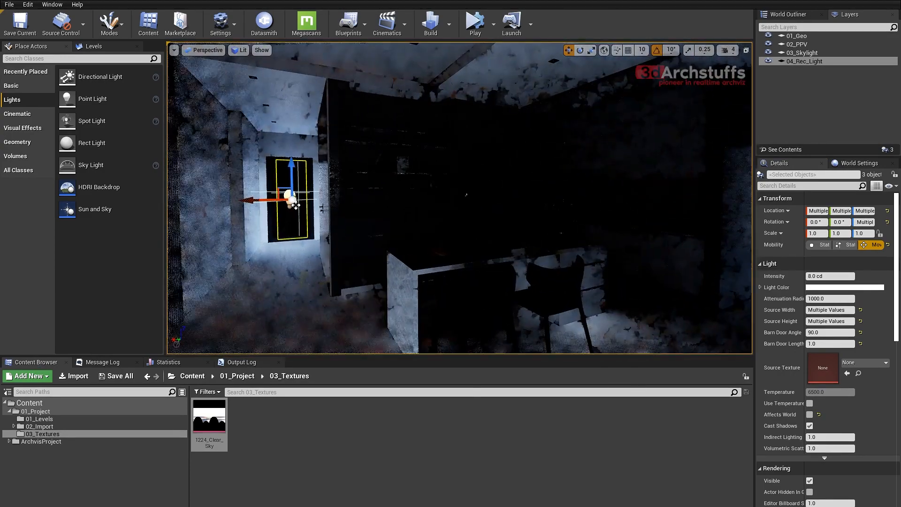
Set the exposure compensation of the post process volume in the 02_PPV layer to 2.0 and run the level in the viewport.
click(796, 44)
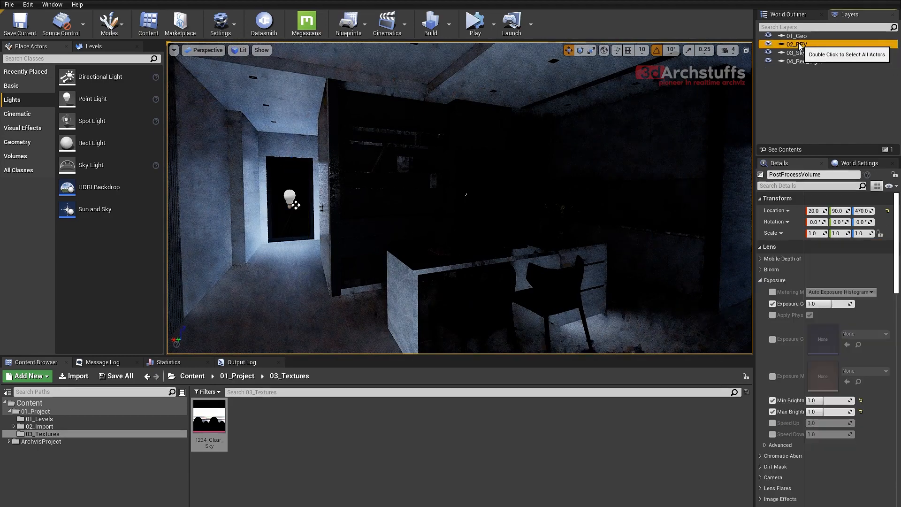
click(819, 303)
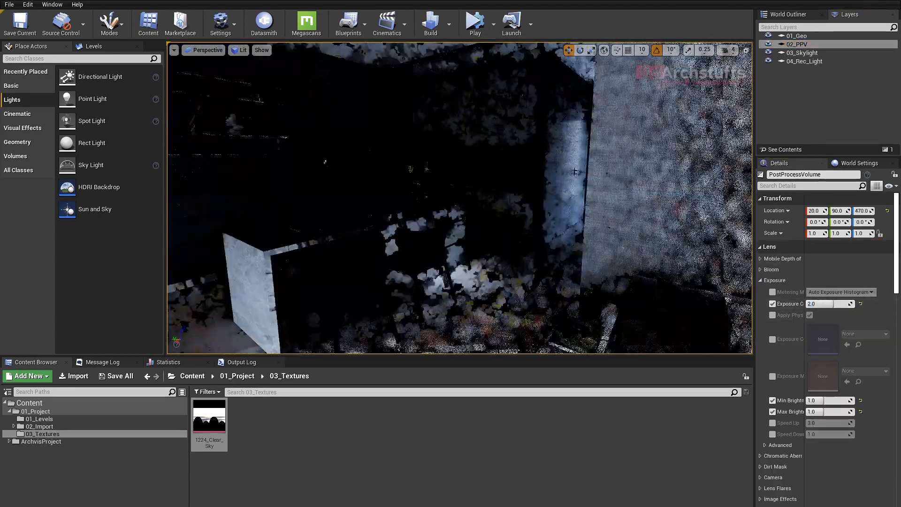
right_drag(488, 197, 555, 201)
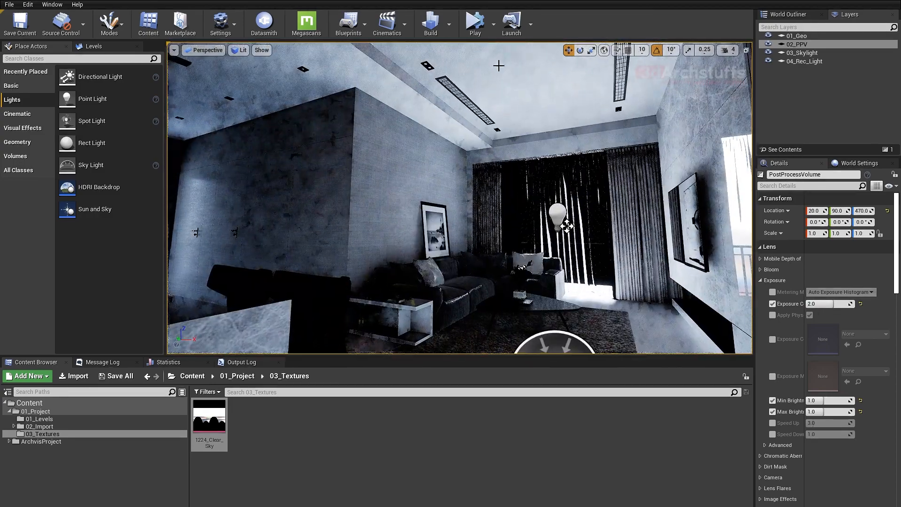
click(473, 23)
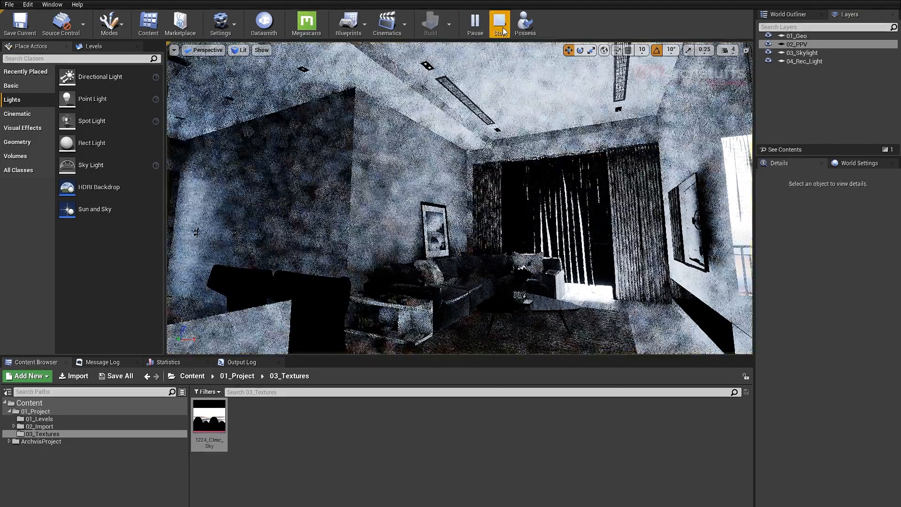